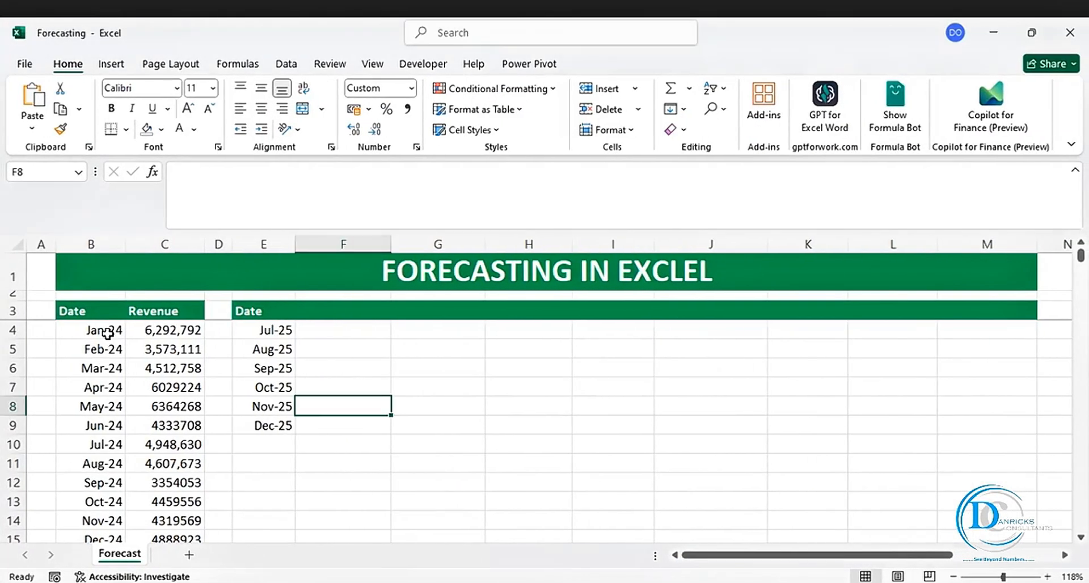
Review the historical dates and revenue in B4:C21 and the forecast months in E4:E9
click(107, 333)
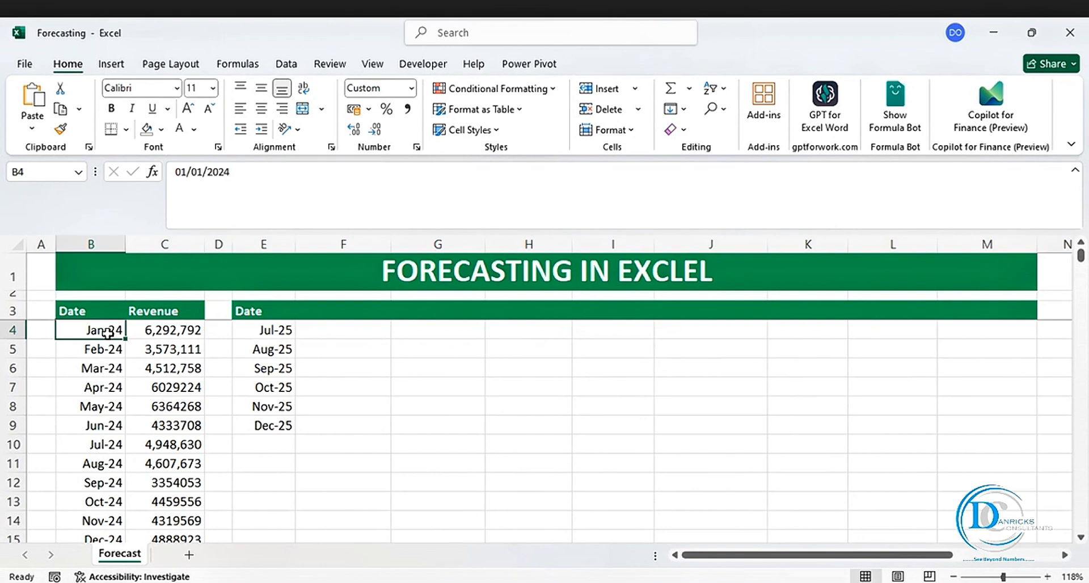
scroll(107, 334, down, 4)
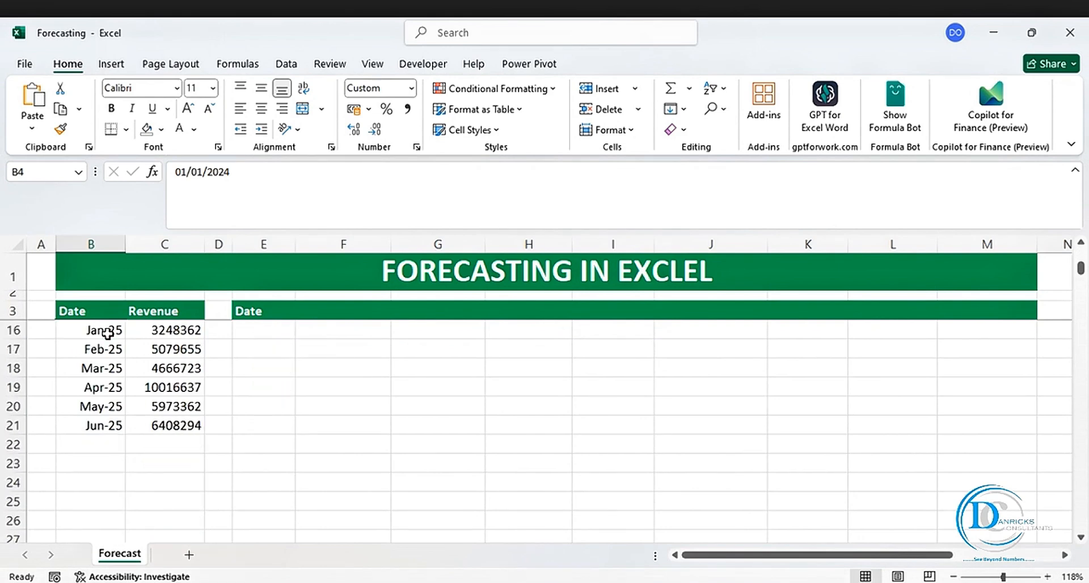
scroll(107, 333, up, 4)
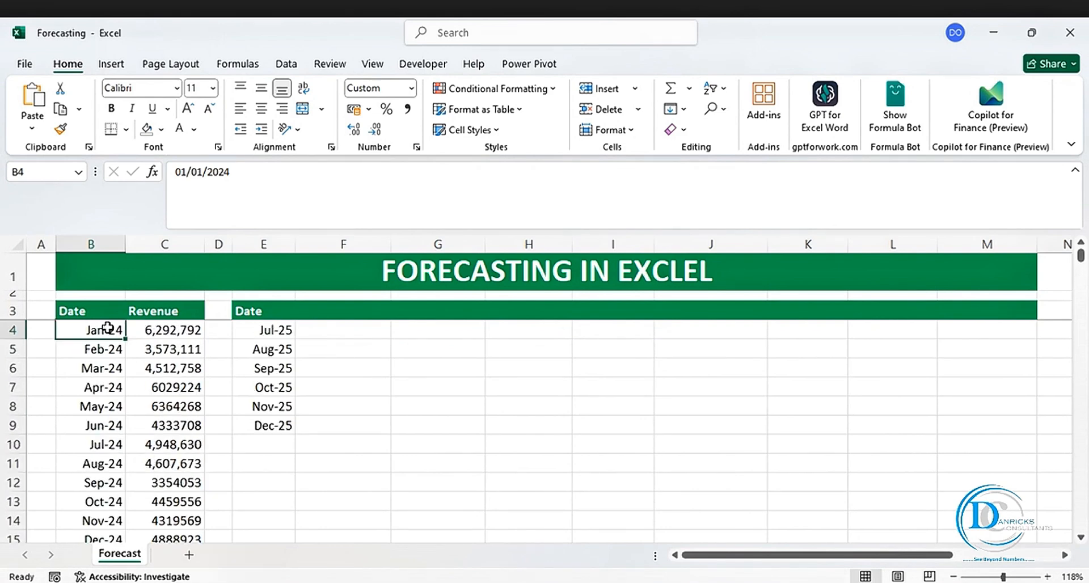
drag(108, 329, 121, 502)
scroll(178, 481, up, 3)
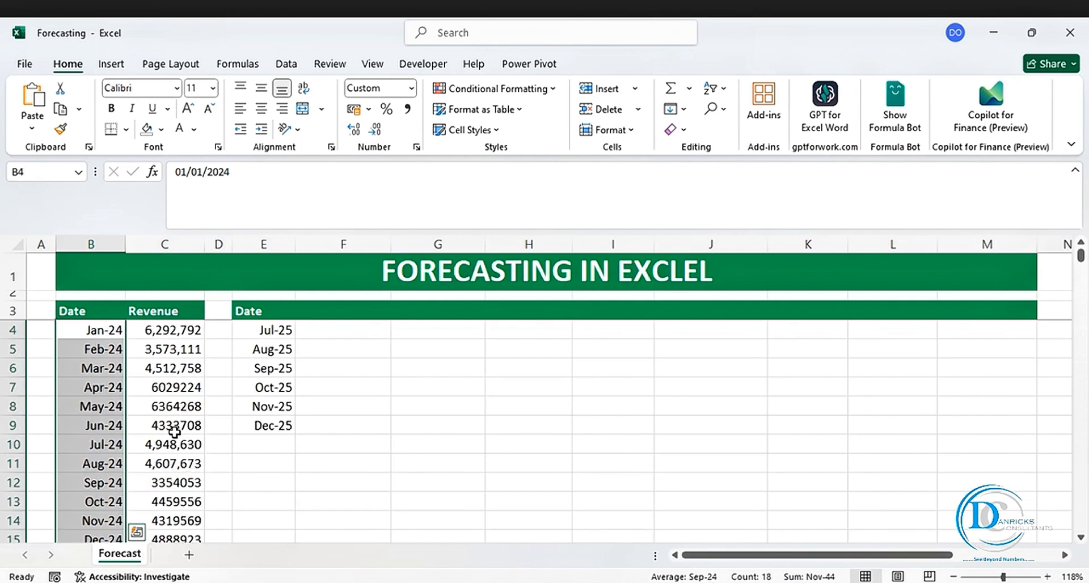
drag(163, 332, 170, 499)
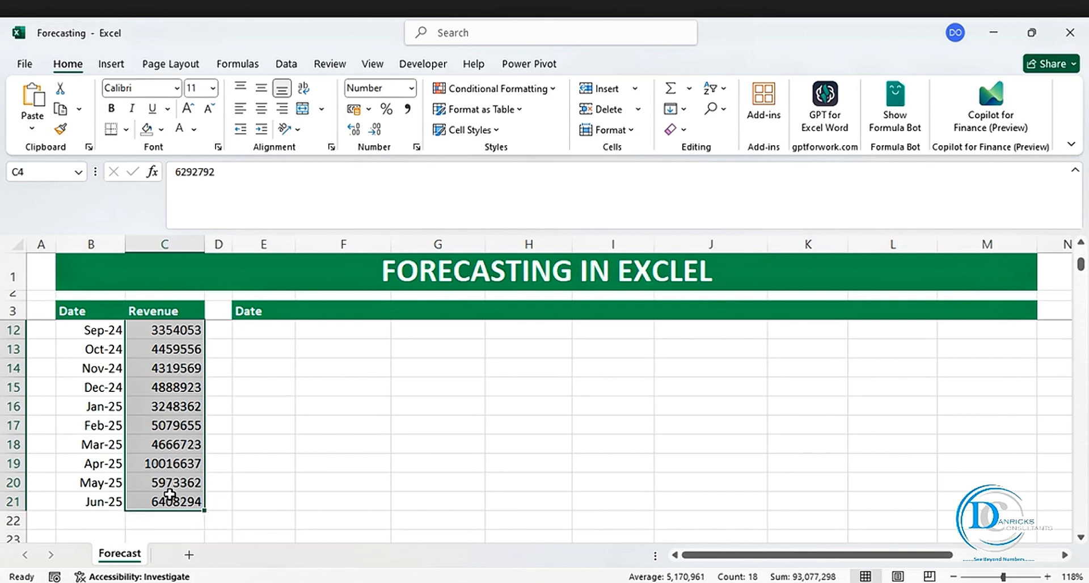
scroll(195, 370, up, 3)
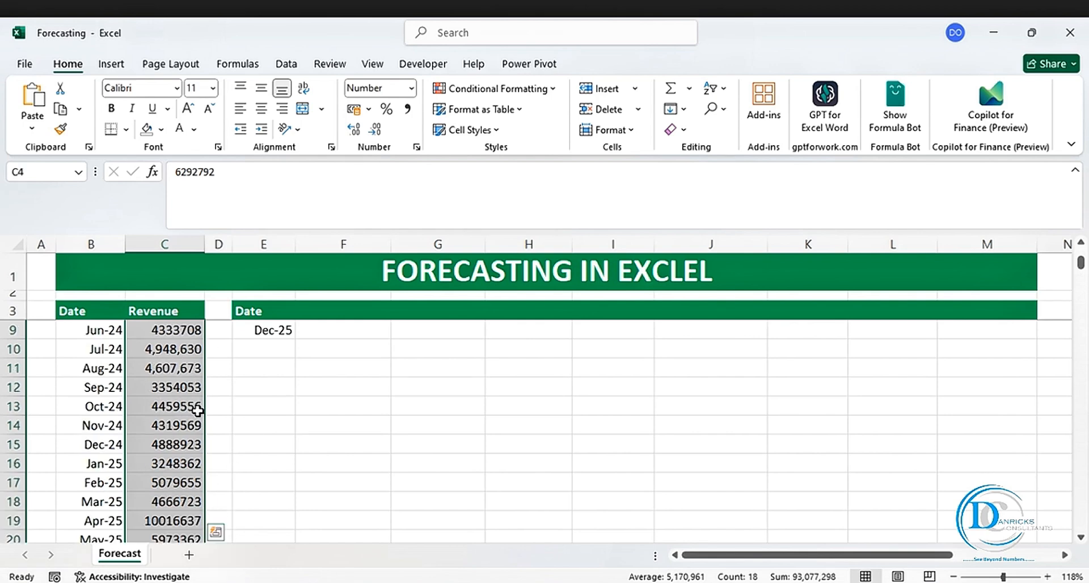
drag(244, 330, 256, 421)
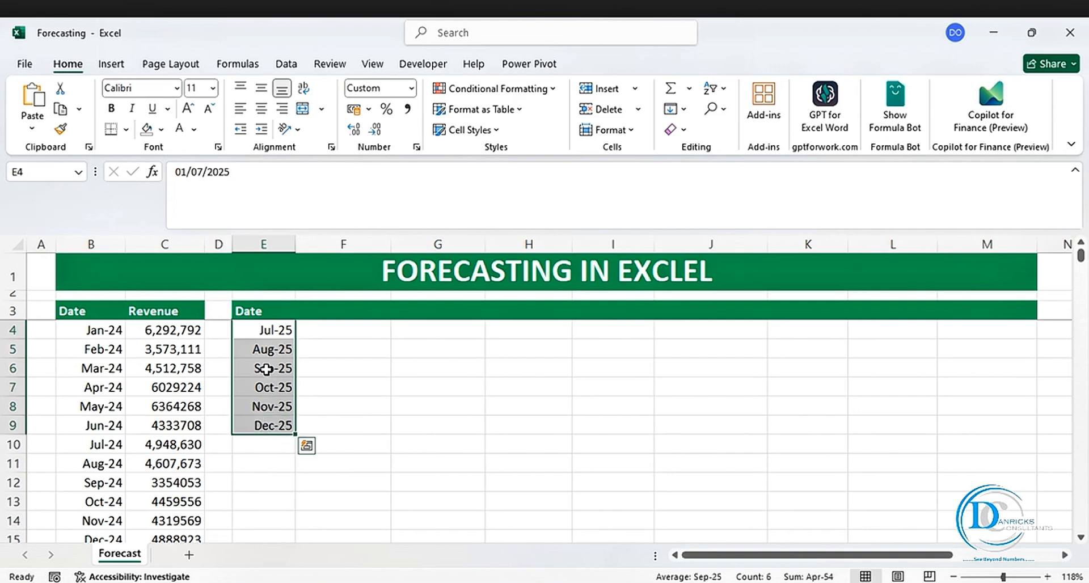
Enter the column heading "Forecast(Legacy)" in cell F3
click(342, 310)
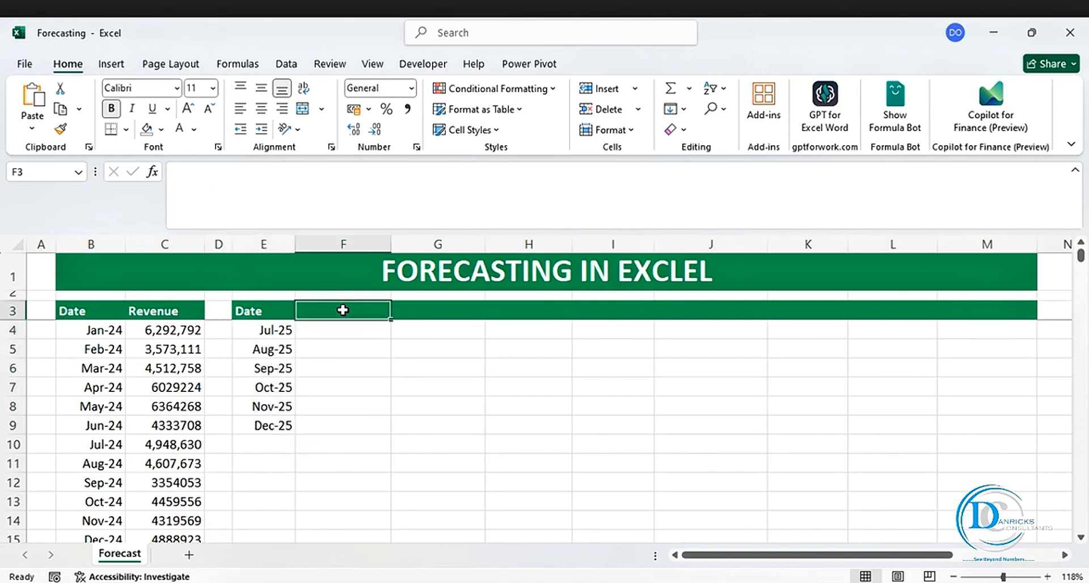
text(Fo)
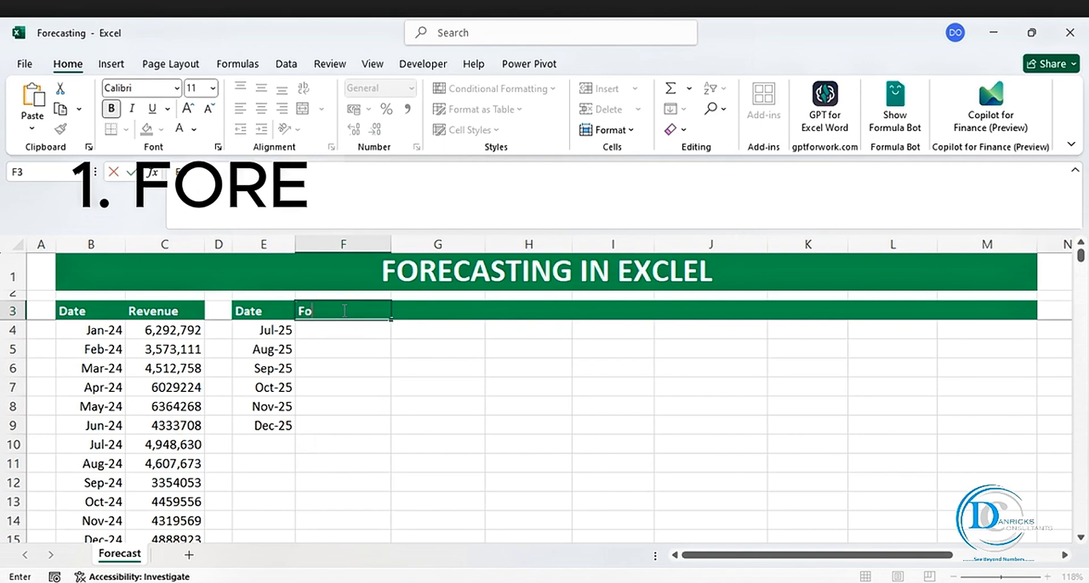
text(recast)
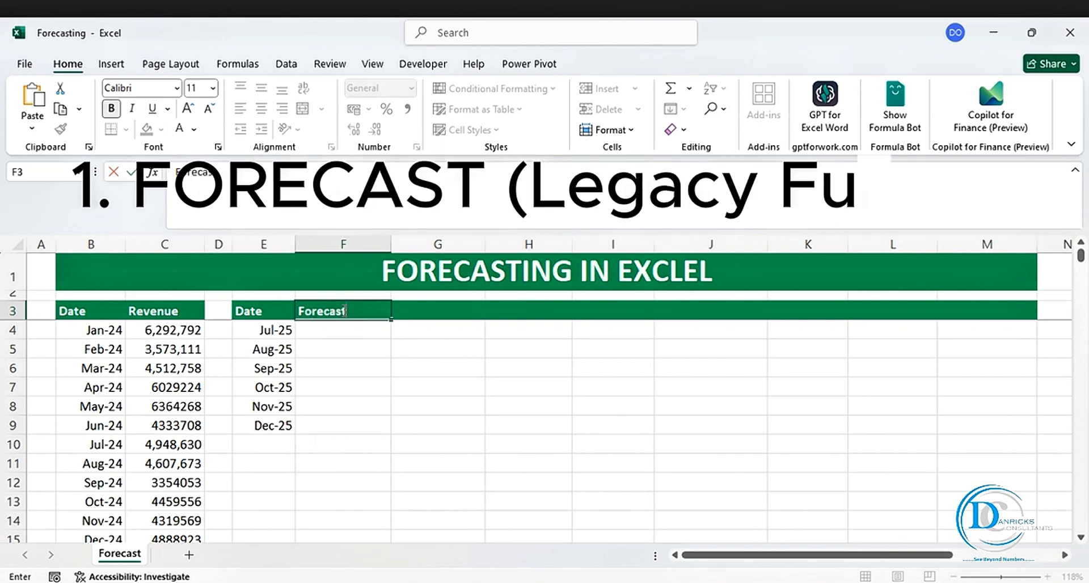
text((L)
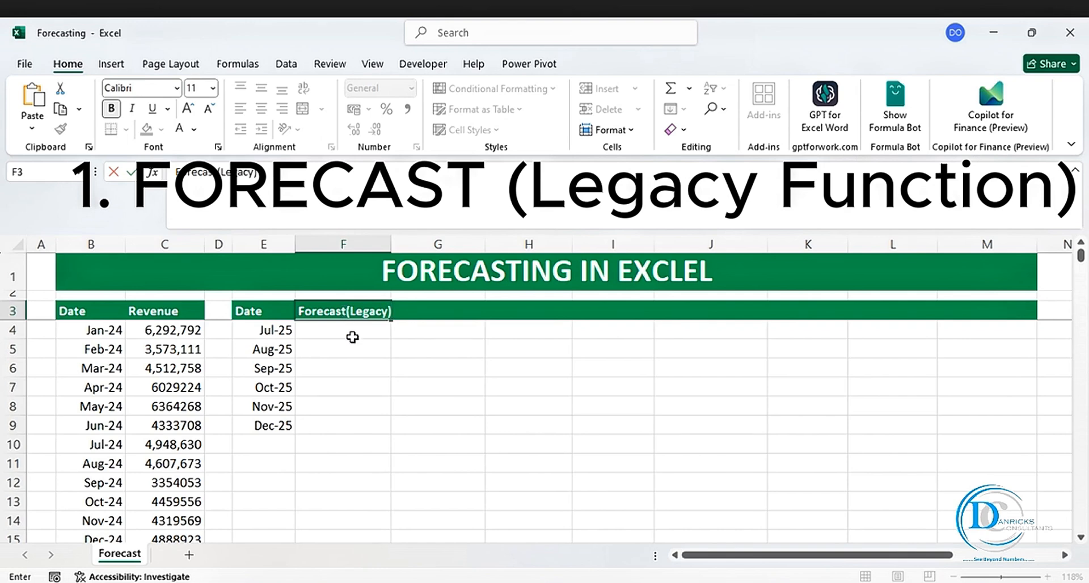
text(egacy))
Enter the formula =FORECAST(E4,$C$4:$C$21,$B$4:$B$21) in F4 to forecast the first month's revenue
click(326, 334)
text(=fore)
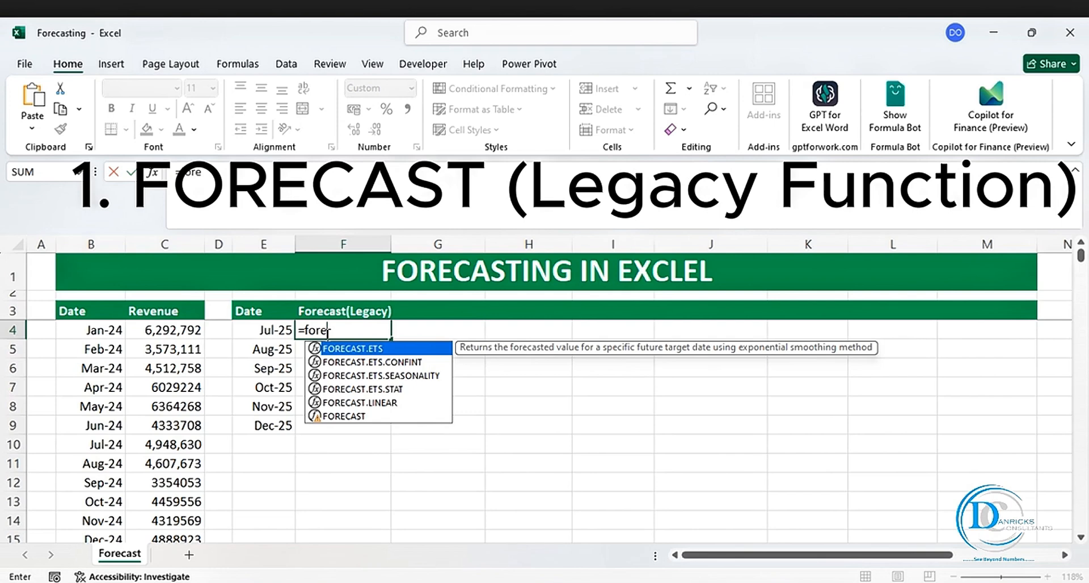
double_click(333, 416)
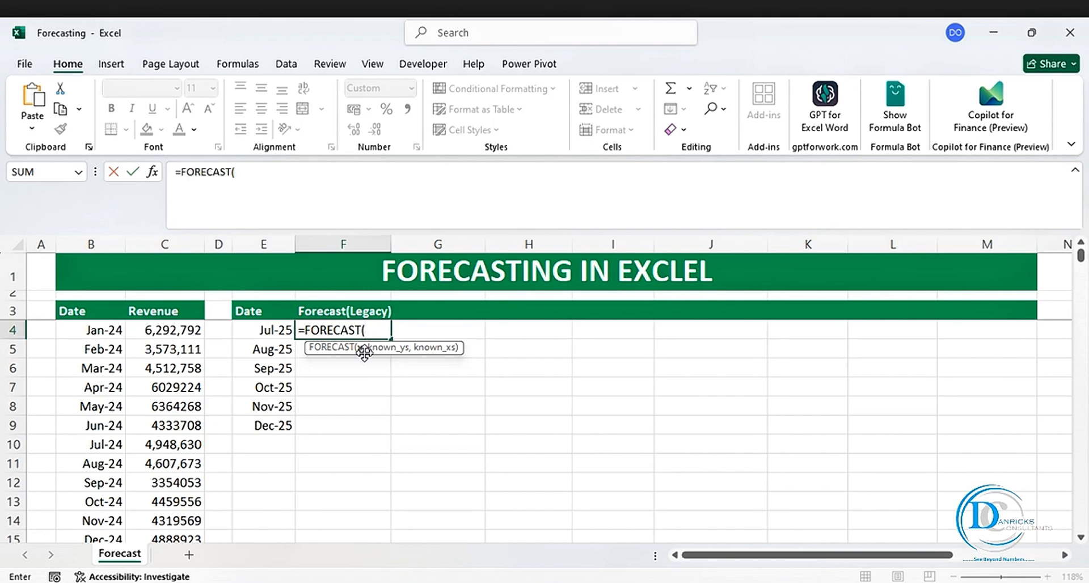
click(267, 332)
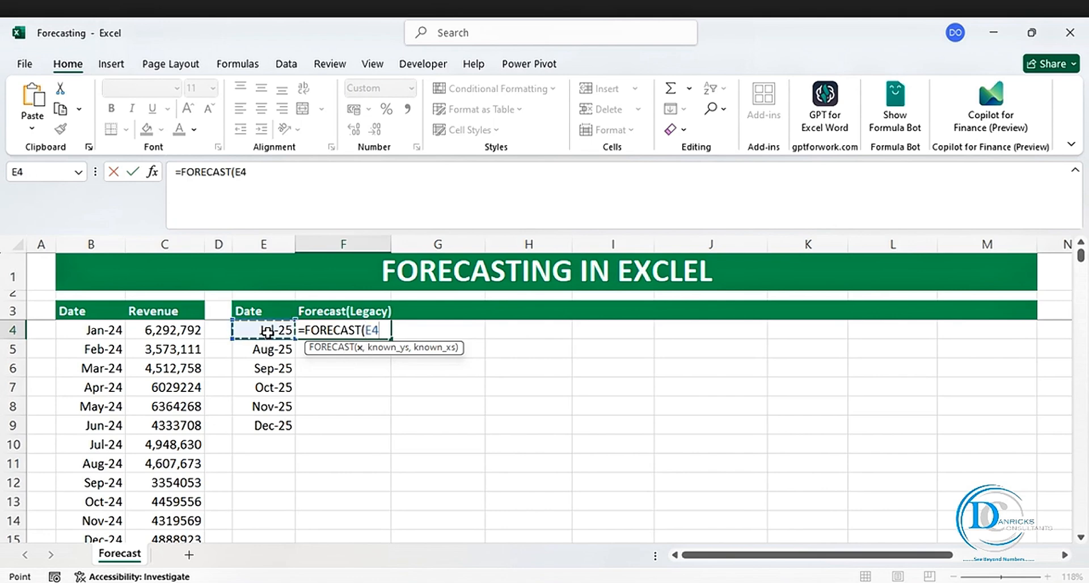
text(,)
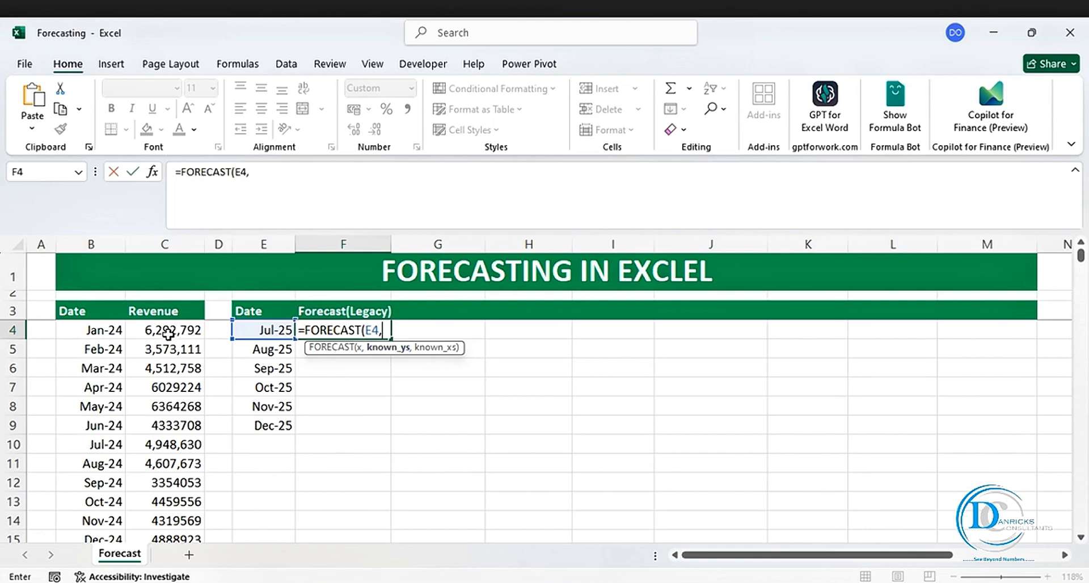
drag(168, 332, 165, 501)
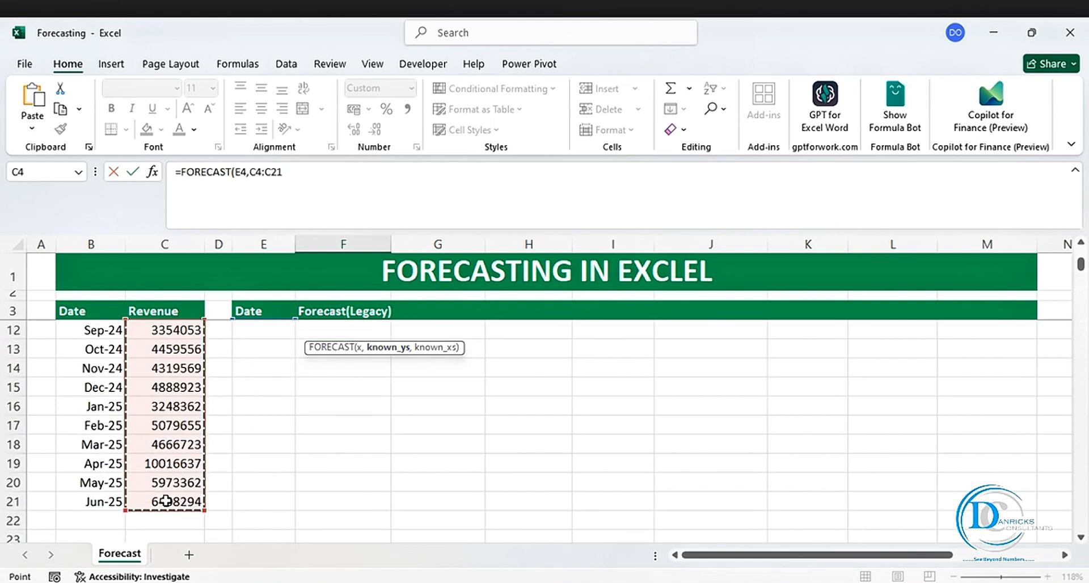
key(F4)
text(,)
drag(98, 504, 104, 329)
key(F4)
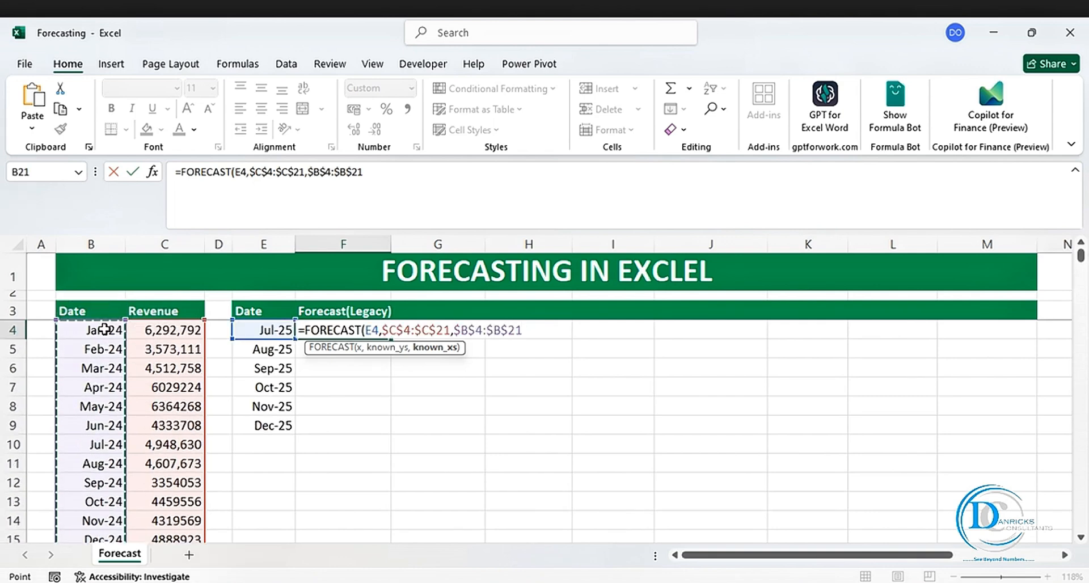
text())
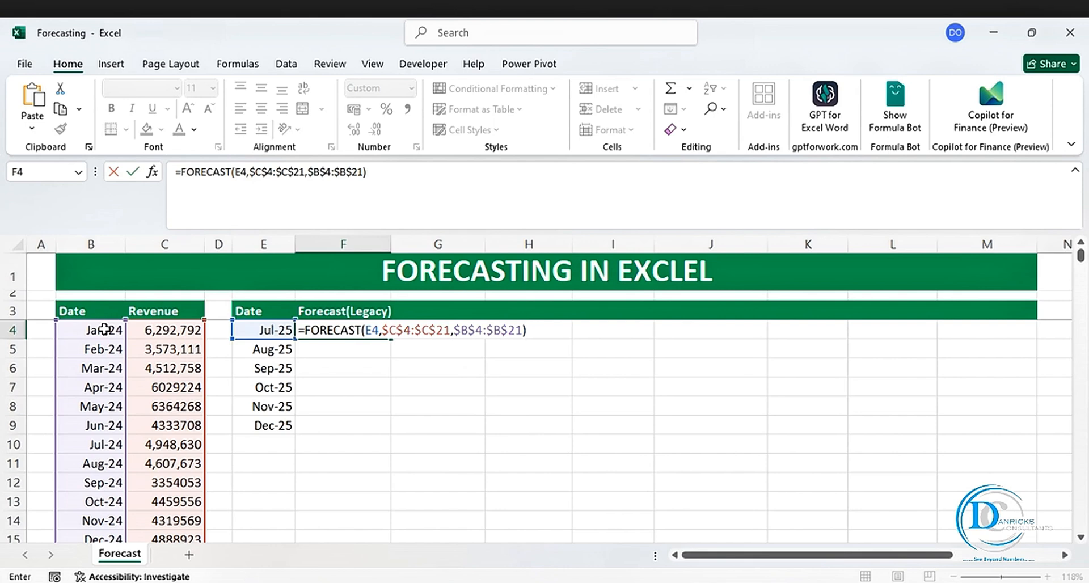
key(Return)
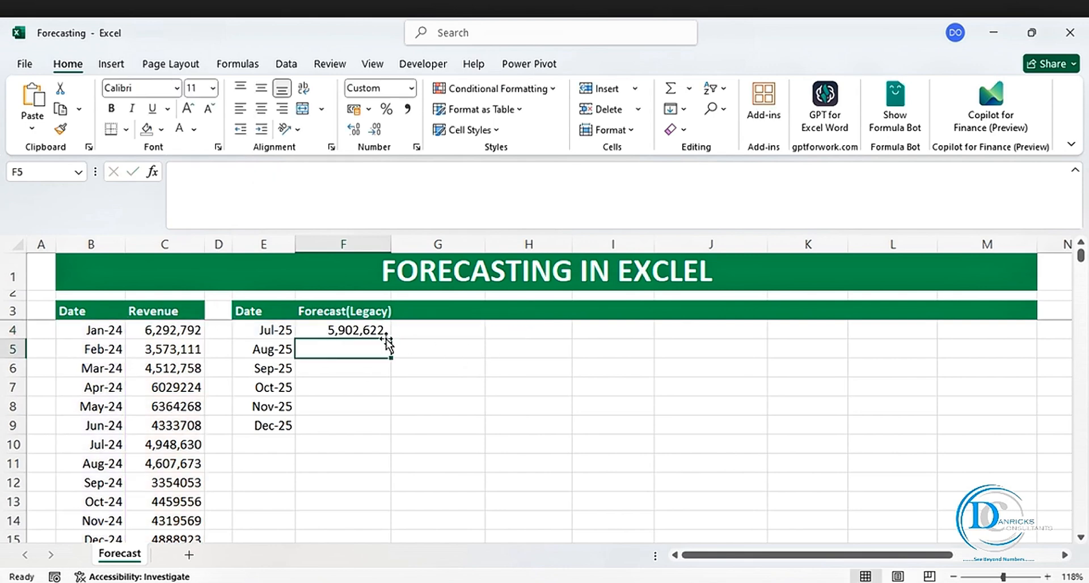
Fill the FORECAST formula from F4 down to F9 and review the forecasts for all six months
click(363, 332)
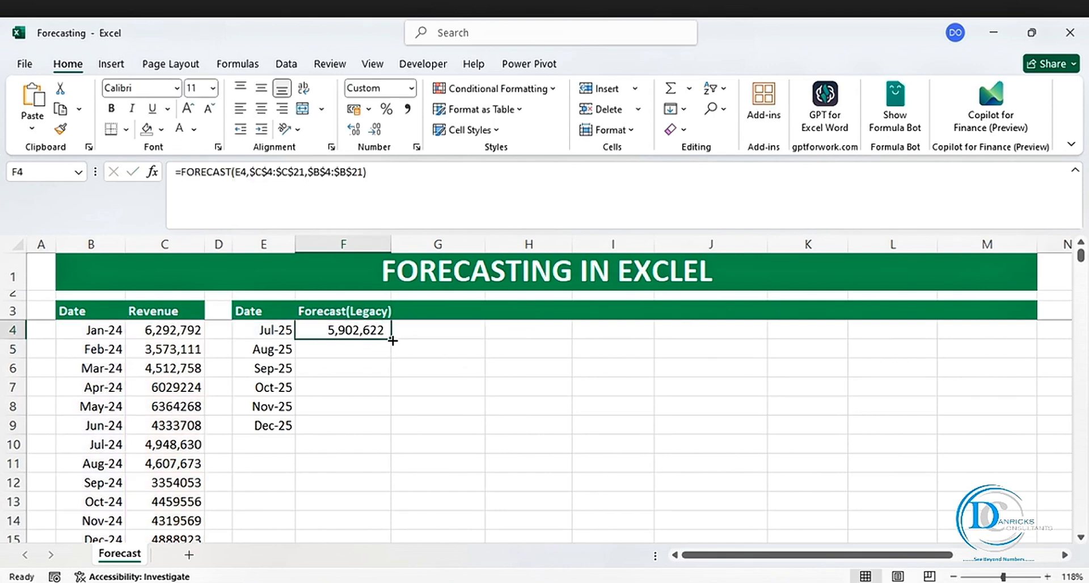
drag(392, 340, 396, 432)
click(365, 328)
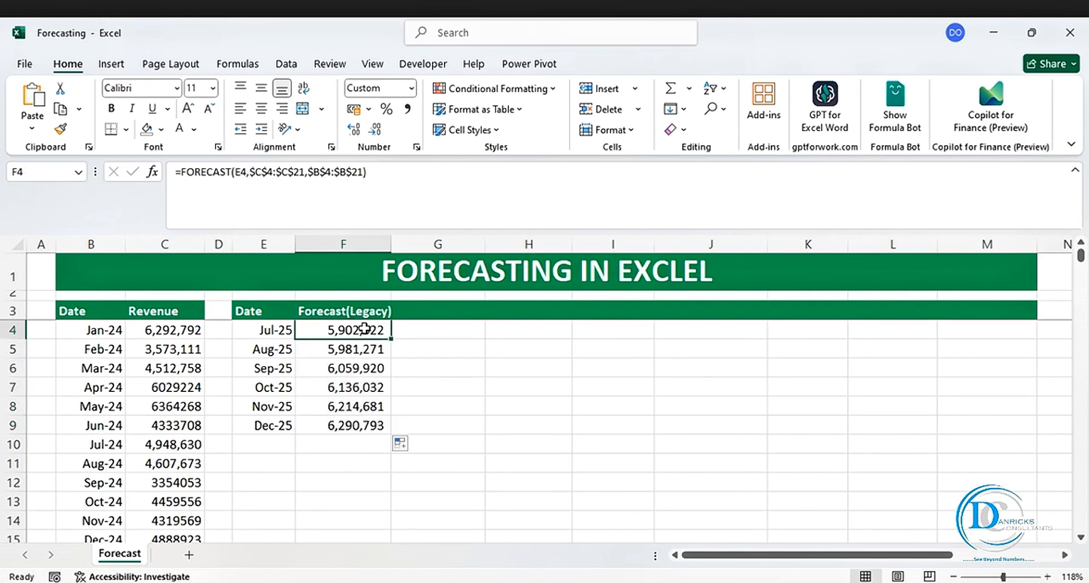
drag(365, 328, 367, 426)
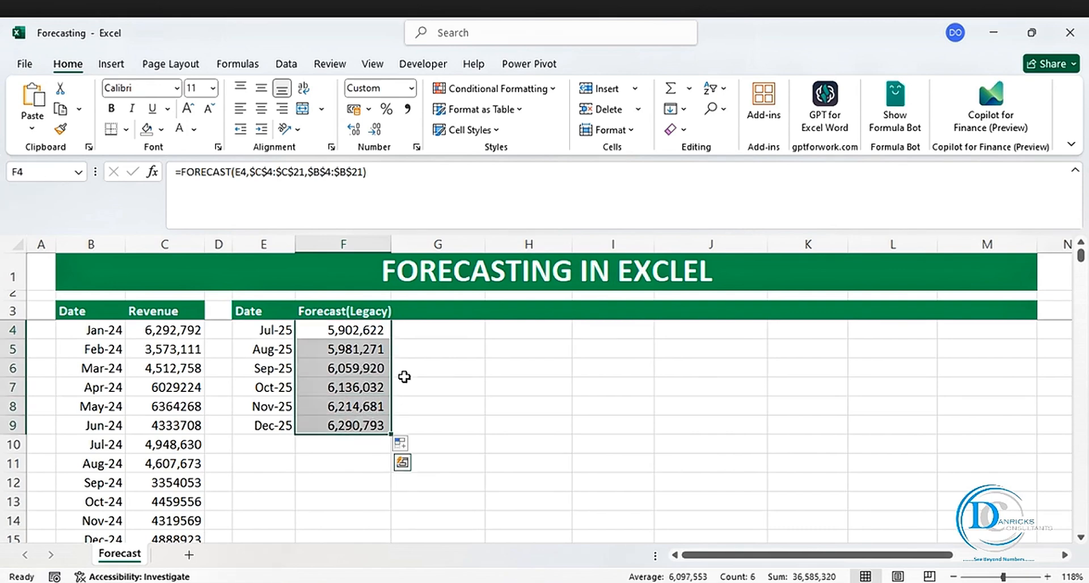
Add the column heading "Forecast(Linear)" in cell G3
click(415, 313)
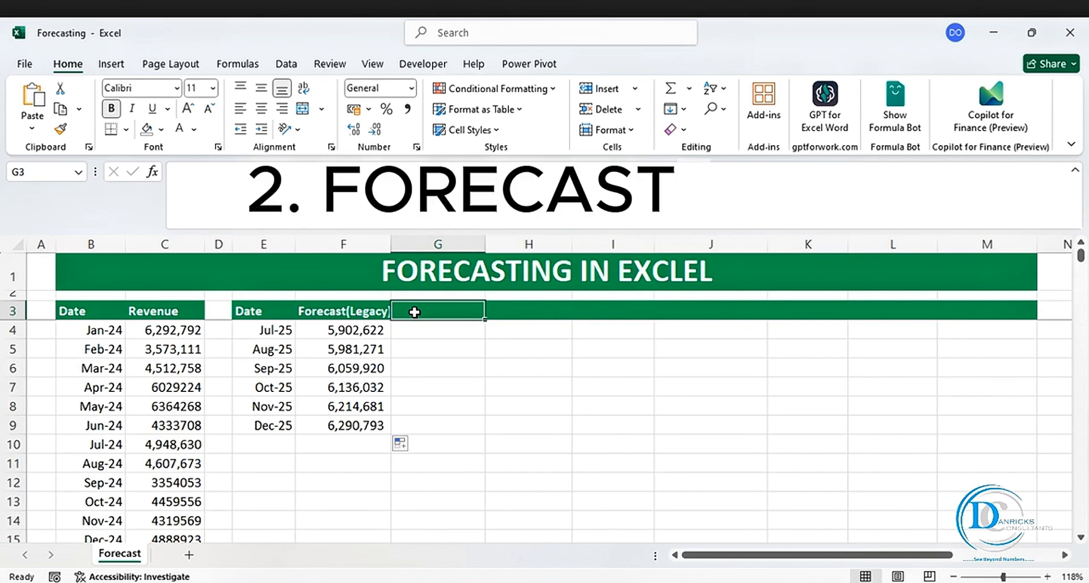
text(F)
text(inear))
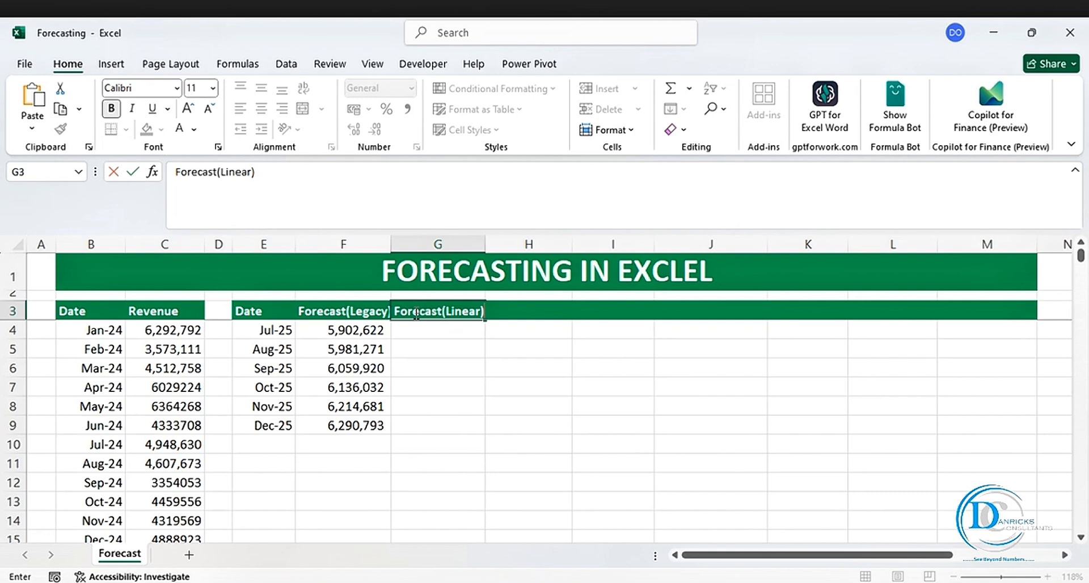
Enter the formula =FORECAST.LINEAR(E4,$C$4:$C$21,$B$4:$B$21) in G4 and select that cell again
click(432, 334)
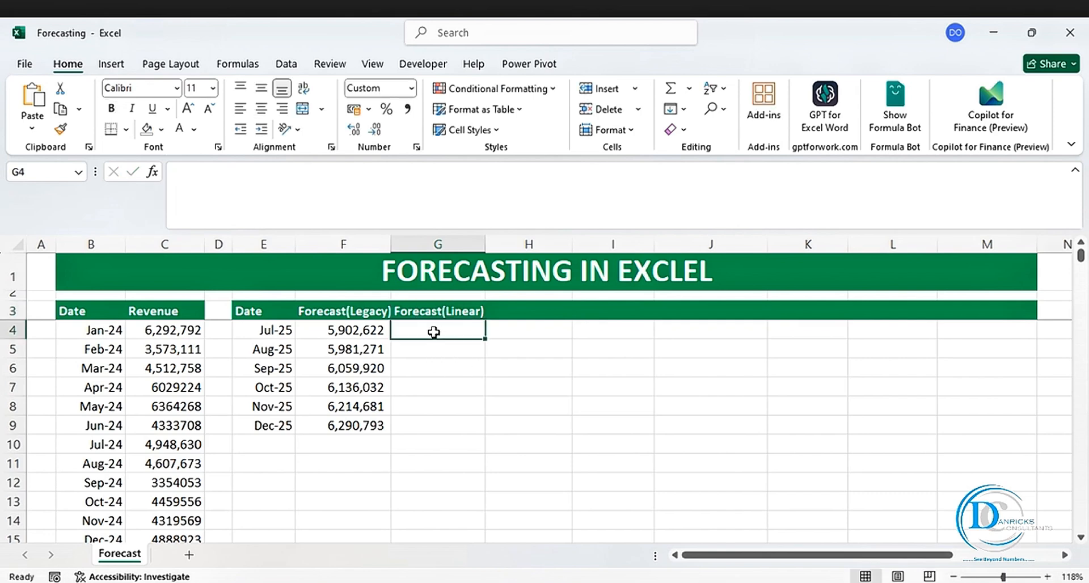
text(=)
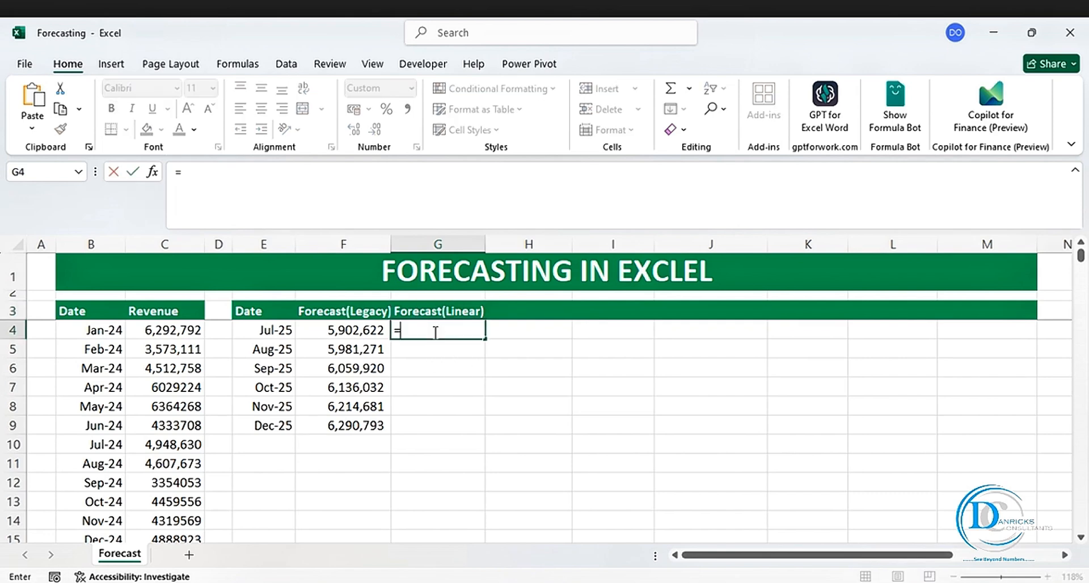
text(fore)
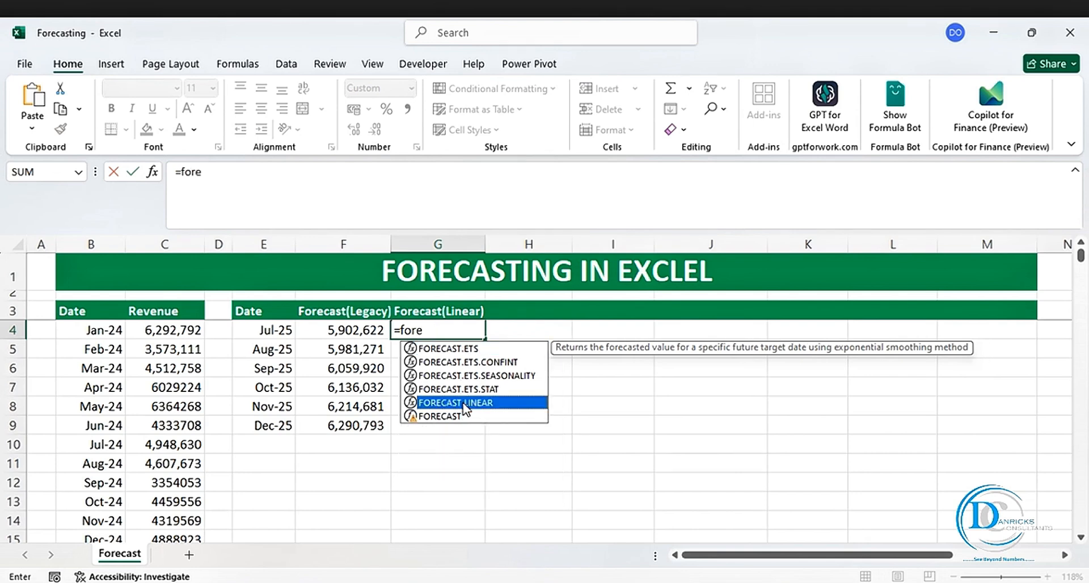
double_click(464, 403)
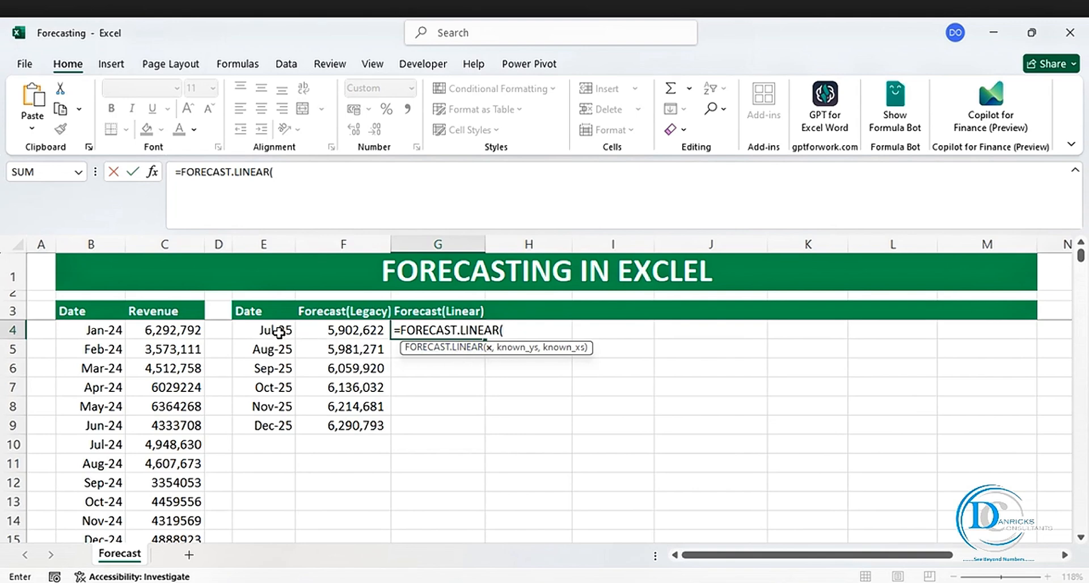
click(278, 332)
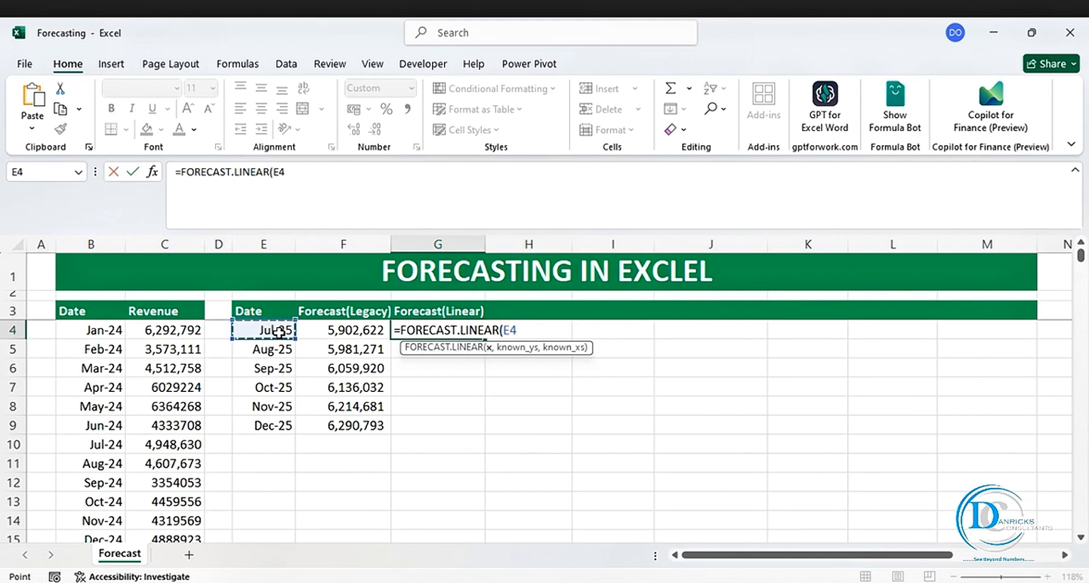
text(,)
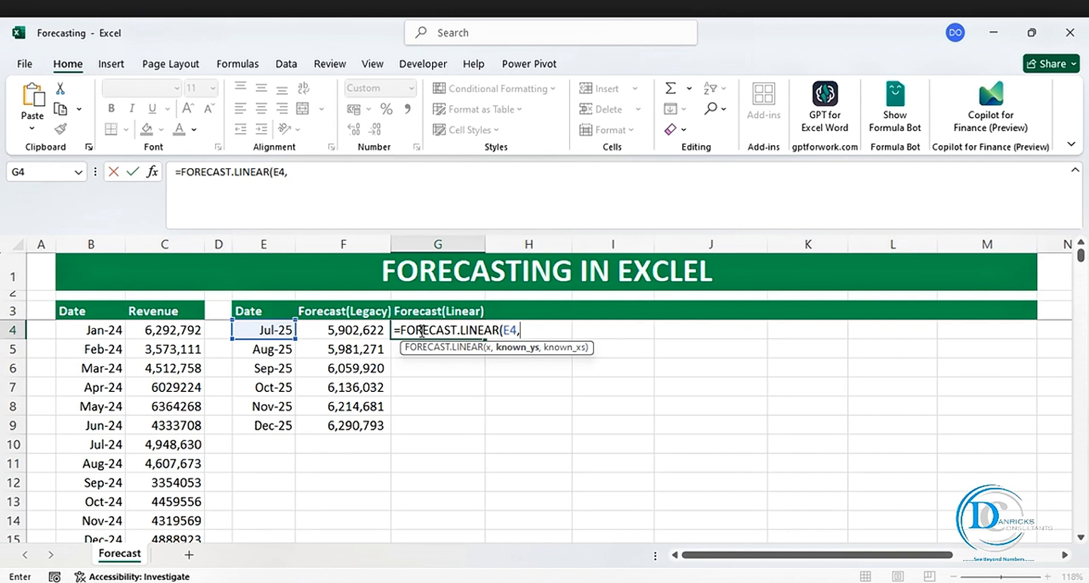
drag(164, 332, 173, 502)
key(F4)
text(,)
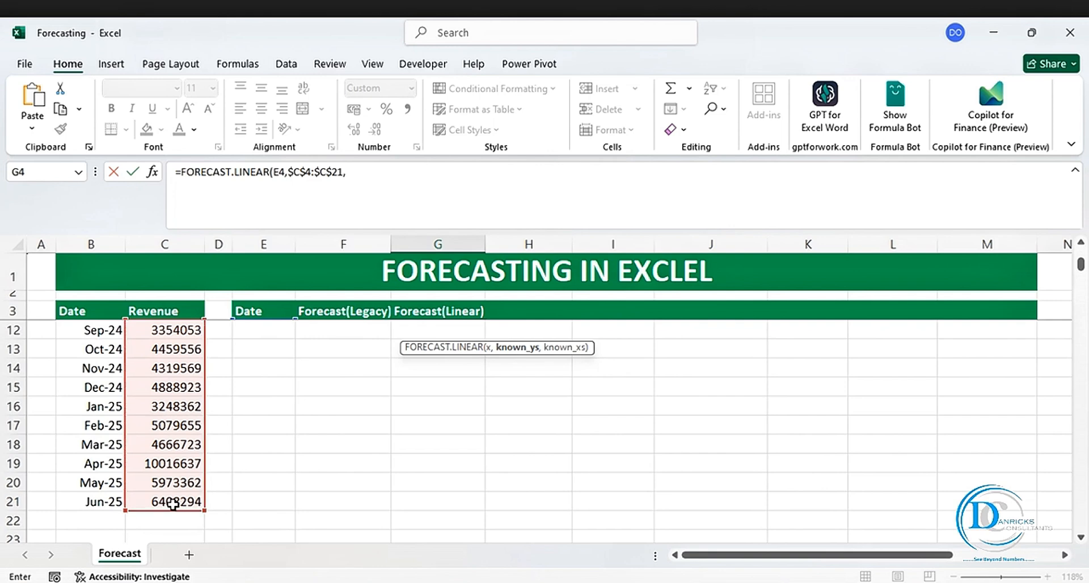
scroll(267, 479, up, 3)
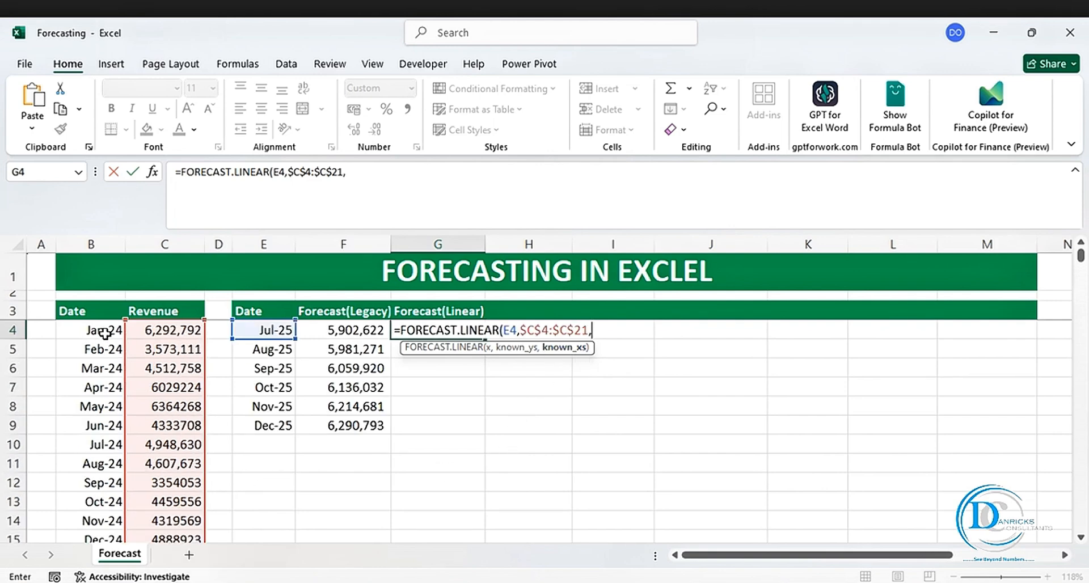
drag(104, 333, 100, 501)
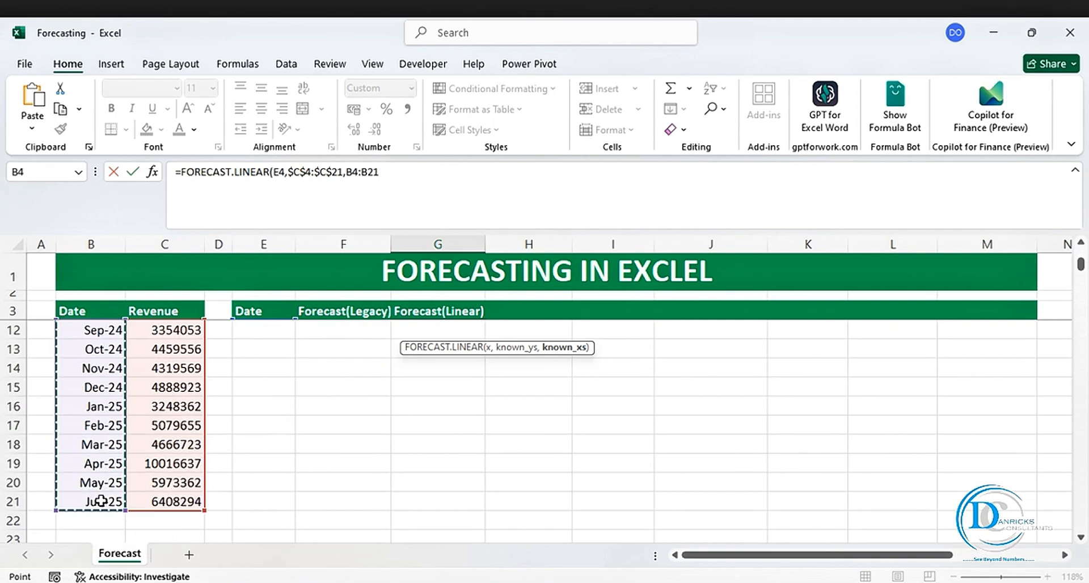
key(Return)
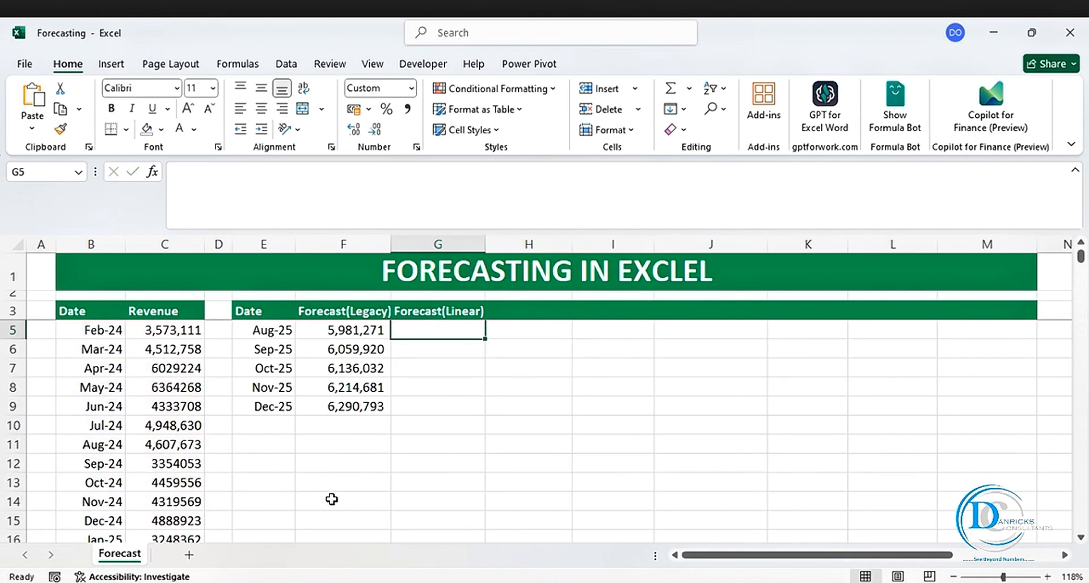
scroll(332, 499, up, 1)
click(437, 330)
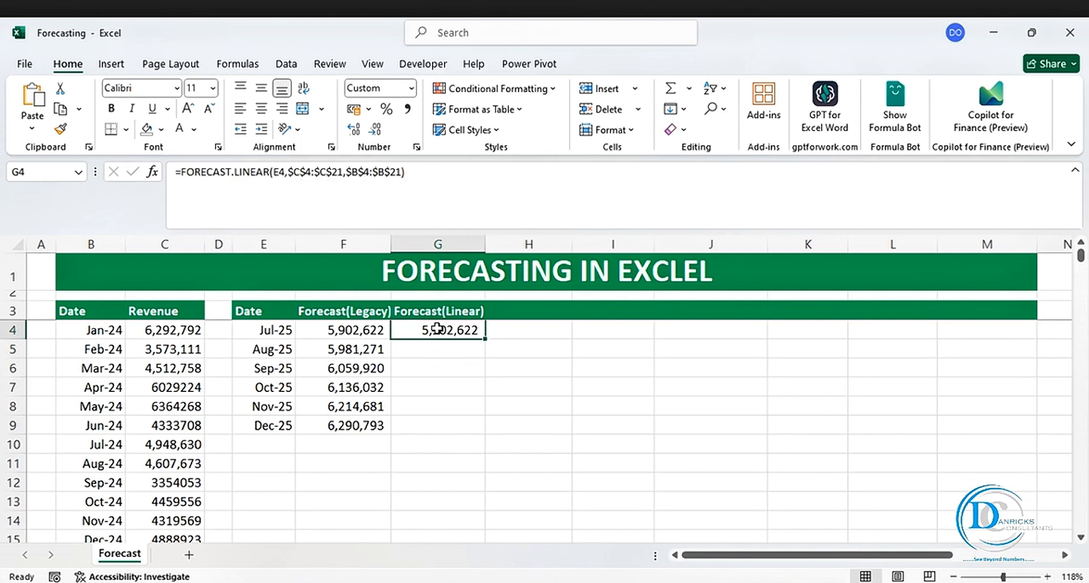
Fill the FORECAST.LINEAR formula from G4 down to G9 for the remaining months
drag(484, 341, 493, 433)
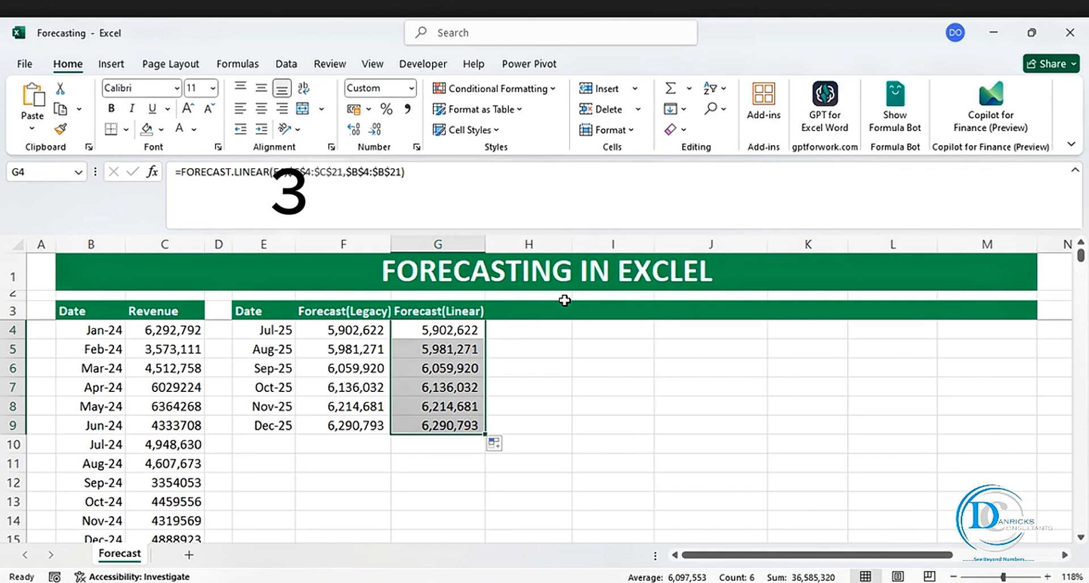
click(560, 386)
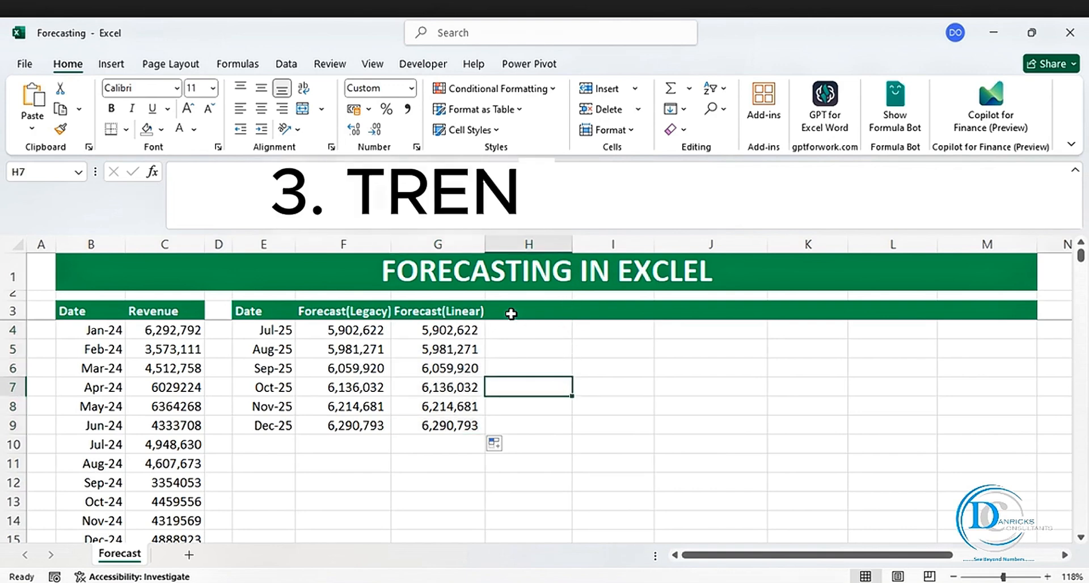
Add the column heading "Trend" in cell H3
click(510, 313)
text(Trend)
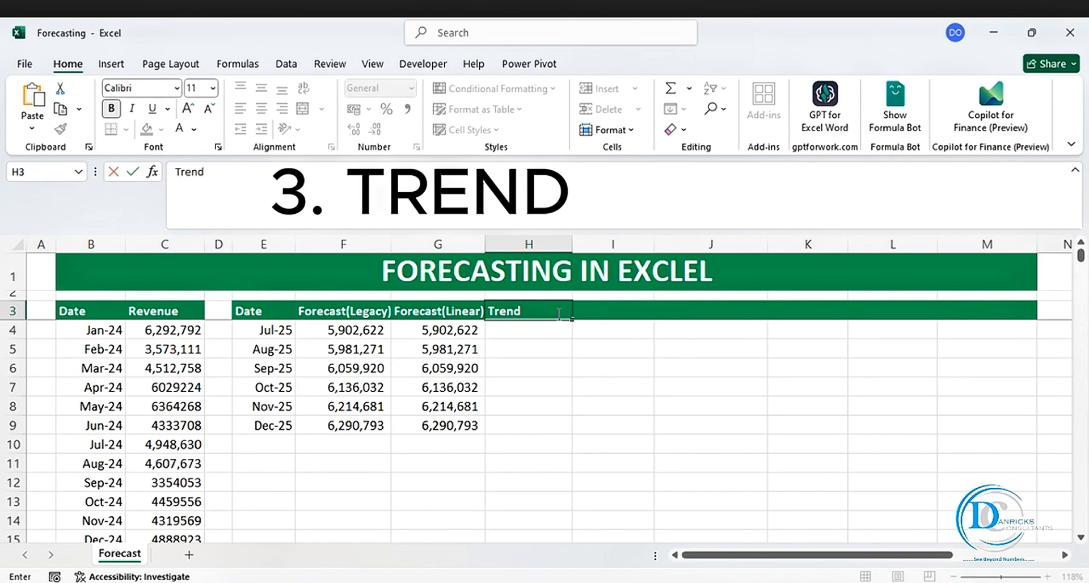
click(489, 389)
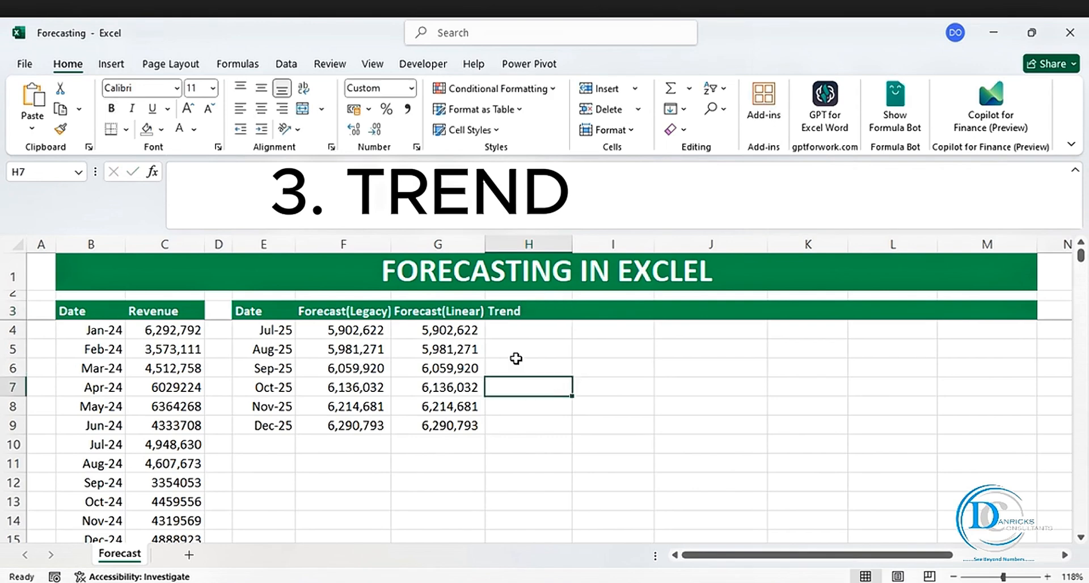
Enter the formula =TREND($C$4:$C$21,$B$4:$B$21,$E$4:$E$9) in H4 to forecast revenue for all six months
click(505, 333)
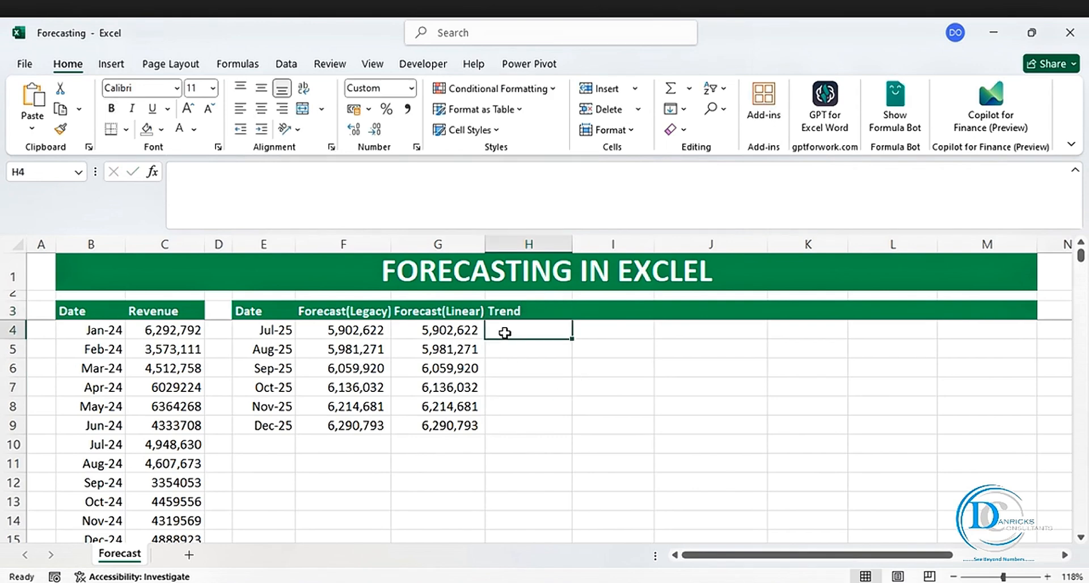
text(=t)
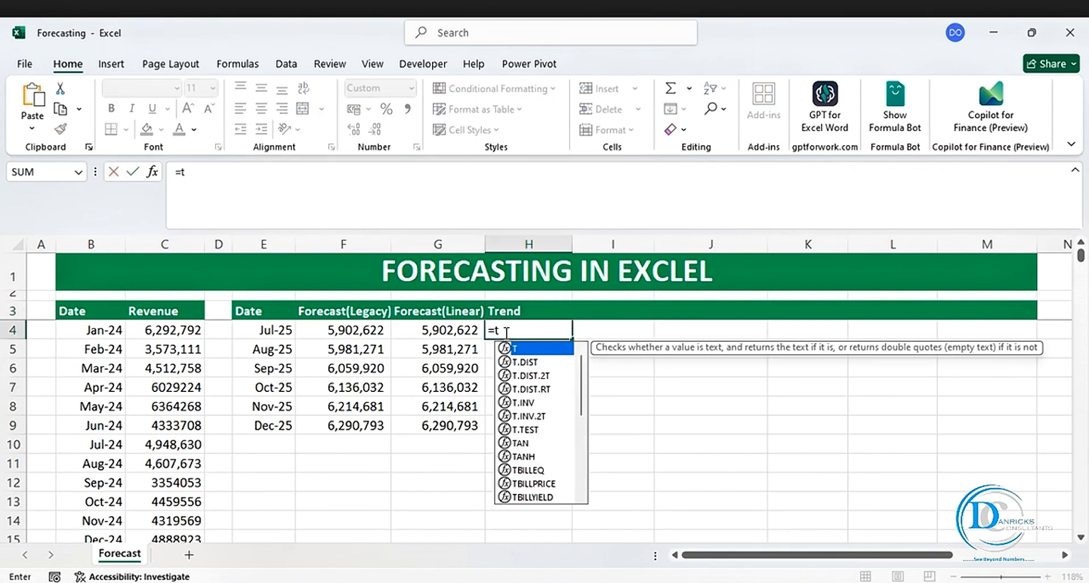
text(re)
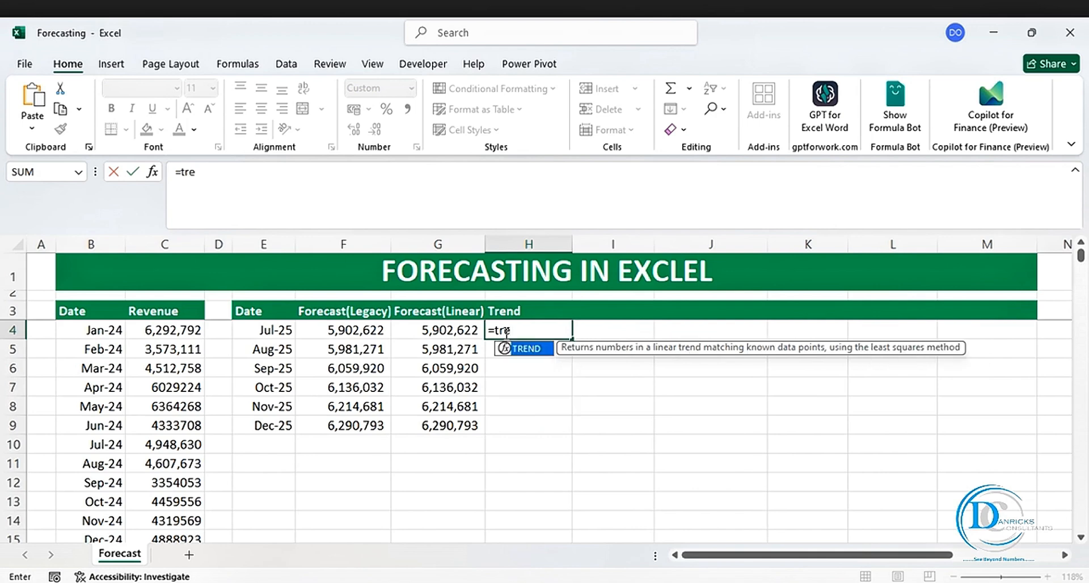
key(Tab)
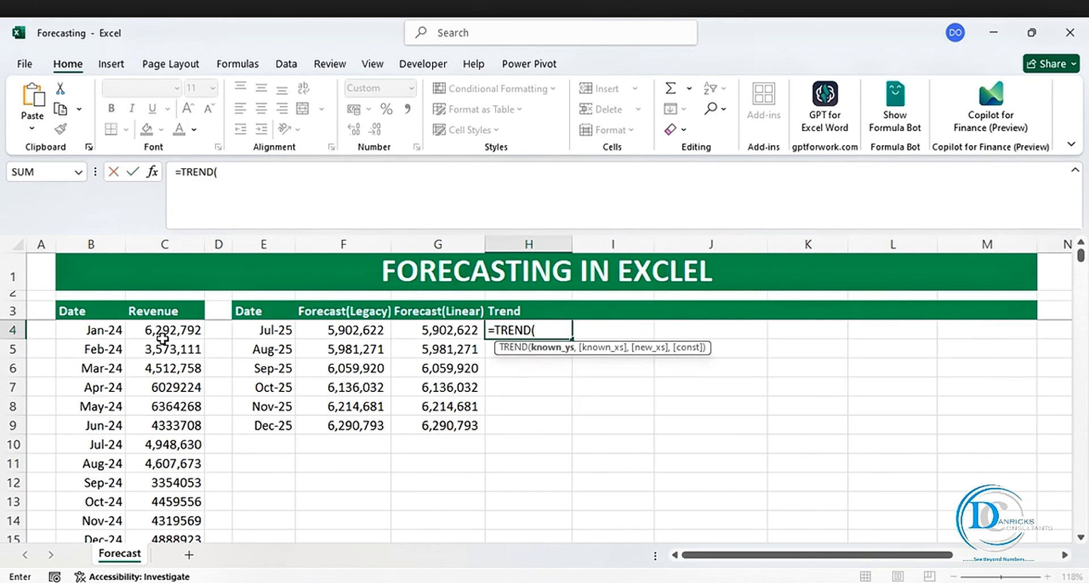
drag(171, 330, 177, 487)
key(F4)
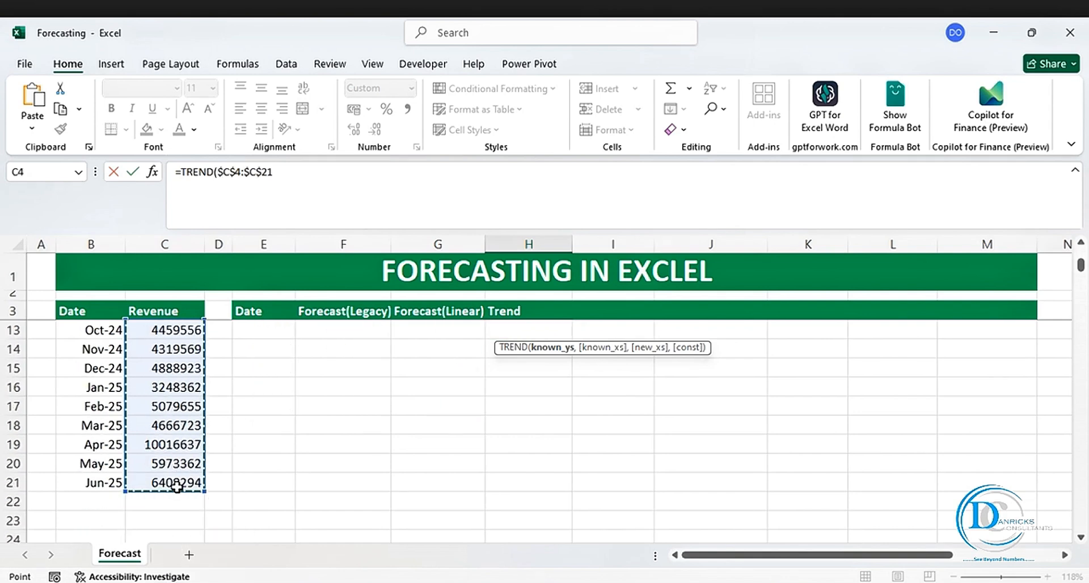
text(,)
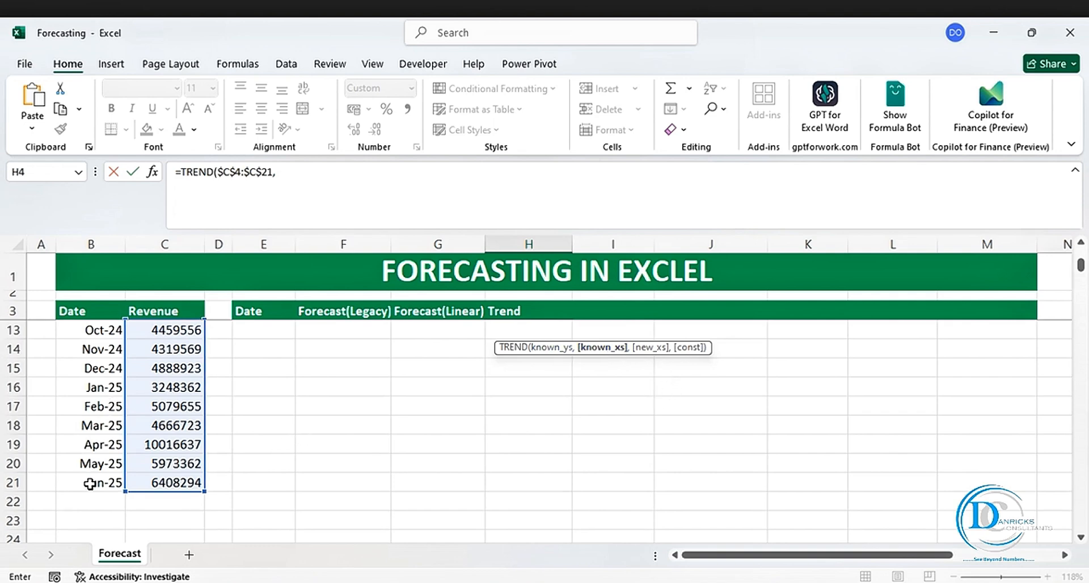
drag(90, 484, 100, 330)
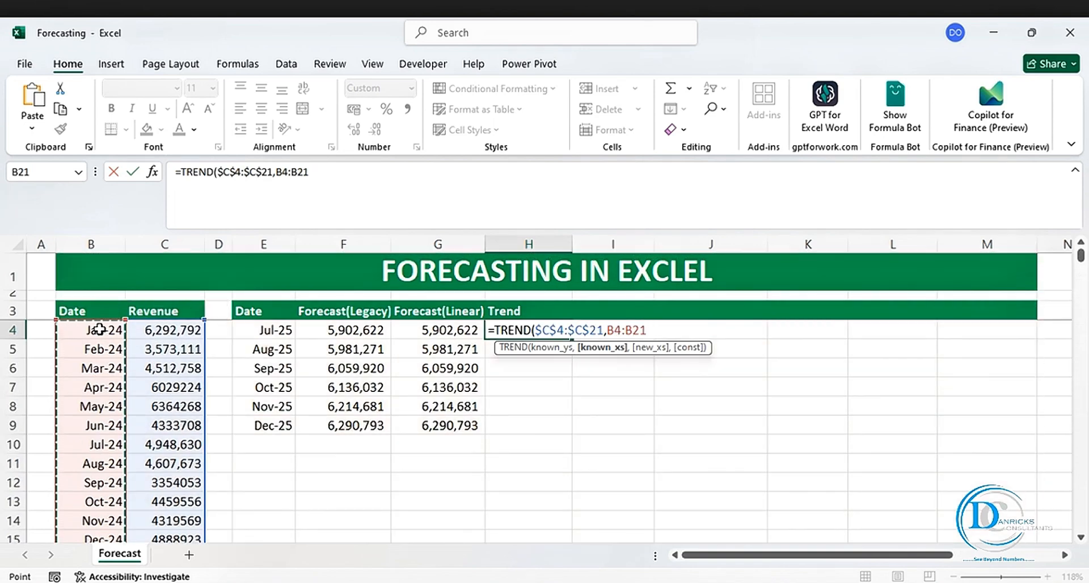
key(F4)
text(,)
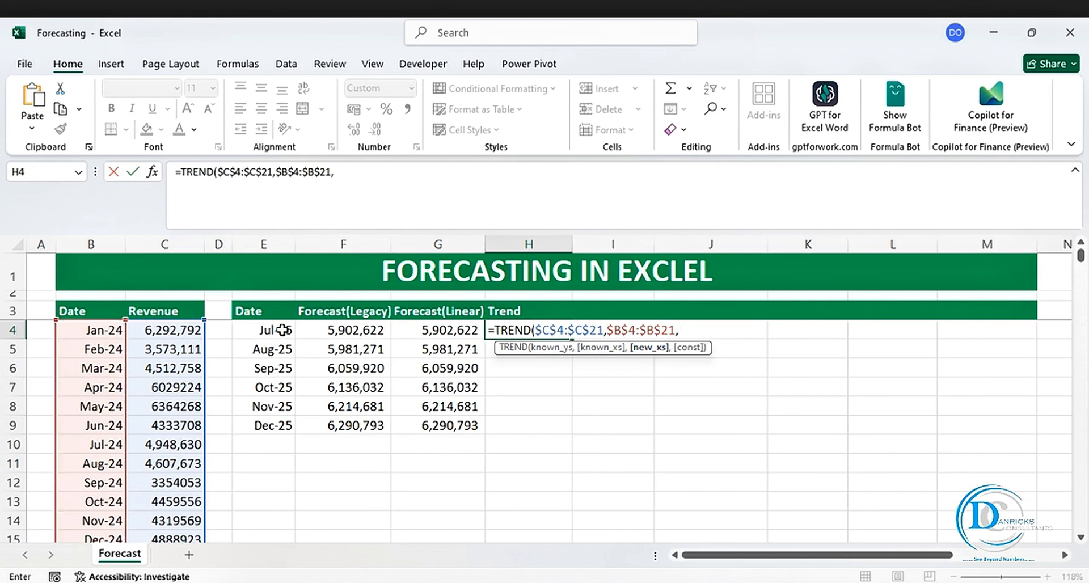
drag(282, 328, 275, 425)
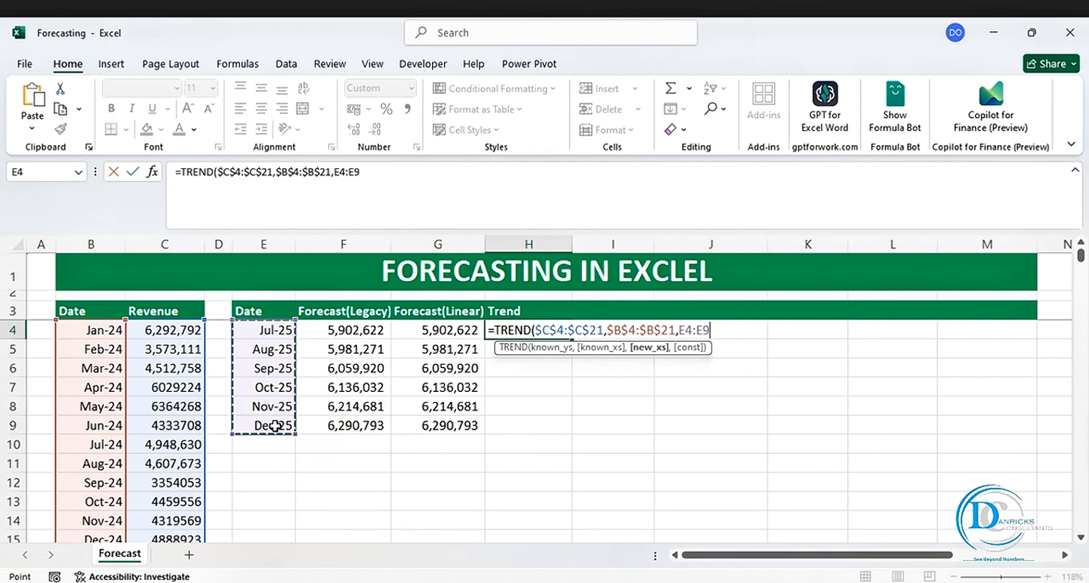
key(F4)
text())
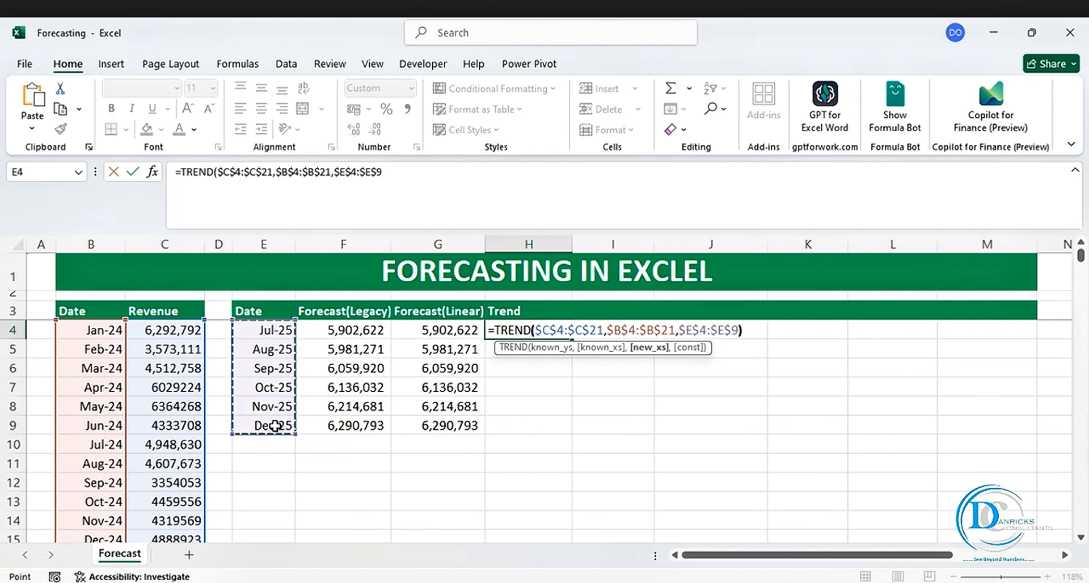
key(Return)
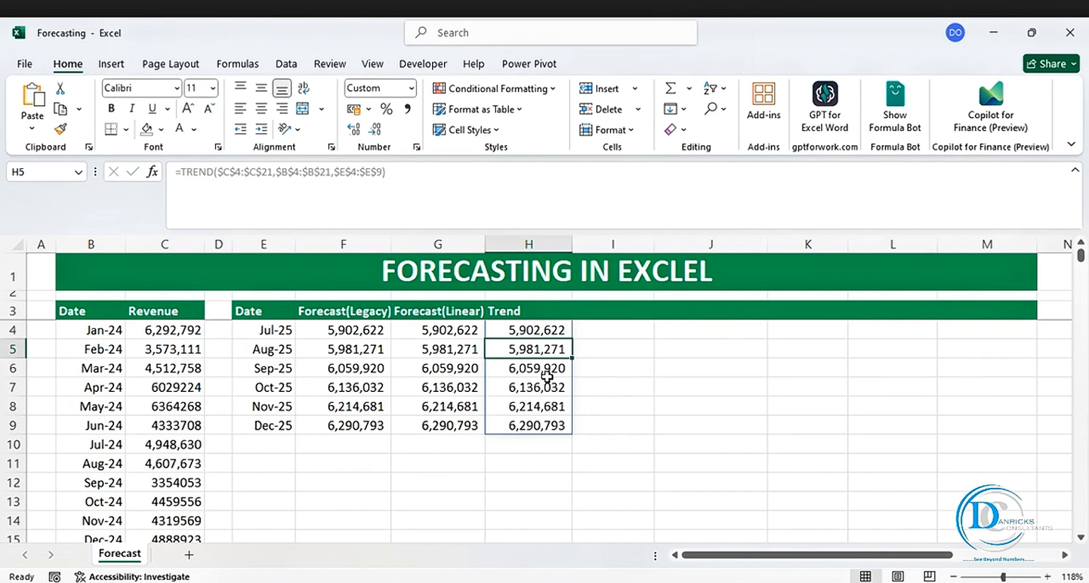
Add the column heading "Equation(Y=MX+C)" in cell I3 and widen column I to fit it
click(611, 313)
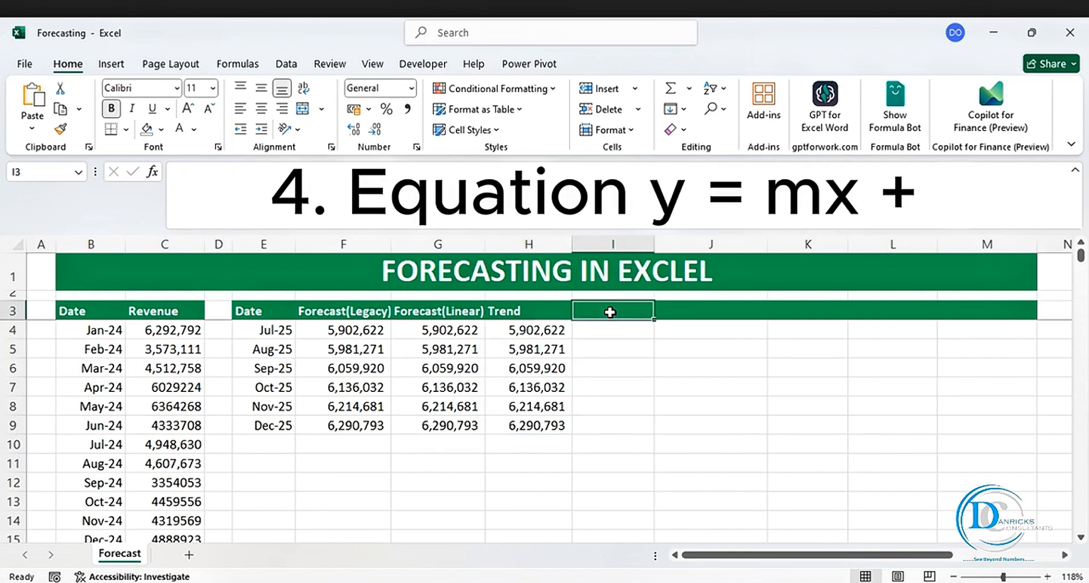
text(Equation(Y=MX+C)
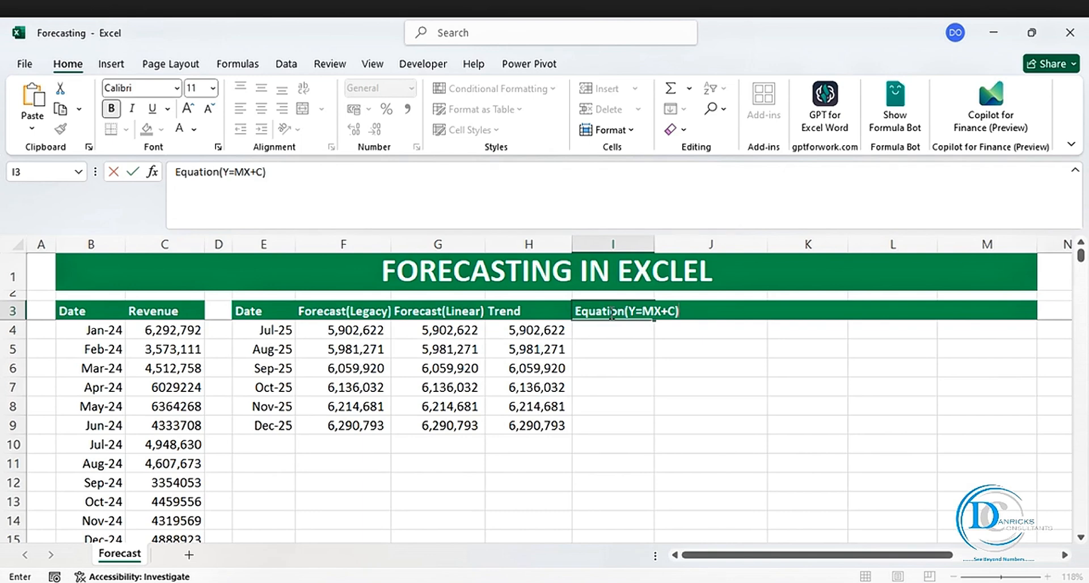
click(678, 363)
drag(656, 244, 688, 244)
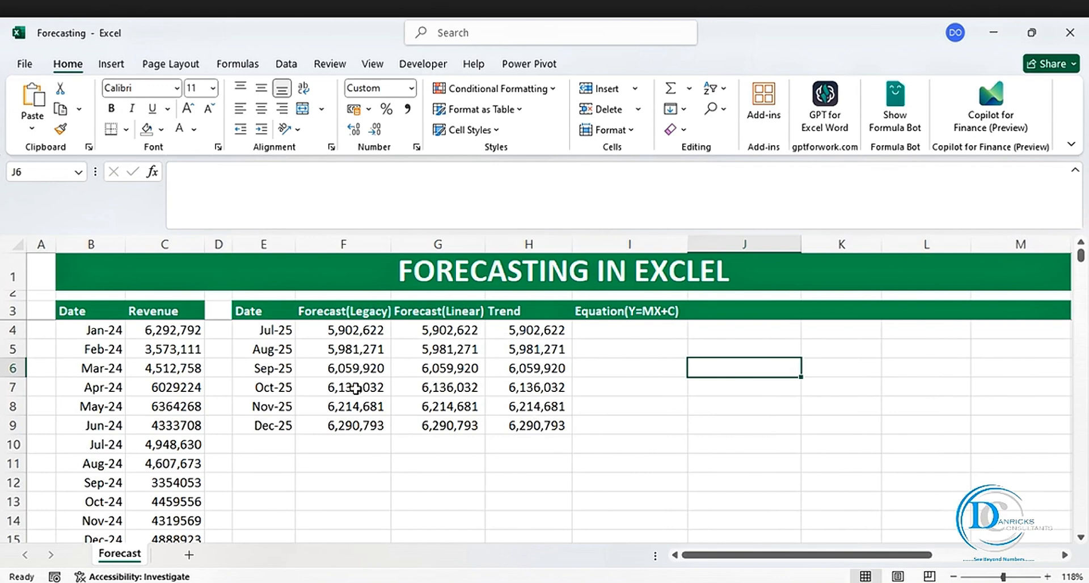
click(608, 333)
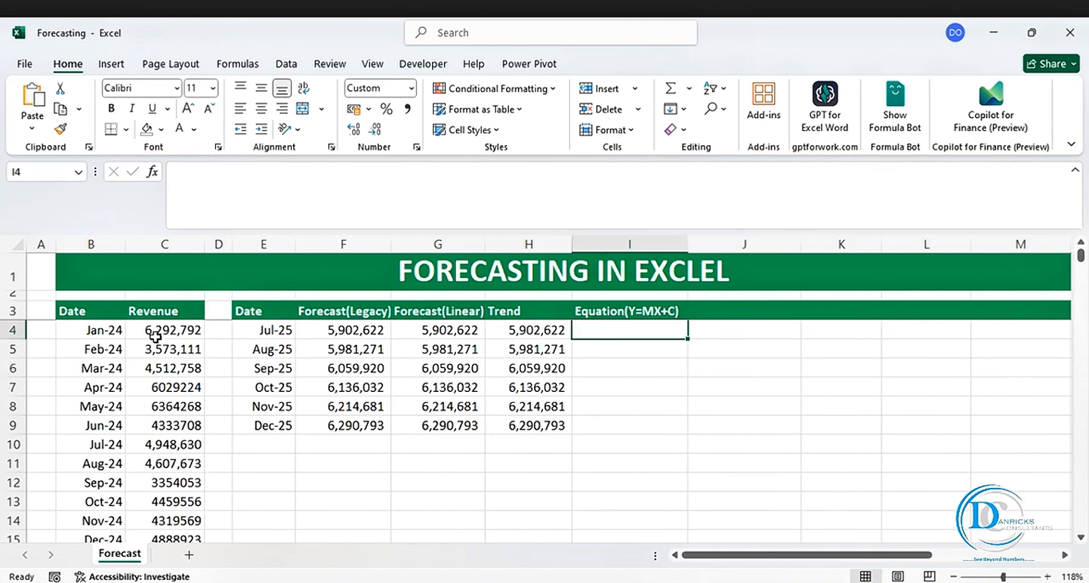
Run a Regression data analysis with Y range $C$4:$C$21 and X range $B$4:$B$21, sending the output to a new worksheet
drag(104, 330, 197, 461)
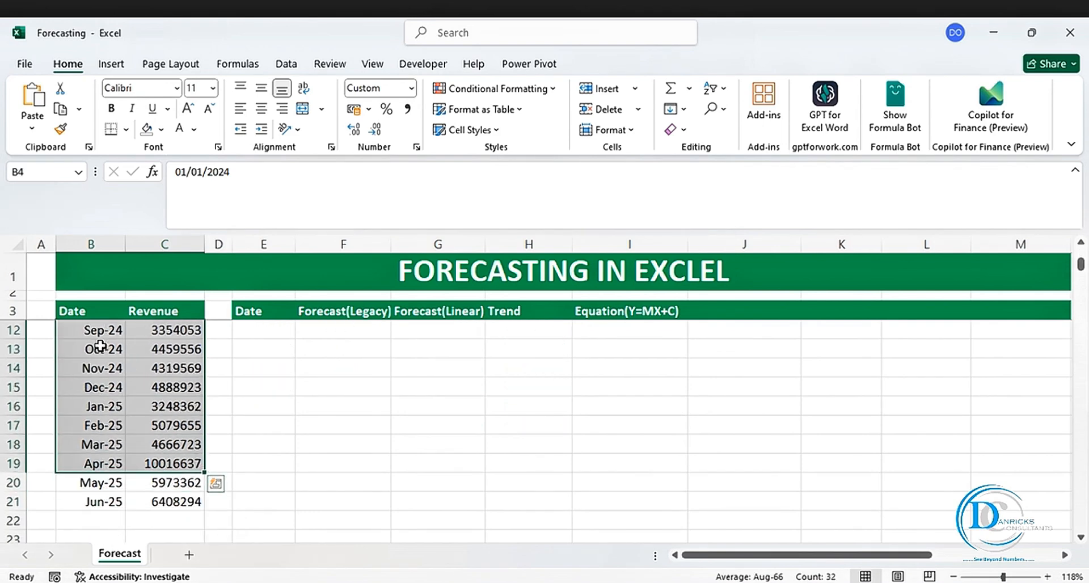
drag(83, 311, 187, 500)
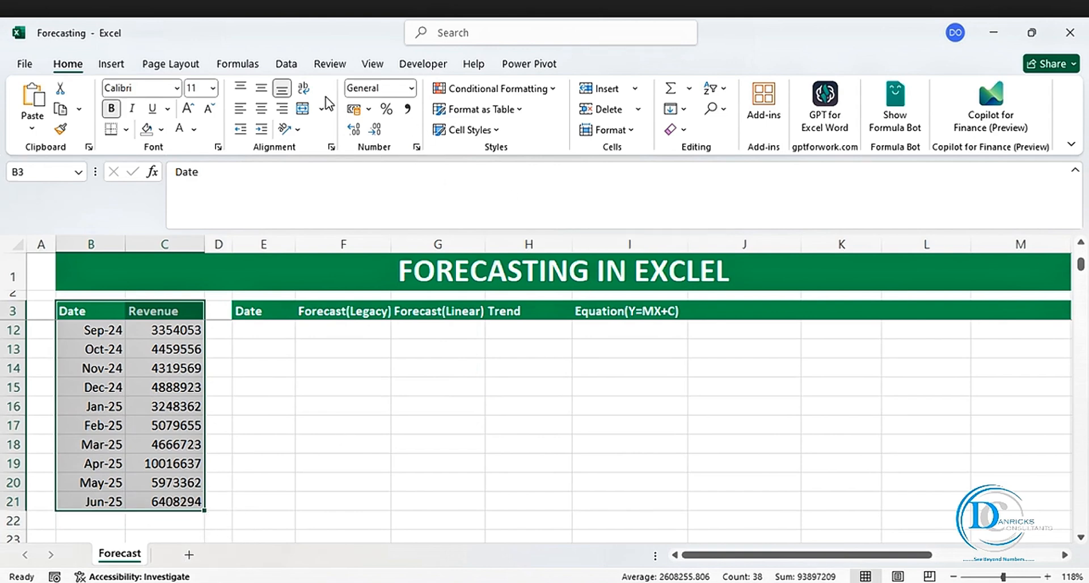
click(292, 68)
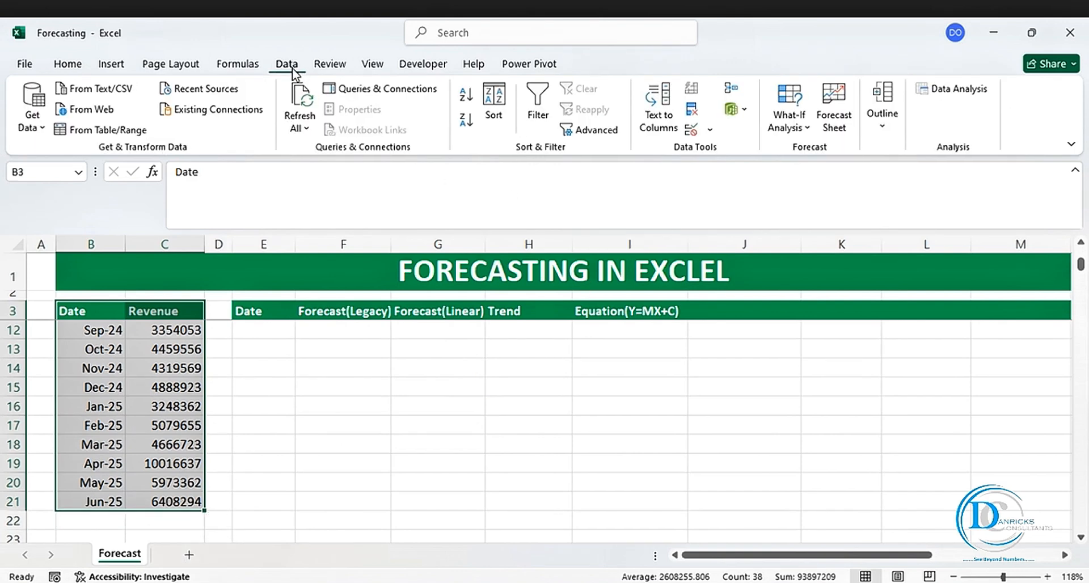
click(940, 91)
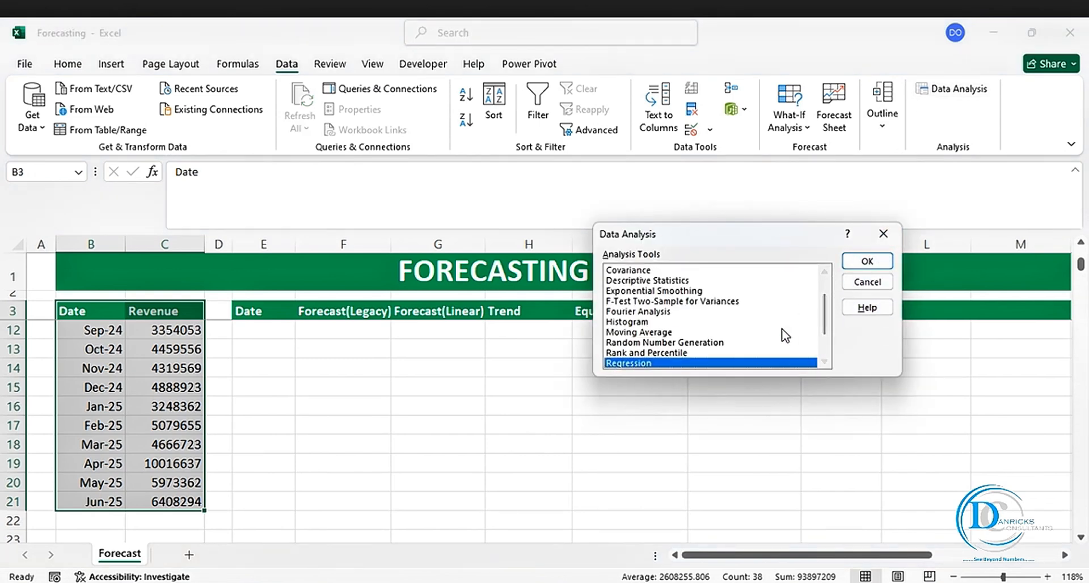
scroll(763, 342, down, 1)
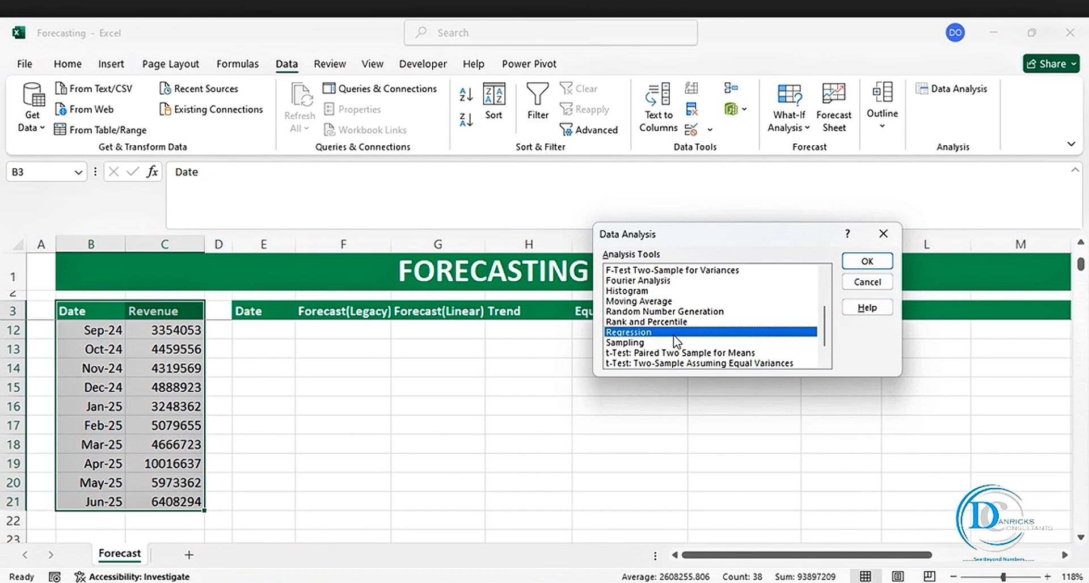
click(867, 261)
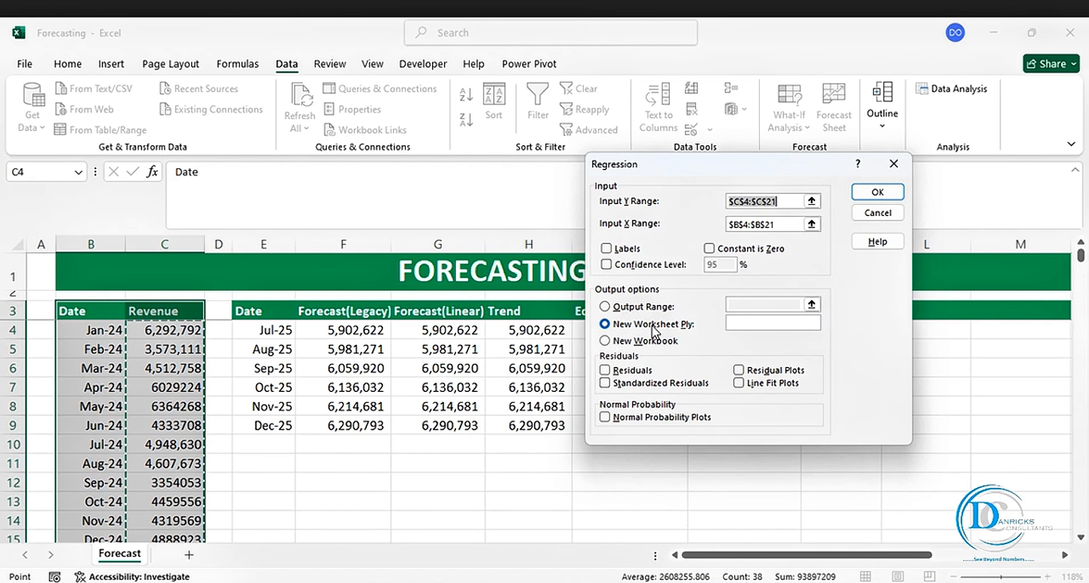
click(877, 194)
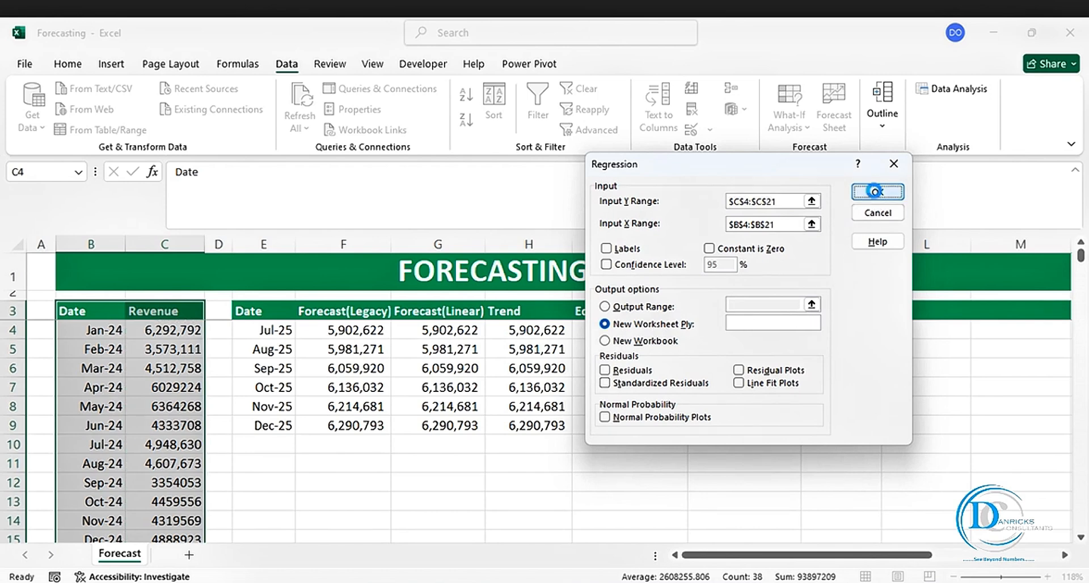
Widen columns A and B of the regression output and inspect the X Variable 1 and Intercept coefficients
click(653, 388)
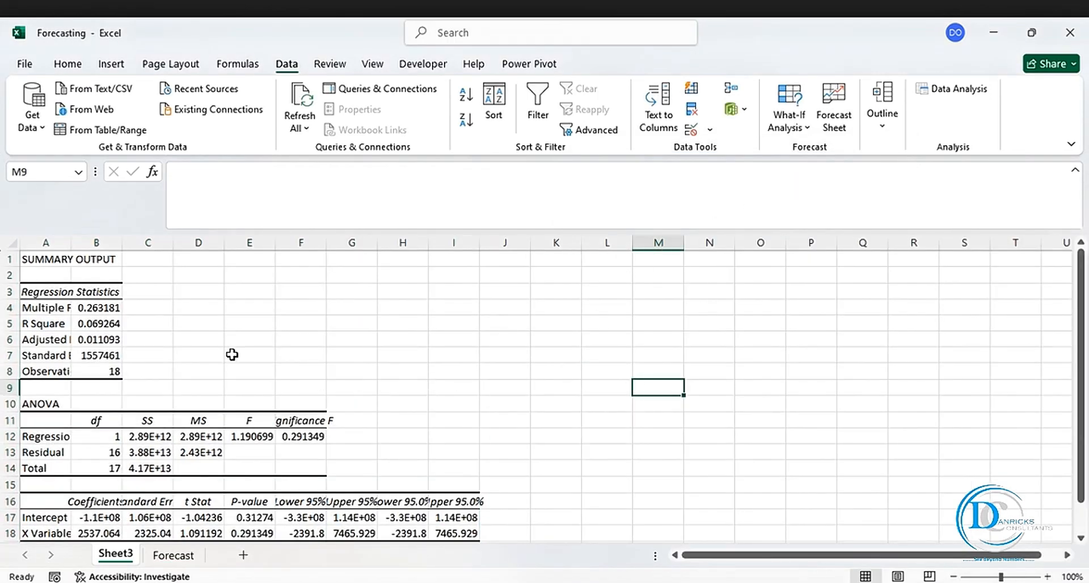
drag(122, 243, 149, 248)
drag(71, 243, 90, 243)
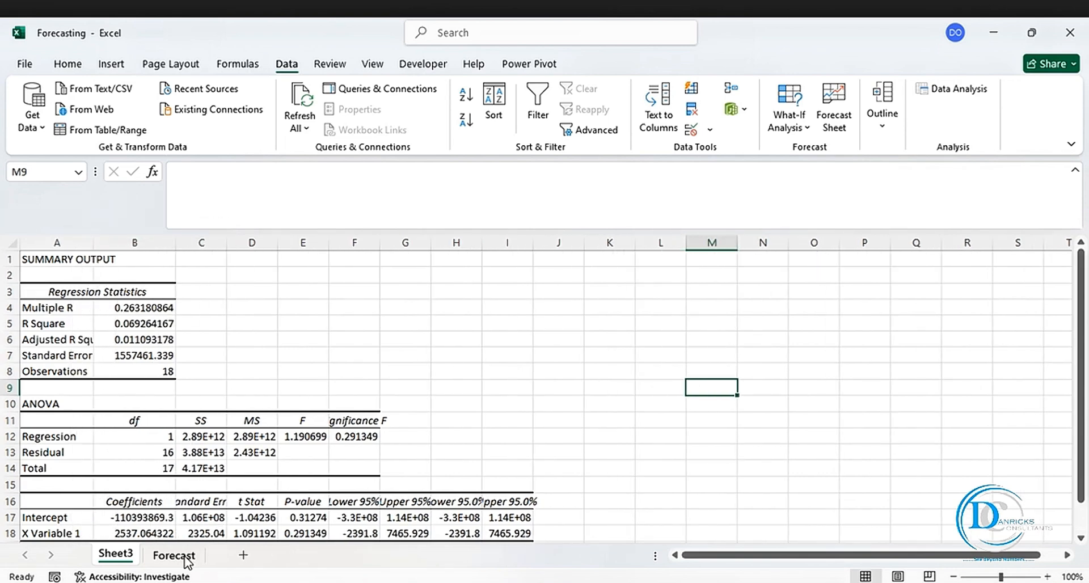
click(57, 534)
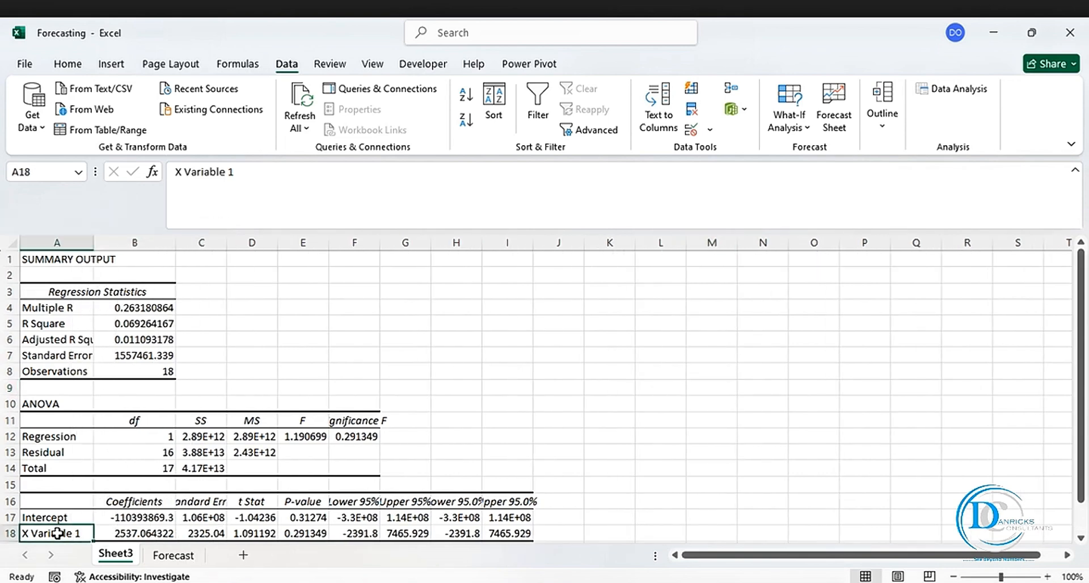
click(131, 533)
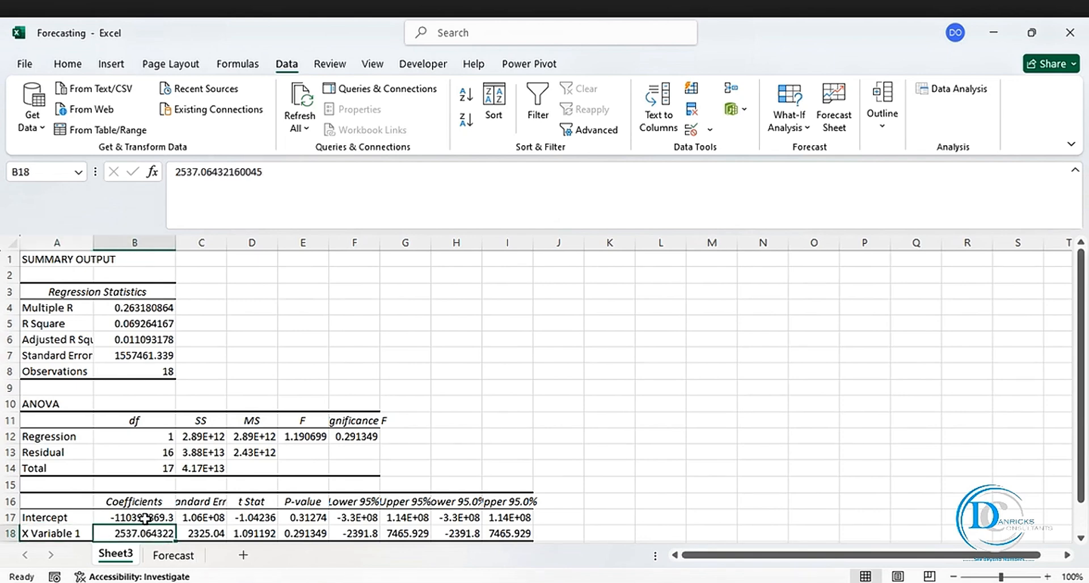
click(145, 518)
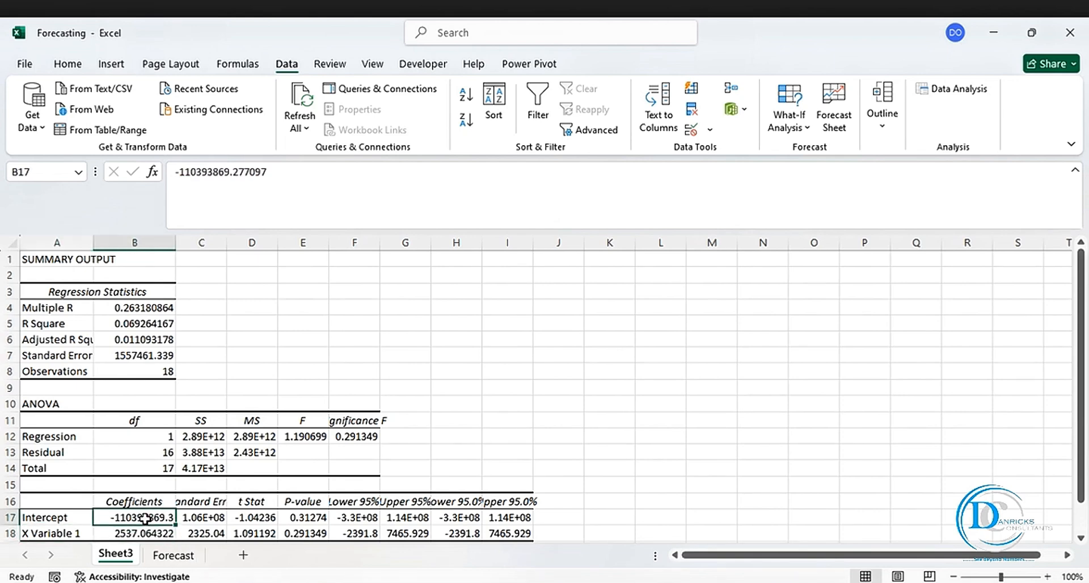
Rename the regression output sheet as "Regression" and return to the Forecast sheet
double_click(120, 562)
text(rE)
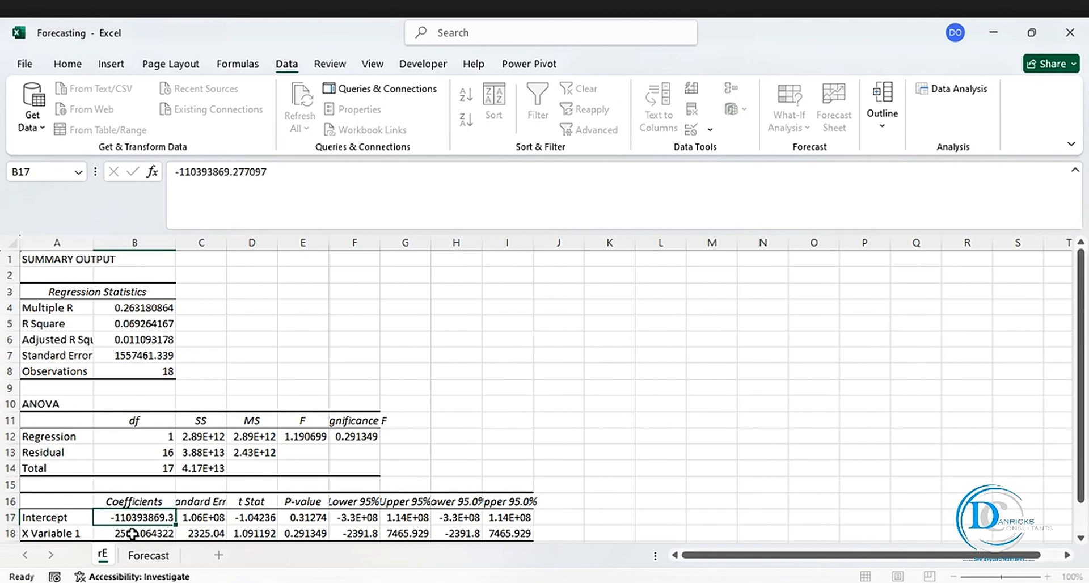
key(BackSpace)
key(BackSpace)
text(Regre)
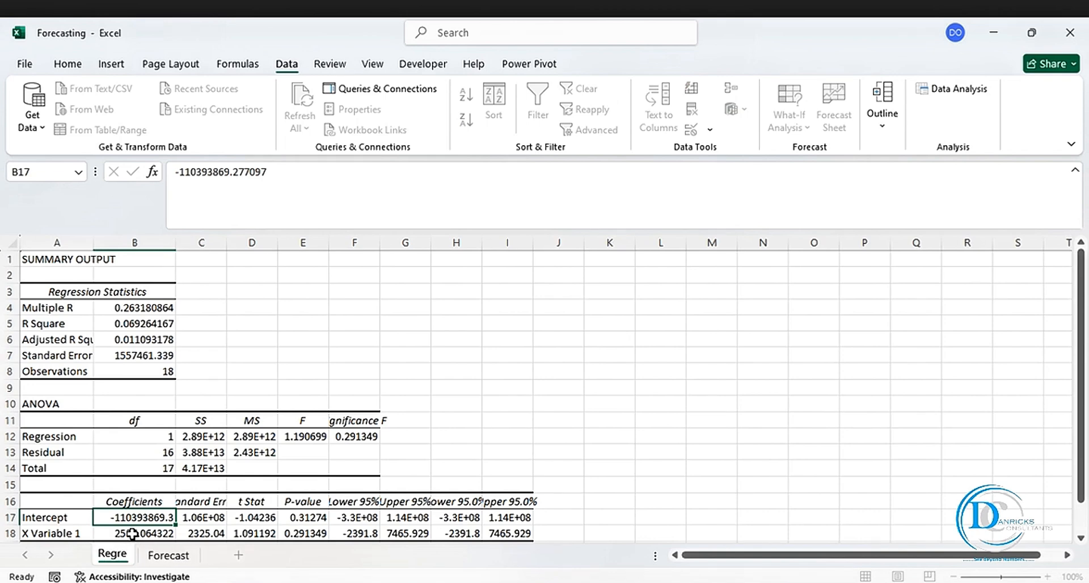
text(ssion)
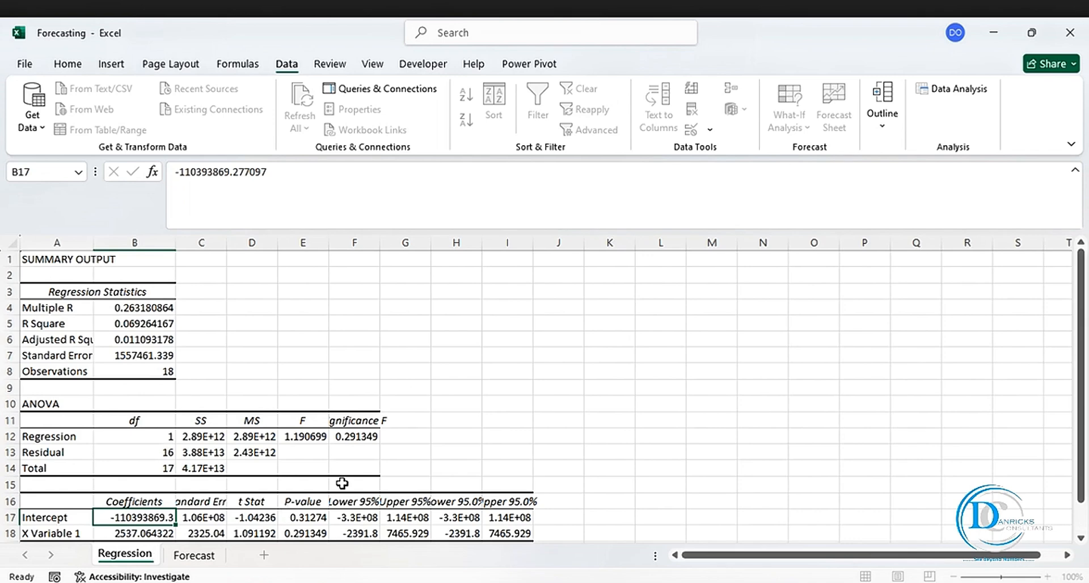
click(195, 556)
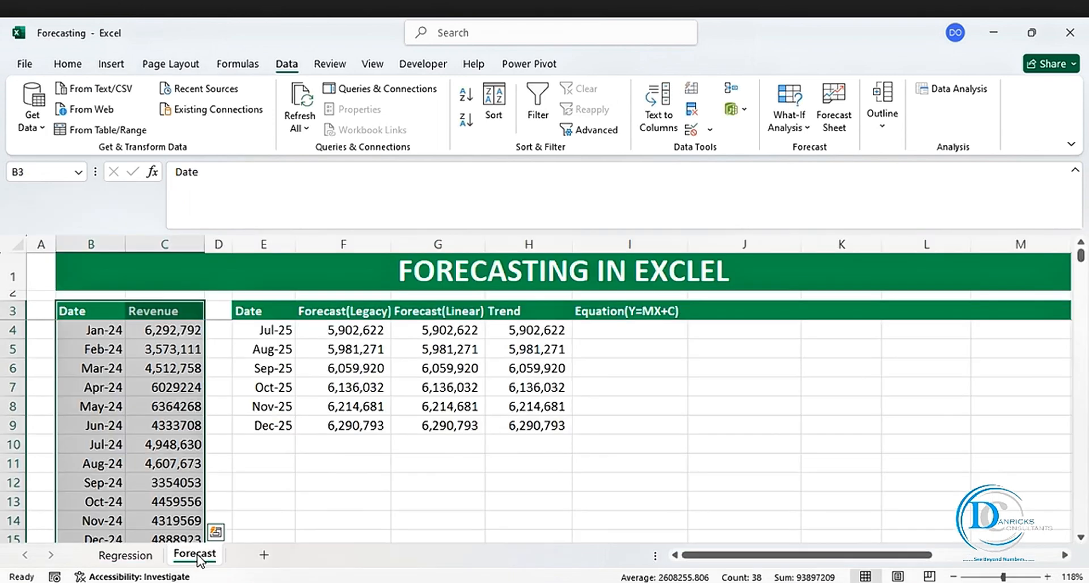
Enter the formula =Regression!$B$18*Forecast!E4+Regression!$B$17 in cell I4 of the Forecast sheet
click(604, 331)
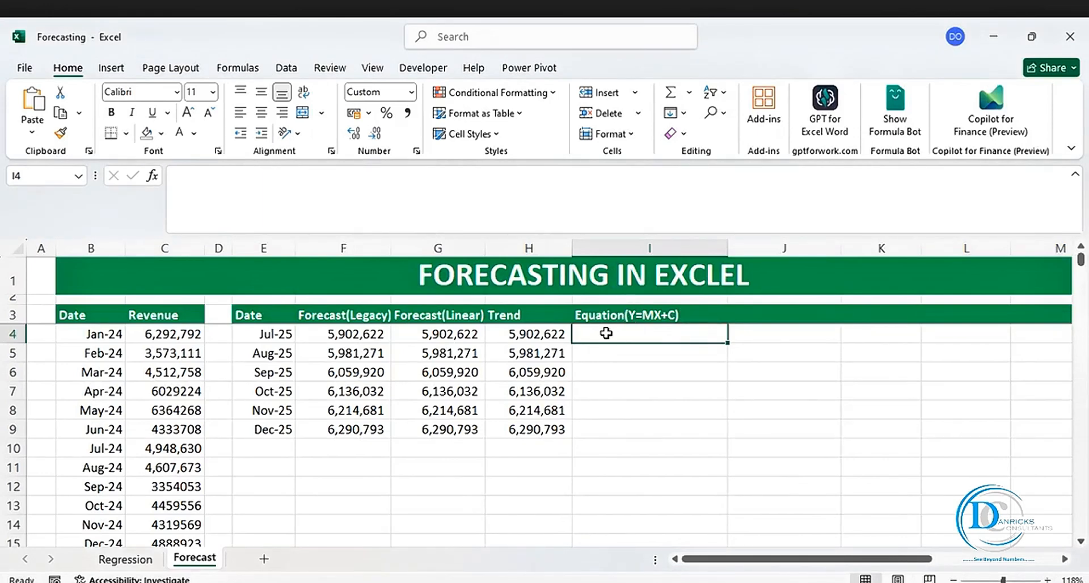
text(=)
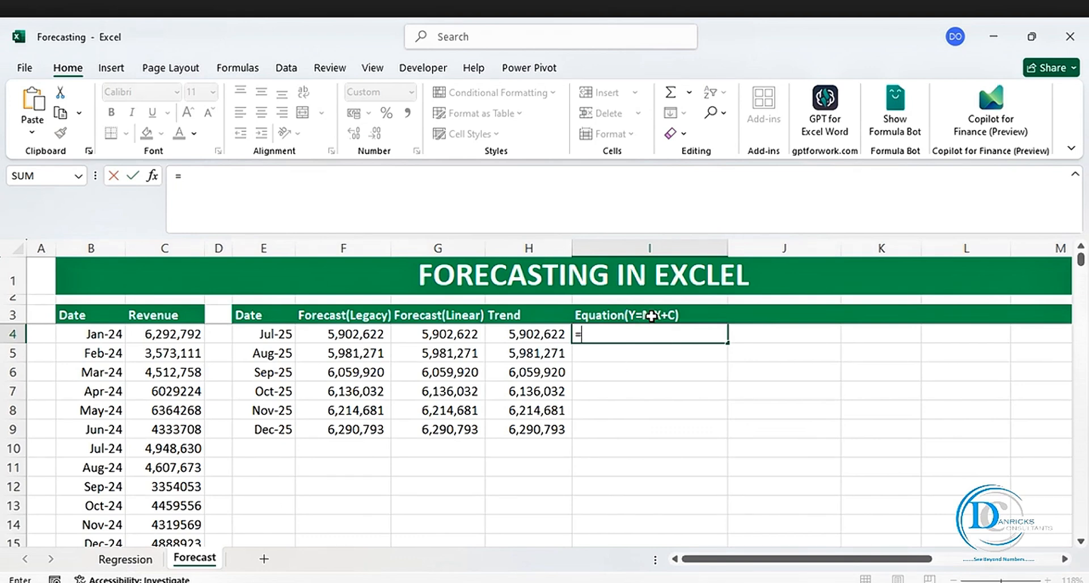
click(124, 559)
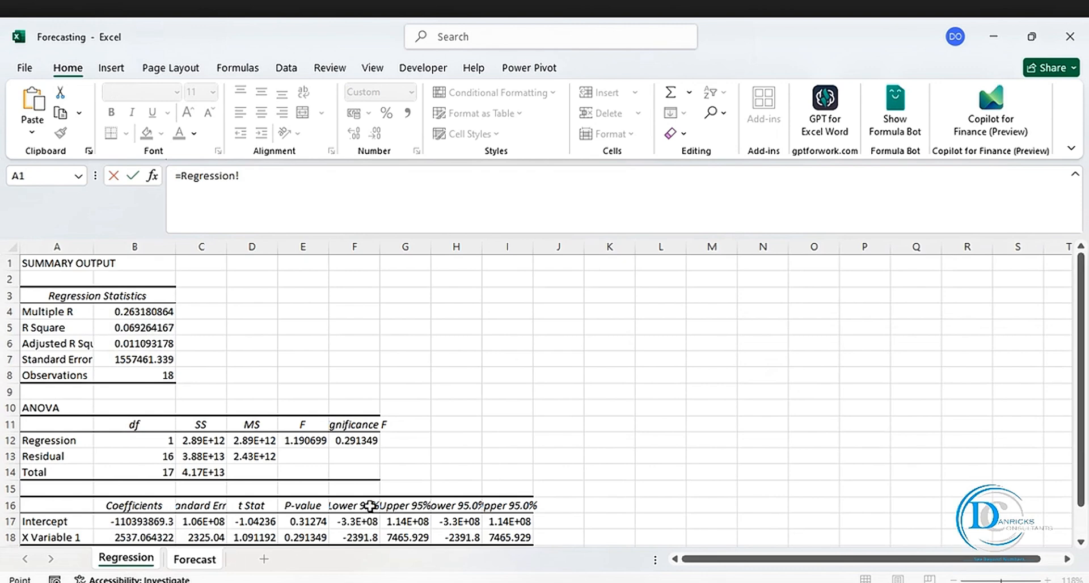
click(148, 535)
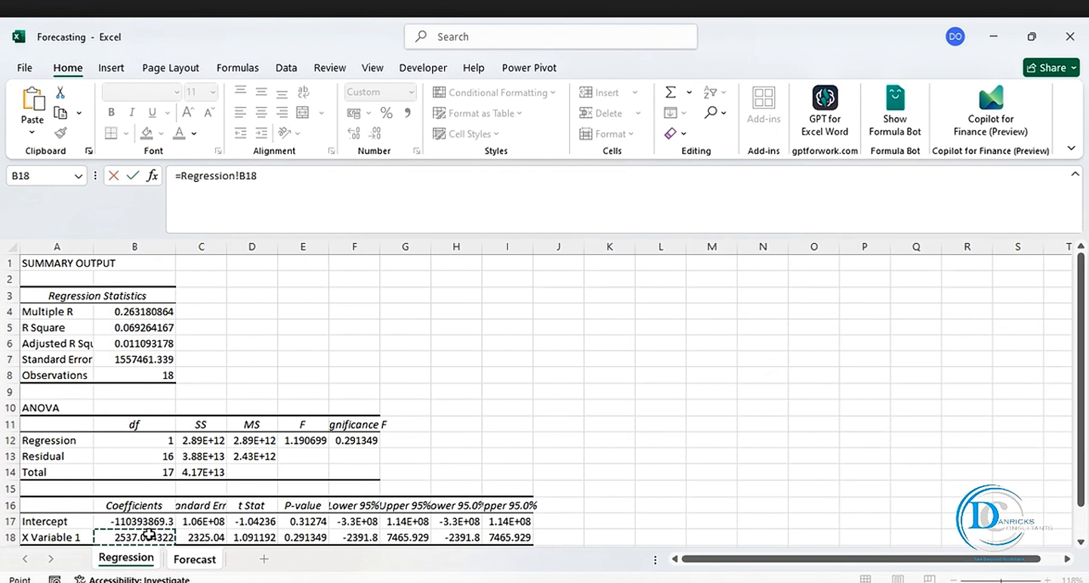
key(F4)
text(*)
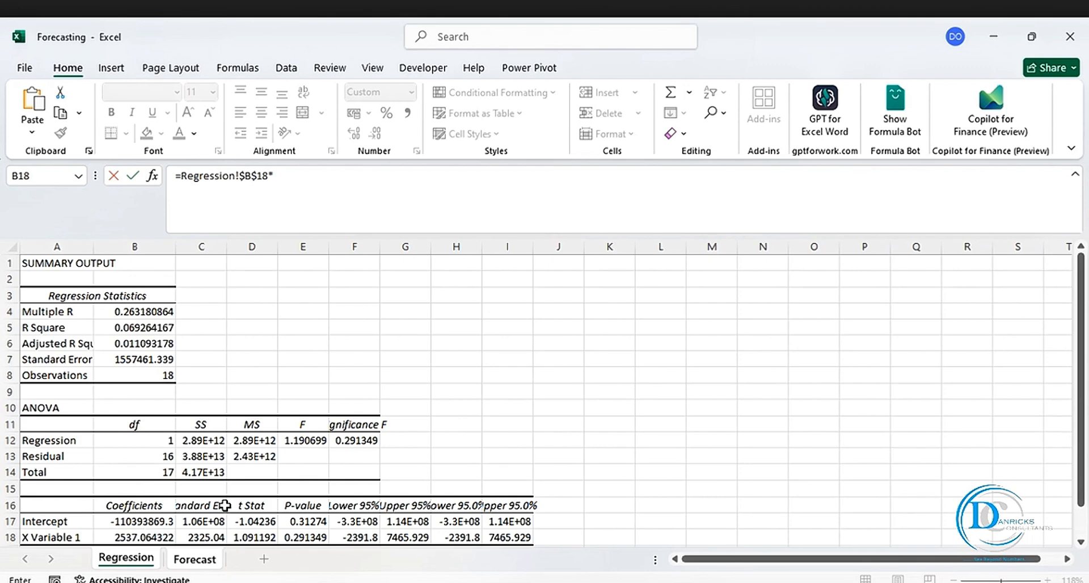
click(194, 559)
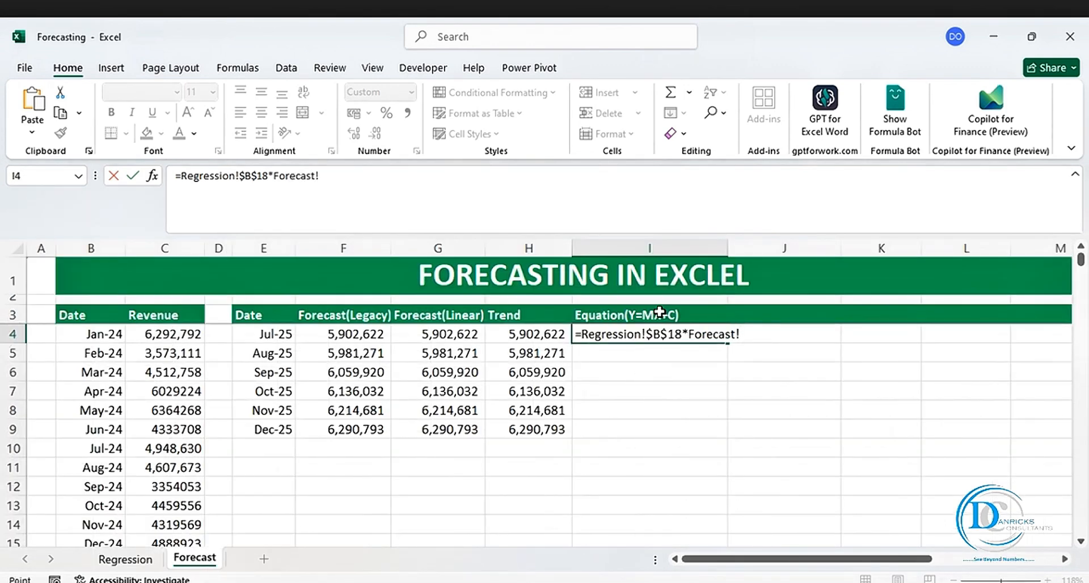
click(261, 334)
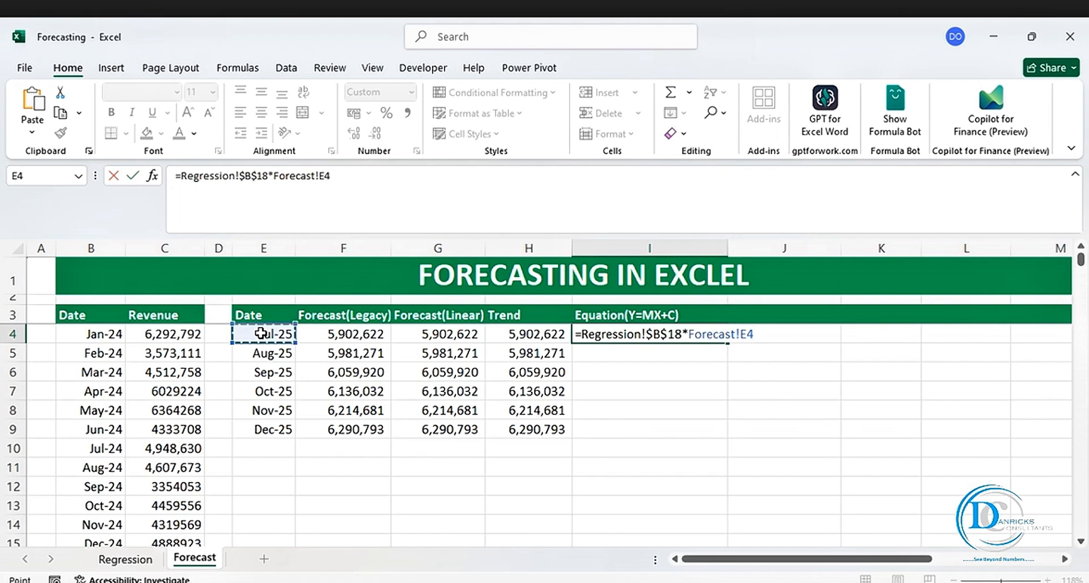
text(+)
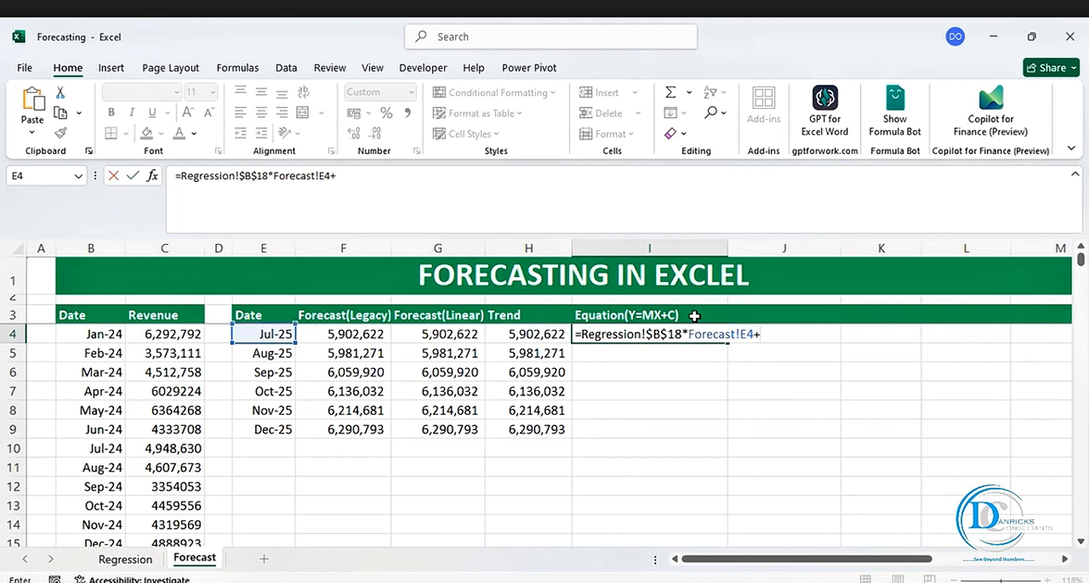
click(136, 559)
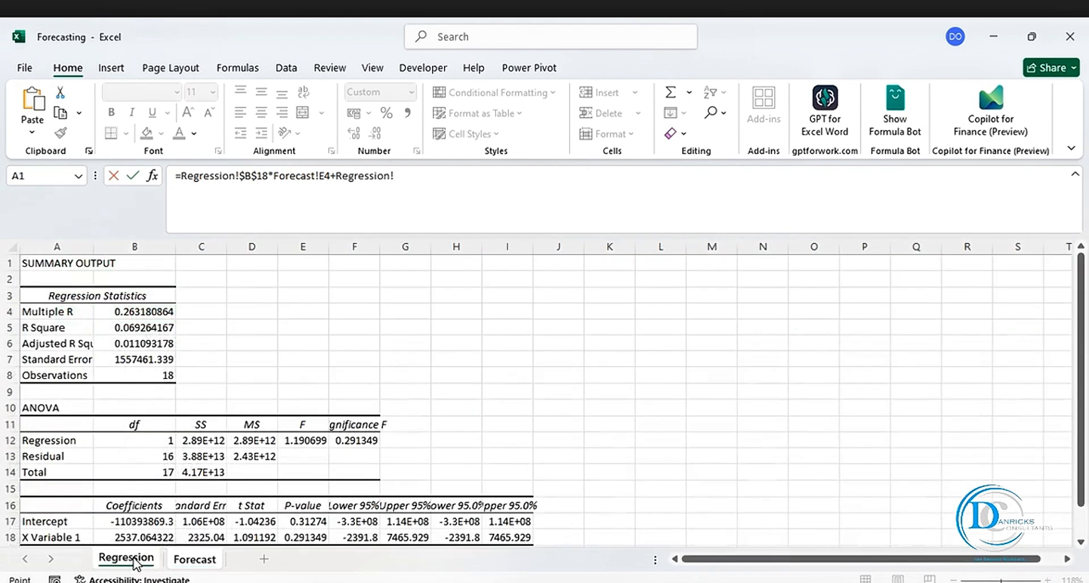
click(152, 520)
key(F4)
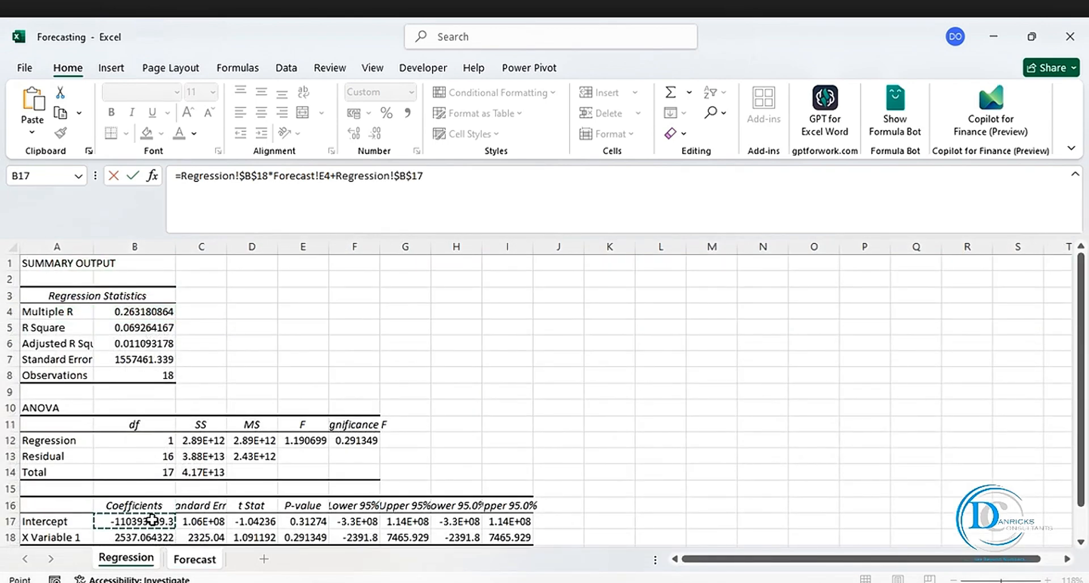
key(Return)
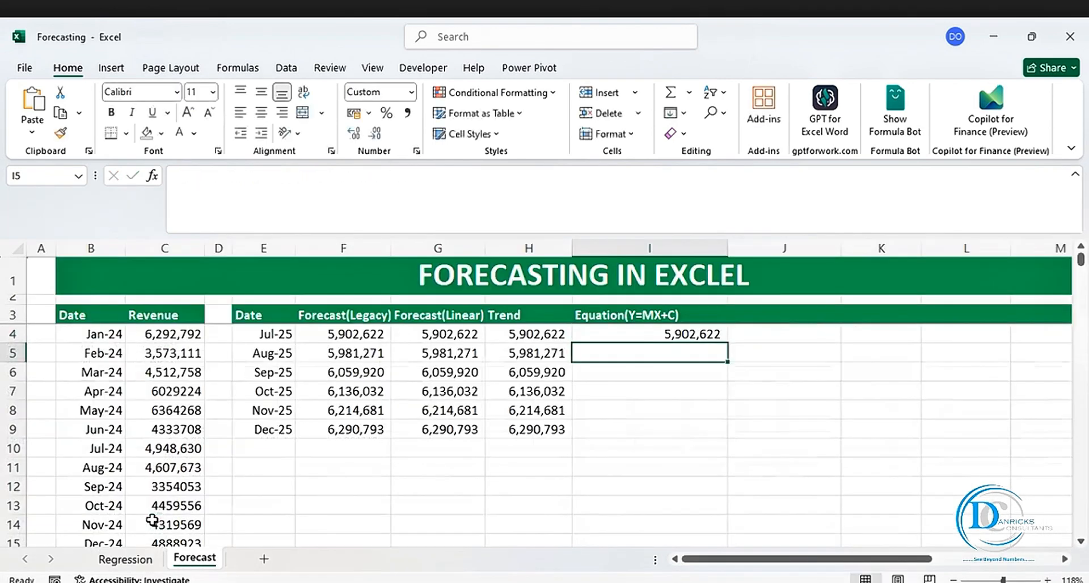
Fill the equation formula from I4 down to I9 and narrow column I to fit its heading
click(688, 333)
drag(730, 344, 729, 434)
click(802, 411)
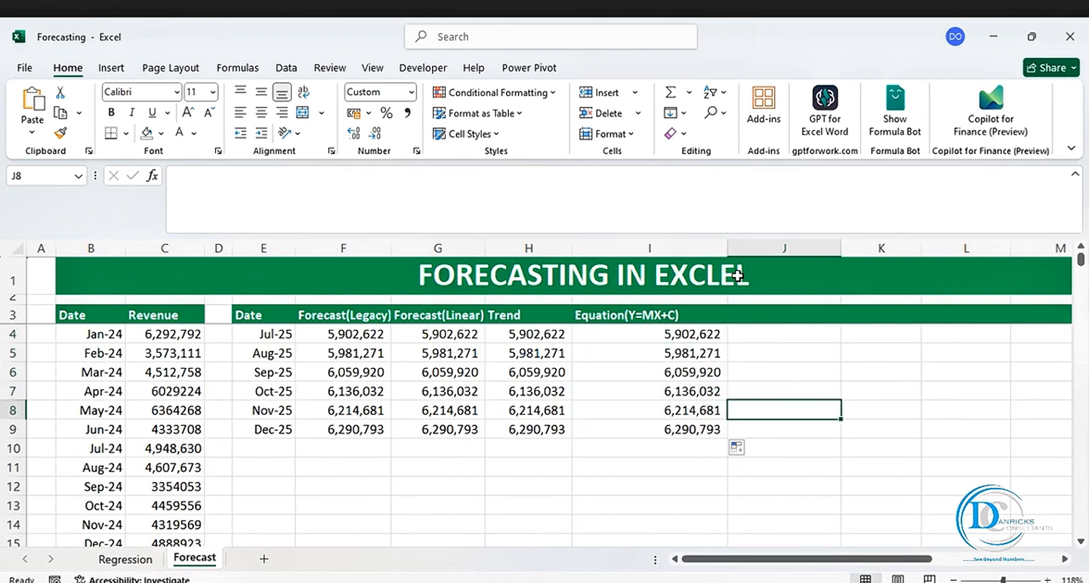
drag(728, 245, 684, 247)
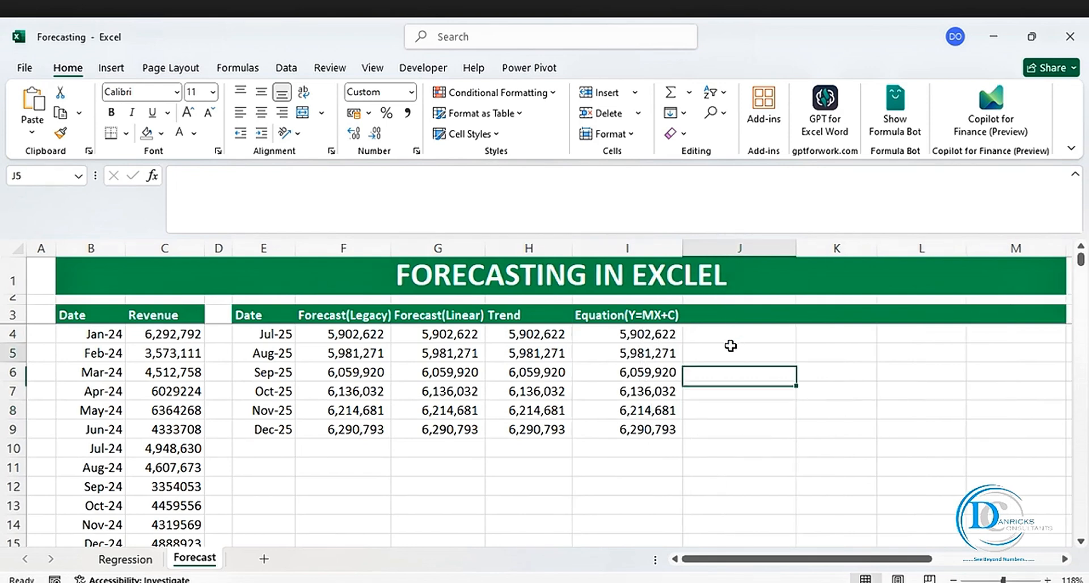
Change the heading in I3 to "Equation(Y=MX+C) - 1" and widen column I to fit it
click(668, 315)
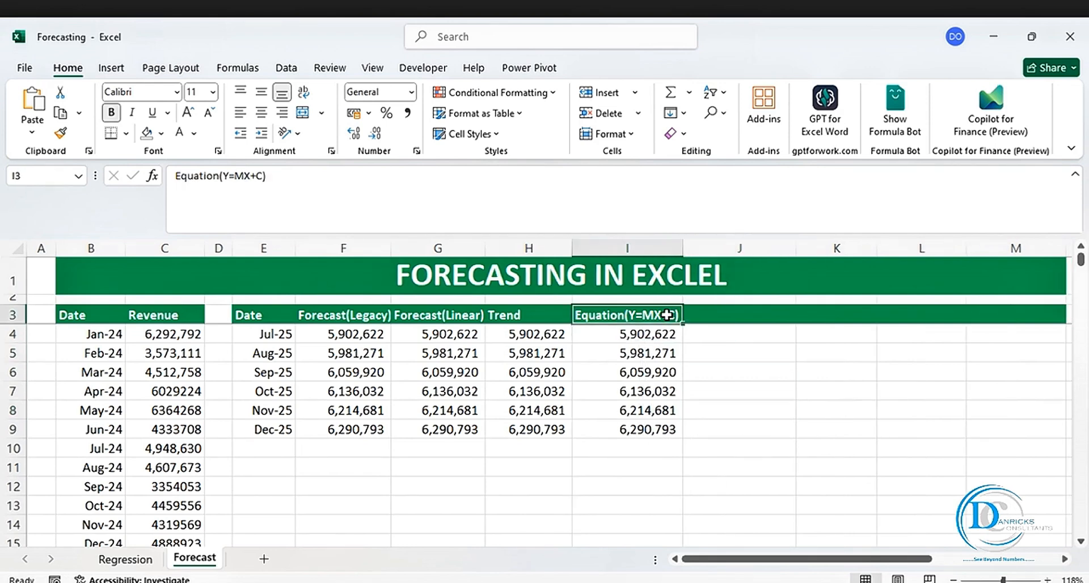
click(704, 315)
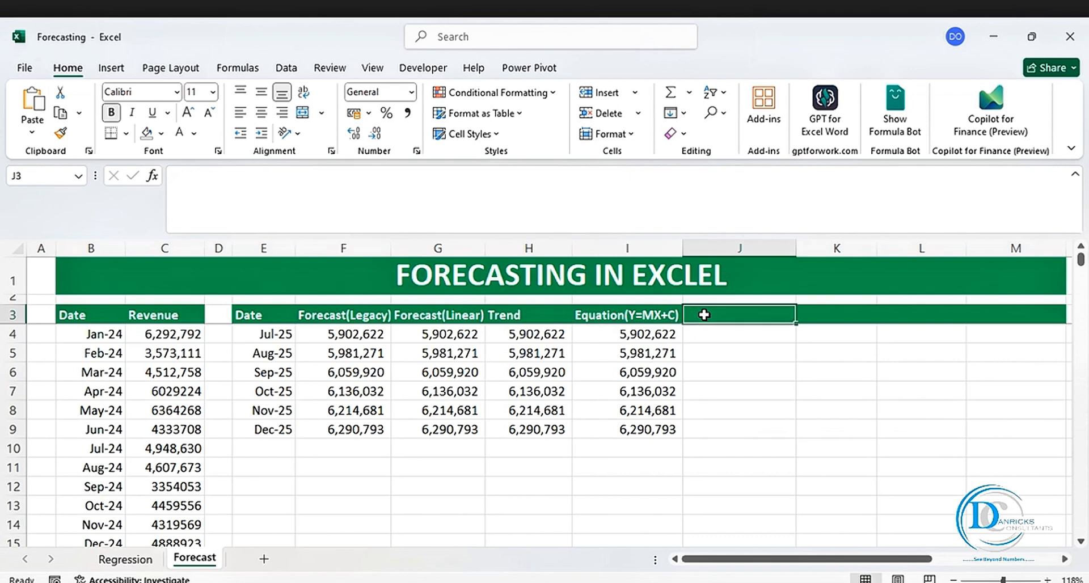
click(648, 315)
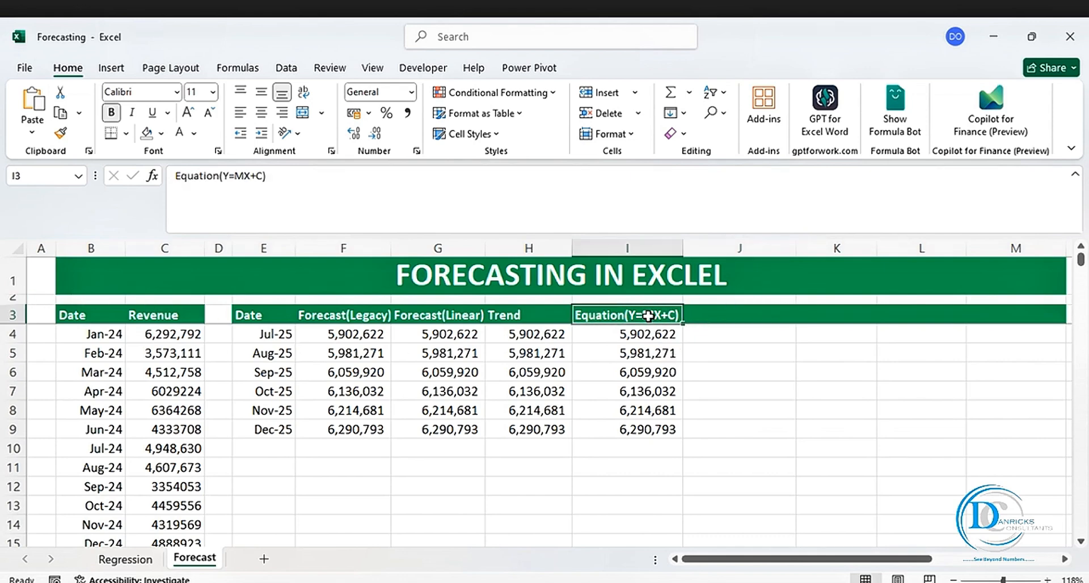
click(266, 177)
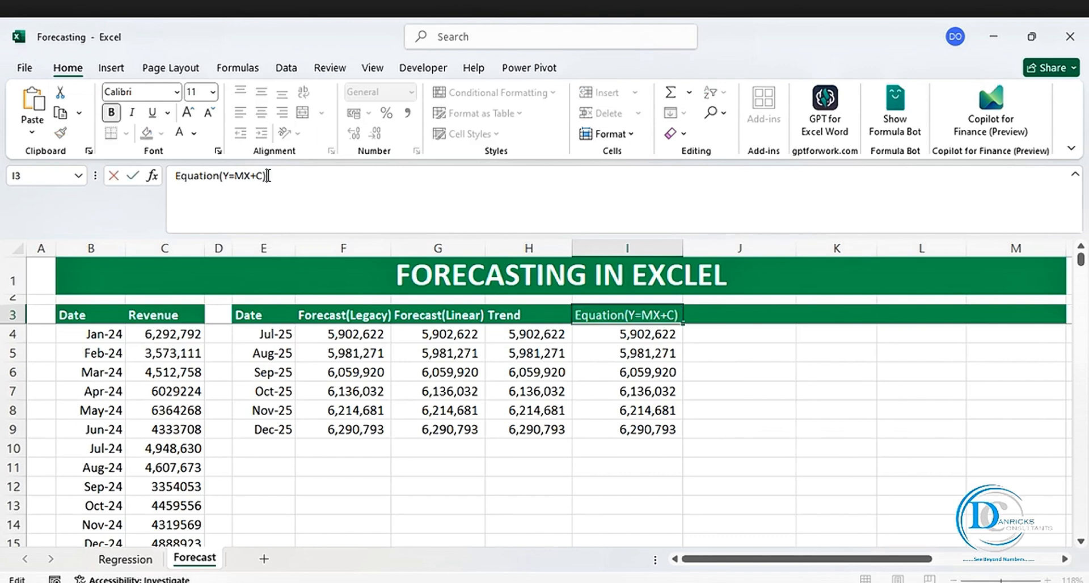
text(-)
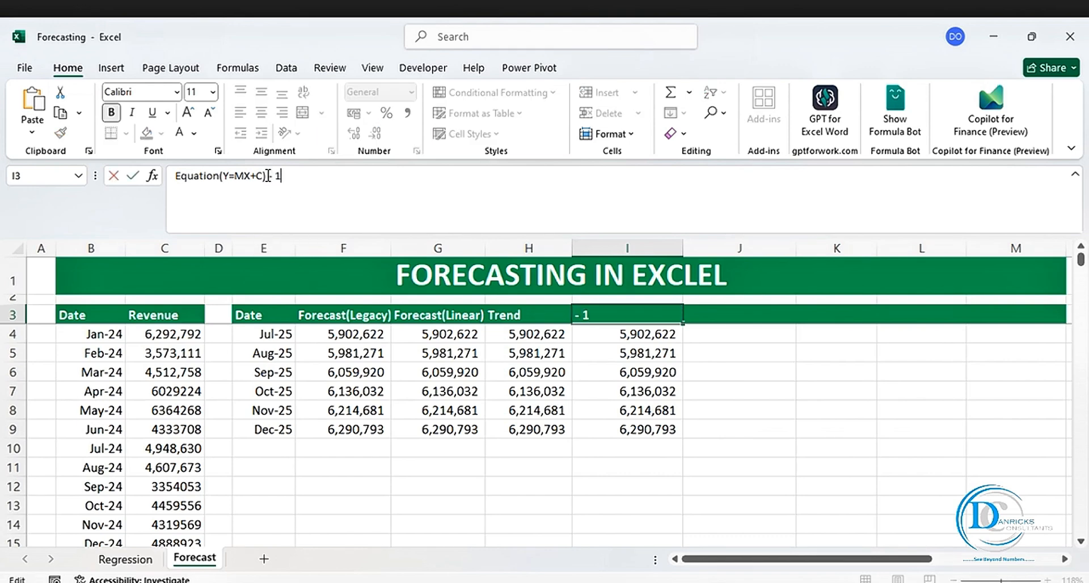
text( 1)
click(722, 391)
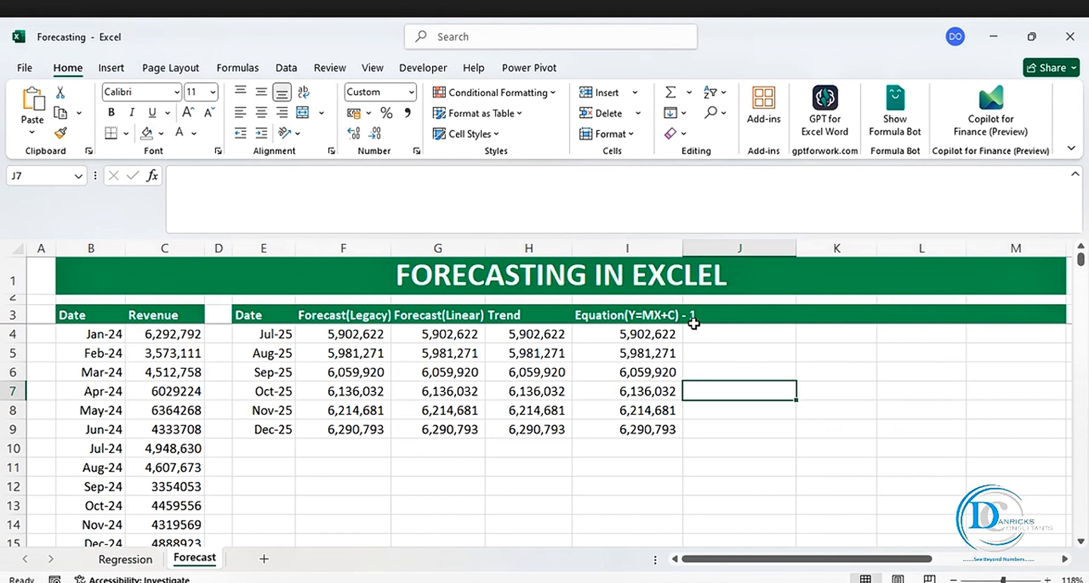
drag(683, 248, 711, 248)
Copy the I3 heading to J3, change it to "Equation(Y=MX+C) - 2", and narrow column A slightly
click(641, 316)
key(ctrl+c)
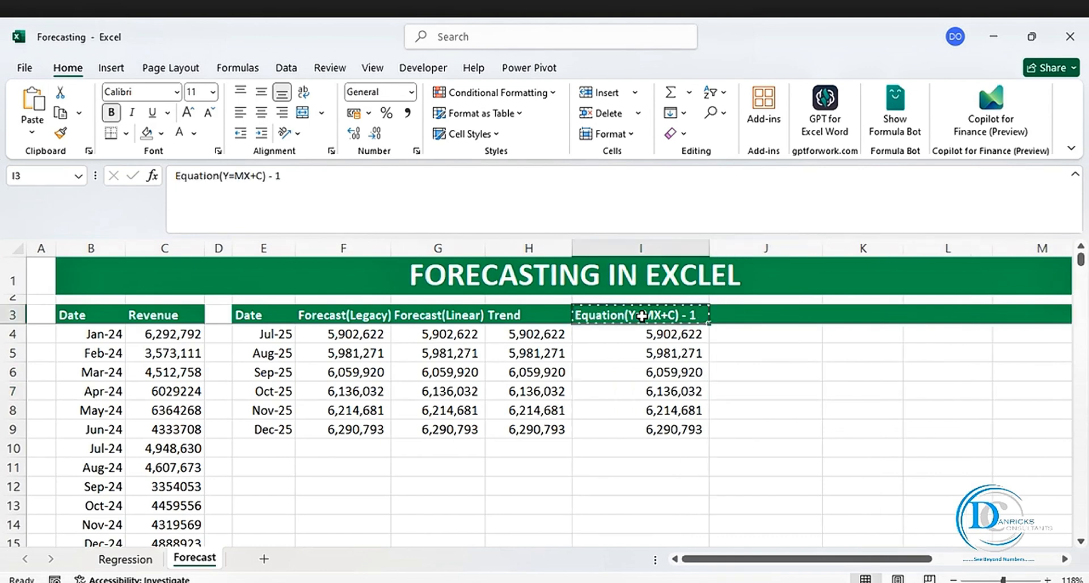
click(722, 311)
key(ctrl+v)
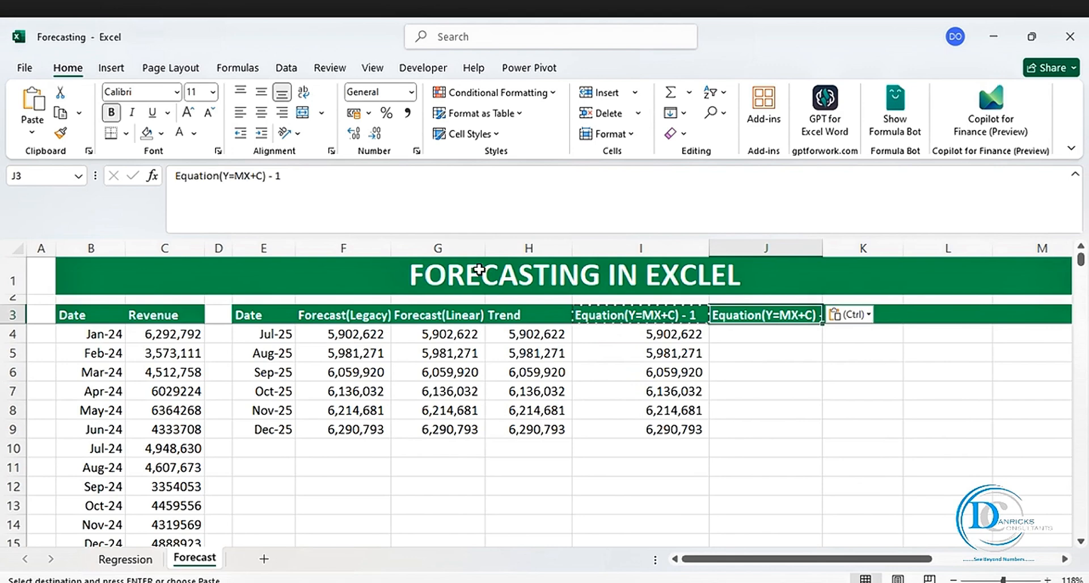
drag(281, 176, 270, 176)
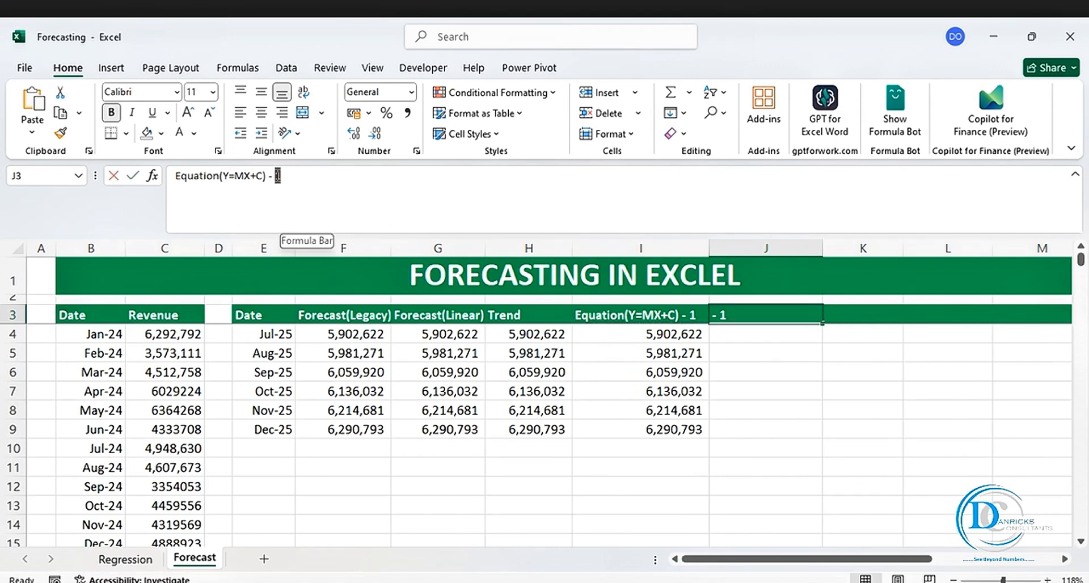
text(2)
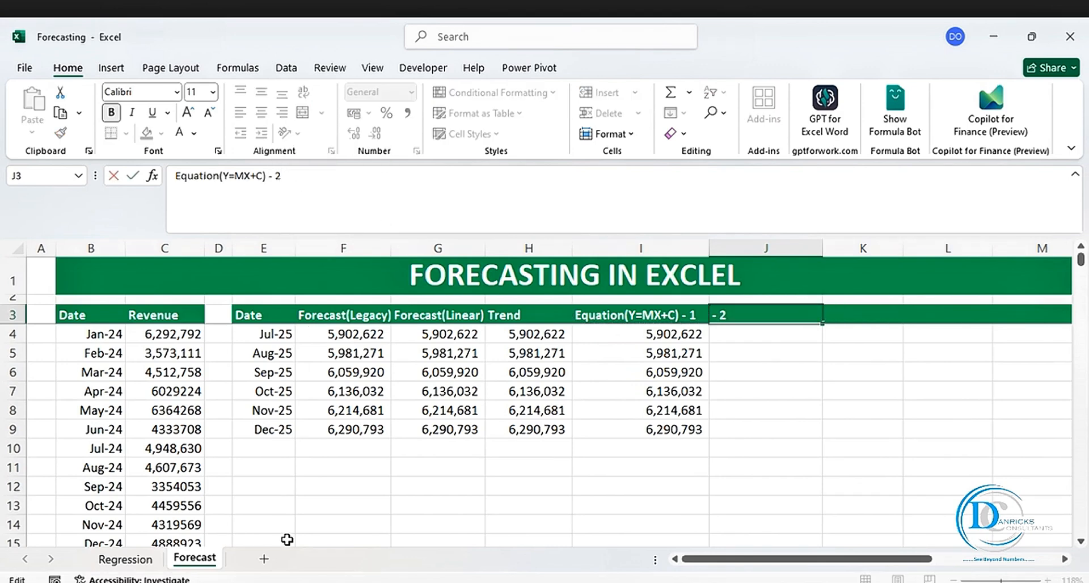
click(300, 525)
drag(56, 248, 46, 248)
click(756, 334)
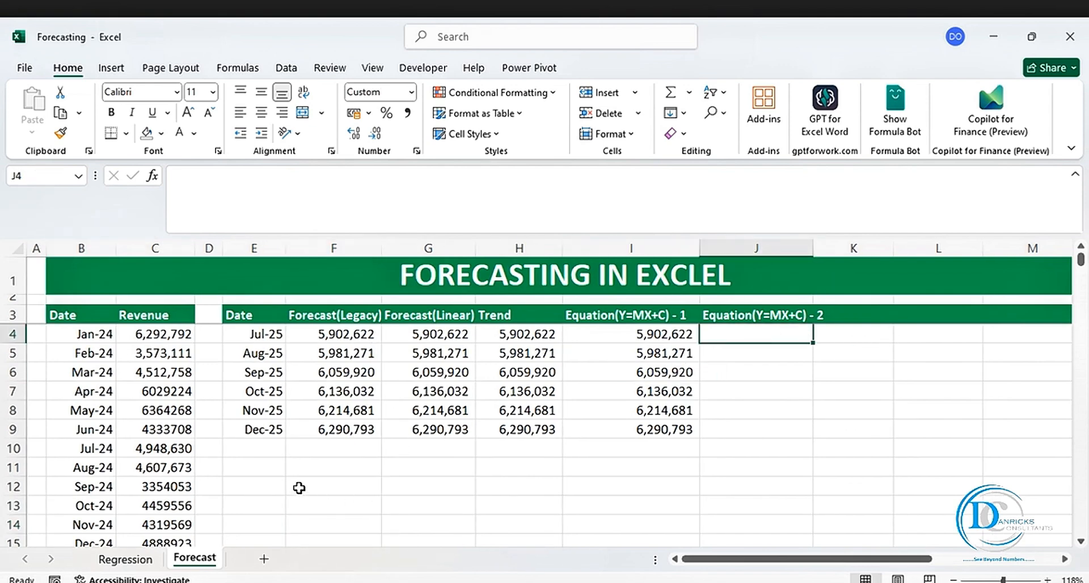
Label cell E12 "Slope" and calculate the slope in F12 with =SLOPE($C$4:$C$21,$B$4:$B$21)
click(244, 486)
text(Slope)
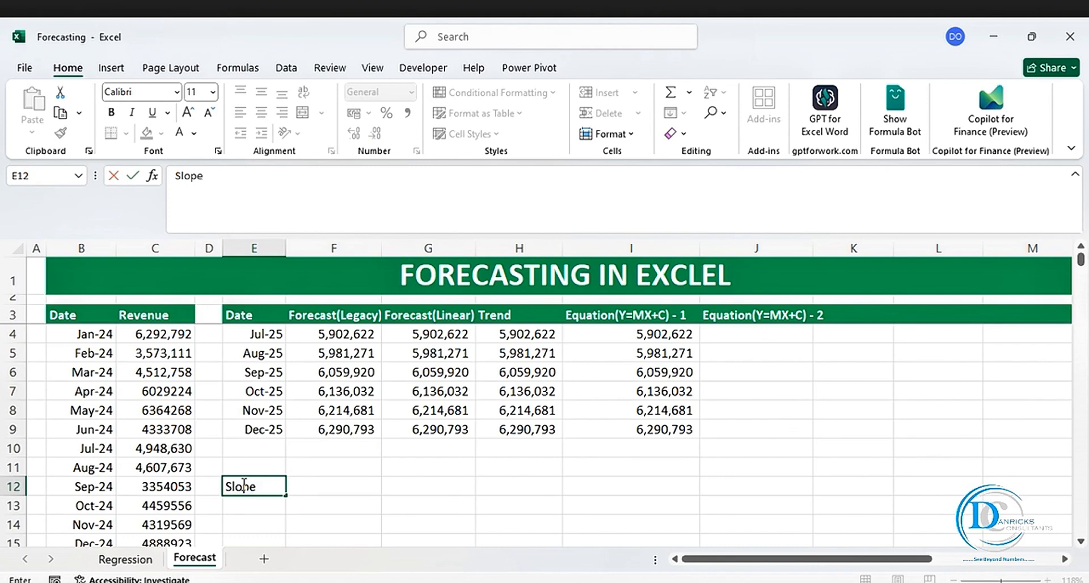
click(314, 485)
text(=)
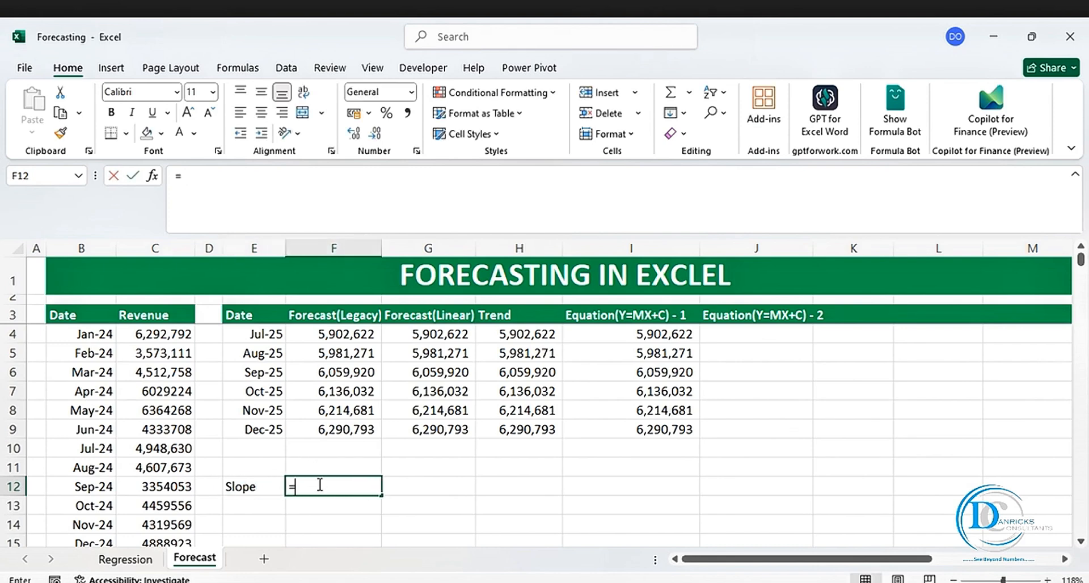
text(sl)
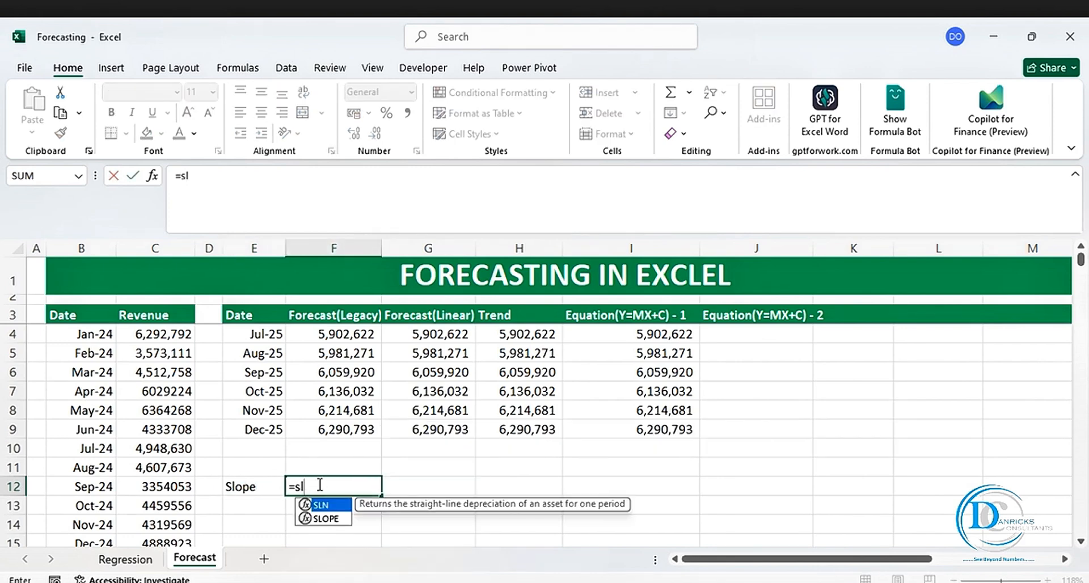
double_click(334, 518)
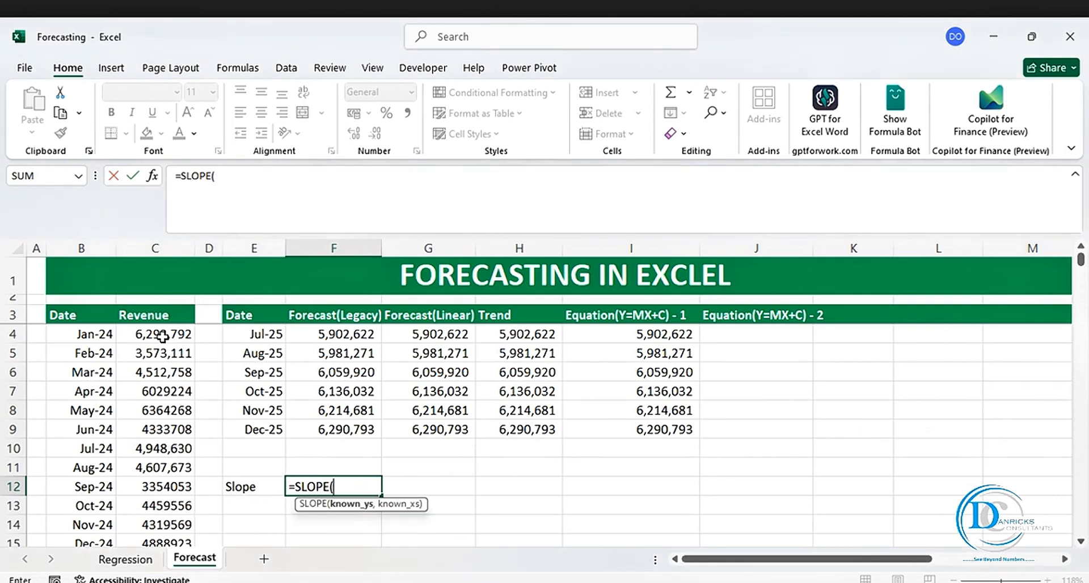
drag(163, 335, 162, 505)
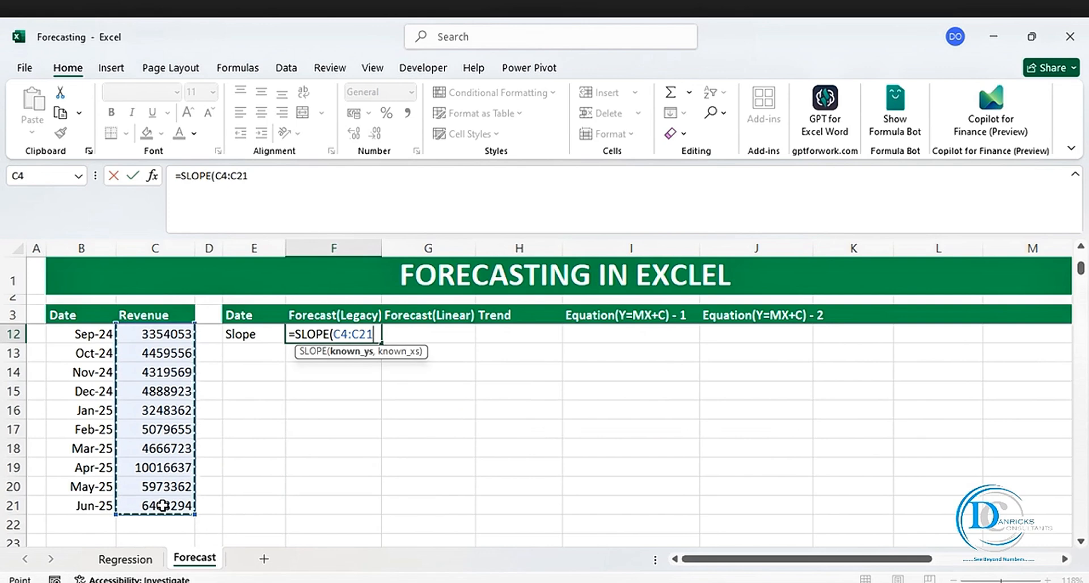
key(F4)
text(,)
drag(80, 506, 101, 337)
key(F4)
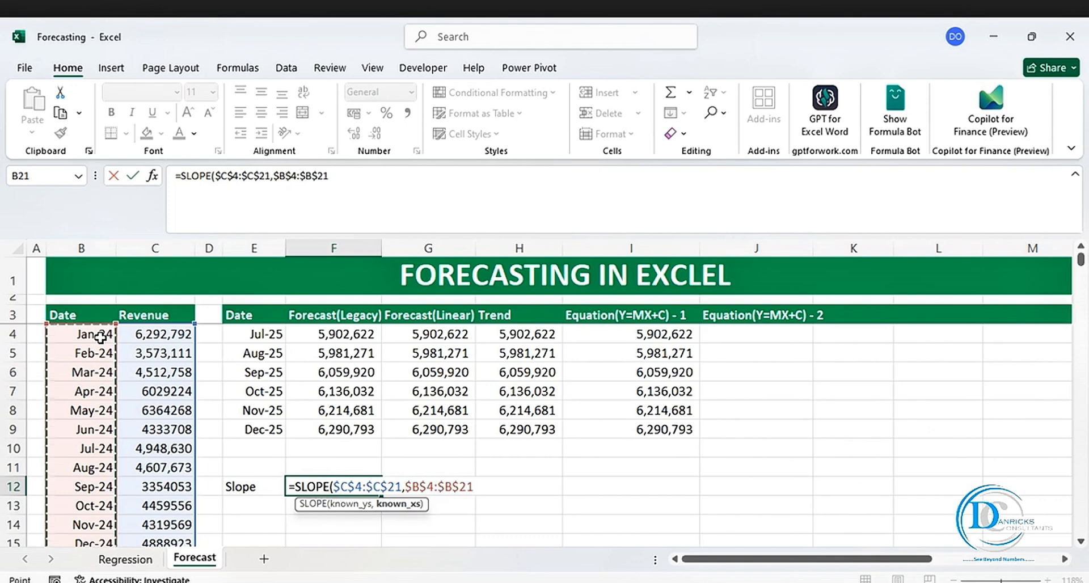
key(Return)
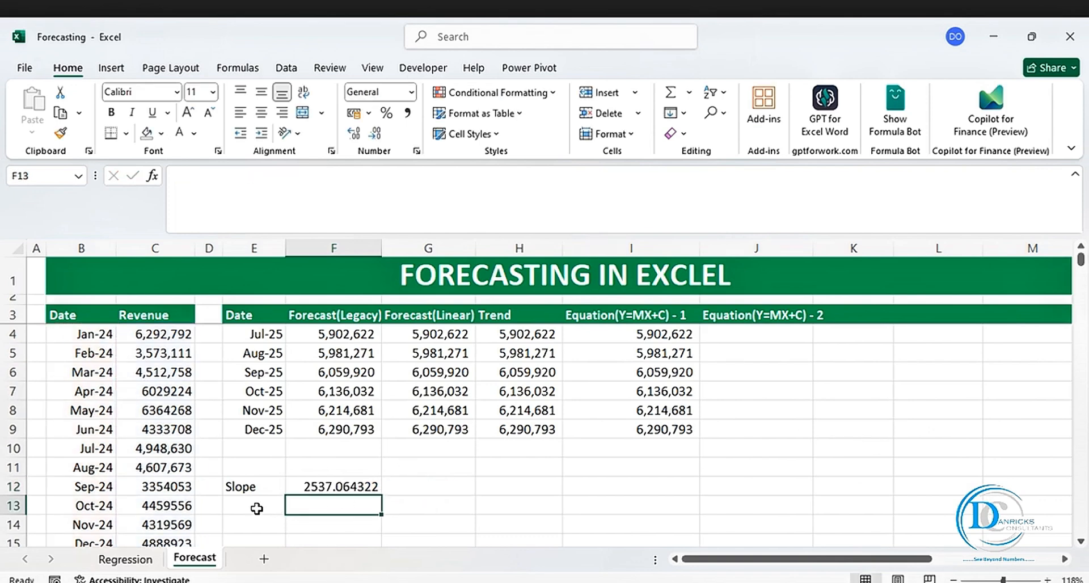
Label cell E13 "Intercept", directly below the Slope label
click(257, 509)
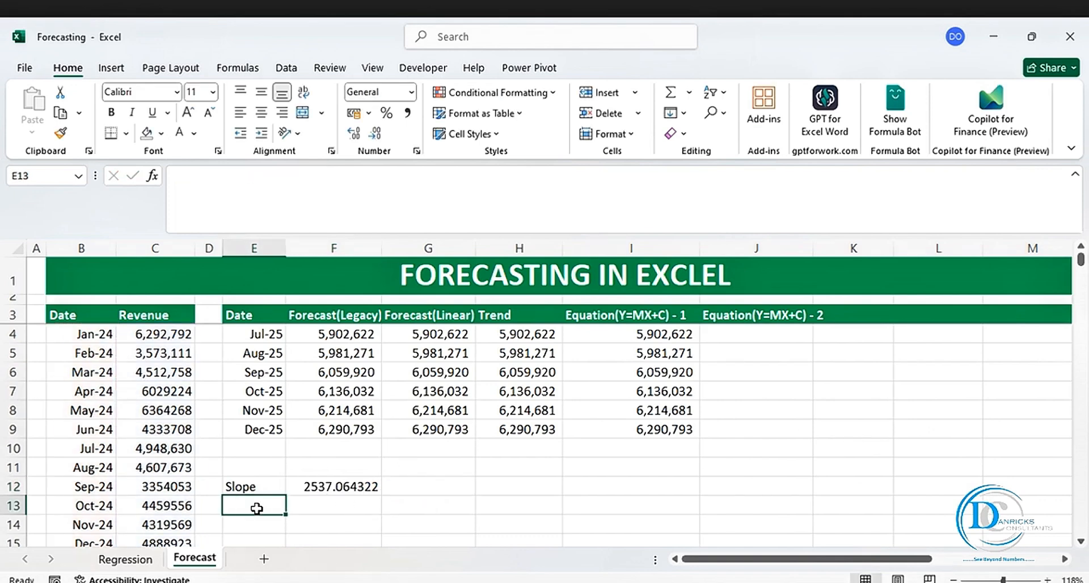
text(I)
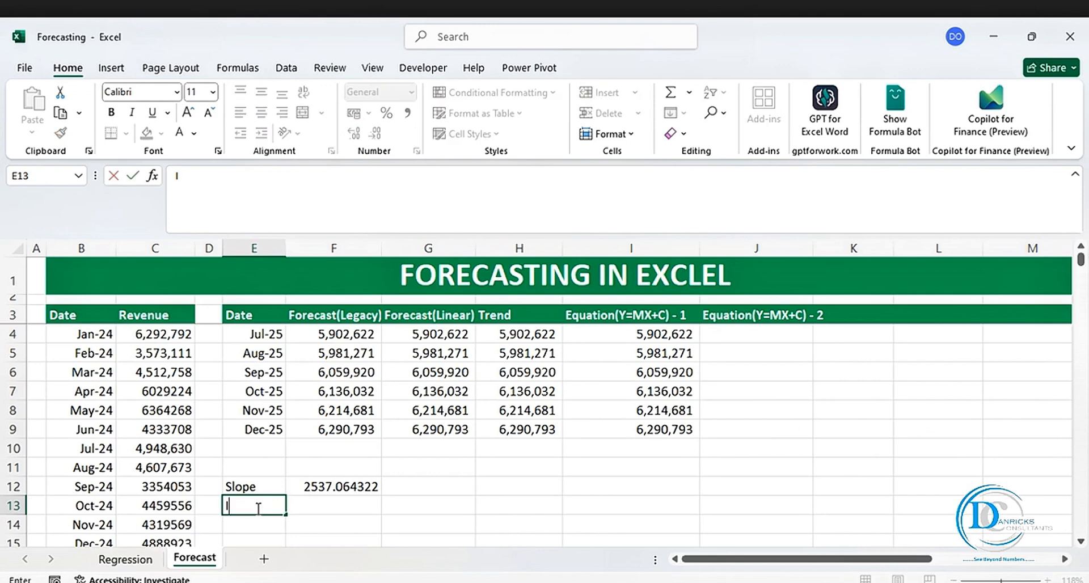
text(ntercept)
Calculate the intercept in F13 with the INTERCEPT function, using revenues $C$4:$C$21 as known_ys and the dates in B4:B21 as known_xs
click(323, 505)
text(=int)
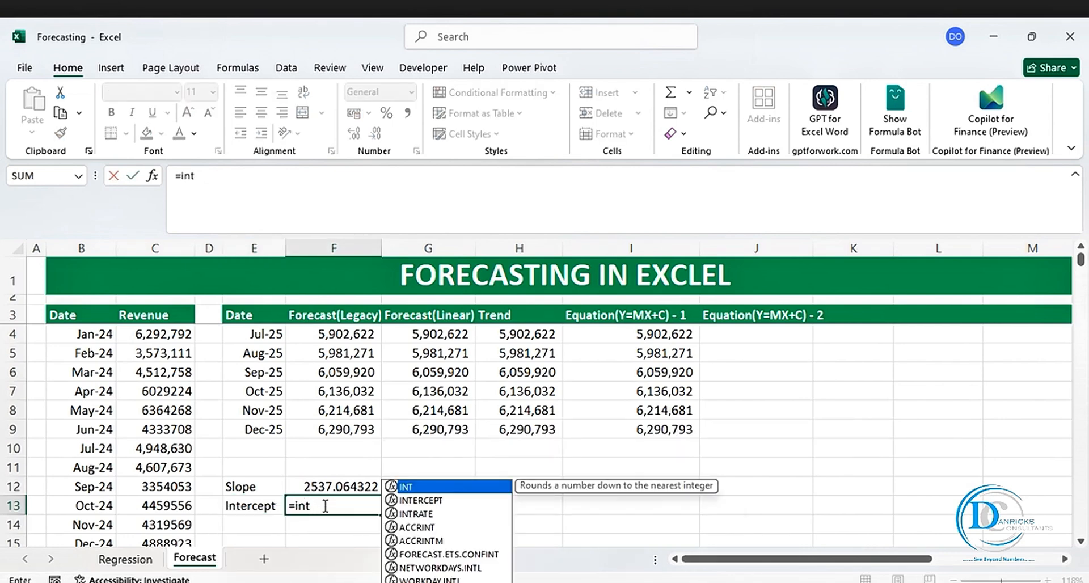
key(Down)
key(Tab)
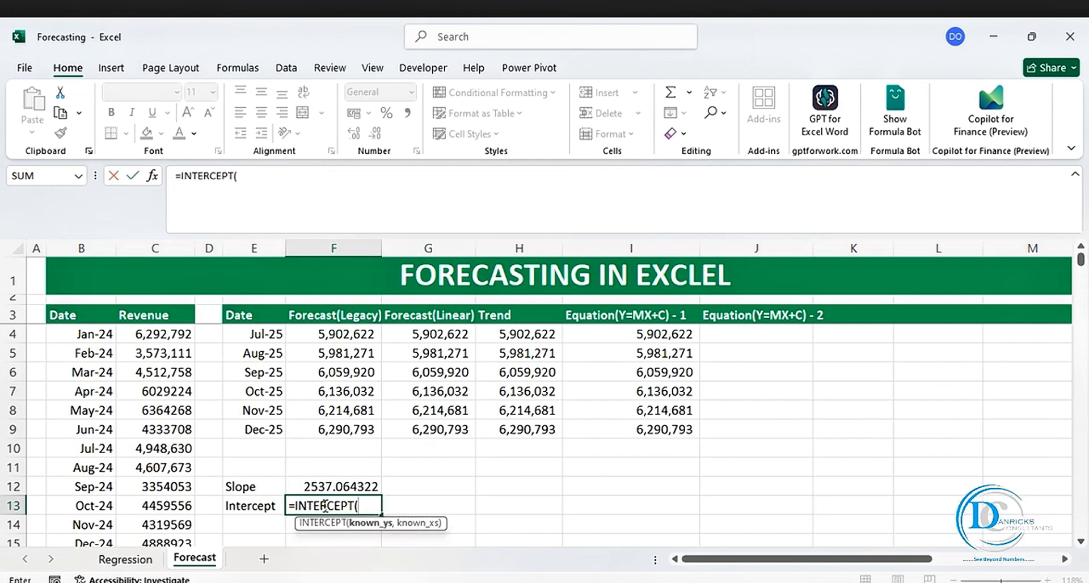
drag(165, 334, 157, 506)
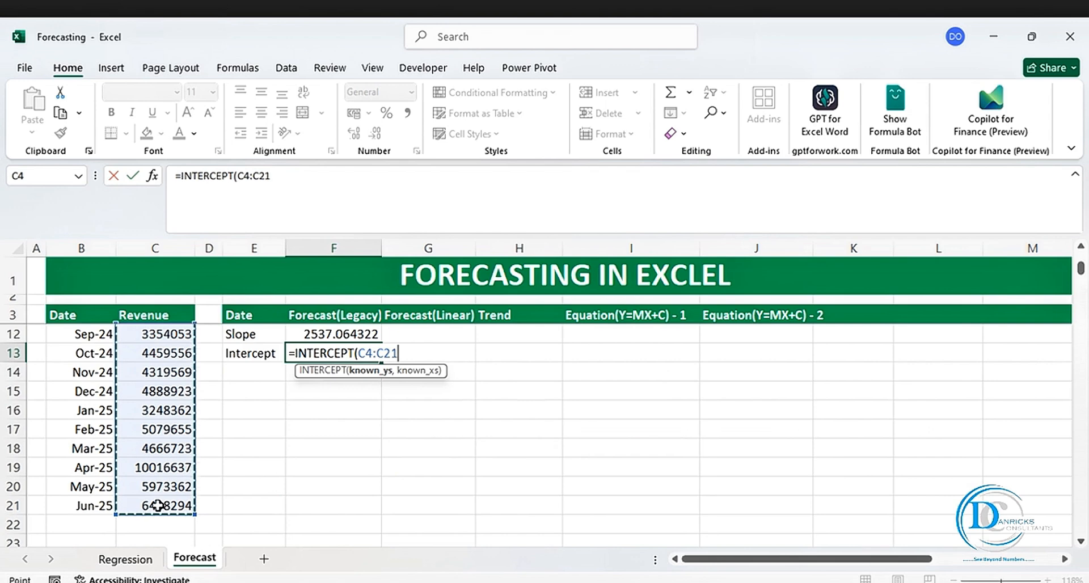
key(F4)
text(,)
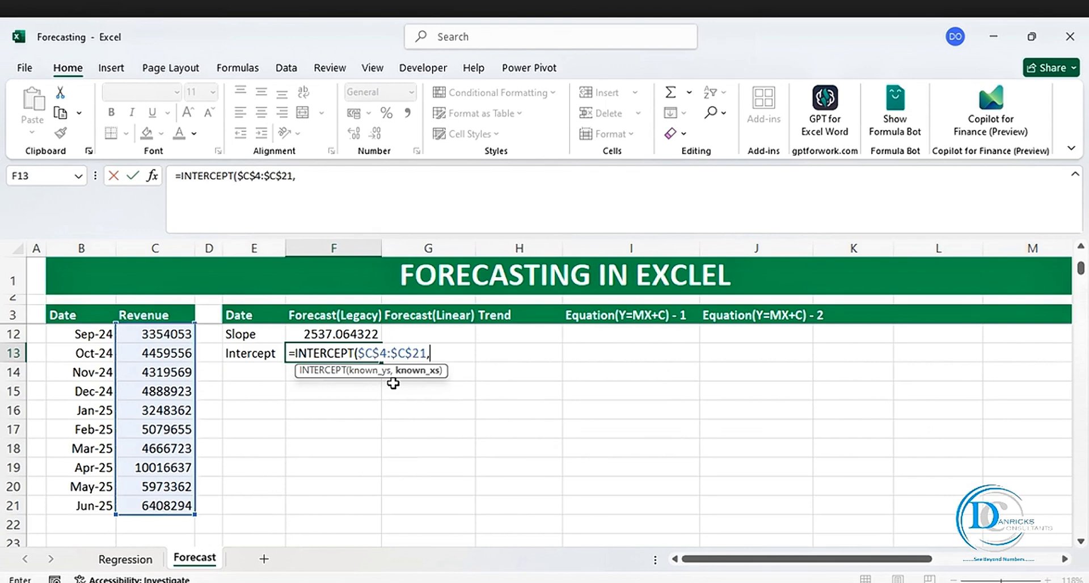
drag(91, 505, 98, 340)
text())
key(Return)
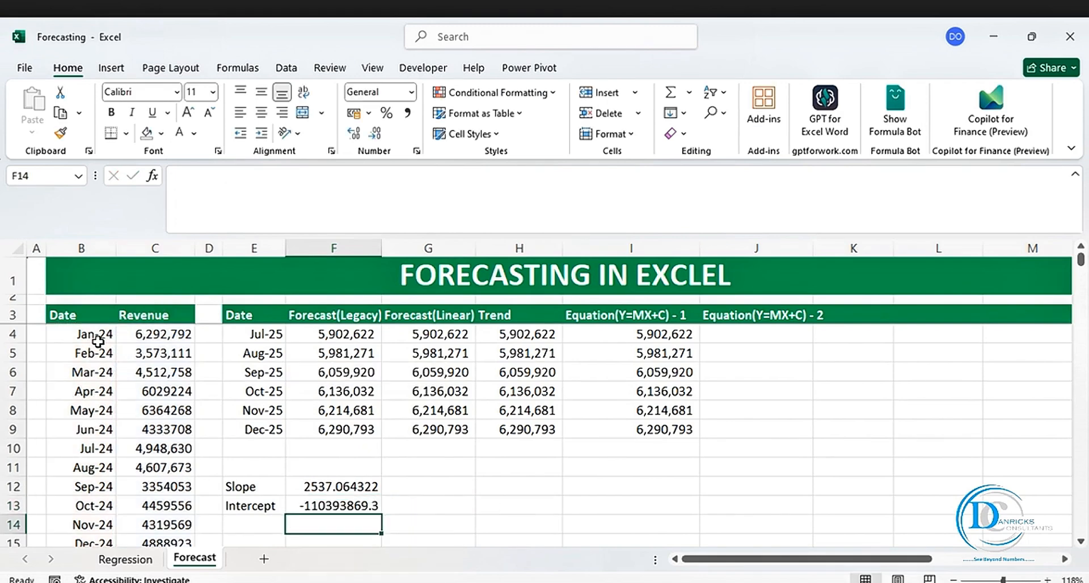
click(431, 505)
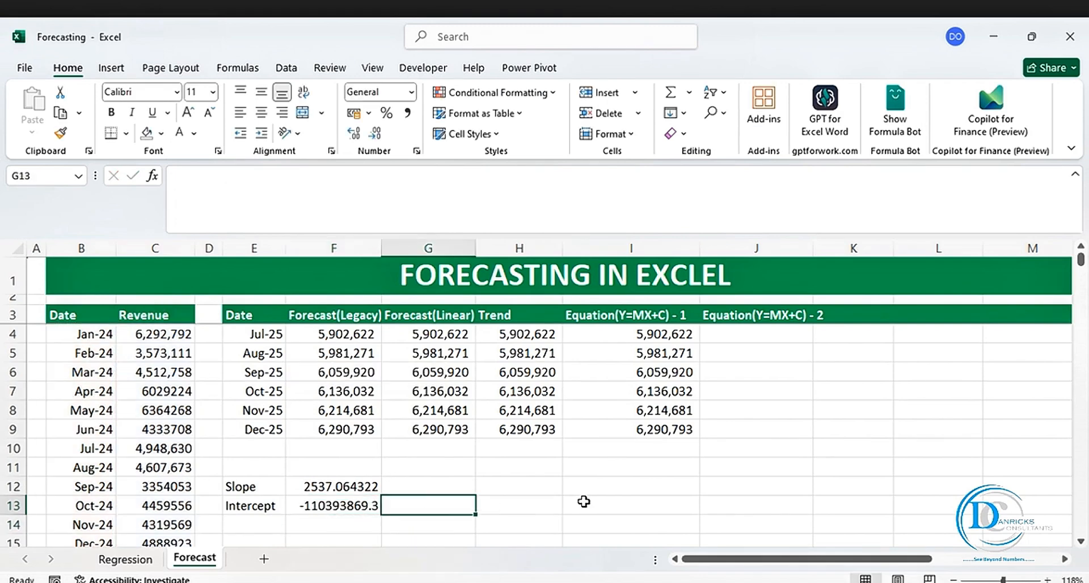
Enter =$F$12*E4+F13 in J4 to forecast Jul-25 revenue from the calculated slope and intercept
click(742, 338)
text(=)
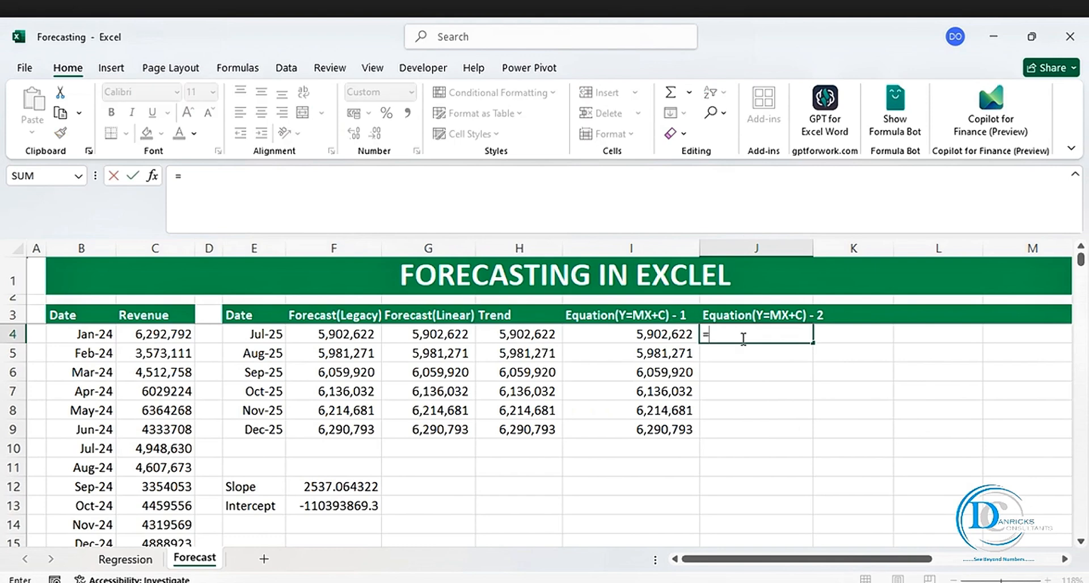
click(344, 486)
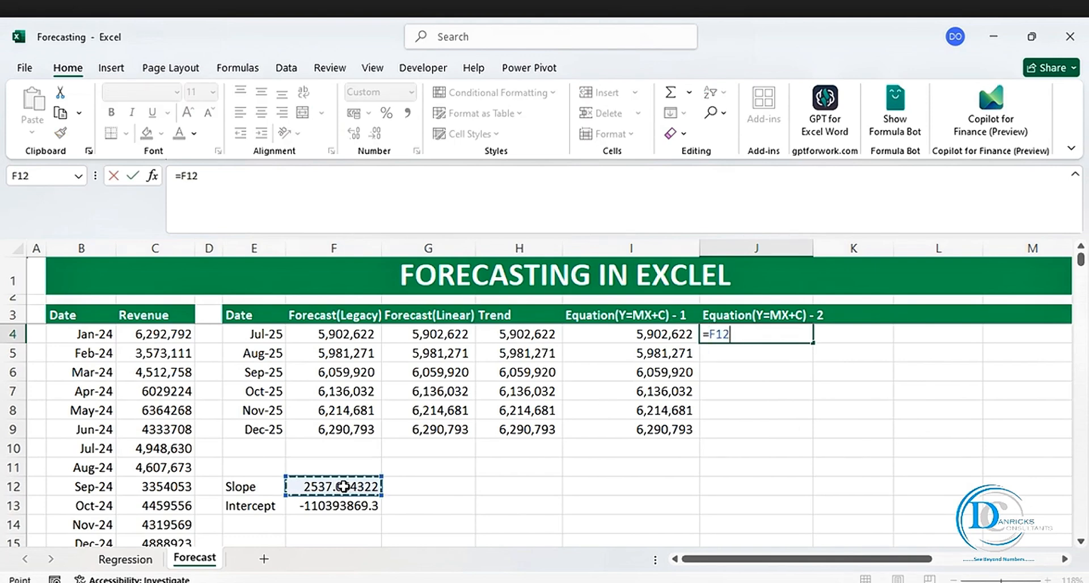
key(F4)
text(*)
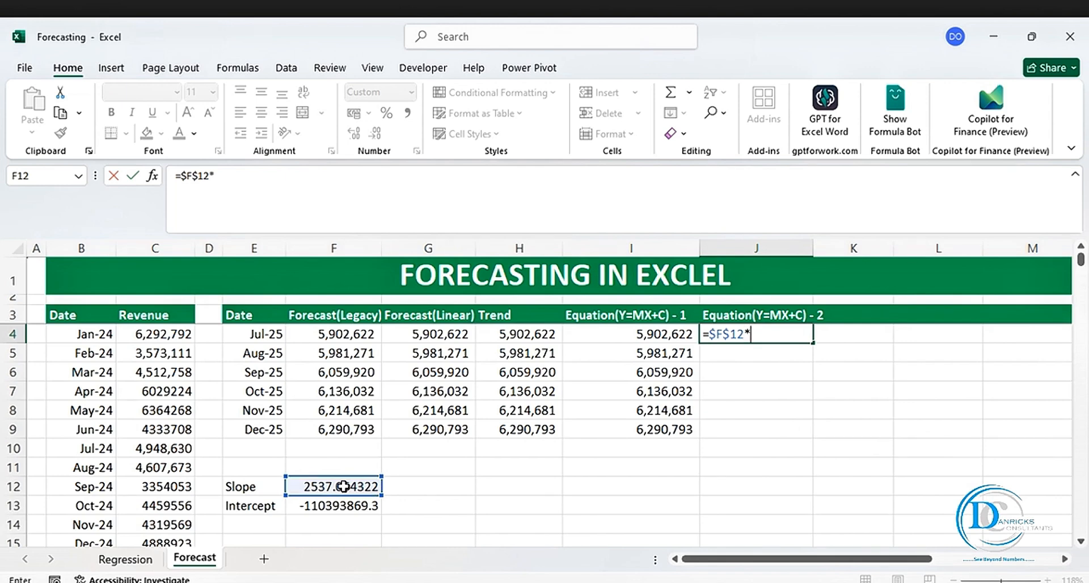
click(270, 334)
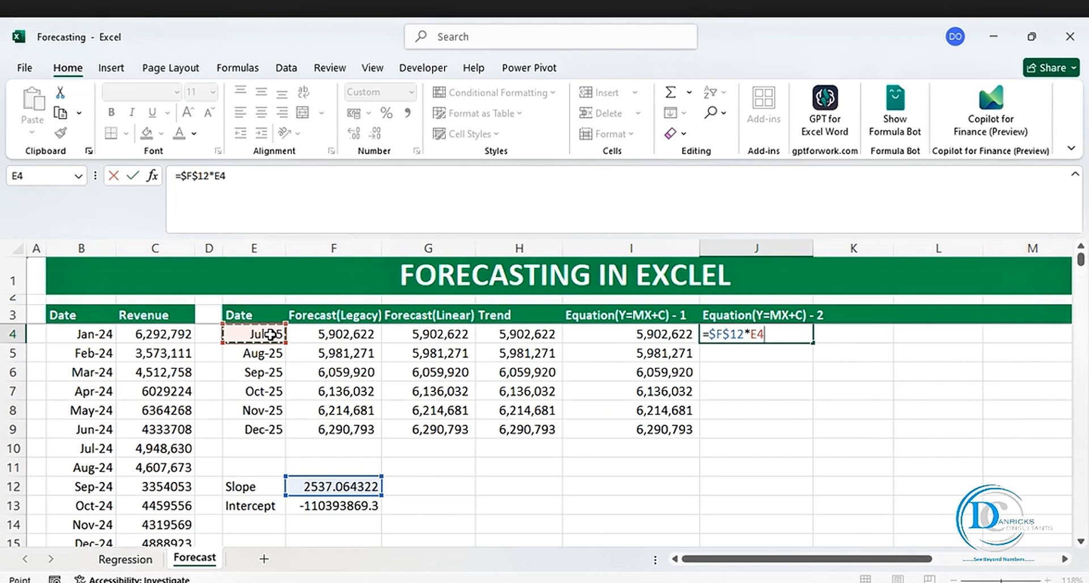
text(+)
click(332, 507)
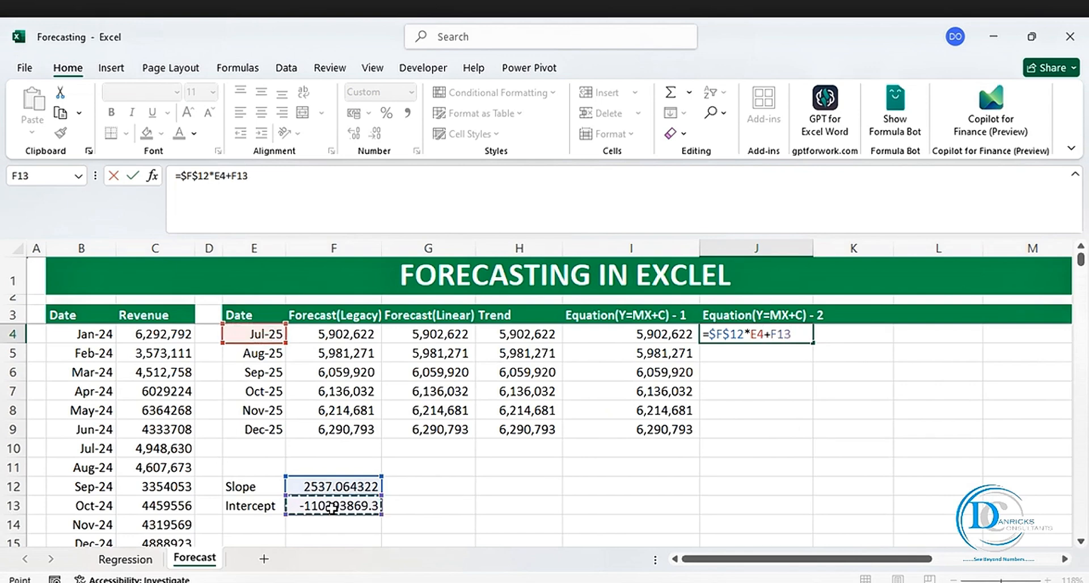
key(Return)
Make the intercept reference in J4 absolute so the formula reads =$F$12*E4+$F$13
click(784, 336)
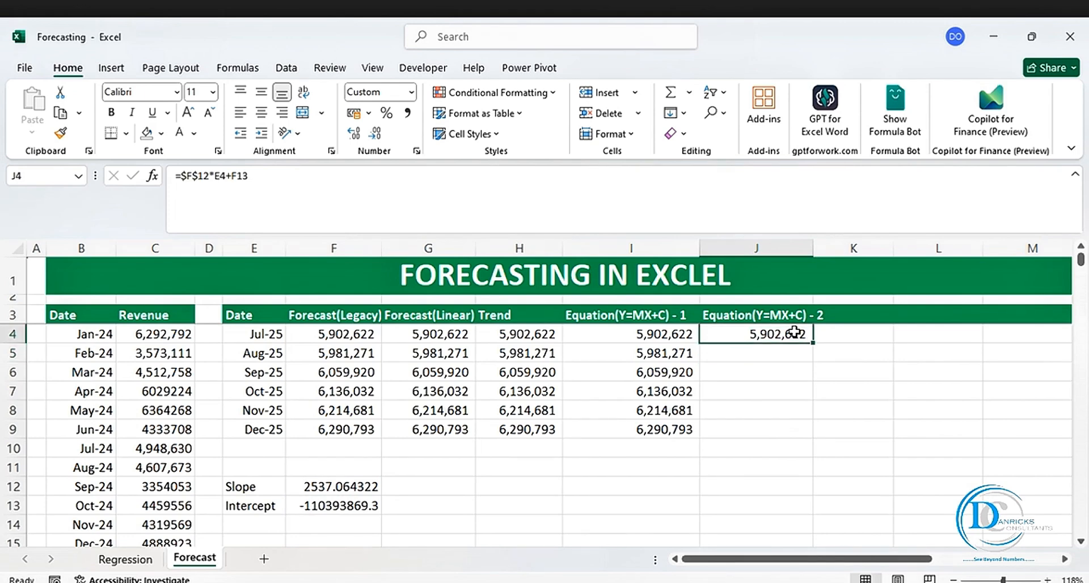
click(249, 177)
key(F4)
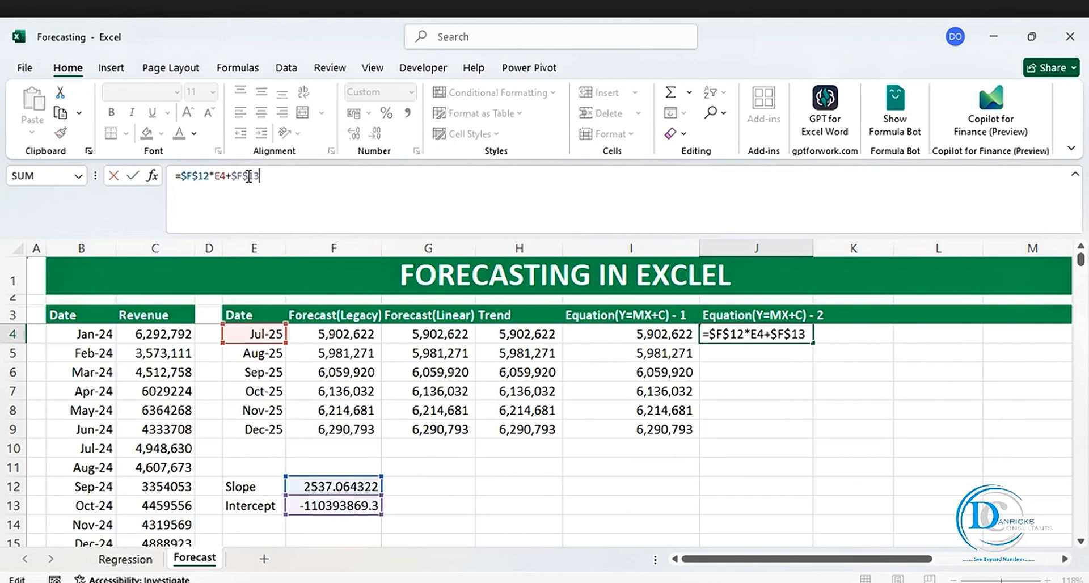
key(Return)
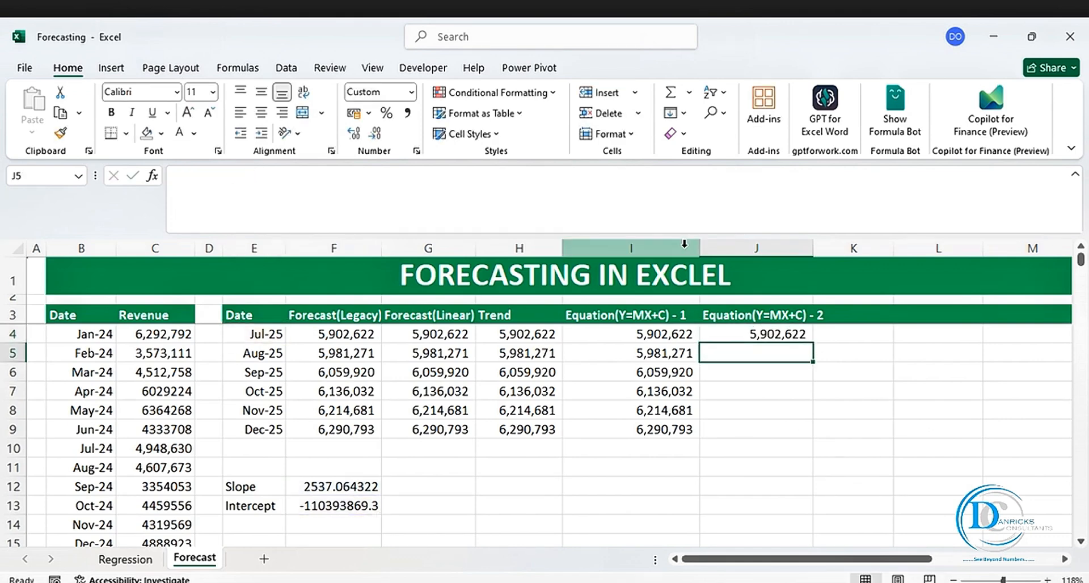
Fill the slope-and-intercept formula from J4 down to J9
click(766, 335)
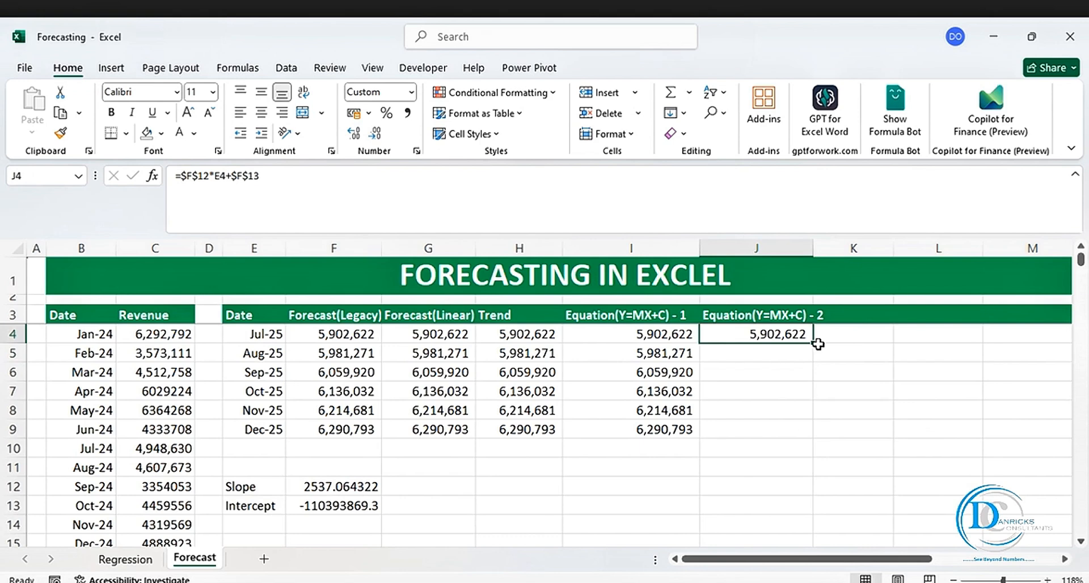
drag(814, 345, 814, 437)
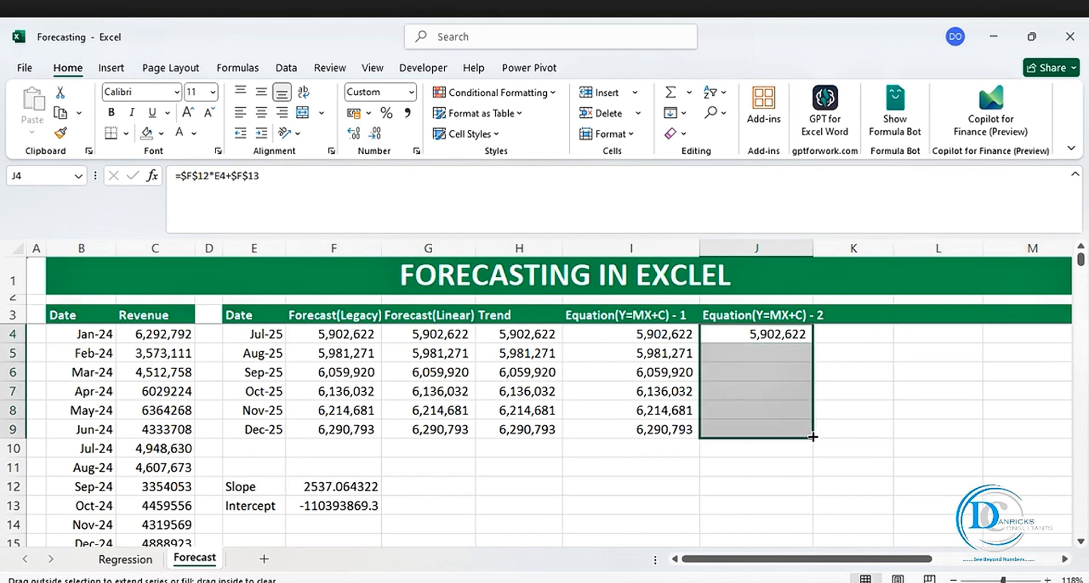
click(874, 428)
Compare the two equation columns by entering =I4=J4 in K4 and filling it down to K9
click(854, 335)
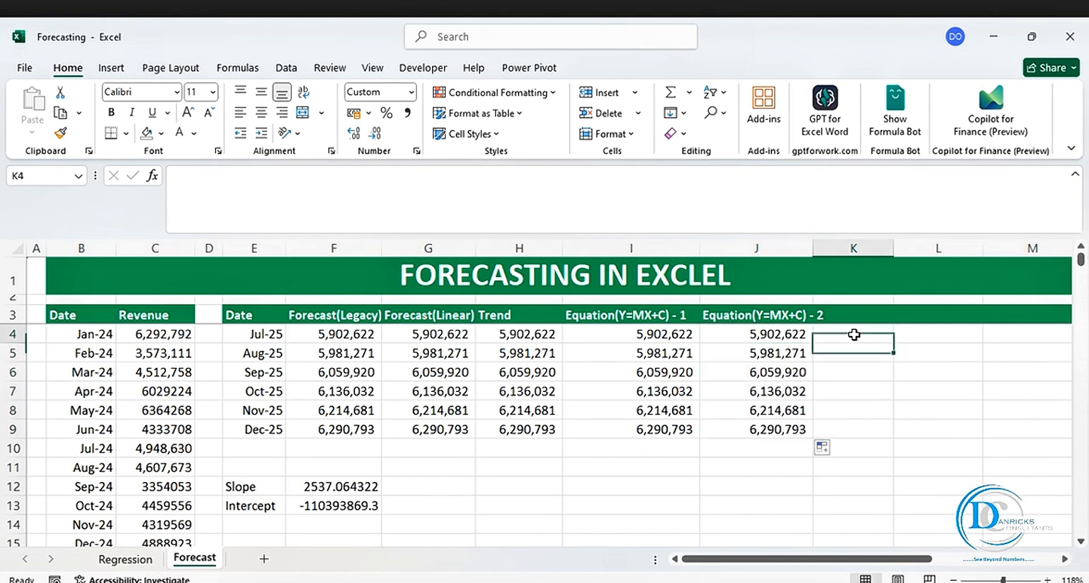
text(=)
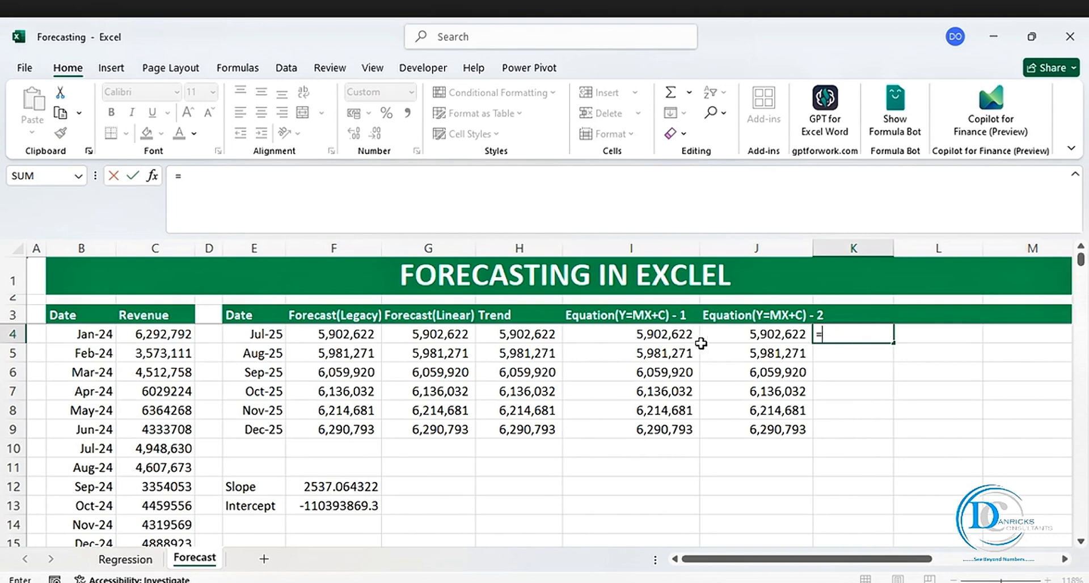
click(676, 338)
text(=)
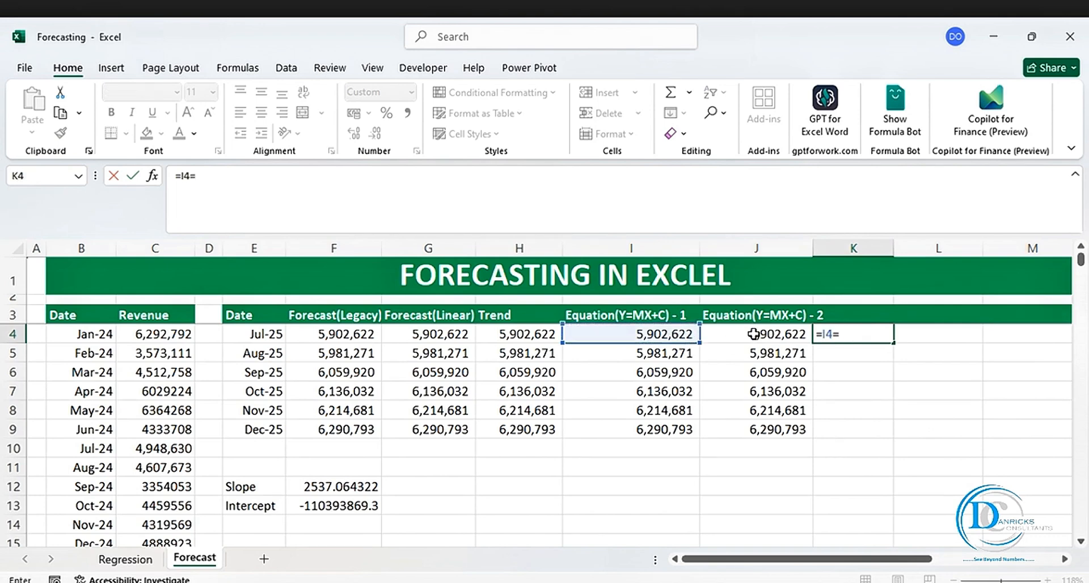
click(755, 334)
key(Return)
click(871, 334)
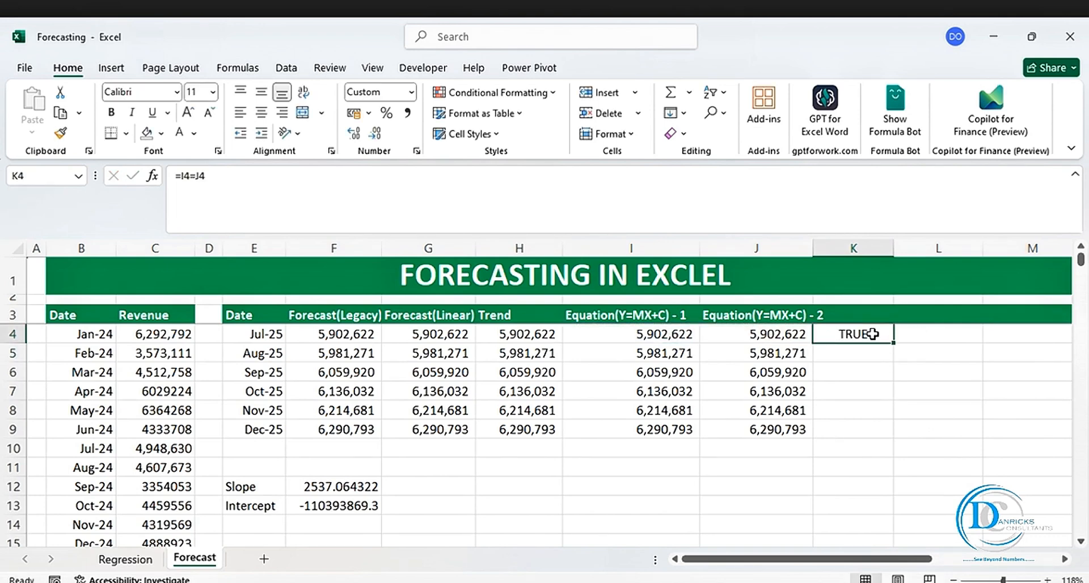
drag(895, 344, 891, 433)
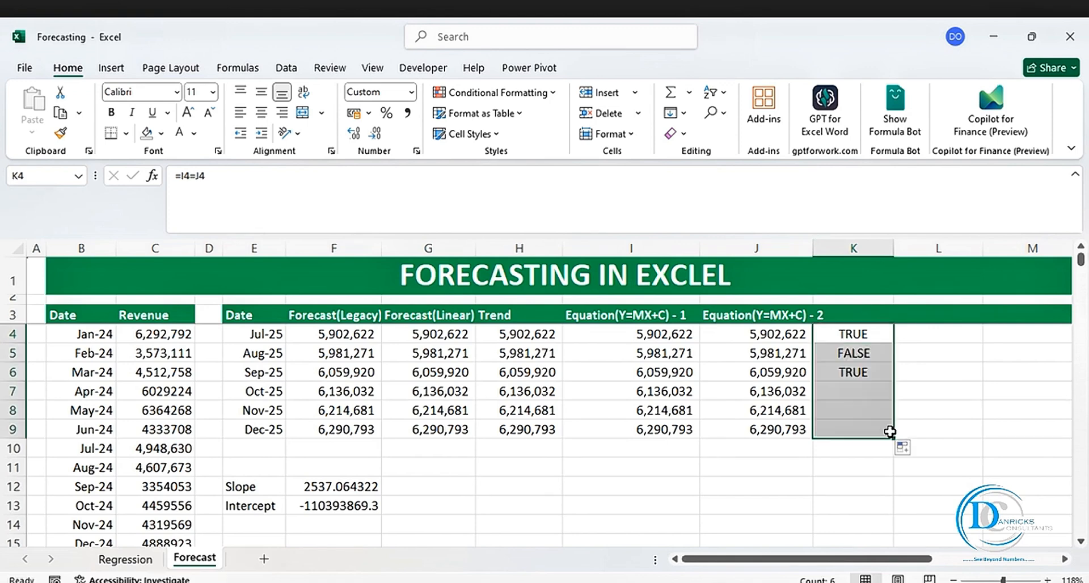
click(845, 355)
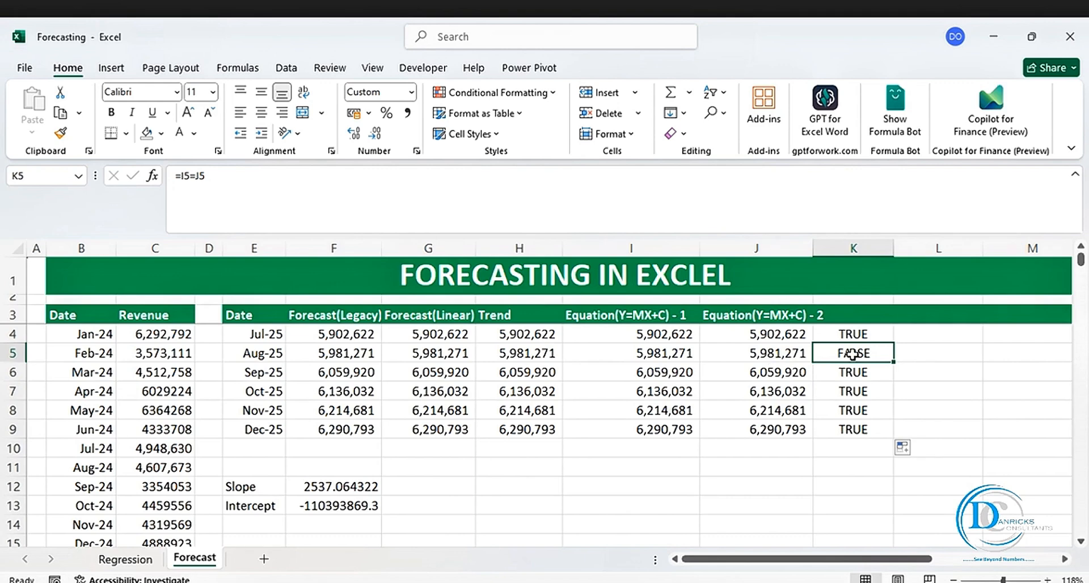
Calculate the difference between the two Aug-25 equation forecasts in L5 with =I5-J5
click(905, 354)
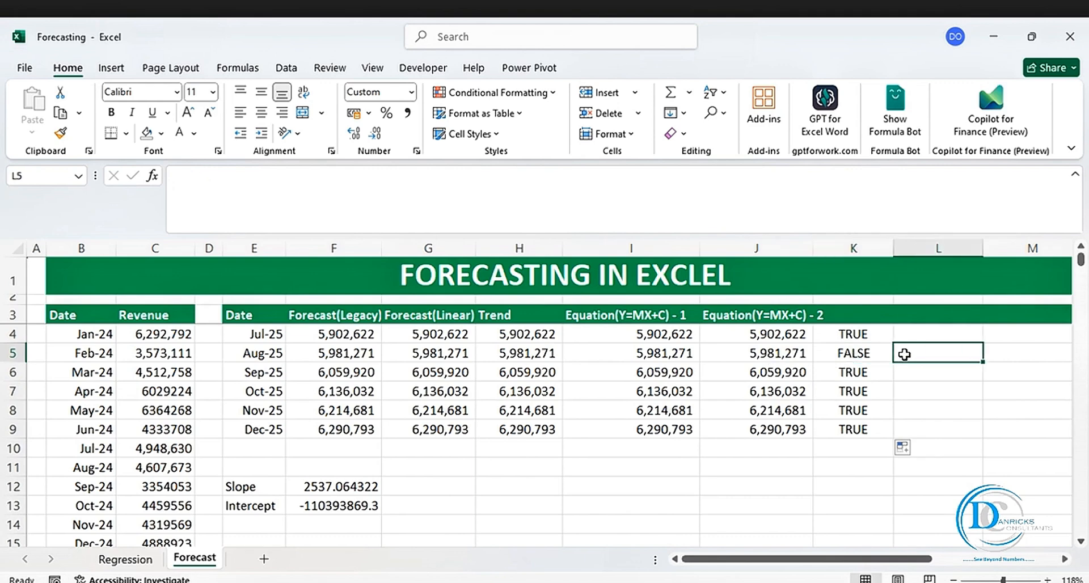
text(=)
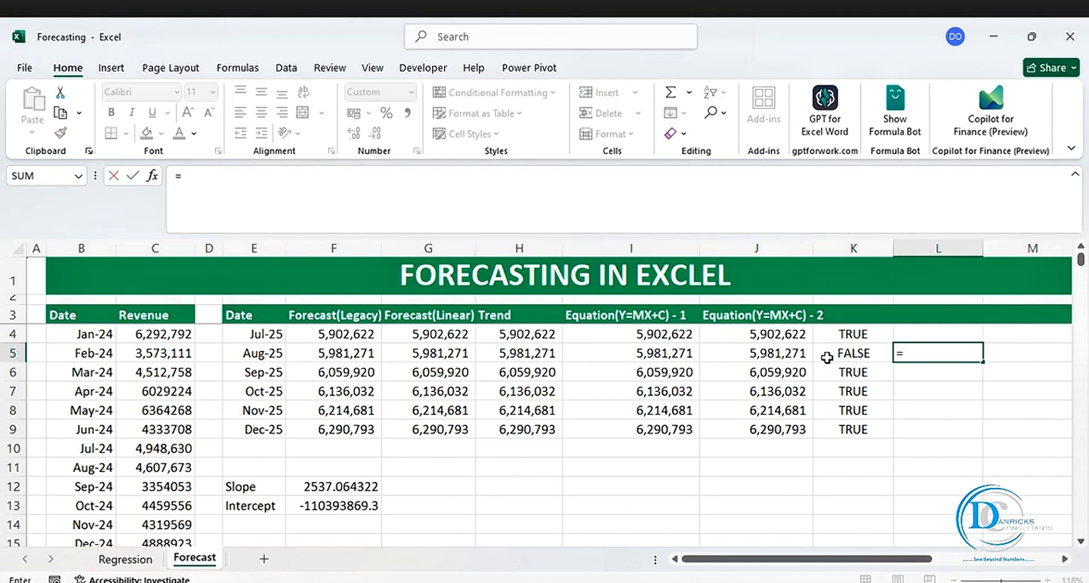
click(661, 354)
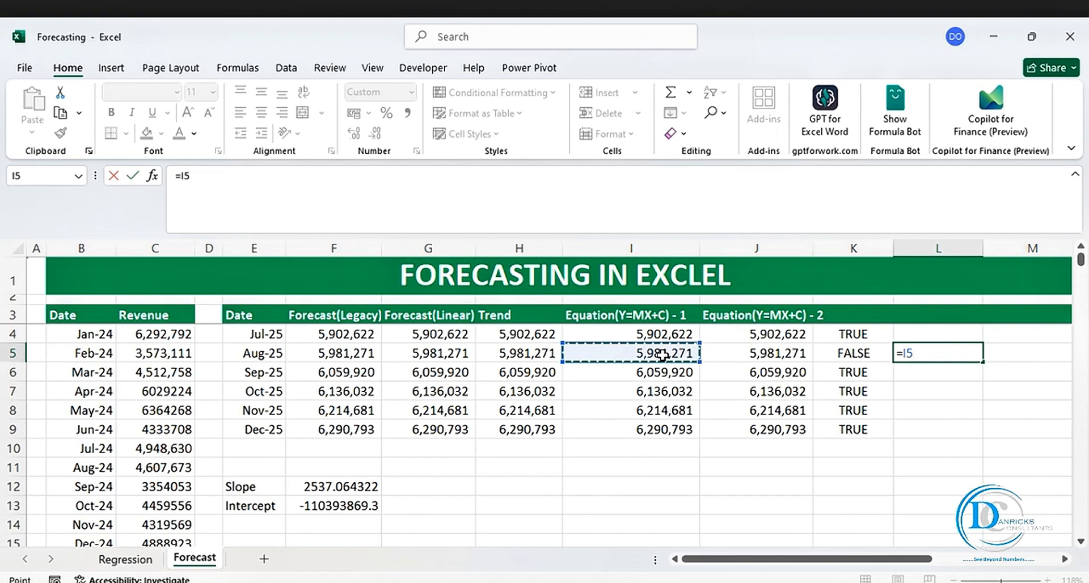
text(-)
click(763, 351)
key(Return)
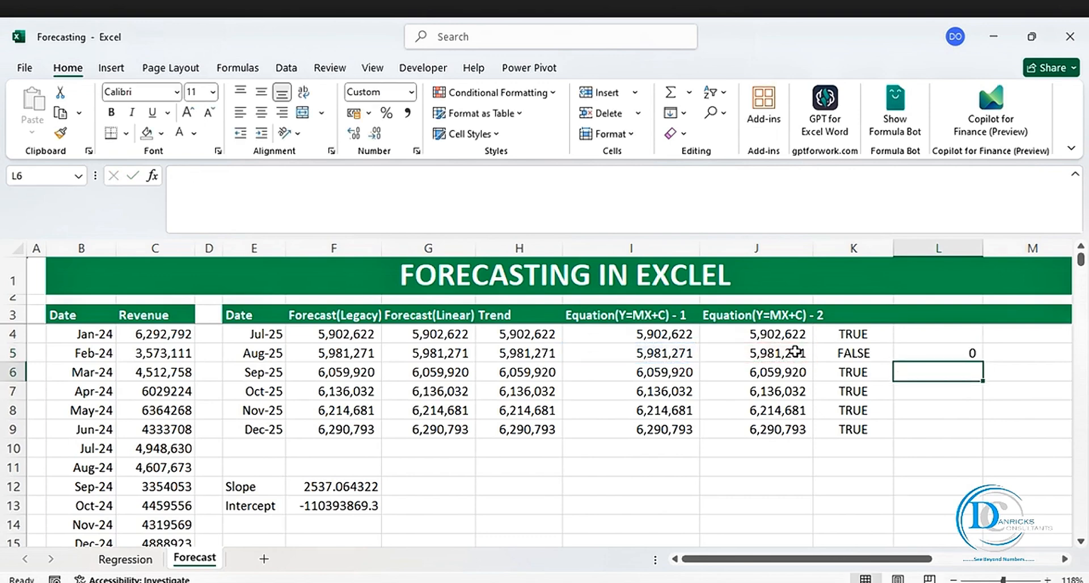
Increase the decimal places of L5 to ten and widen column L to fit the number
click(965, 353)
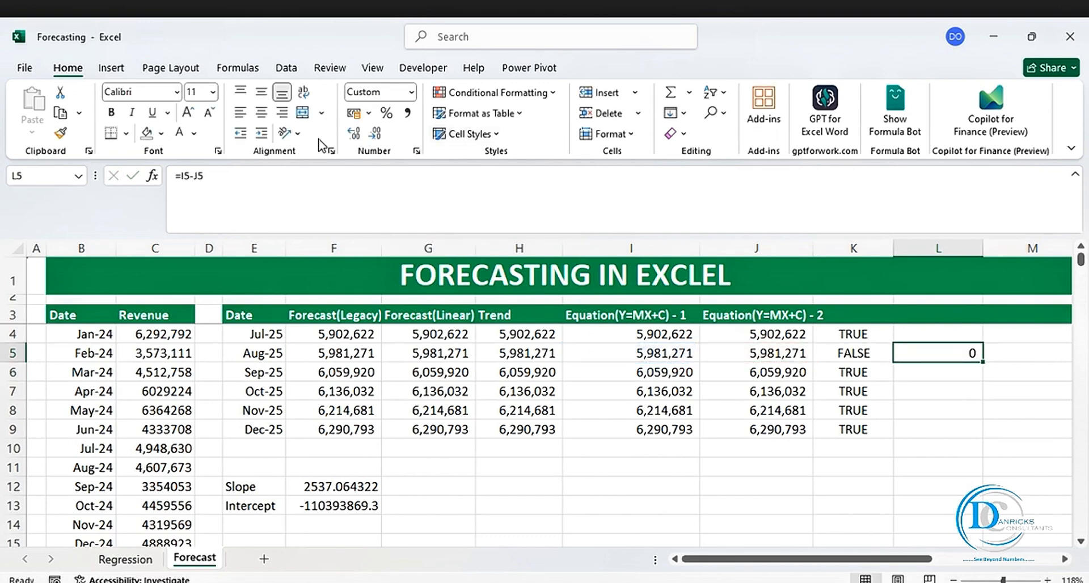
click(356, 136)
click(356, 135)
click(356, 135)
click(356, 135)
click(355, 135)
click(356, 135)
click(356, 135)
click(356, 135)
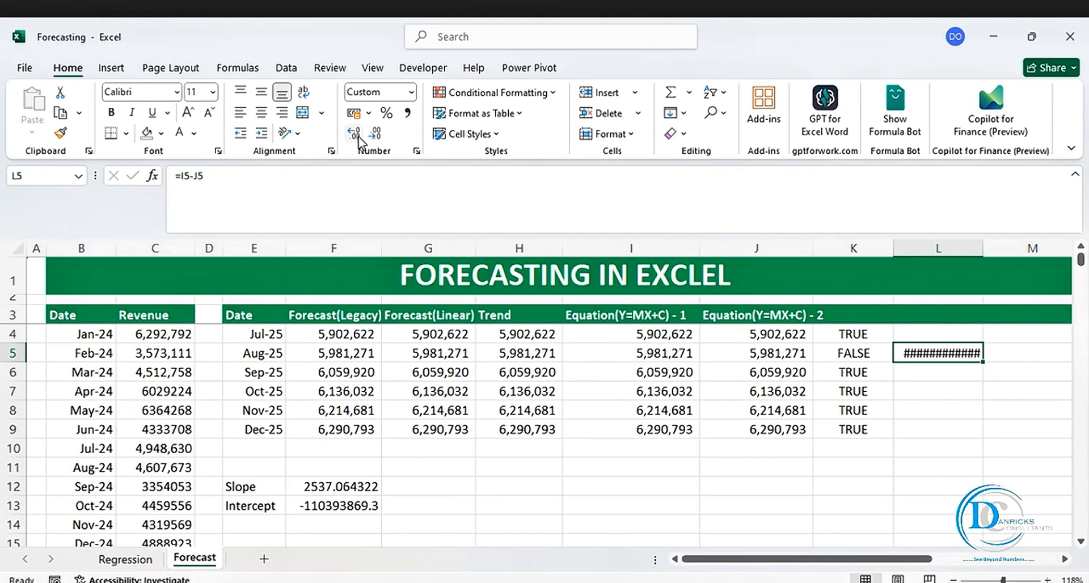
drag(983, 249, 1025, 255)
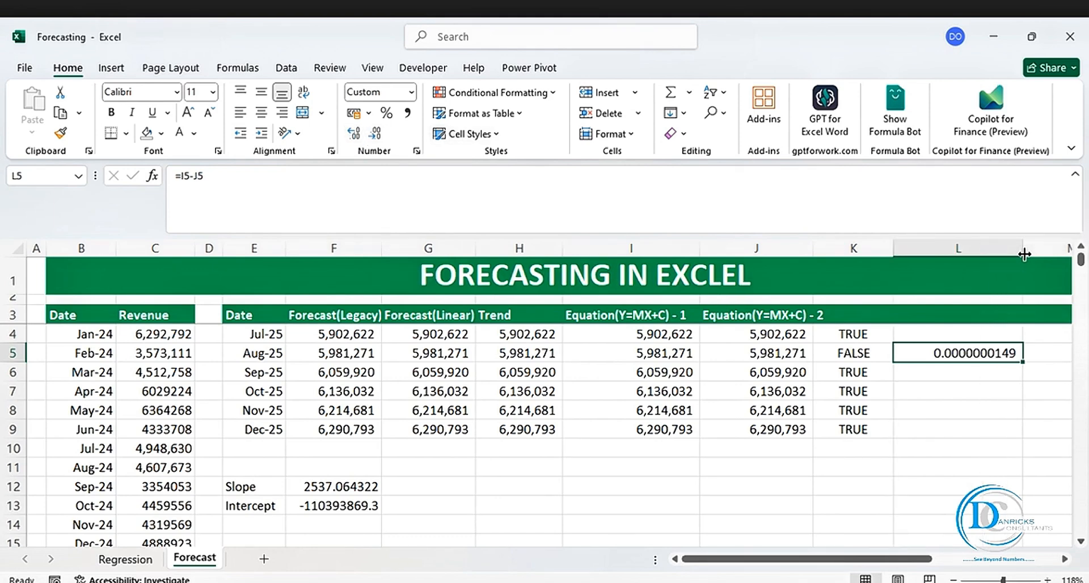
click(956, 467)
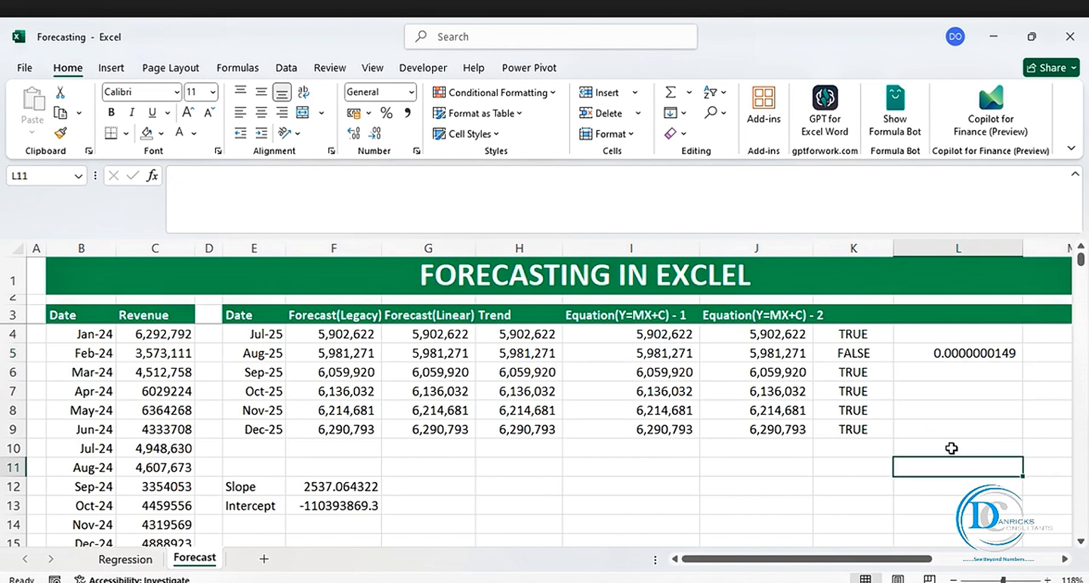
Clear the comparison and difference formulas from K4:L9
drag(858, 344, 863, 439)
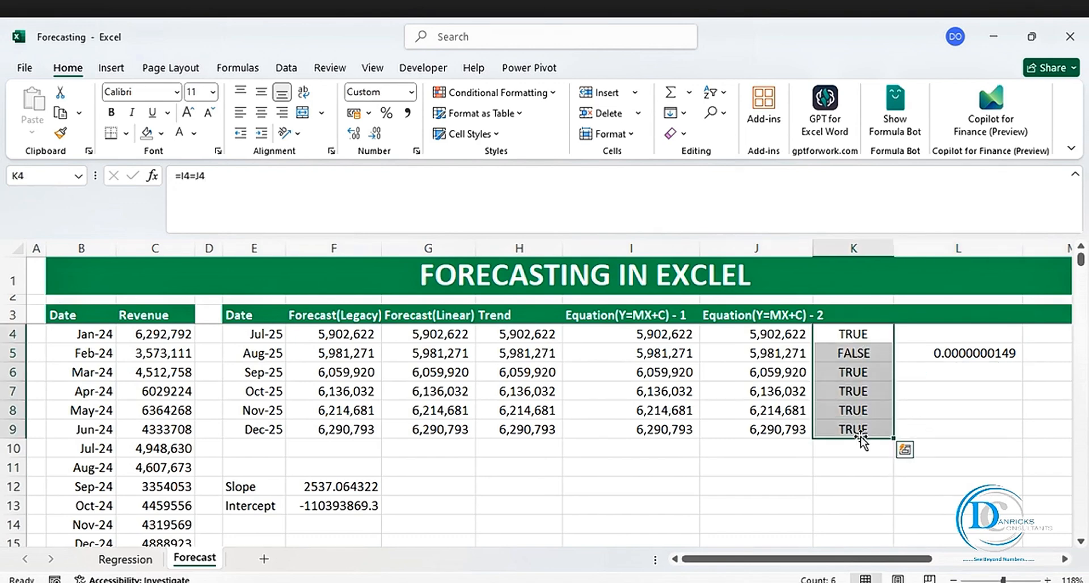
click(912, 430)
drag(858, 353, 951, 413)
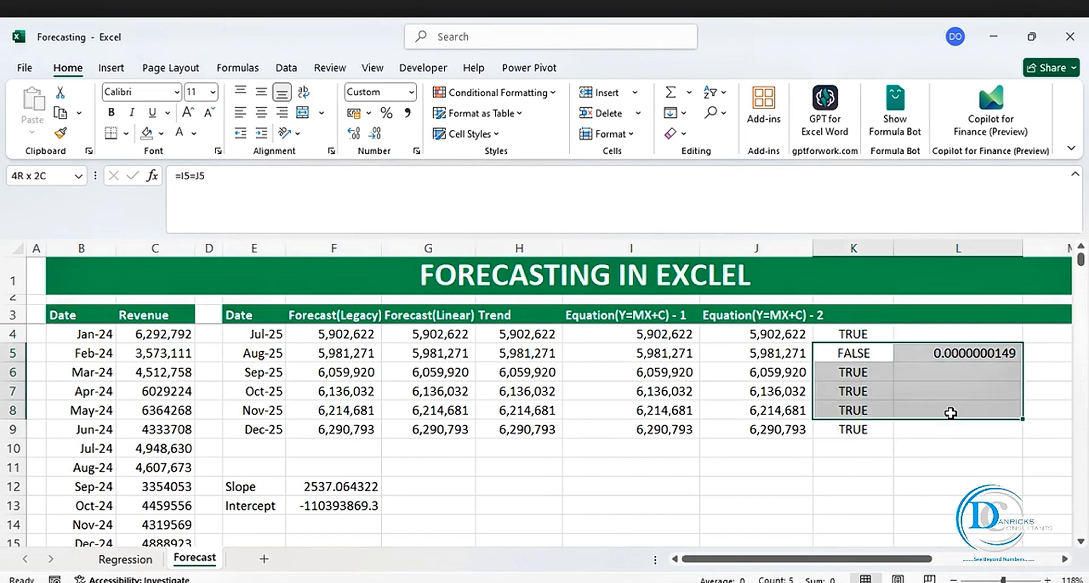
drag(858, 335, 935, 430)
key(Delete)
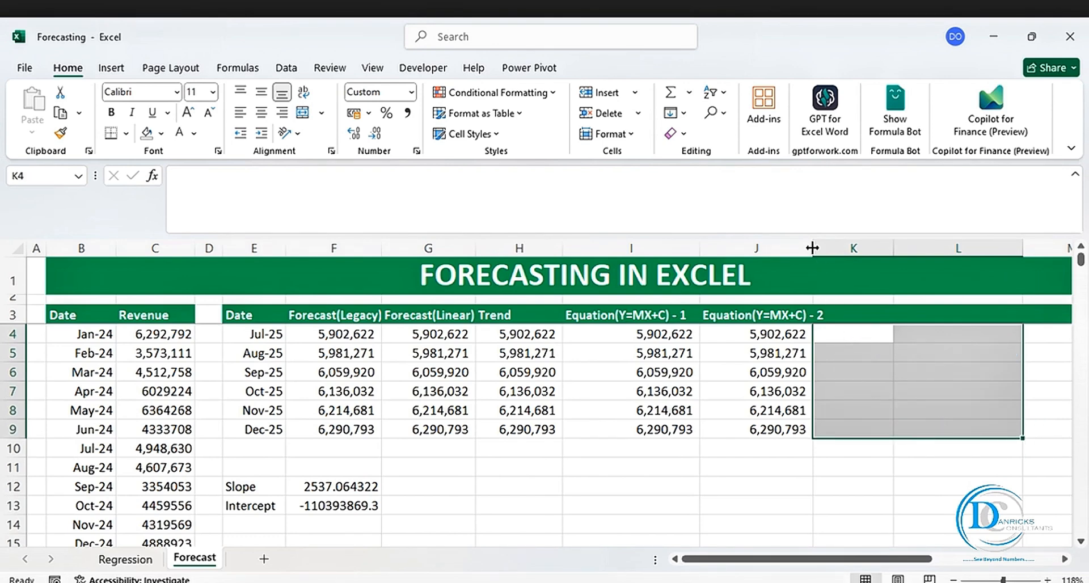
Widen column J to fit its heading, and enter the heading Forecast(Seasonality) in K3
drag(812, 244, 827, 243)
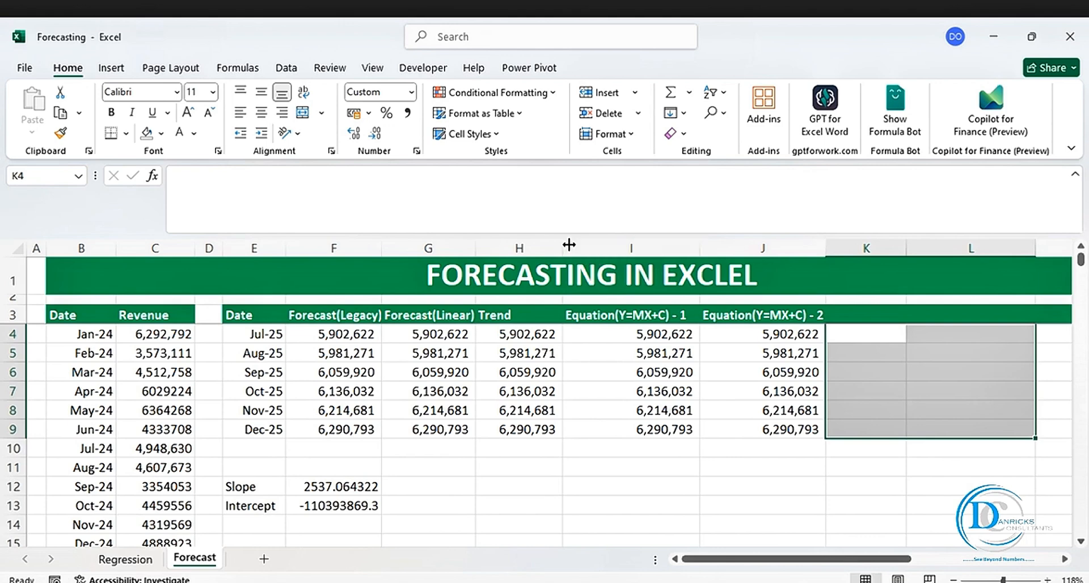
drag(563, 248, 561, 247)
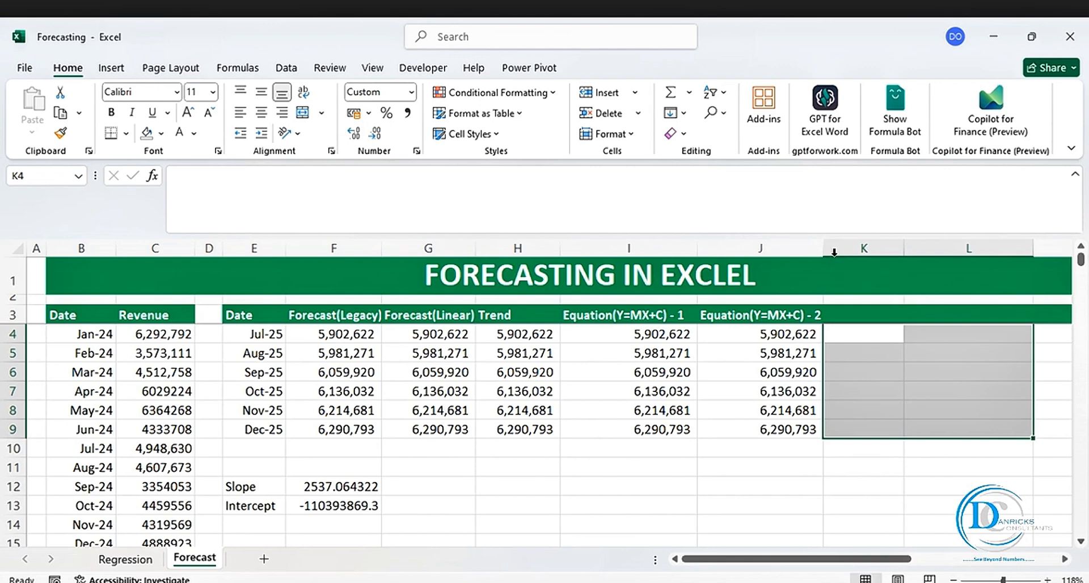
drag(827, 250, 830, 250)
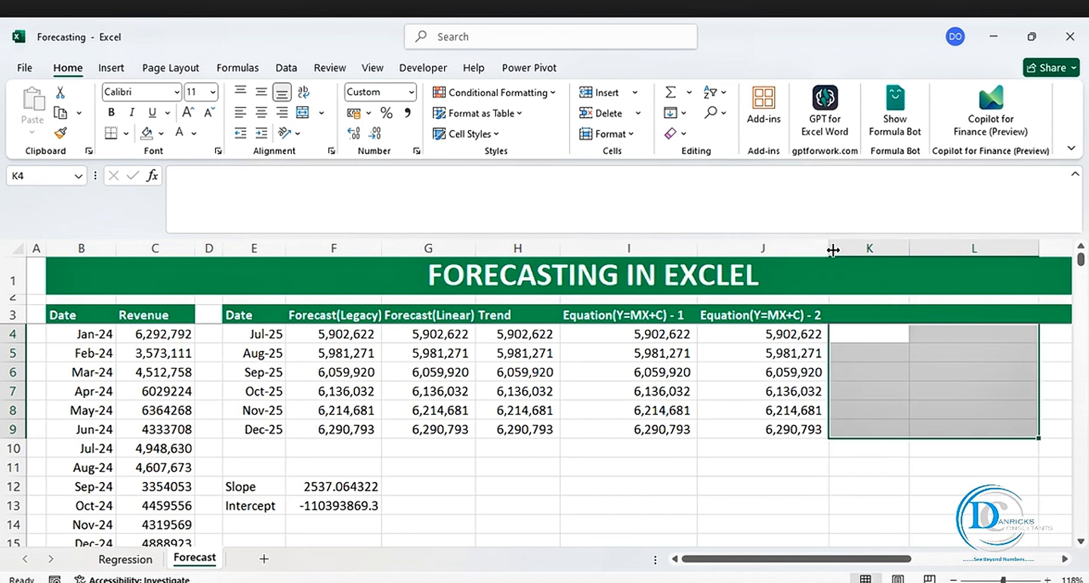
click(851, 312)
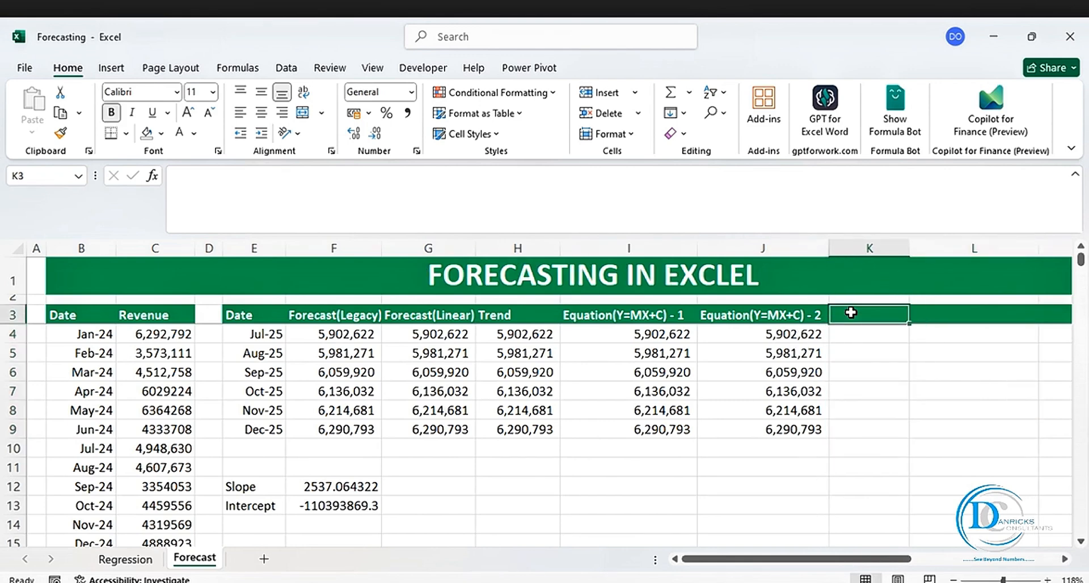
text(Forecast(Seasonality)
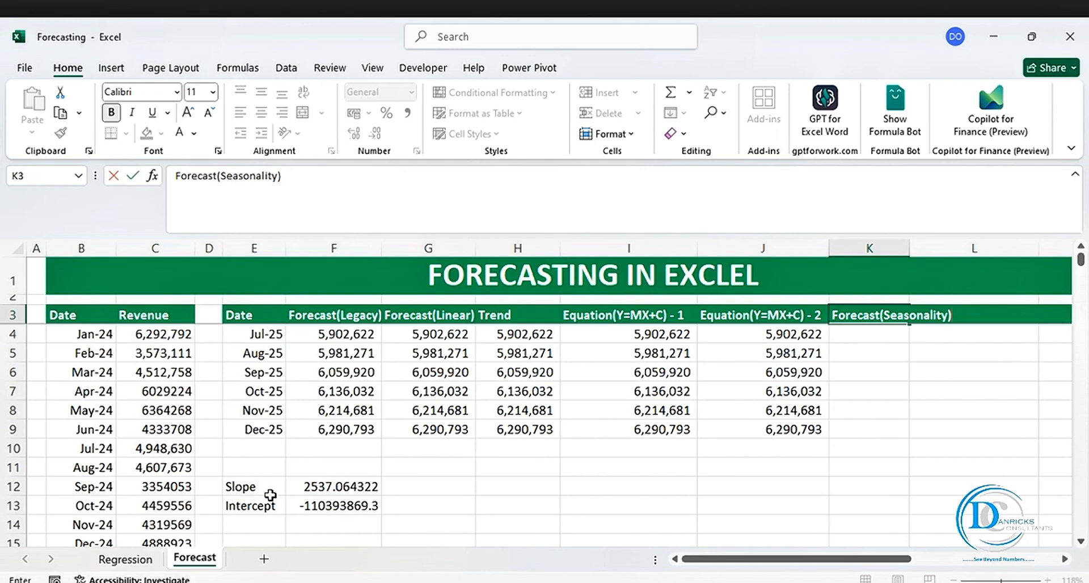
Copy the formatting of the Date heading in E3 onto the Slope and Intercept labels in E12:E13
click(240, 313)
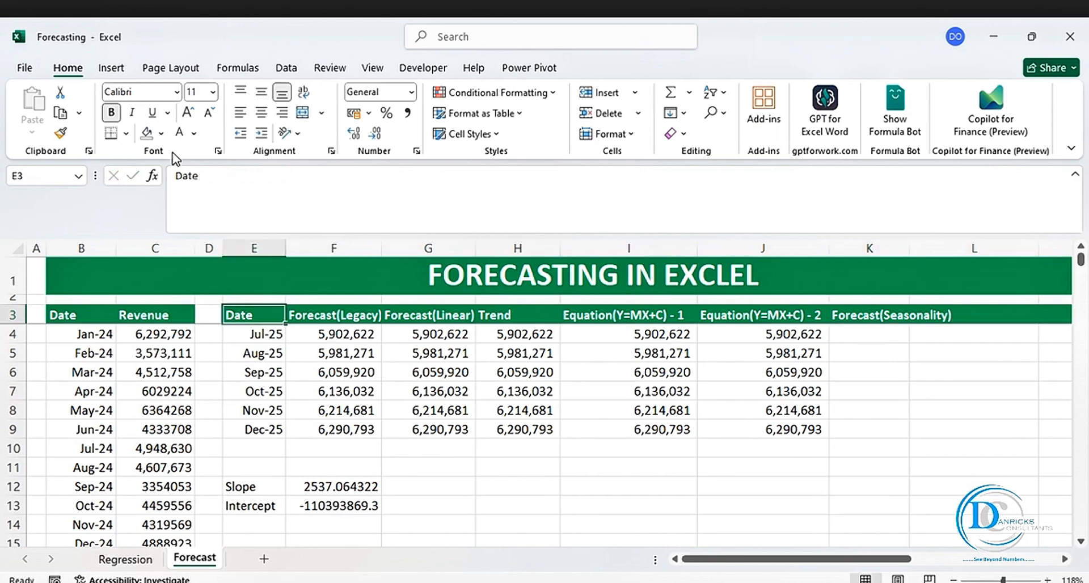
click(60, 133)
drag(246, 486, 253, 503)
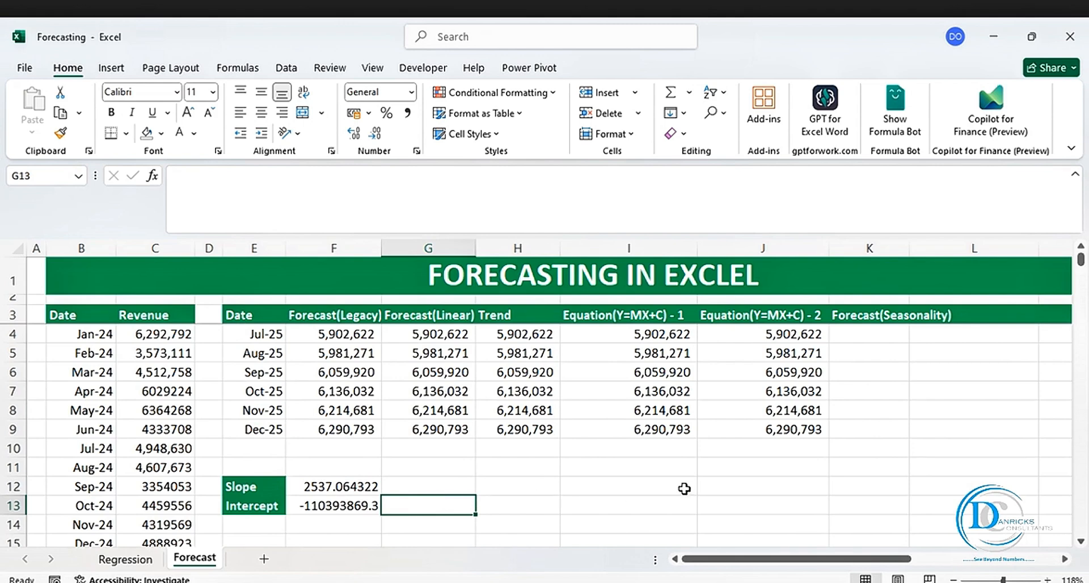
click(873, 337)
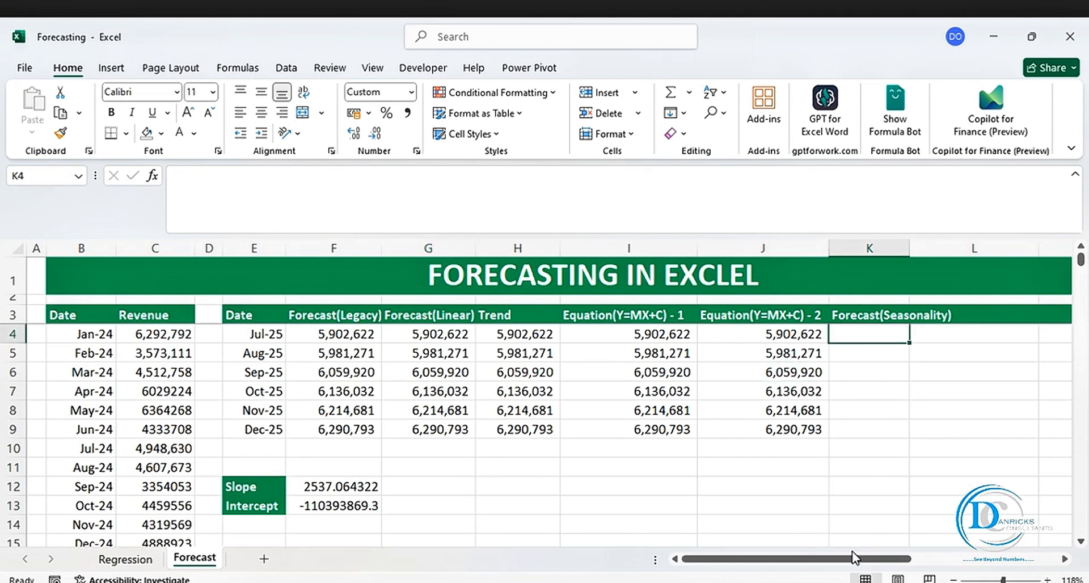
drag(855, 558, 895, 564)
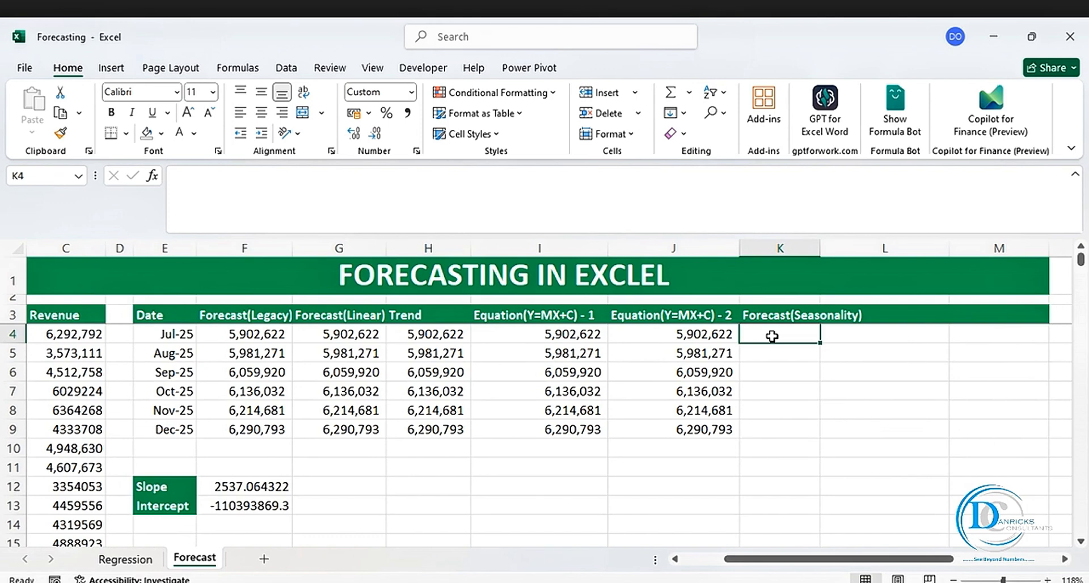
drag(761, 564, 718, 564)
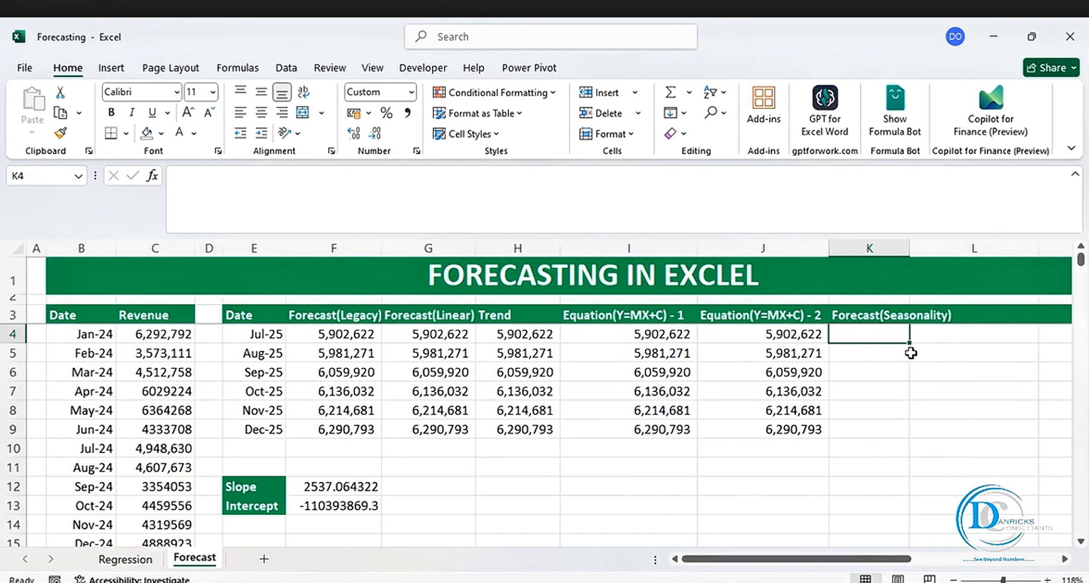
Insert the recommended line chart of the Date and Revenue data in B3:C21 and place it beside the data
drag(80, 315, 160, 507)
scroll(307, 411, up, 3)
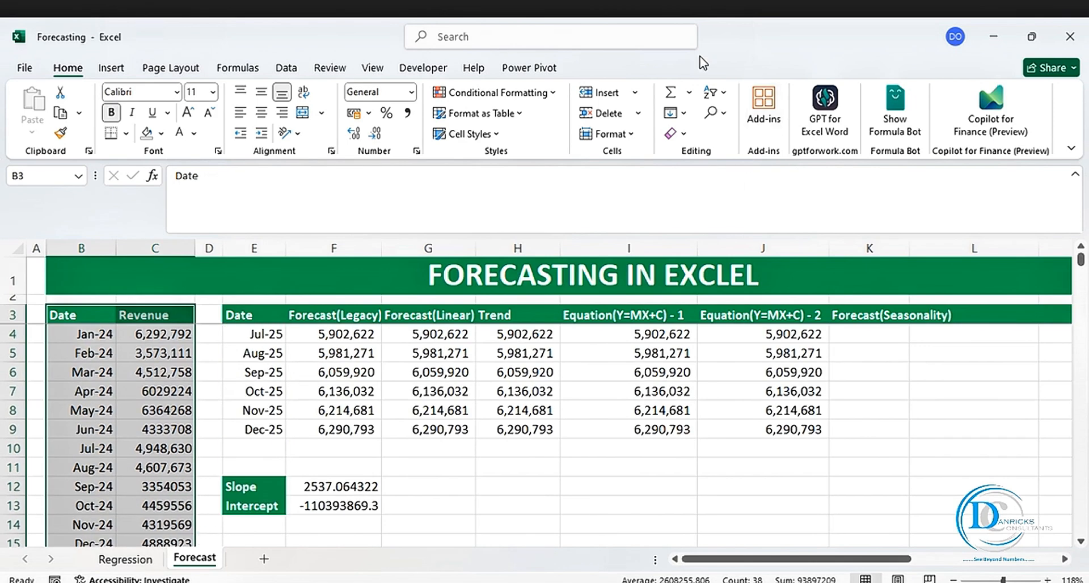
click(111, 68)
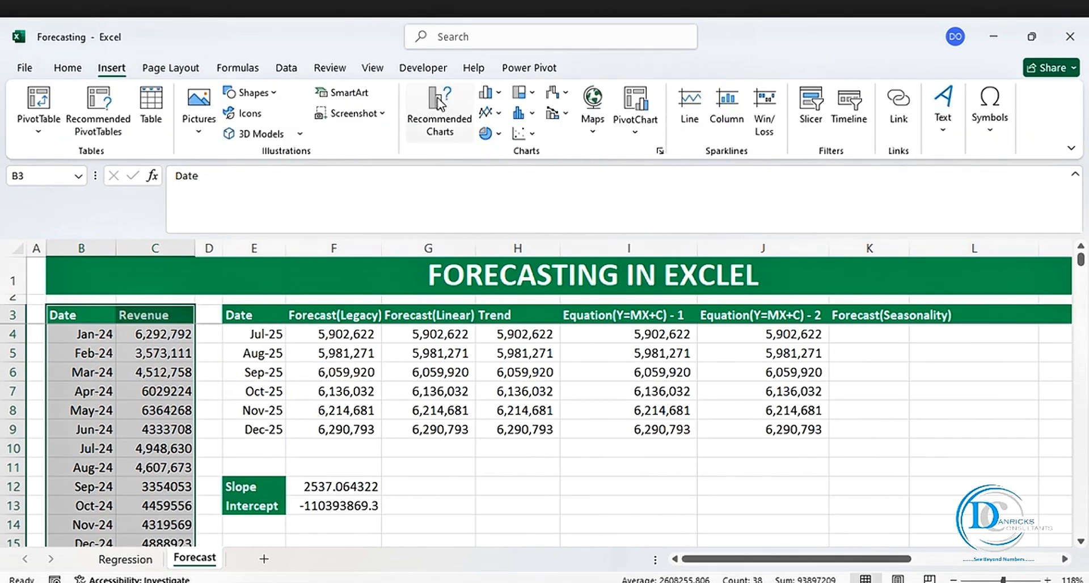
click(448, 119)
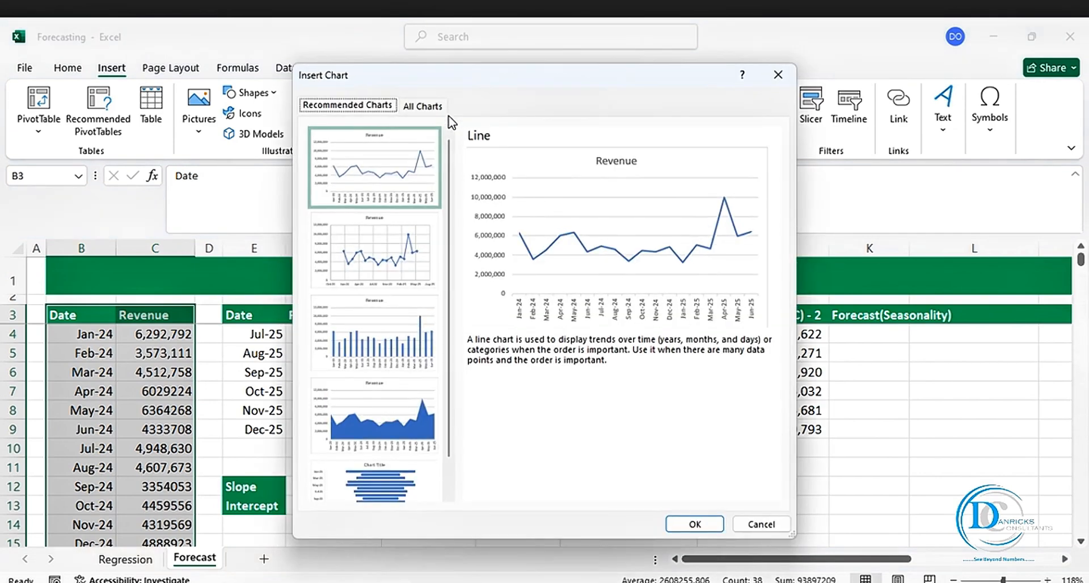
click(712, 518)
drag(623, 284, 525, 268)
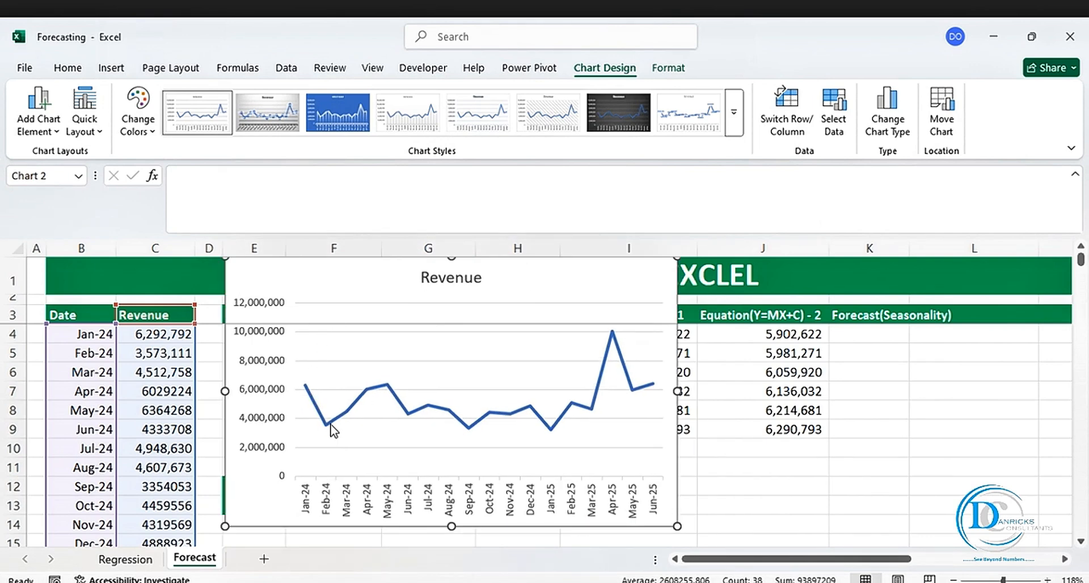
Examine the monthly pattern in the Revenue line chart and delete the chart
mouse_move(403, 408)
click(684, 328)
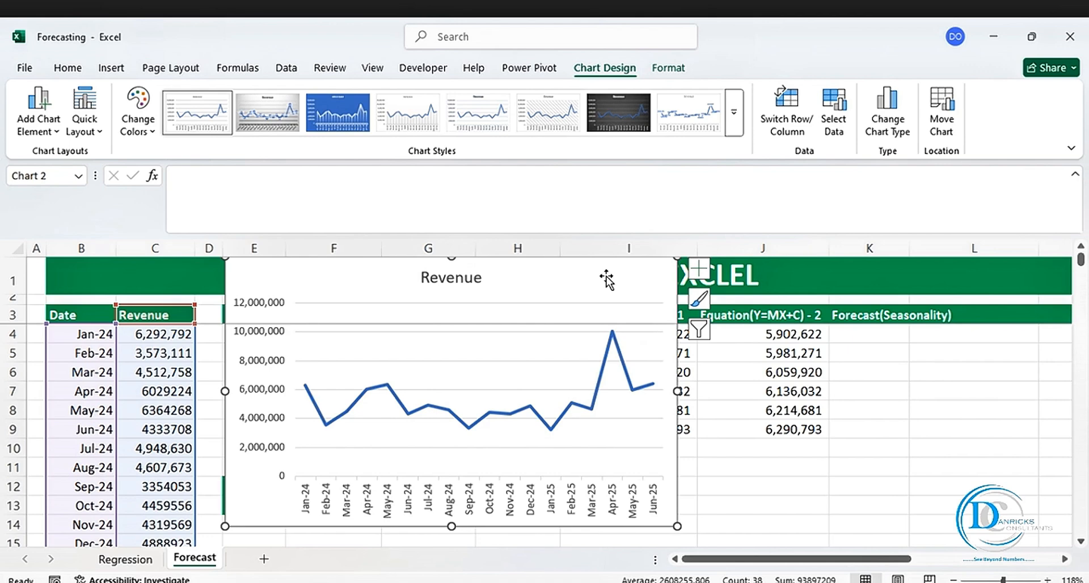
key(Delete)
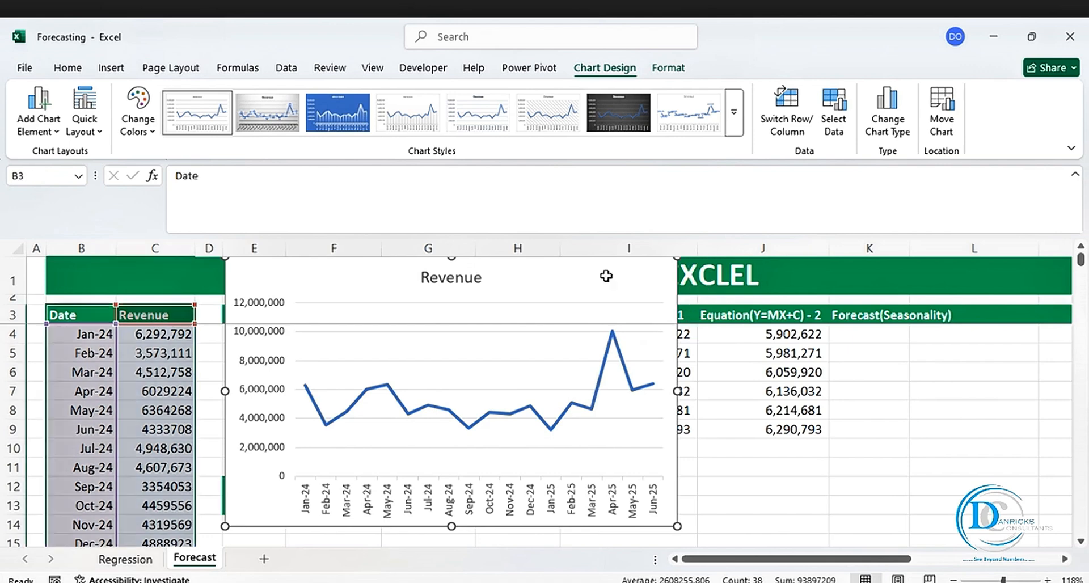
Begin a FORECAST.ETS formula in K4 with E4 as the target date and $C$4:$C$21 as the values
click(851, 333)
text(=fo)
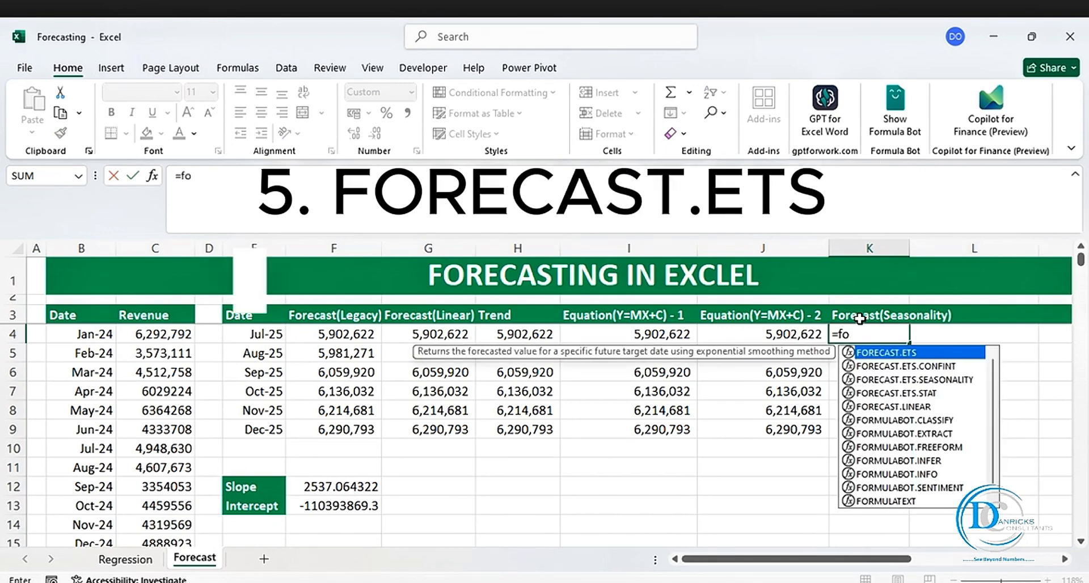
double_click(881, 354)
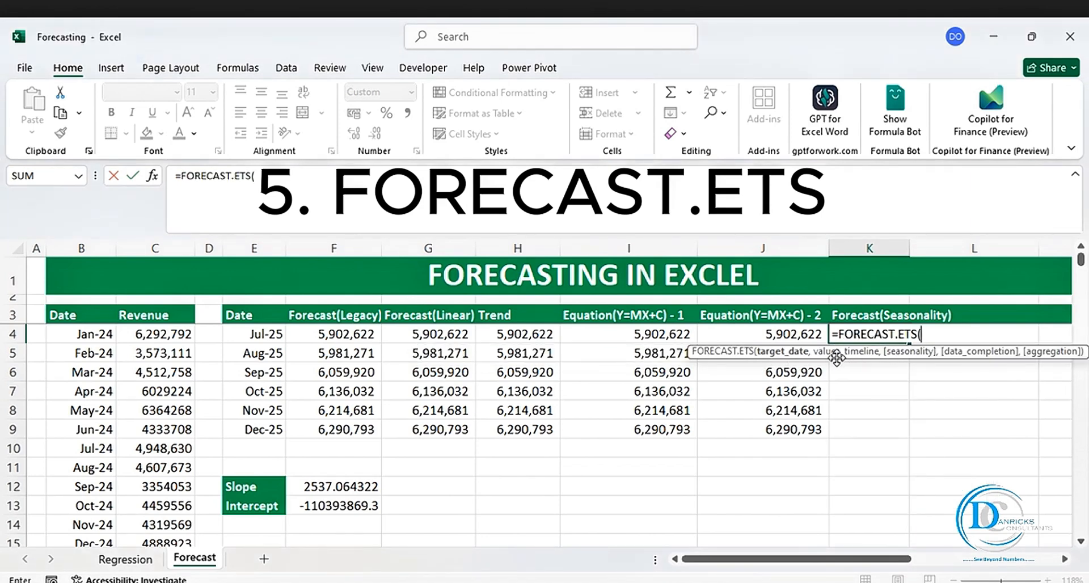
click(253, 338)
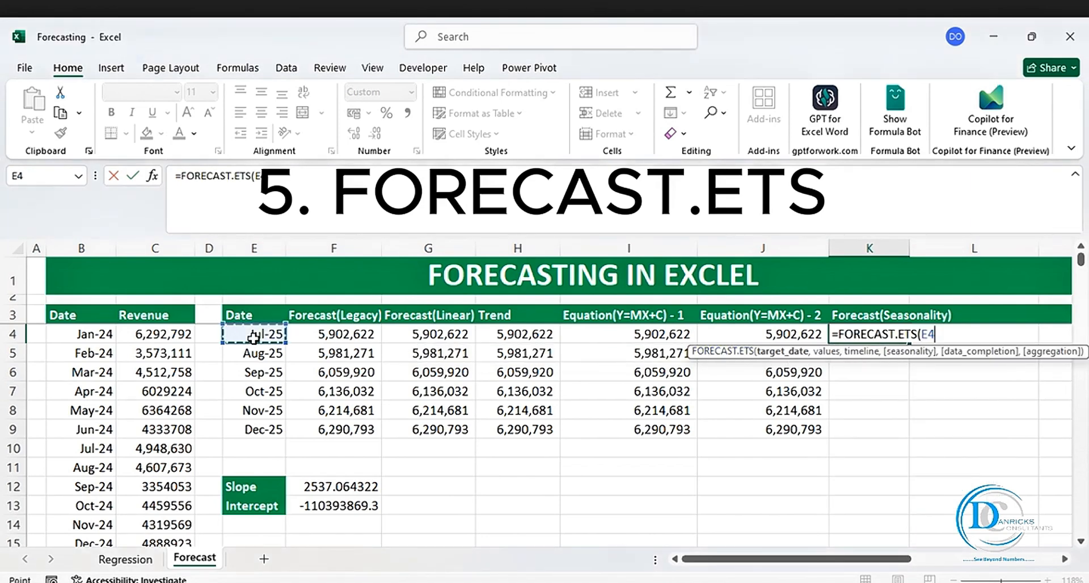
text(,)
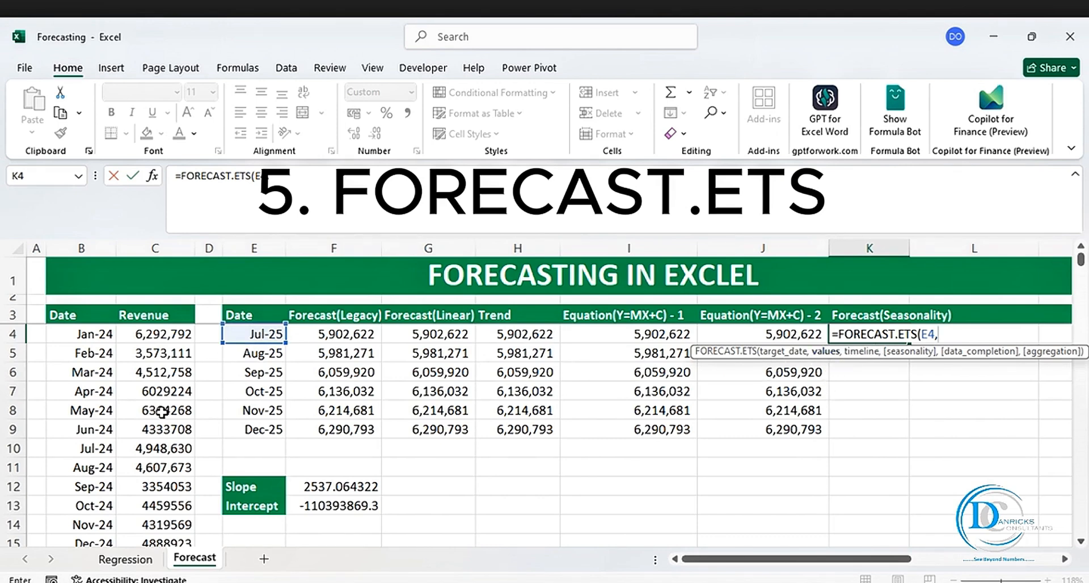
drag(142, 335, 137, 502)
key(F4)
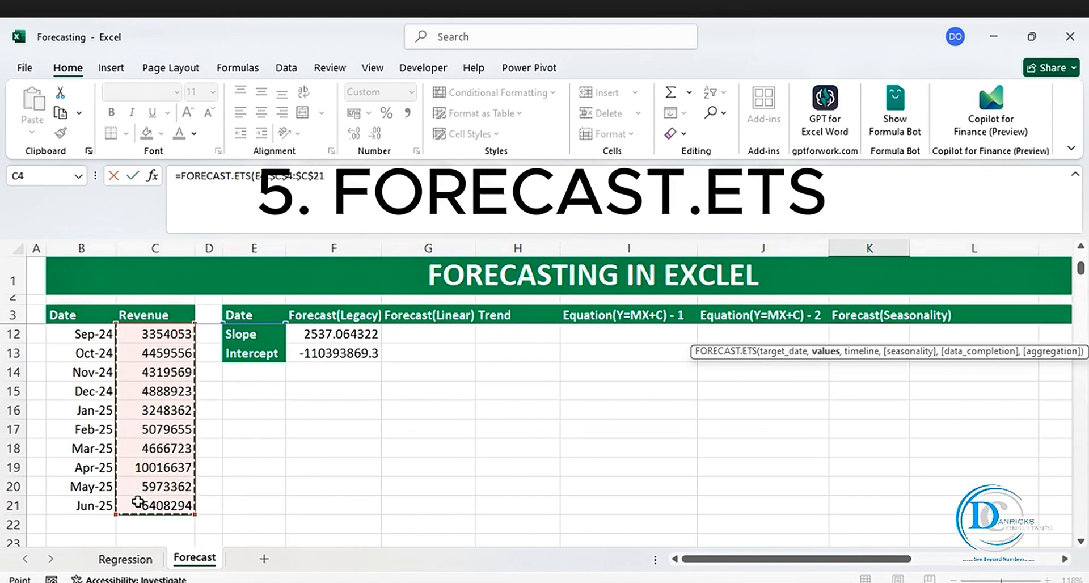
Complete the K4 formula with $B$4:$B$21 as the timeline and fill it down to K9
text(,)
scroll(160, 473, up, 3)
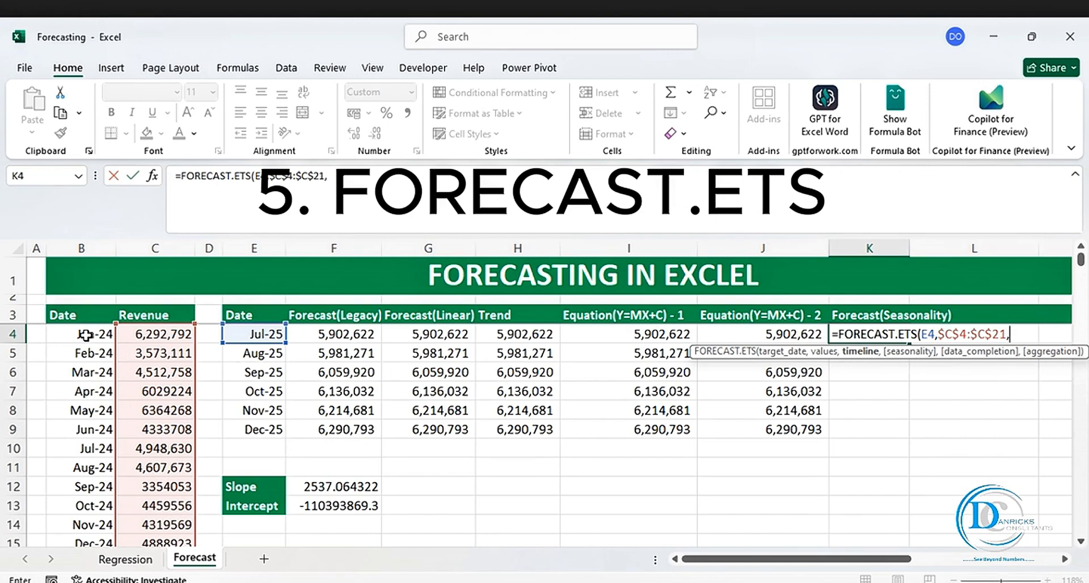
drag(85, 334, 98, 391)
key(F4)
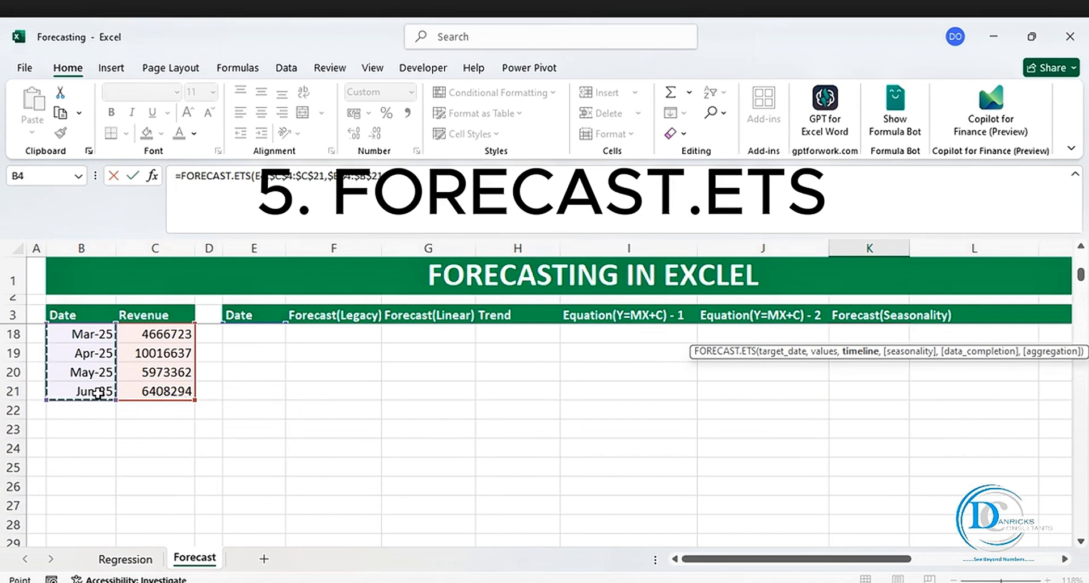
key(Return)
scroll(827, 429, up, 1)
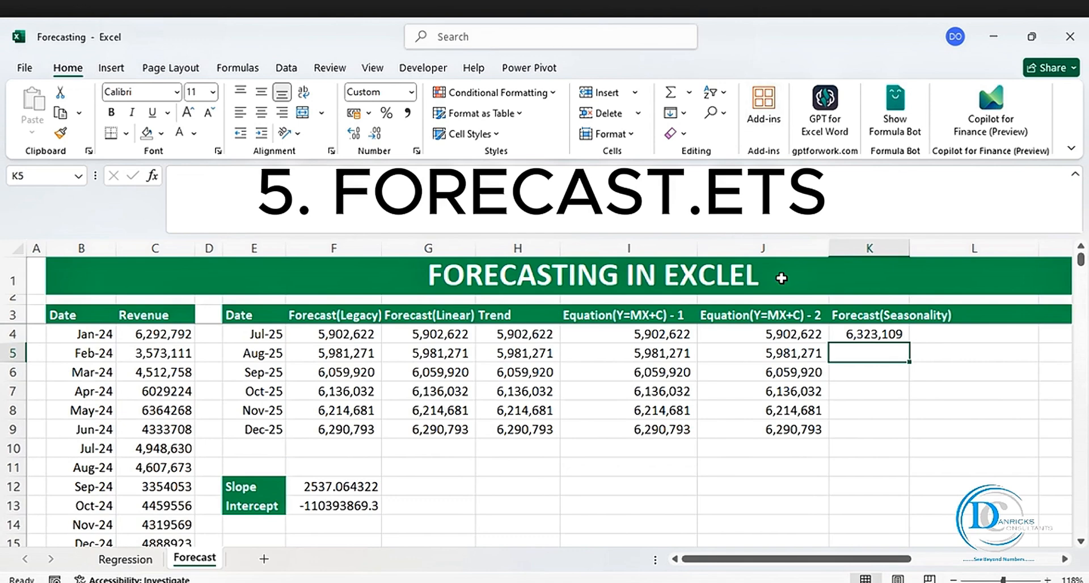
click(863, 333)
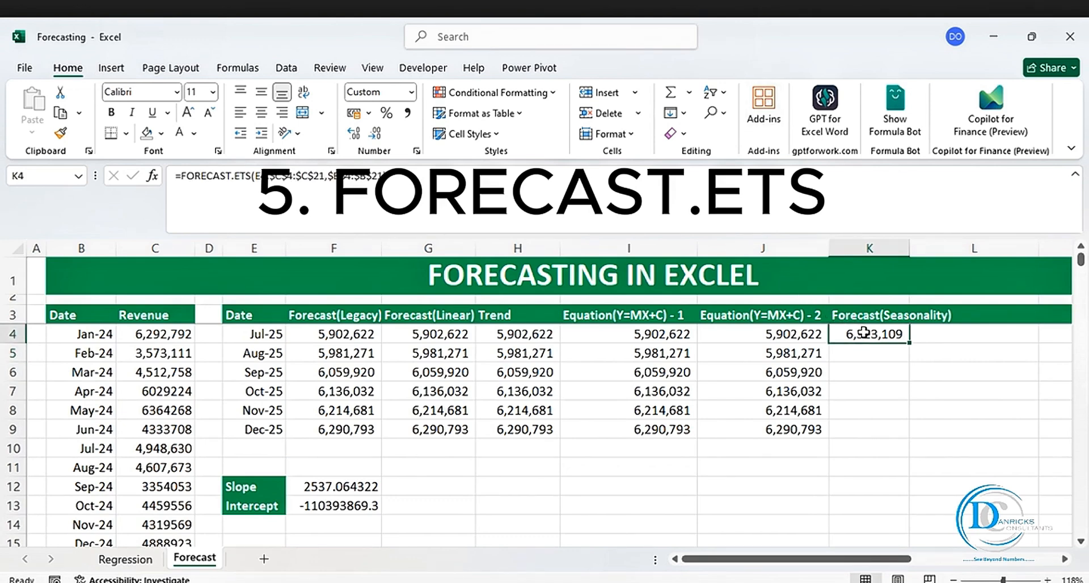
drag(912, 341, 917, 439)
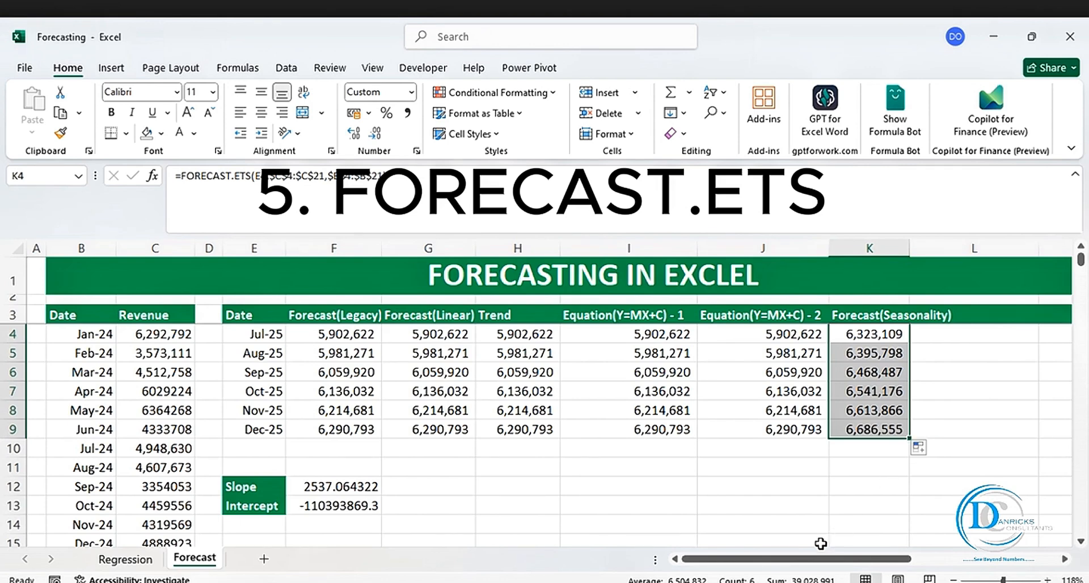
Copy the formatting of column M onto column N to extend the green heading band
drag(782, 561, 846, 563)
click(920, 248)
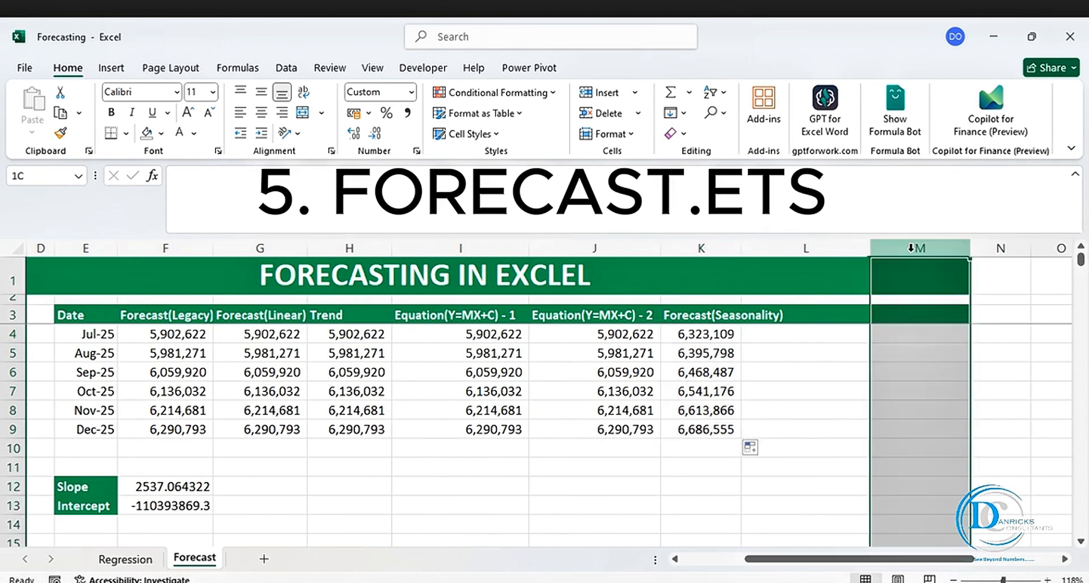
click(60, 132)
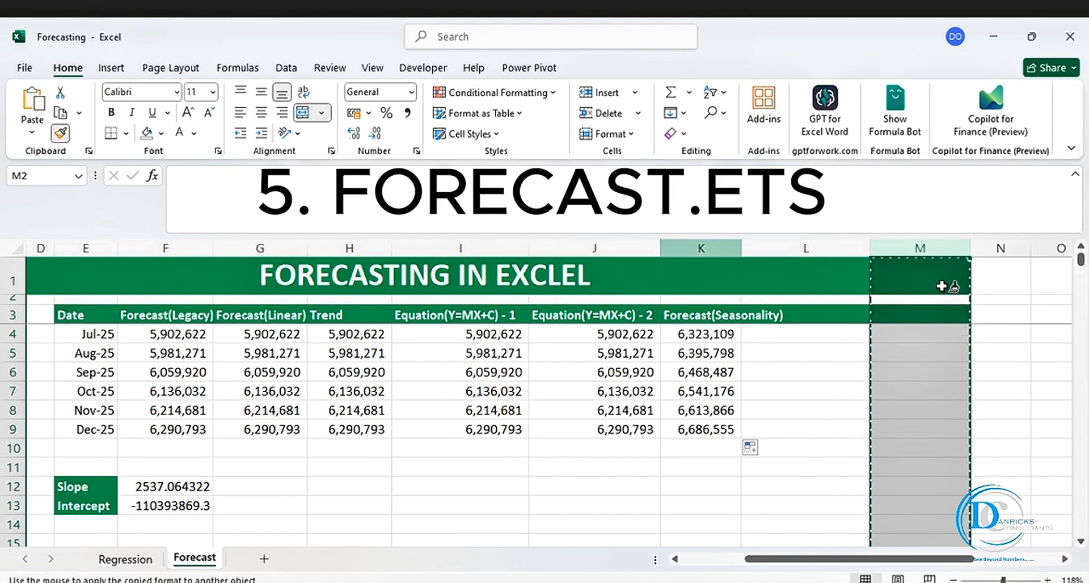
click(1000, 245)
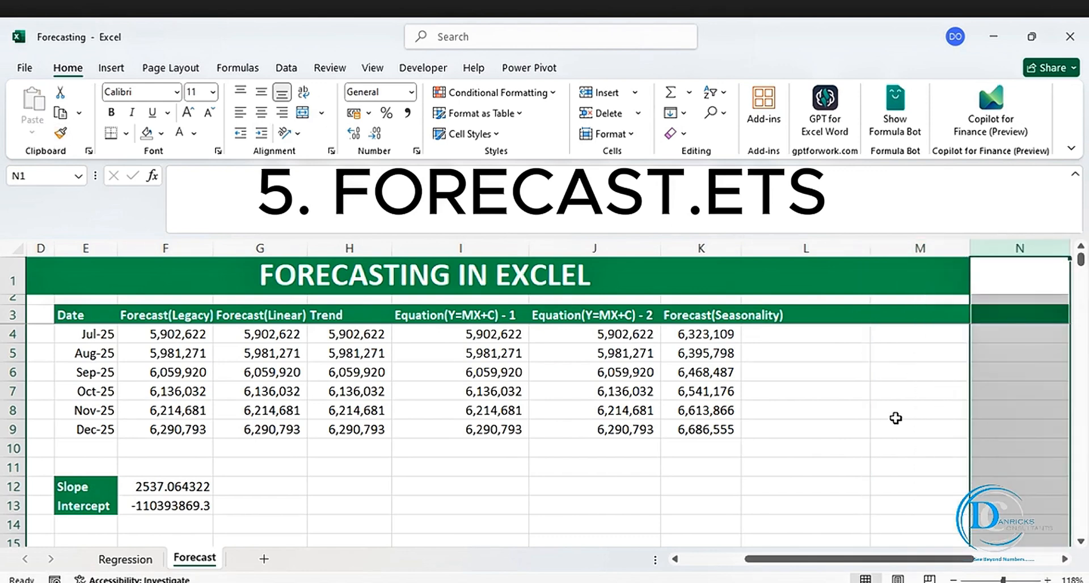
Unmerge the FORECASTING IN EXCLEL title and merge and centre it again across B1:N1
click(965, 418)
click(960, 284)
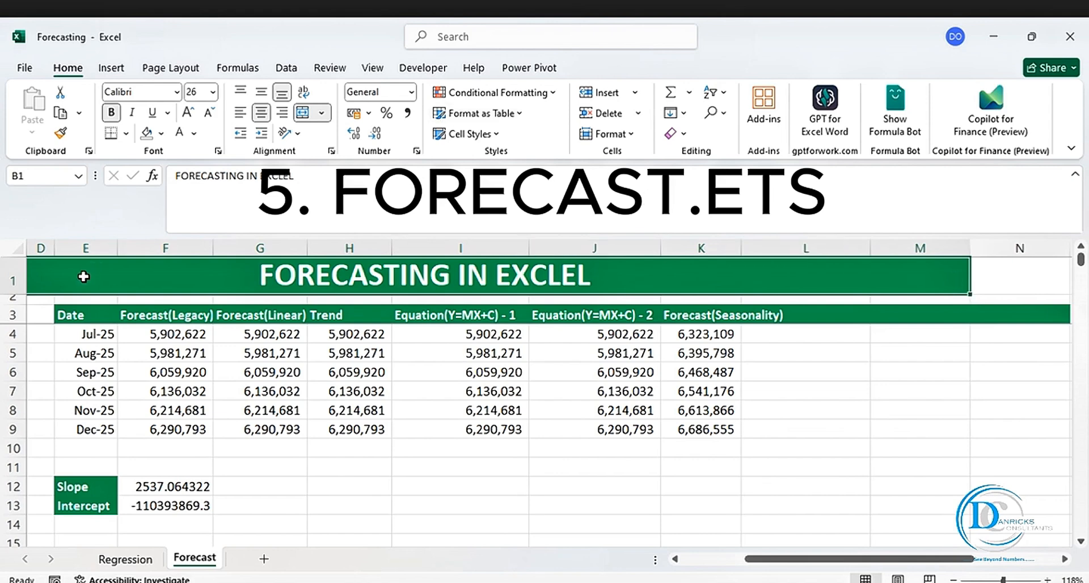
drag(364, 279, 1033, 280)
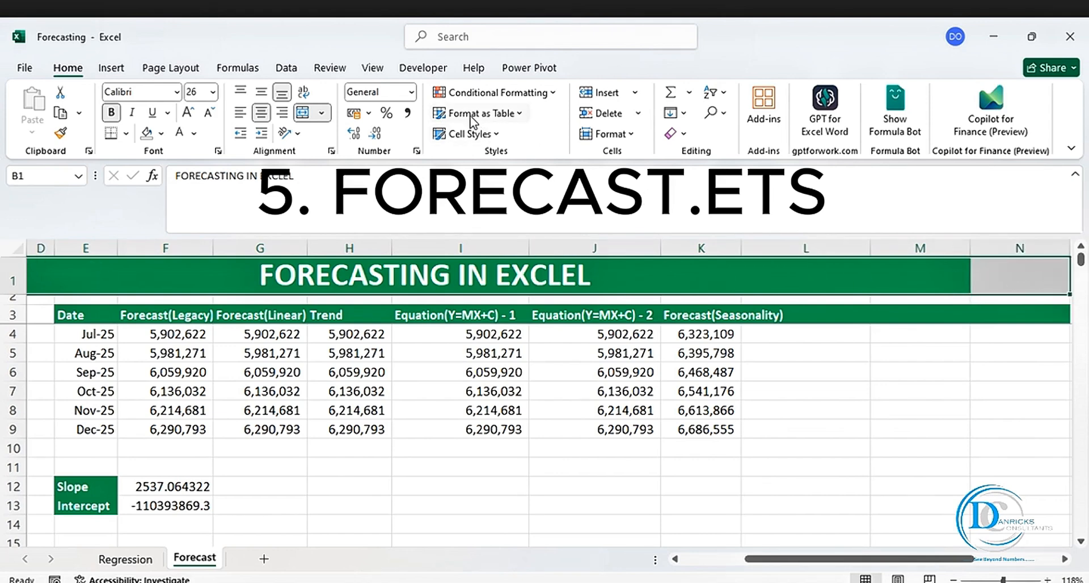
click(304, 113)
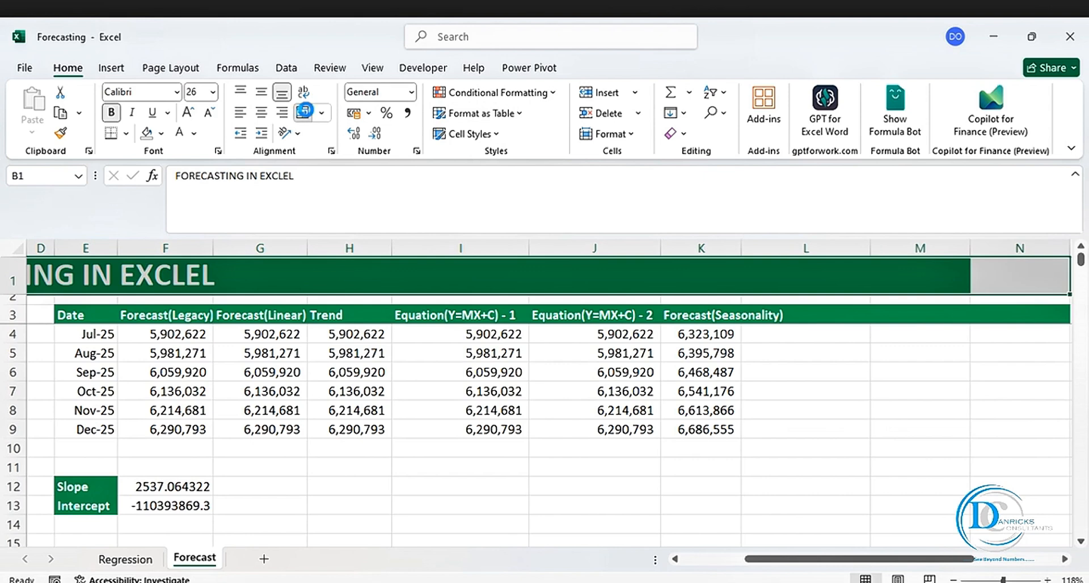
click(305, 113)
click(823, 468)
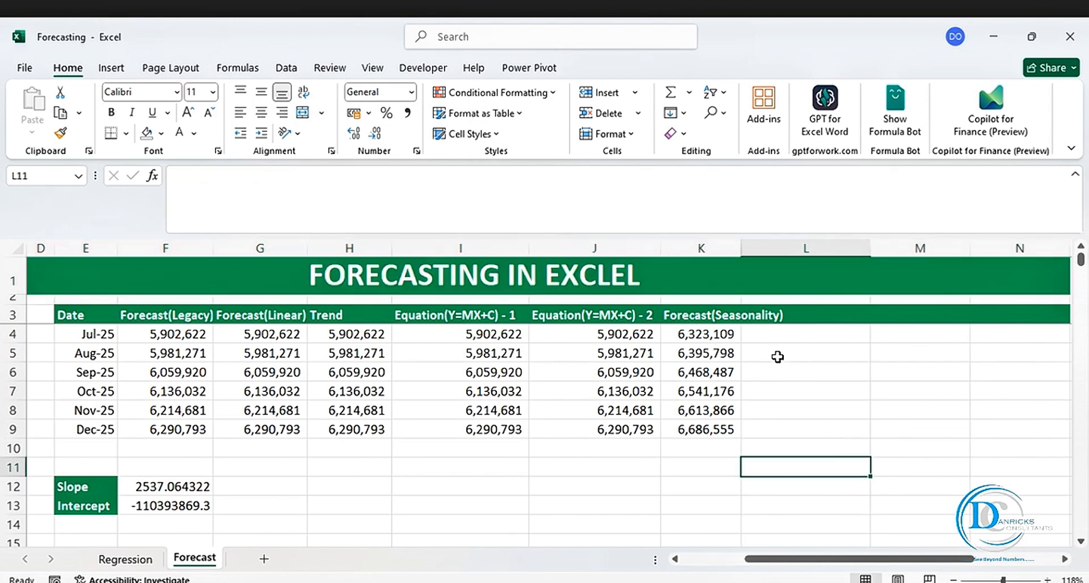
click(779, 315)
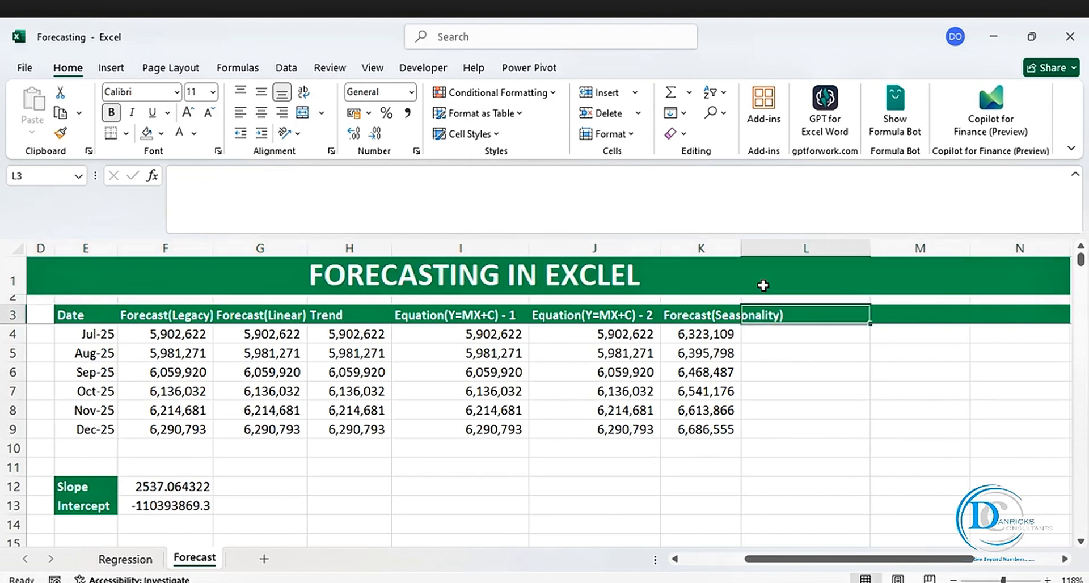
click(698, 315)
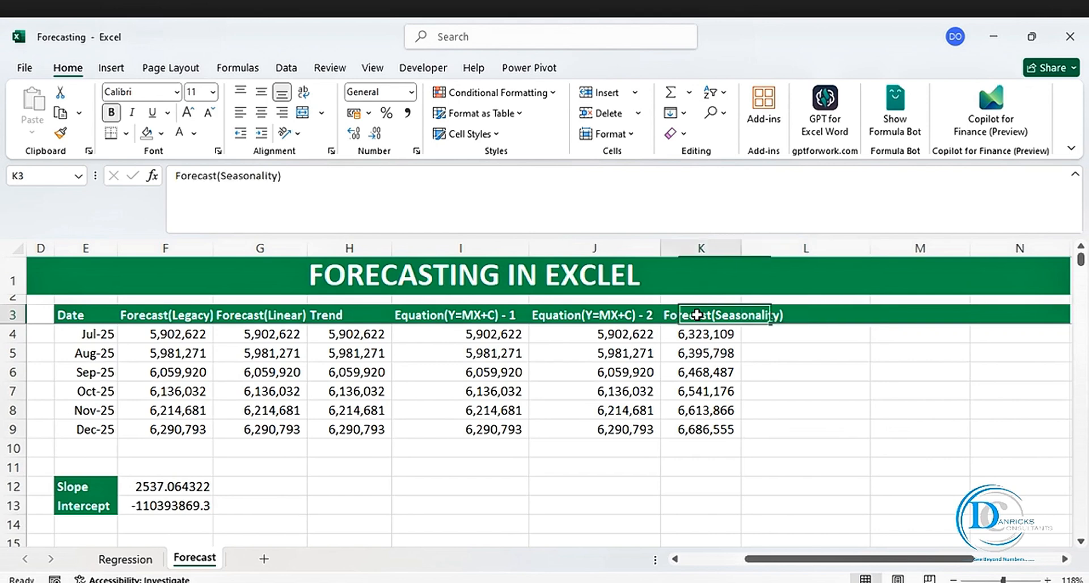
click(322, 115)
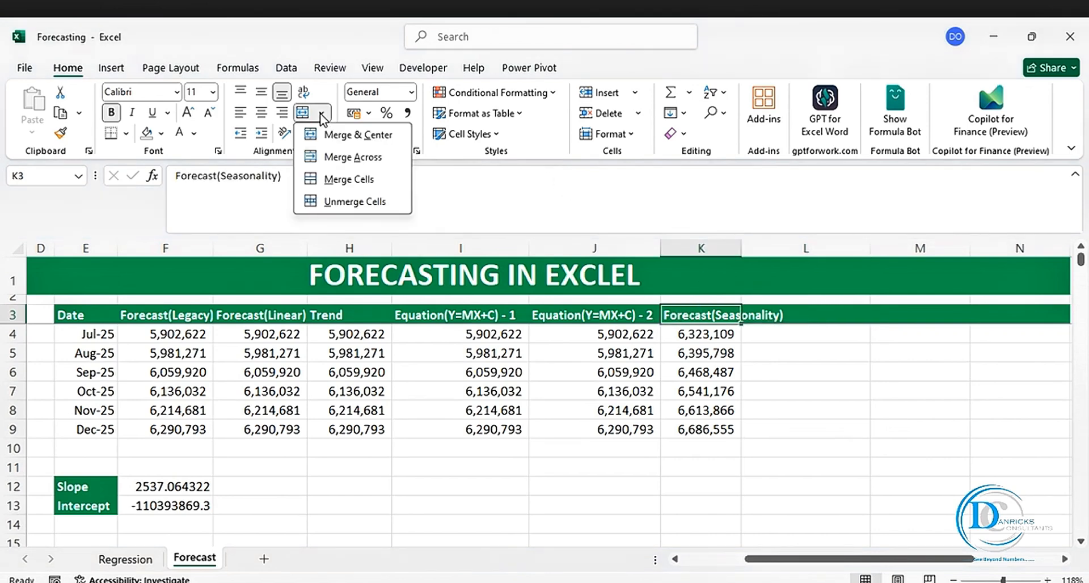
click(323, 116)
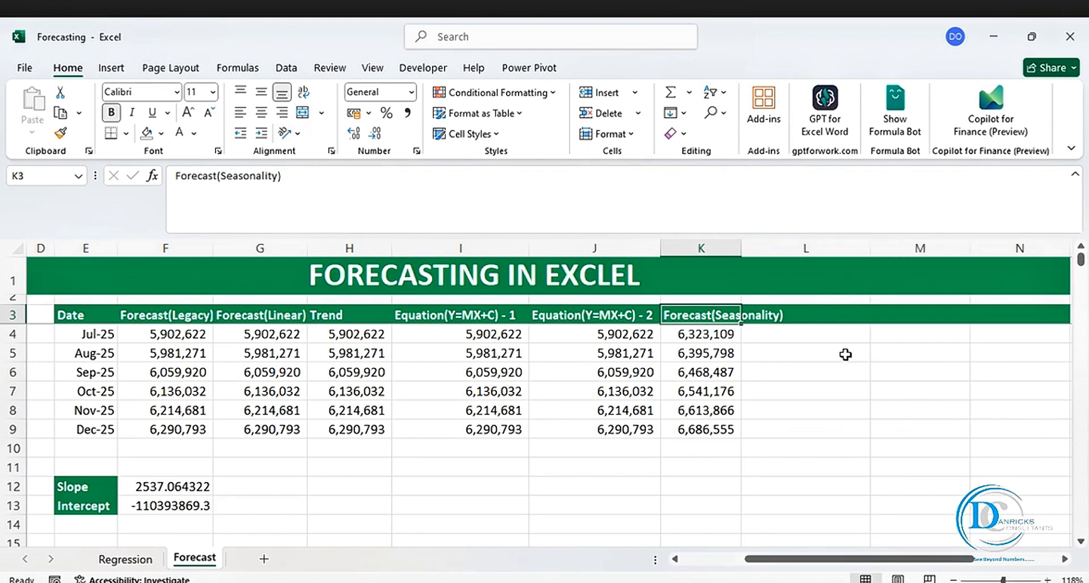
click(837, 389)
Widen column K to fit its Forecast(Seasonality) heading and enter Seasonality as the heading in L3
click(786, 316)
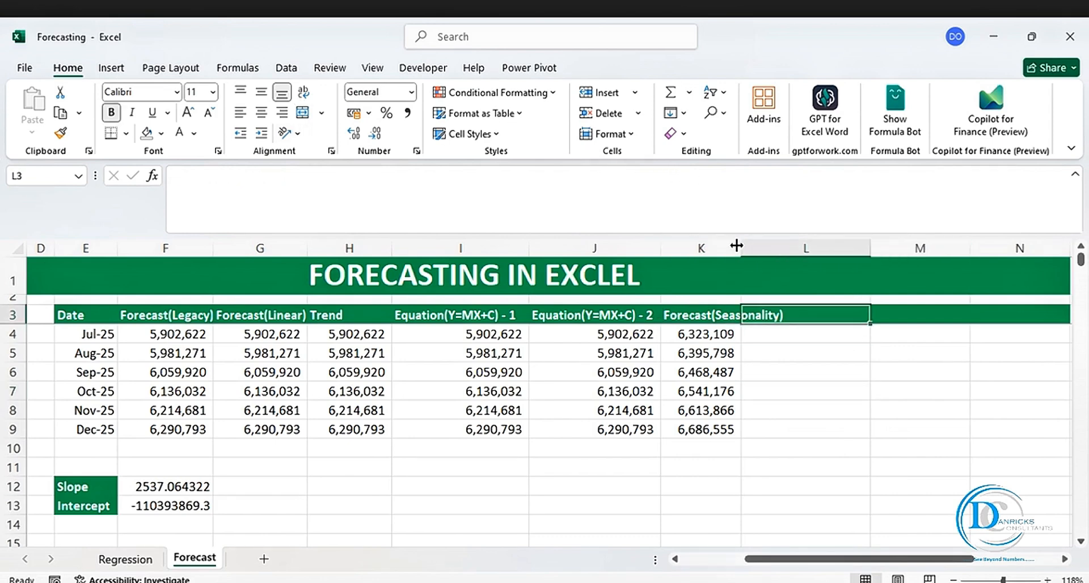
drag(739, 247, 792, 248)
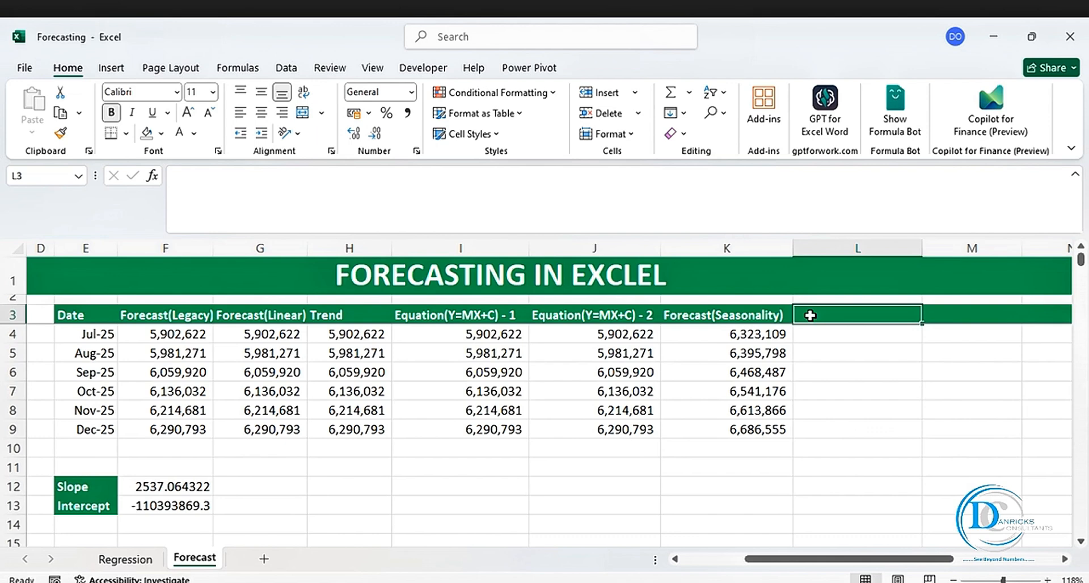
text(D)
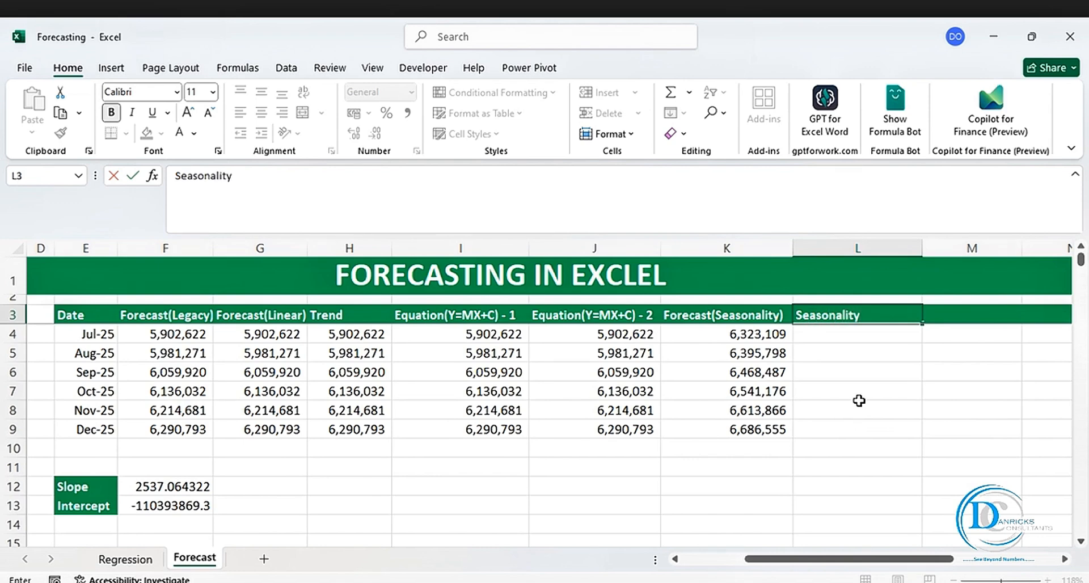
Begin a FORECAST.ETS.CONFINT formula in L4 with E4 as the target date and $C$4:$C$21 as the values
click(821, 334)
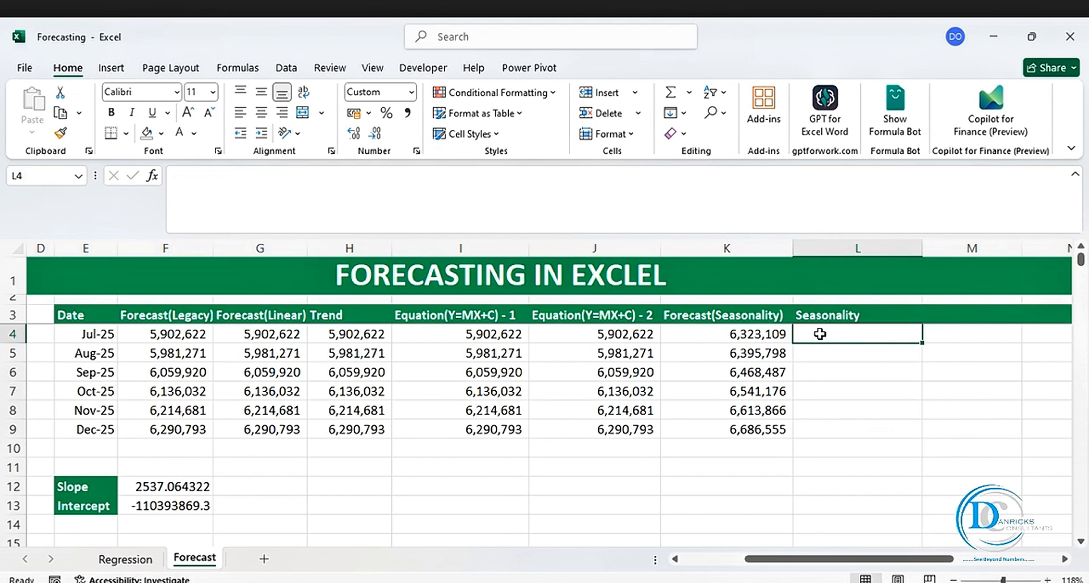
text(=for)
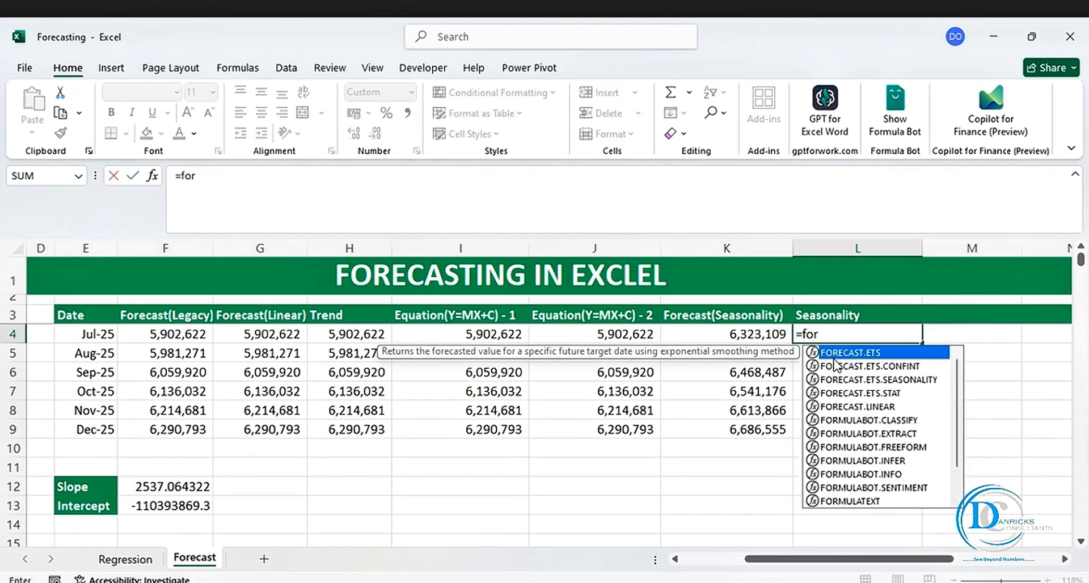
double_click(851, 369)
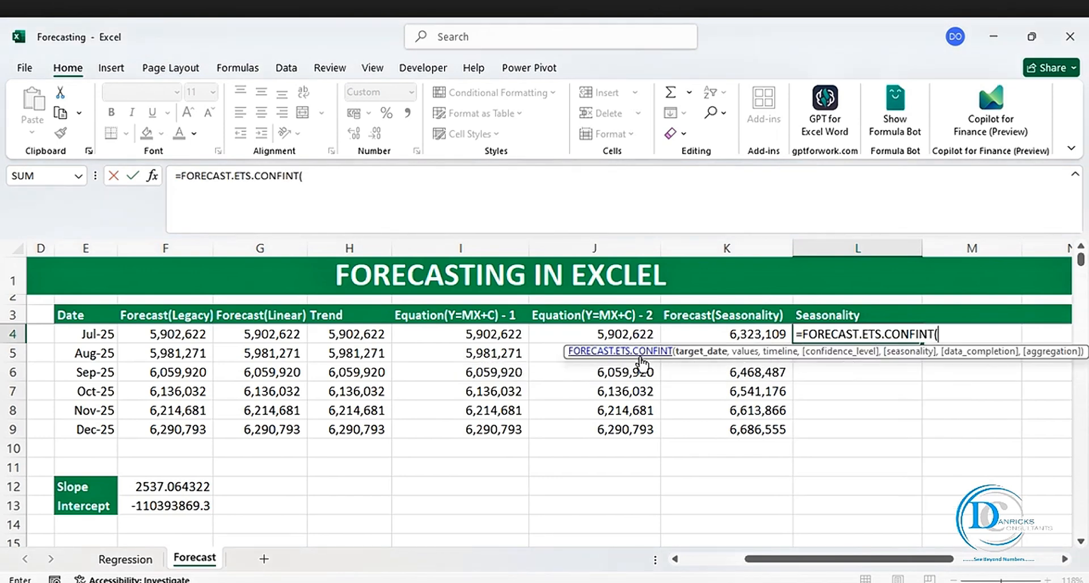
click(106, 335)
text(,)
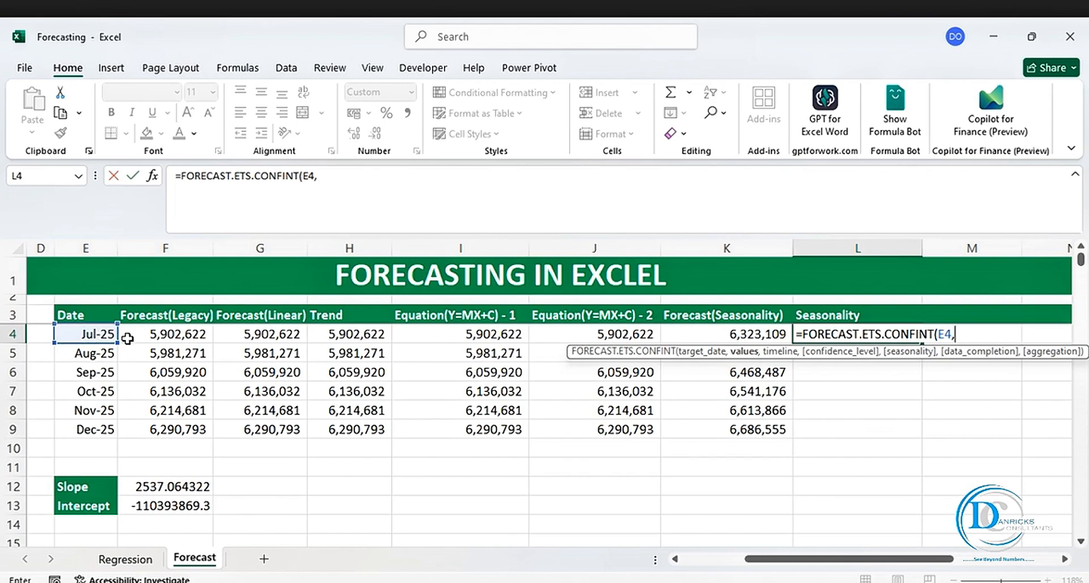
drag(753, 559, 702, 563)
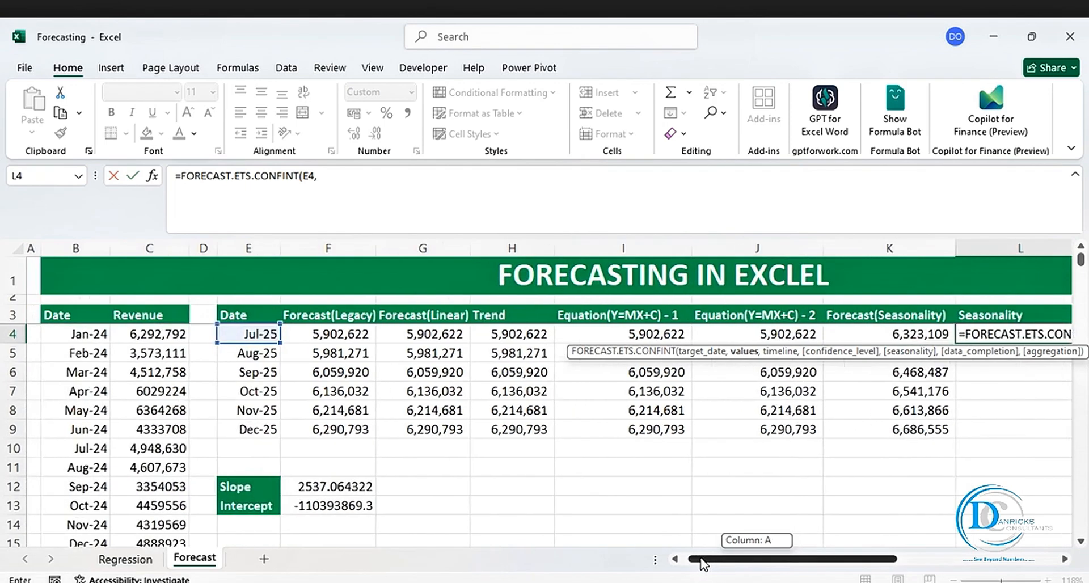
drag(161, 336, 169, 505)
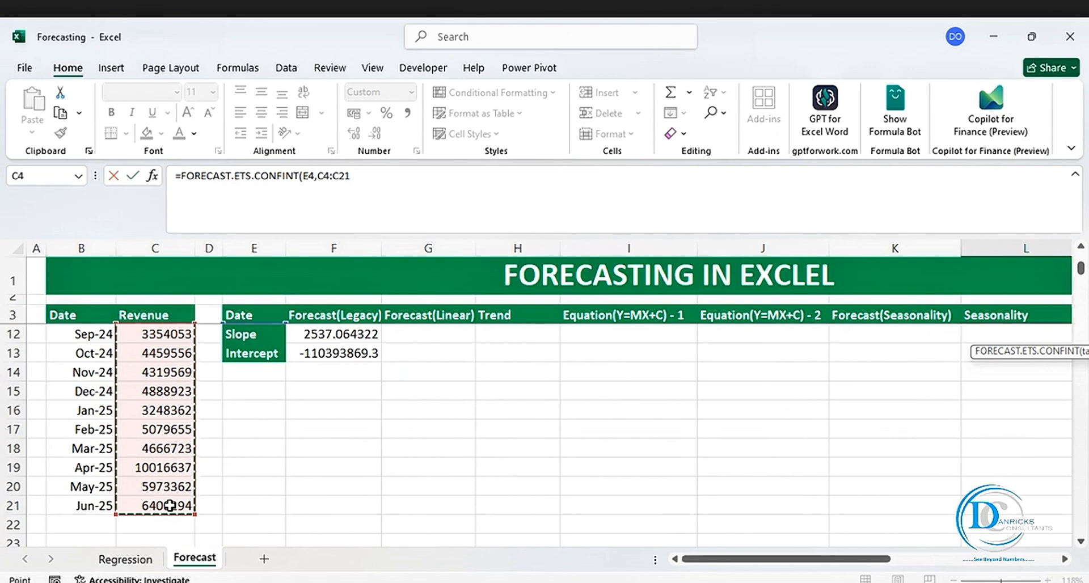
key(F4)
text(,)
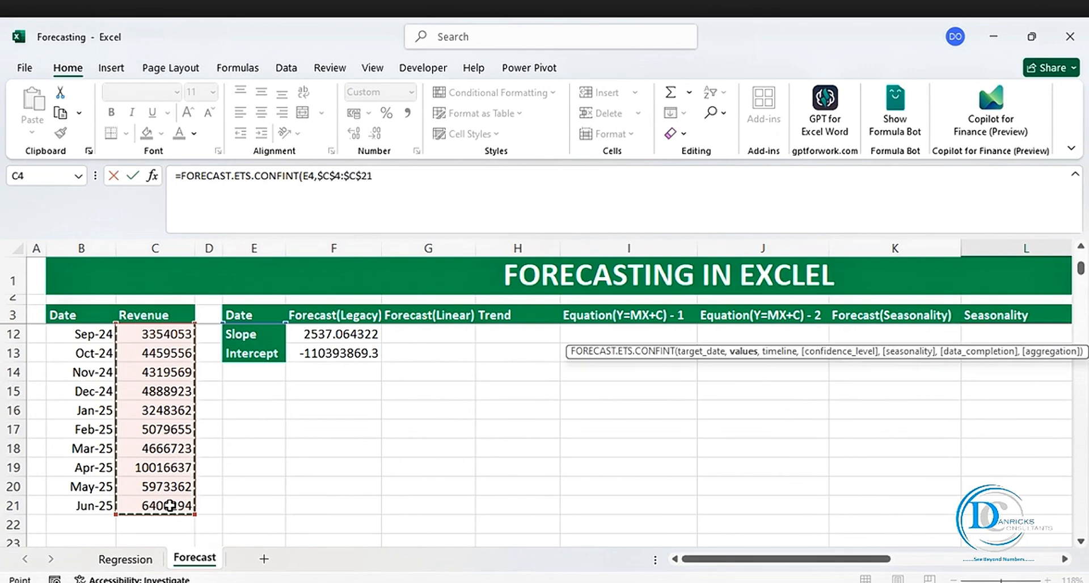
Complete the L4 formula with $B$4:$B$21 as the timeline and fill it down to L9
click(102, 499)
drag(102, 499, 86, 335)
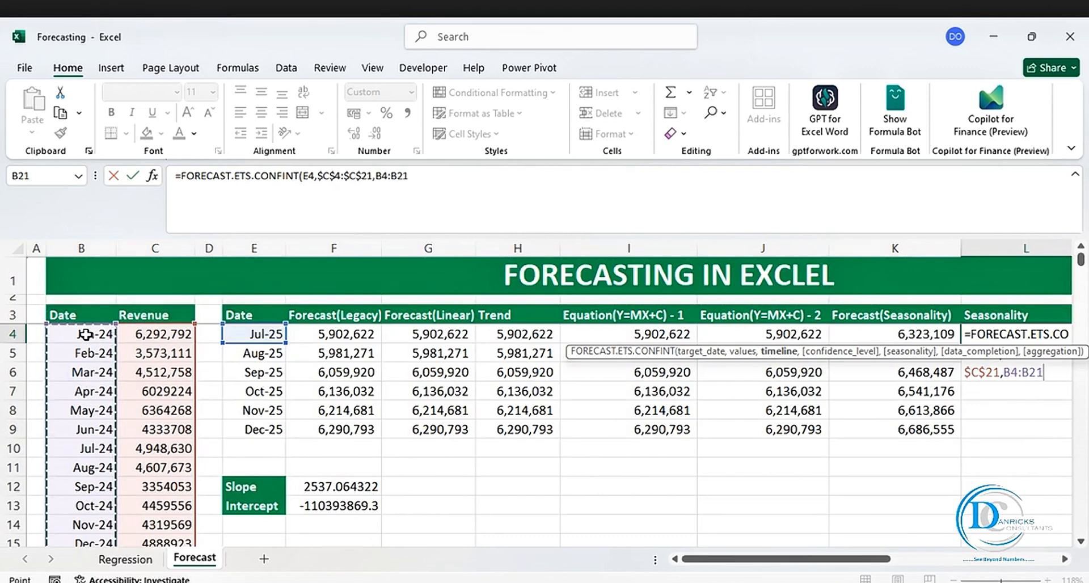
key(F4)
key(Return)
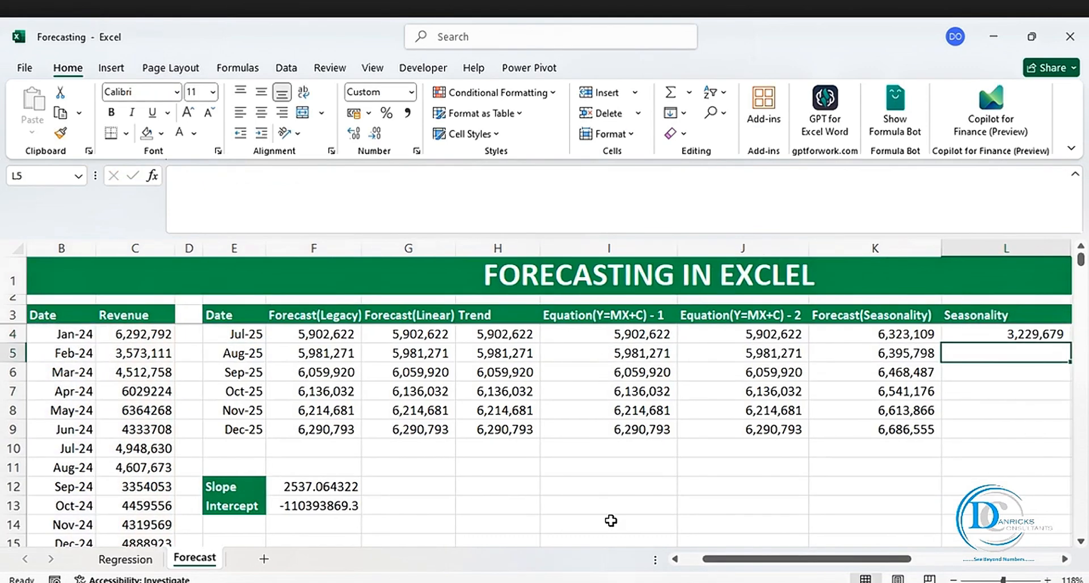
drag(719, 560, 762, 561)
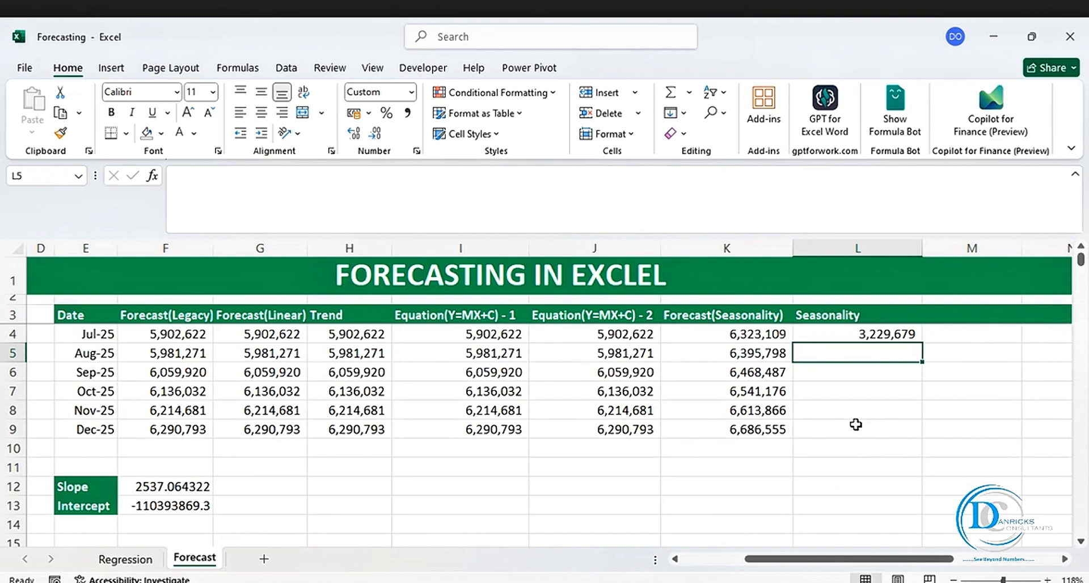
click(871, 334)
drag(920, 344, 917, 430)
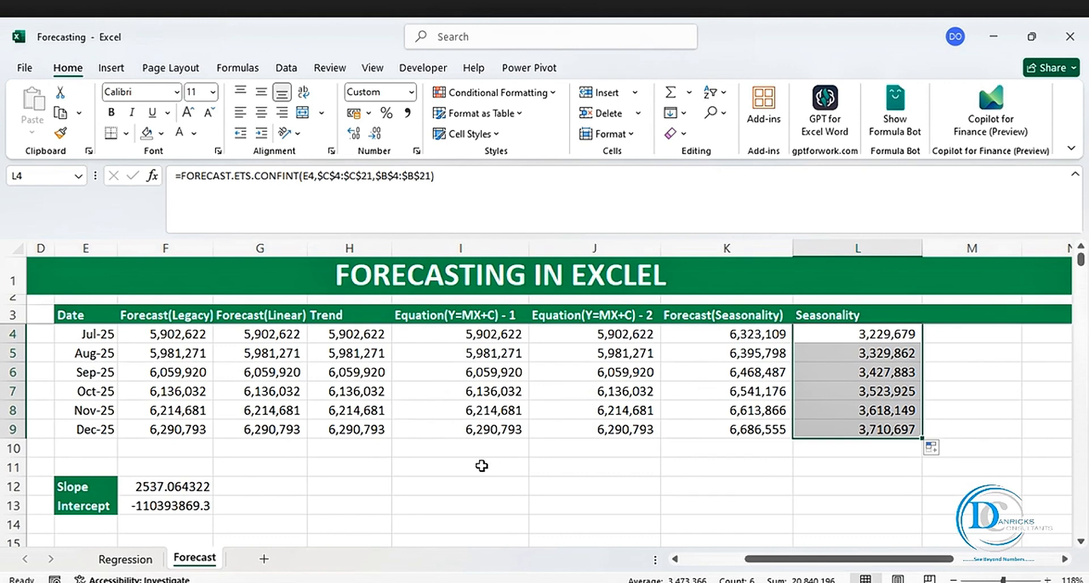
Narrow column L to fit its contents and enter Upper Bound as the heading in M3
drag(754, 561, 764, 559)
drag(922, 243, 868, 245)
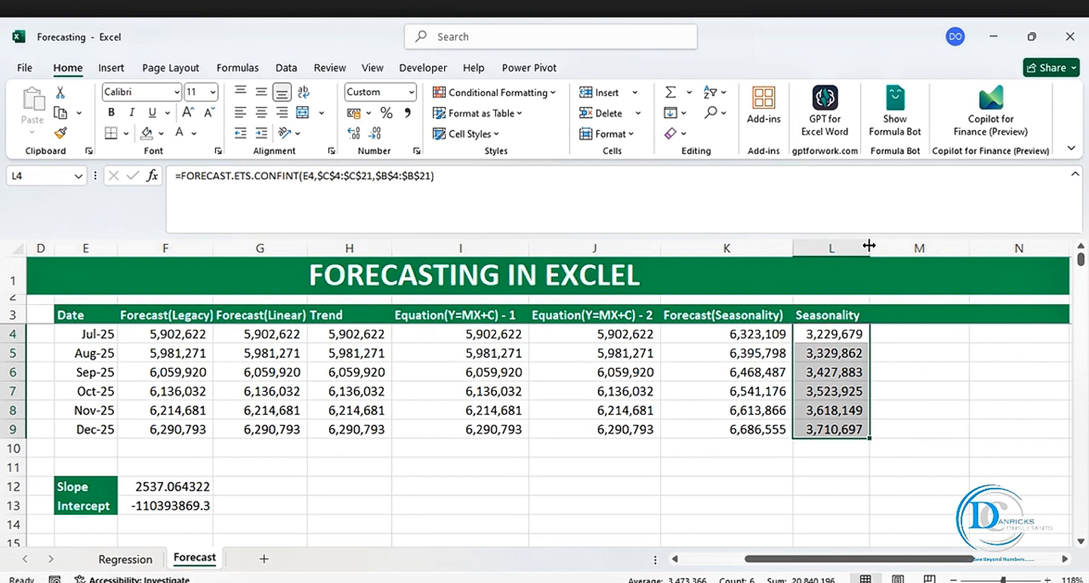
click(896, 314)
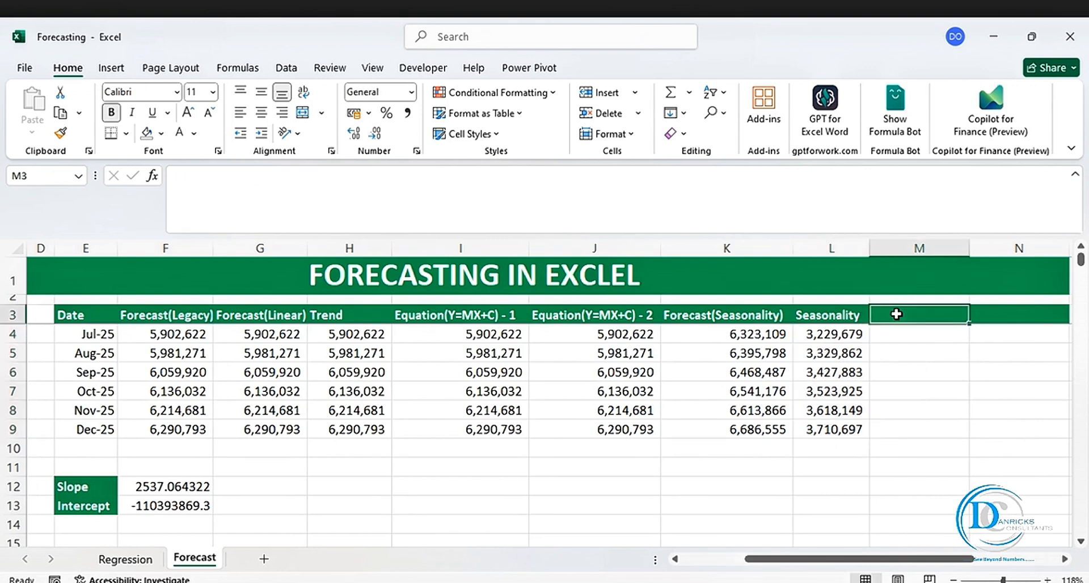
text(Upper Bound)
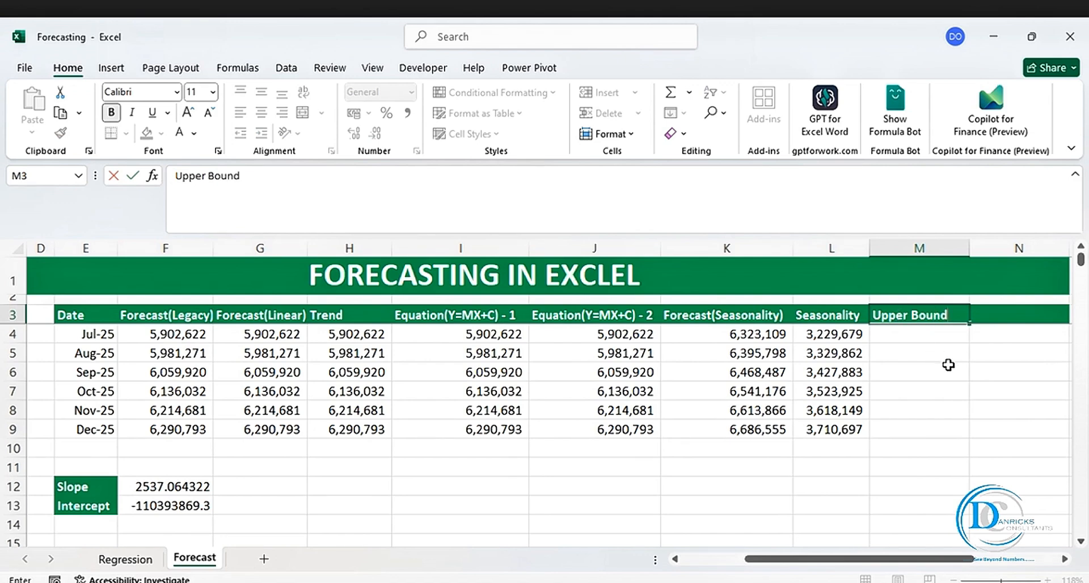
click(948, 364)
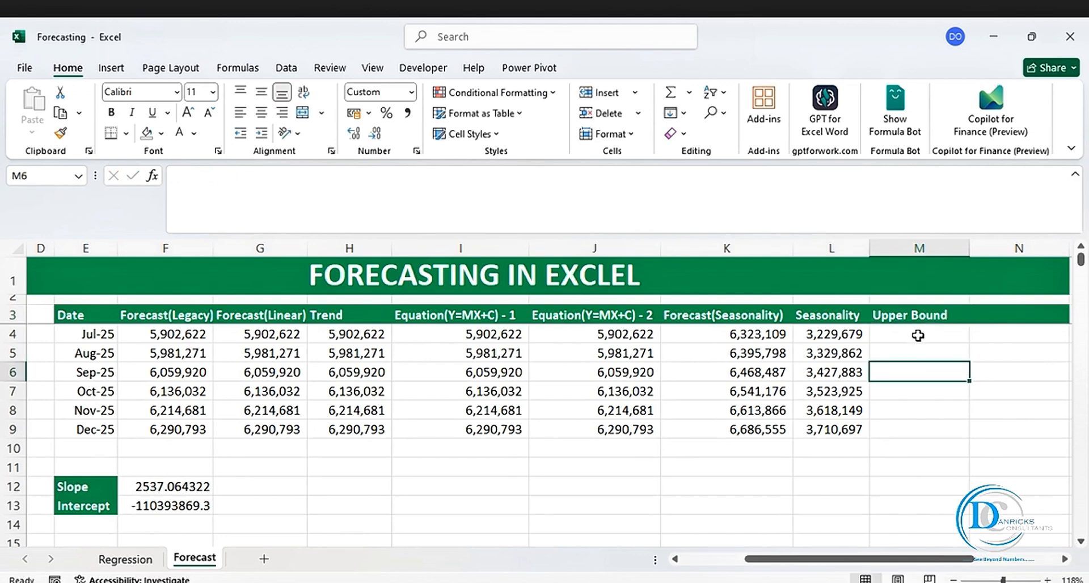
Calculate the upper bound in M4 with =K4+L4 and fill it down to M9
click(918, 336)
text(=)
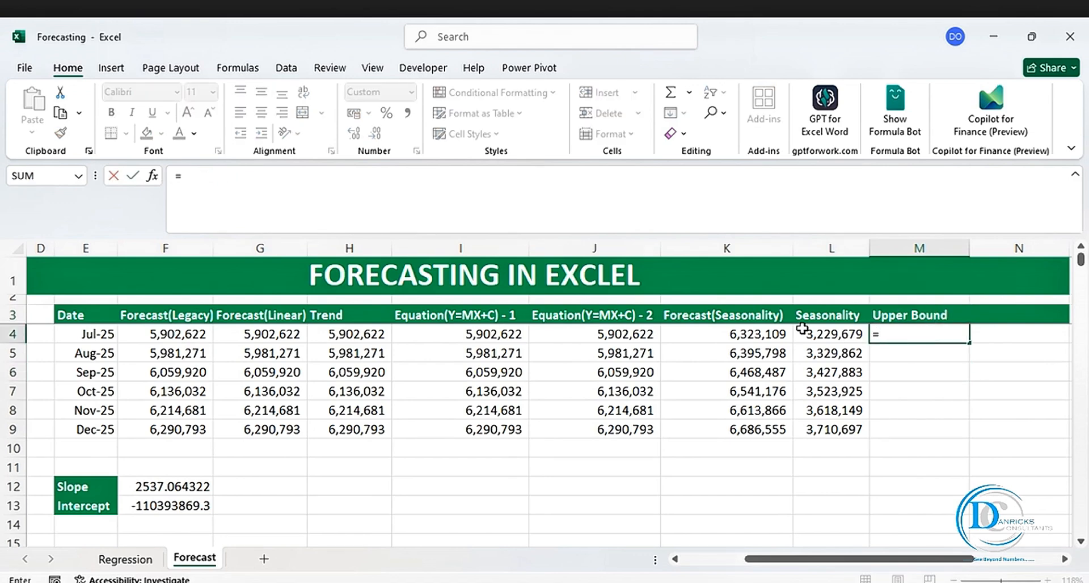
click(776, 334)
text(+)
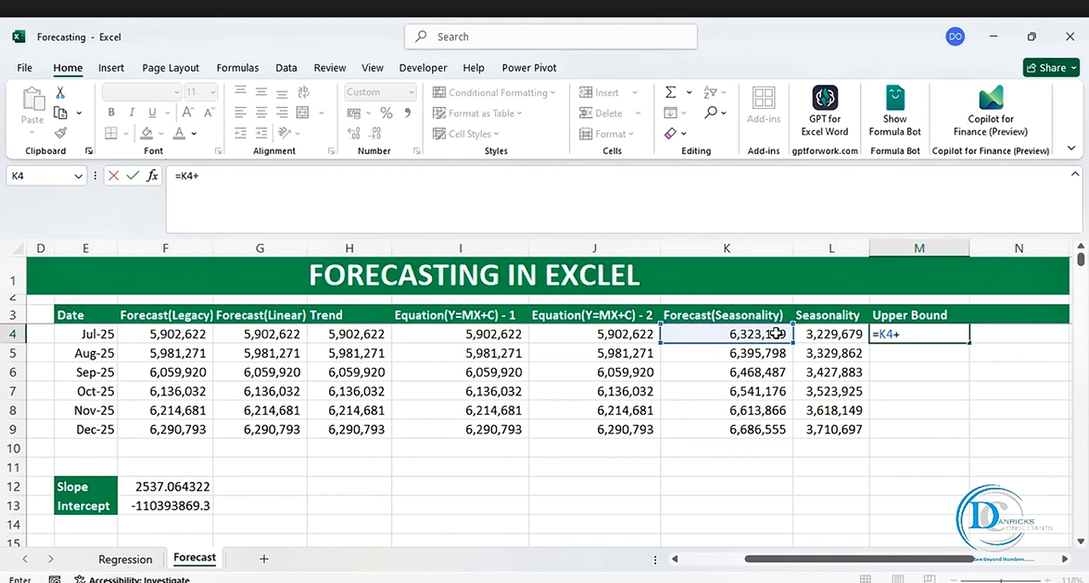
click(823, 334)
key(Return)
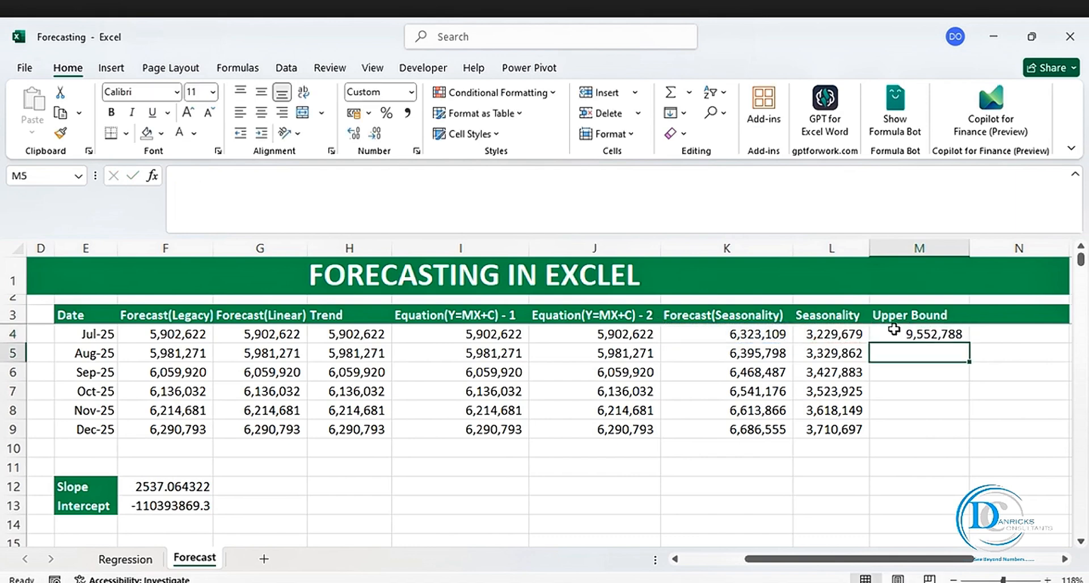
click(931, 336)
drag(974, 342, 972, 438)
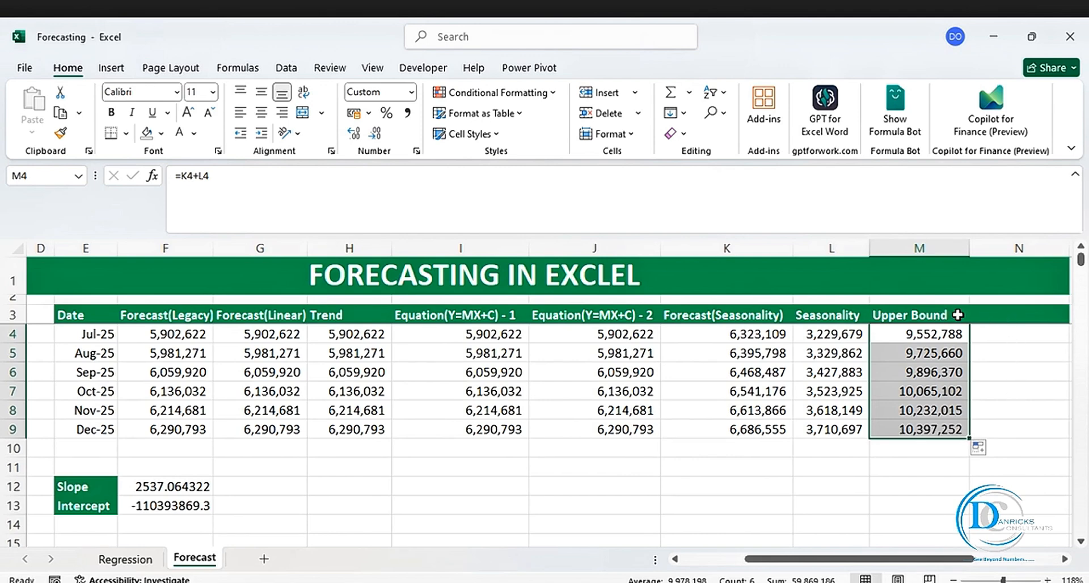
Enter Lower Bound as the heading in N3
click(1003, 313)
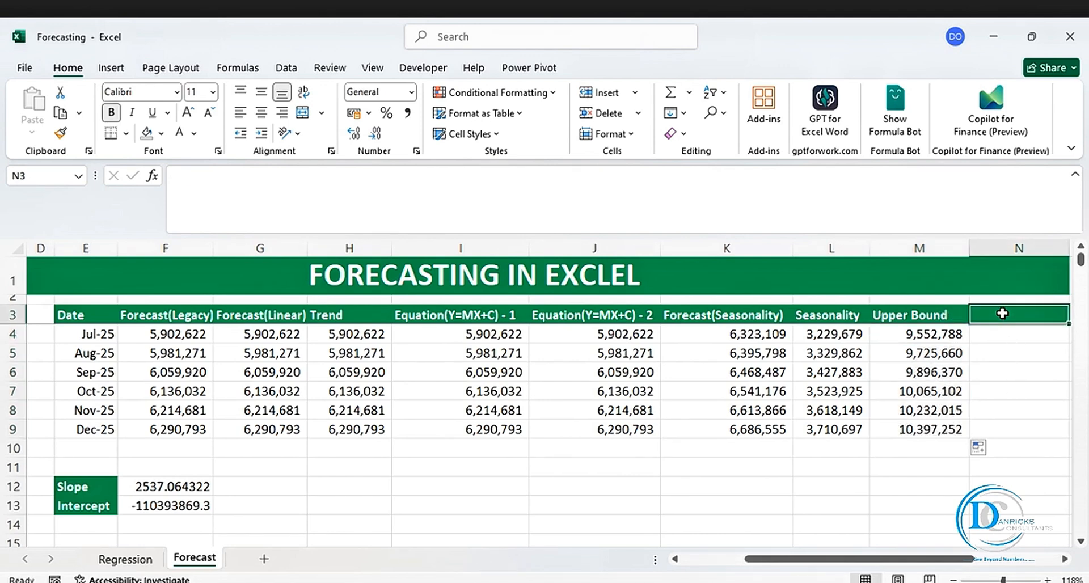
text(Lower Bound)
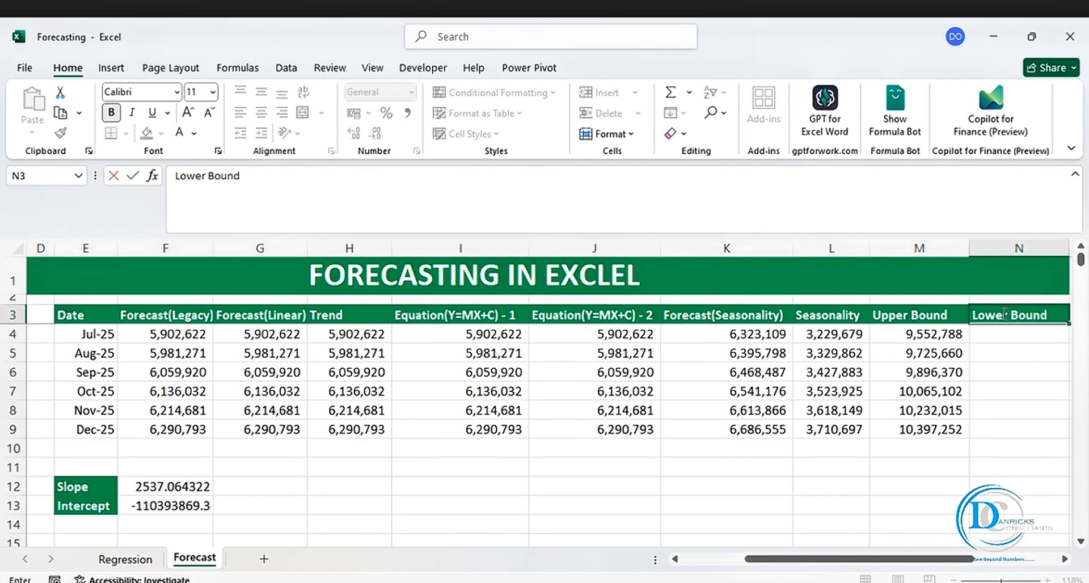
drag(780, 559, 815, 567)
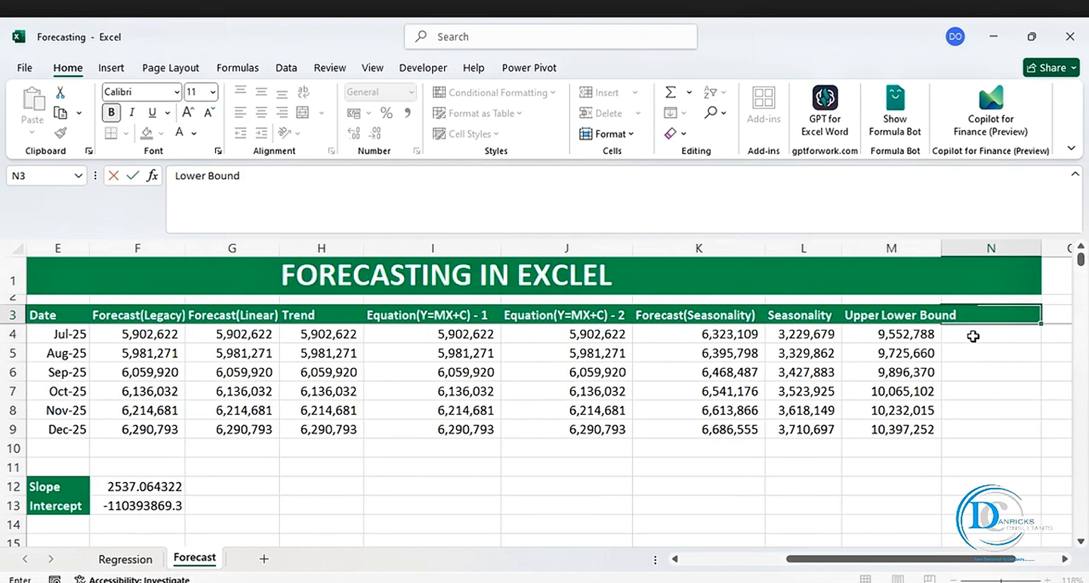
click(973, 336)
key(Return)
mouse_move(942, 562)
mouse_down()
mouse_move(984, 563)
mouse_move(953, 566)
mouse_up()
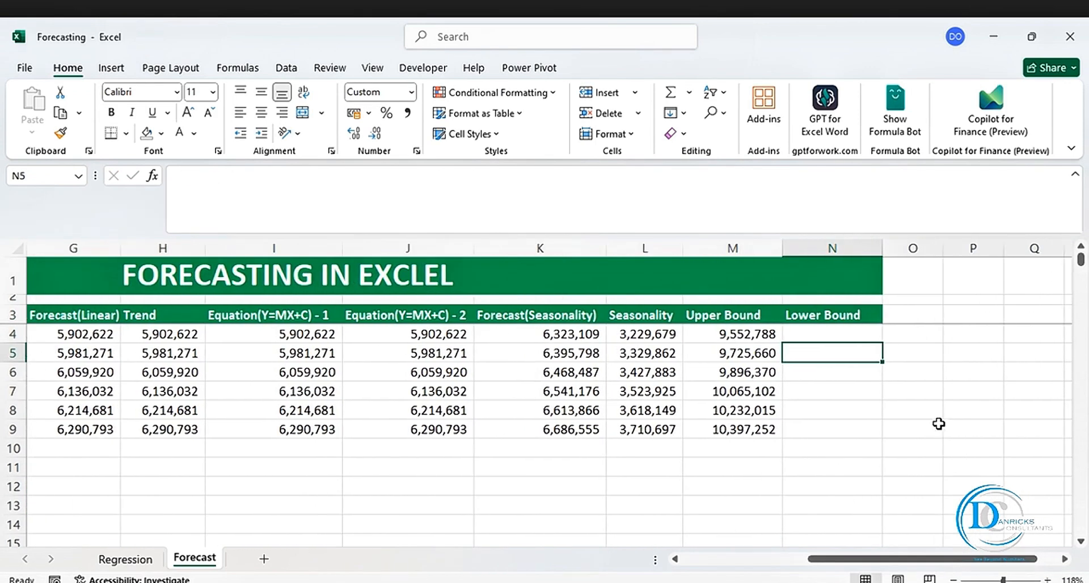
Calculate the lower bound in N4 with =K4-L4 and fill it down to N9
click(835, 333)
text(=)
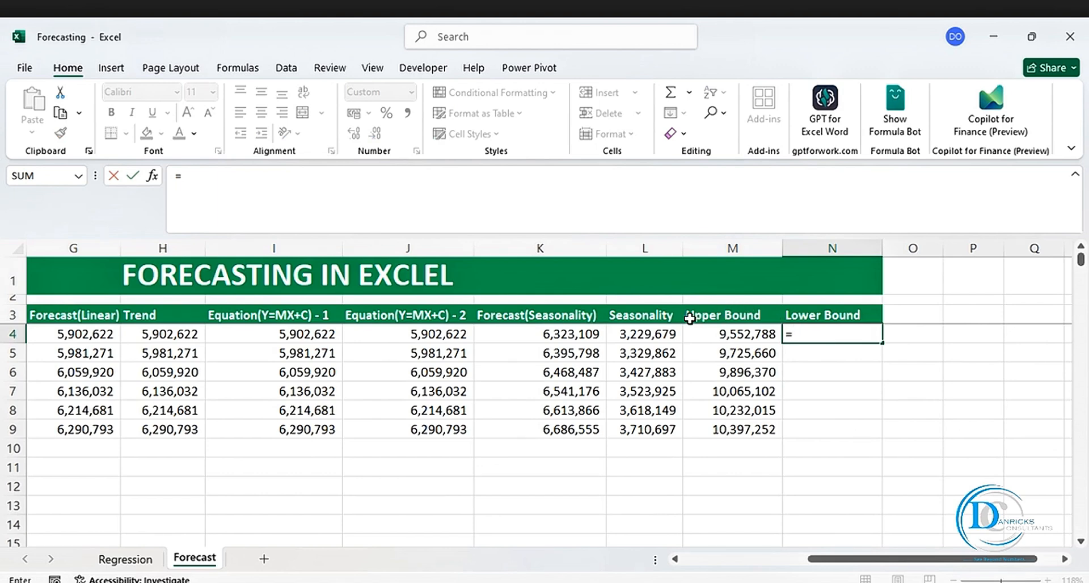
click(576, 334)
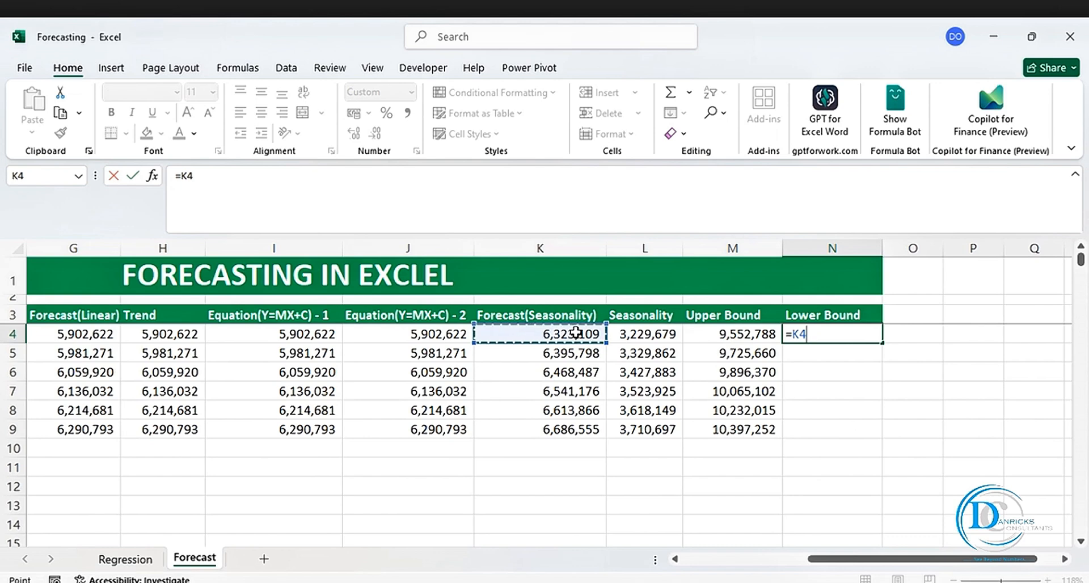
text(-)
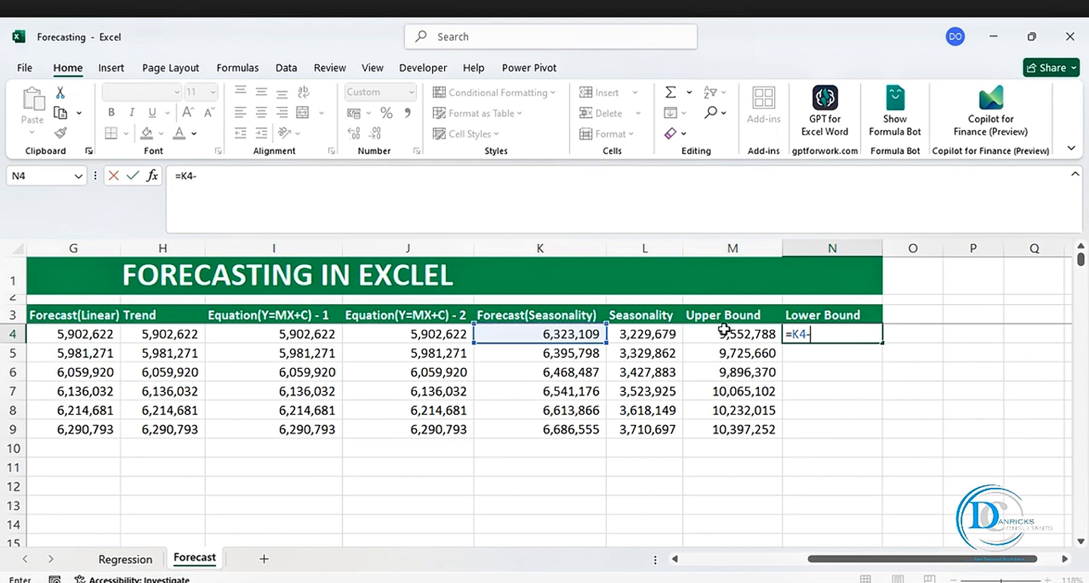
click(657, 337)
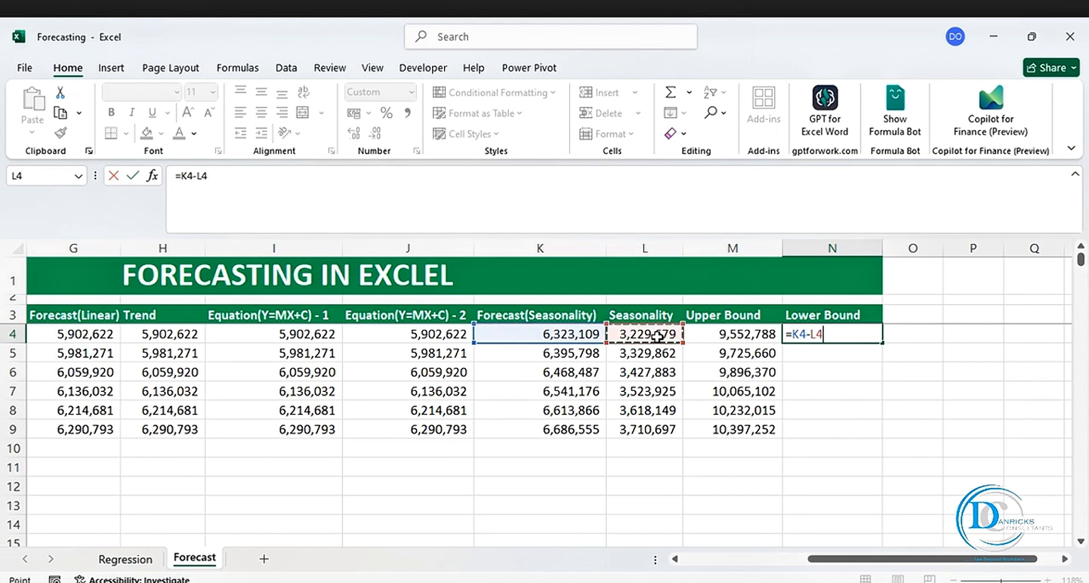
key(Return)
click(837, 331)
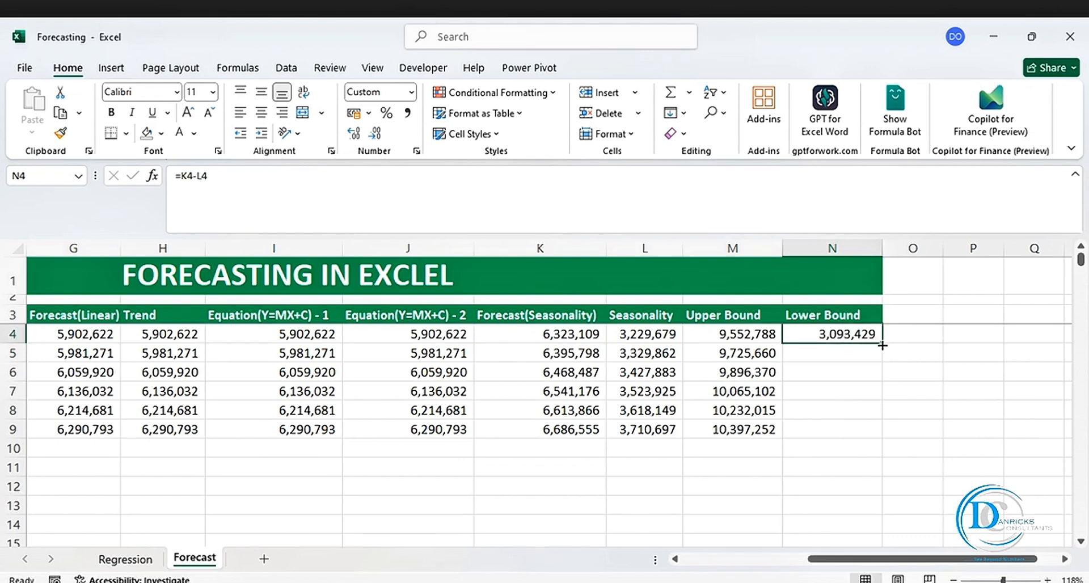
drag(882, 345, 890, 438)
Select the Date and Revenue data in B3:C21 with its headings and start a Forecast Sheet from it
drag(846, 561, 743, 564)
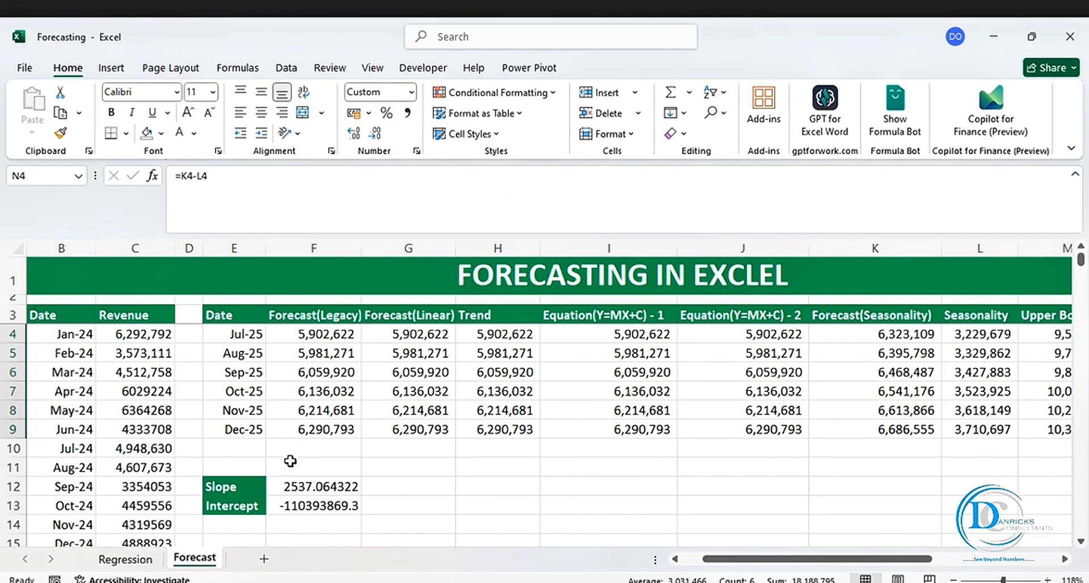
drag(709, 561, 794, 559)
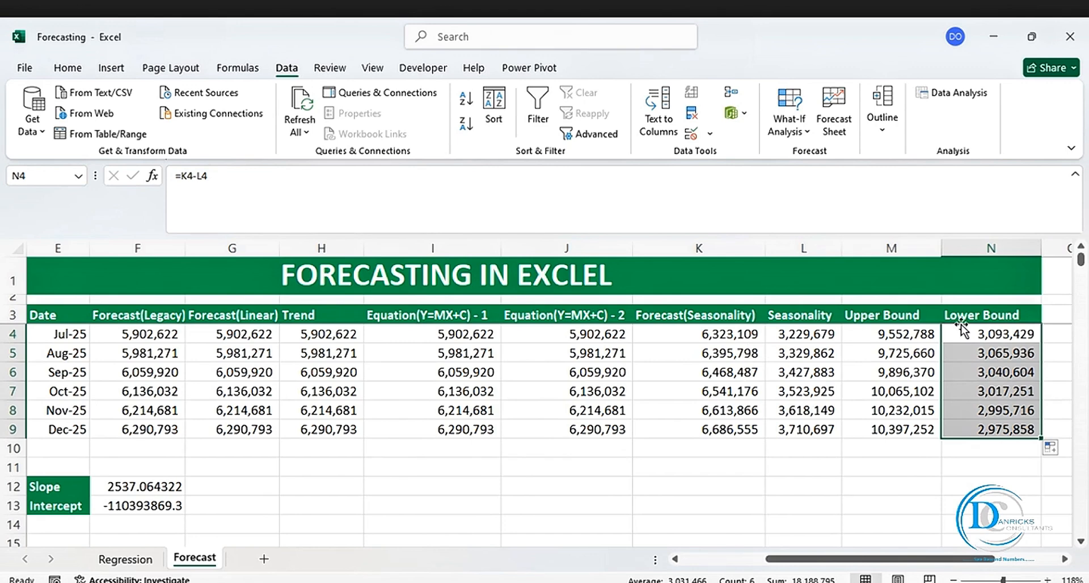
drag(779, 567, 687, 562)
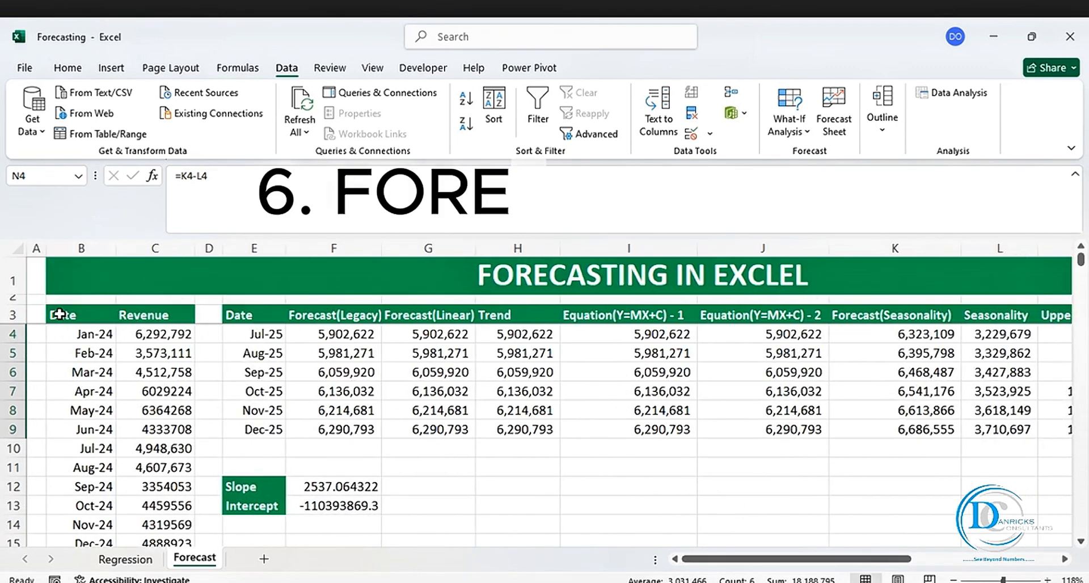
drag(60, 315, 158, 507)
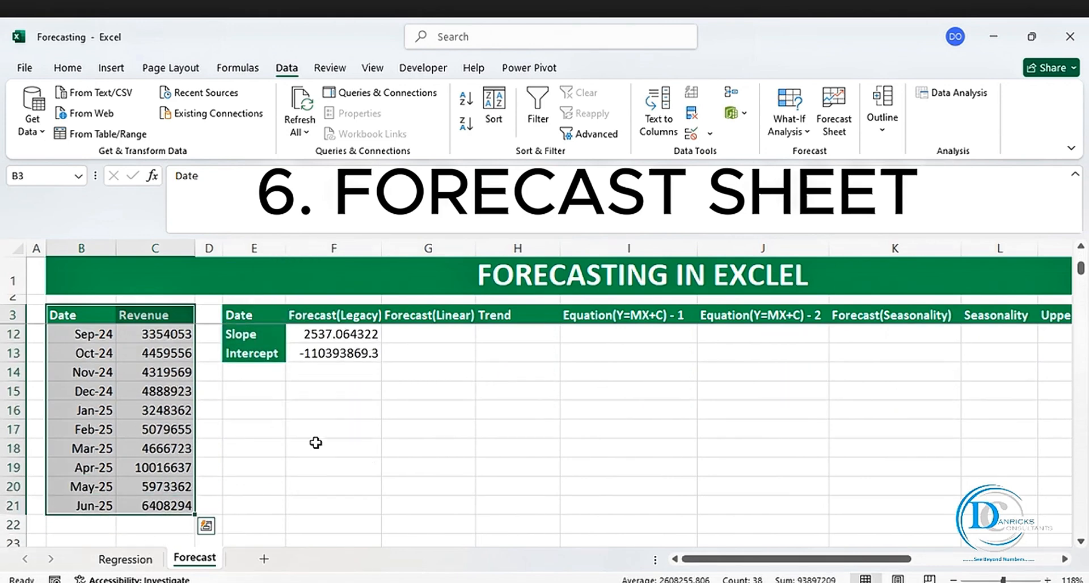
click(834, 108)
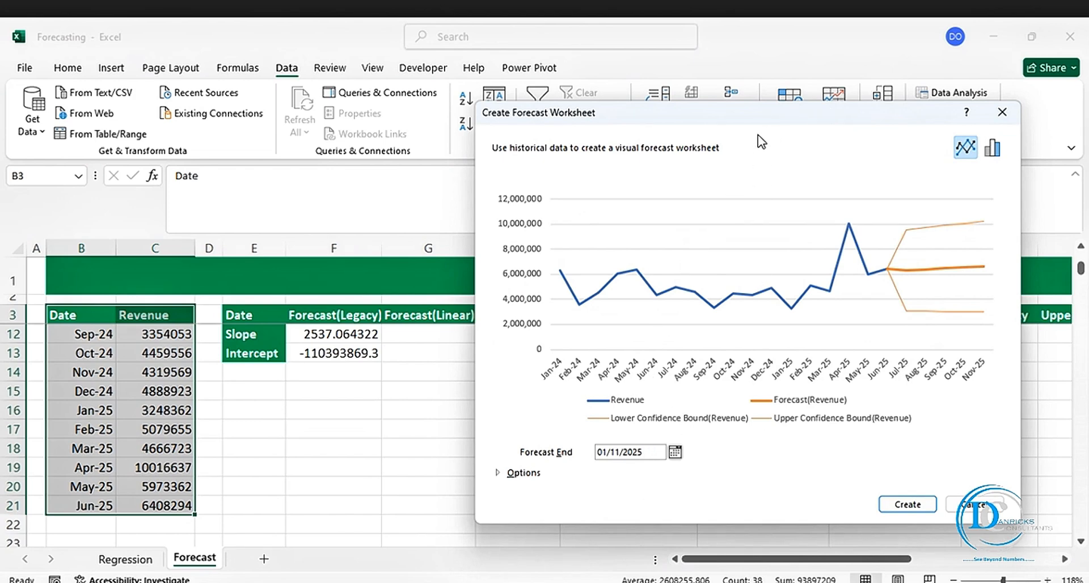
drag(754, 124, 364, 121)
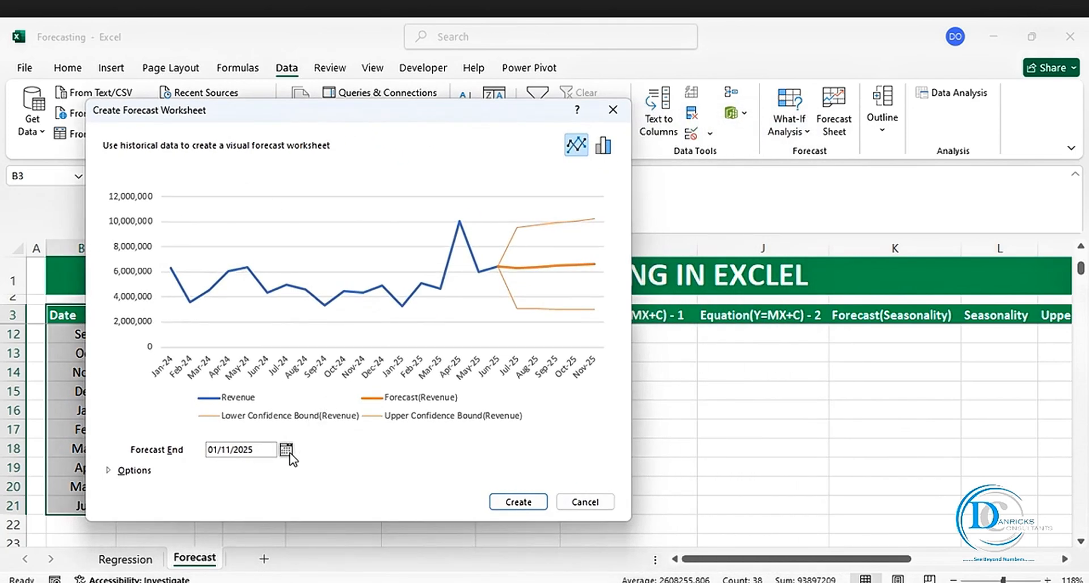
drag(395, 121, 791, 121)
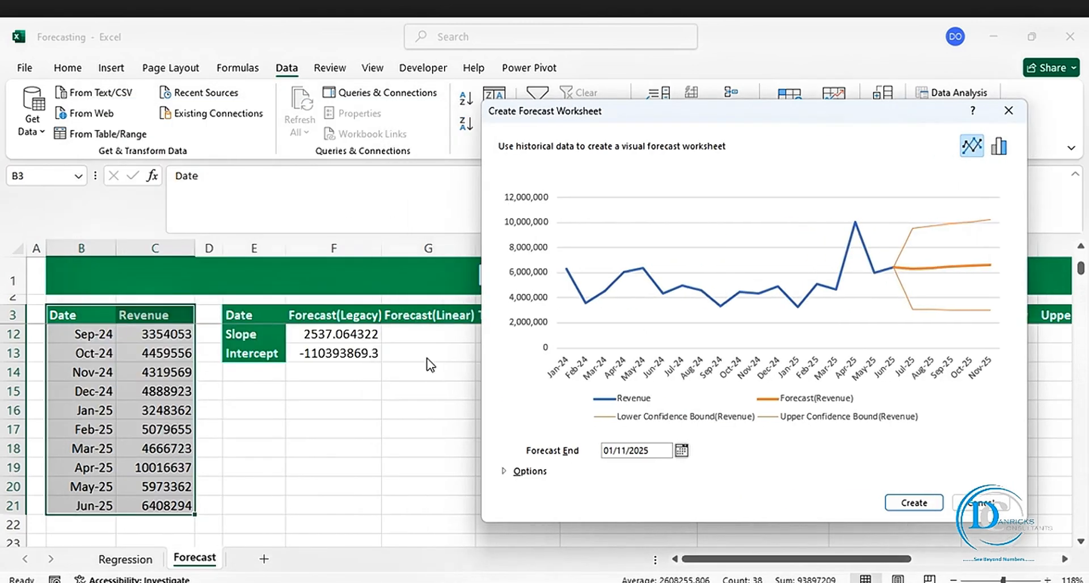
Set the forecast end to 31/12/2025, expand the forecast options and create the worksheet with a line chart and 95% confidence interval
click(682, 452)
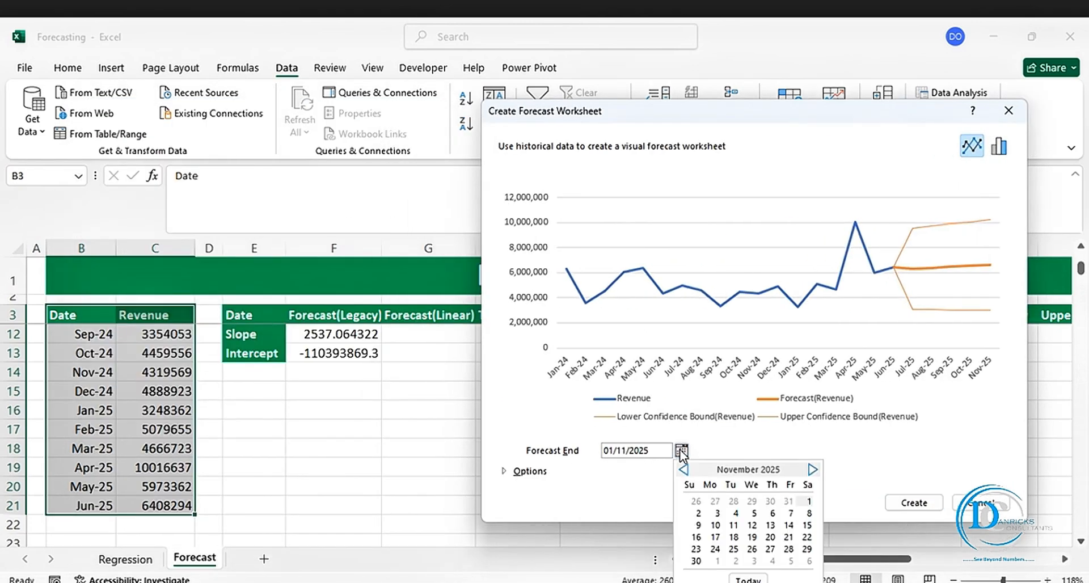
click(812, 471)
click(753, 549)
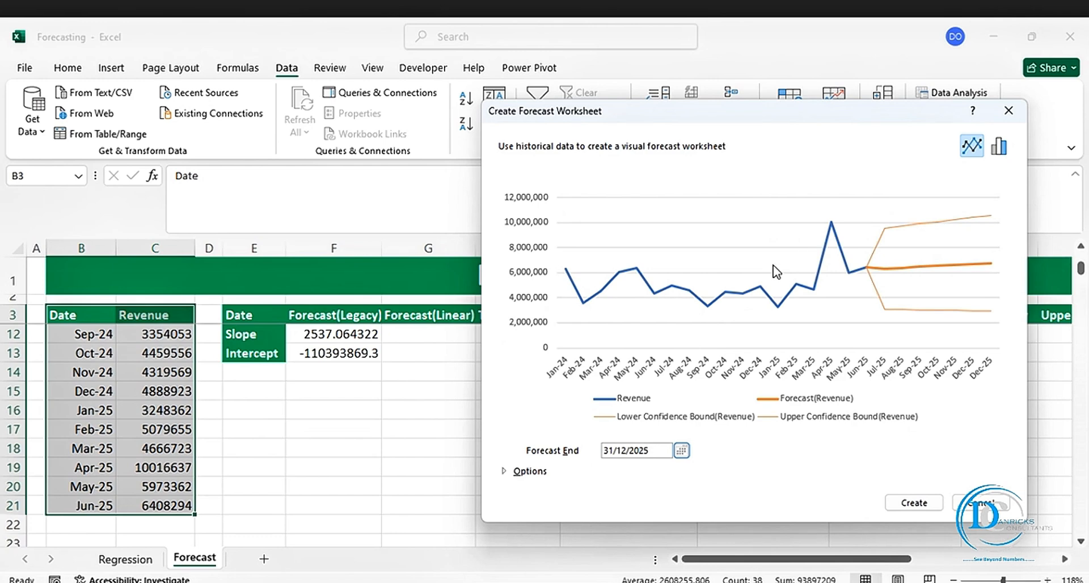
click(505, 472)
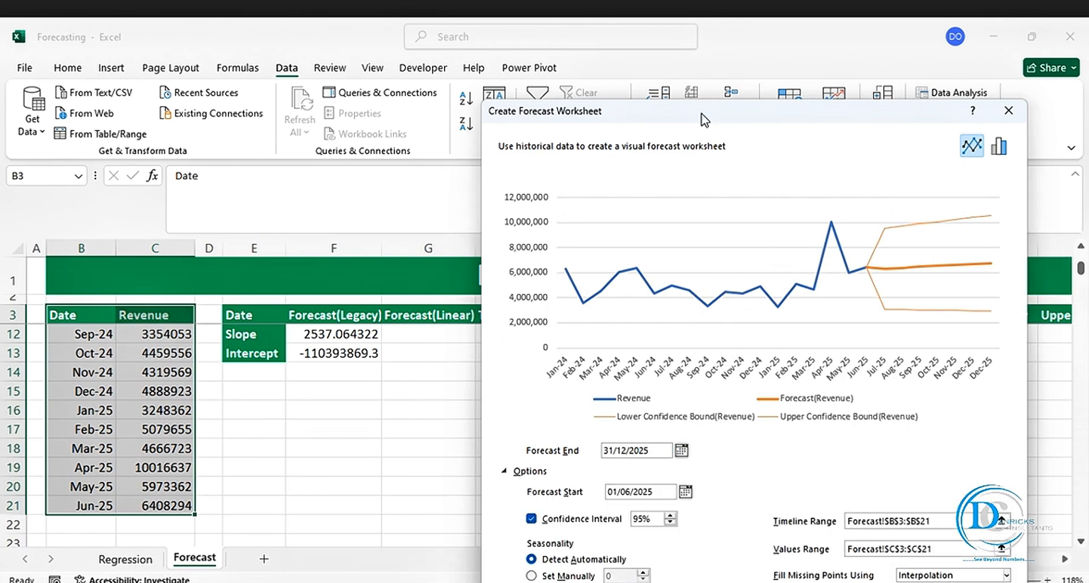
drag(704, 119, 458, 53)
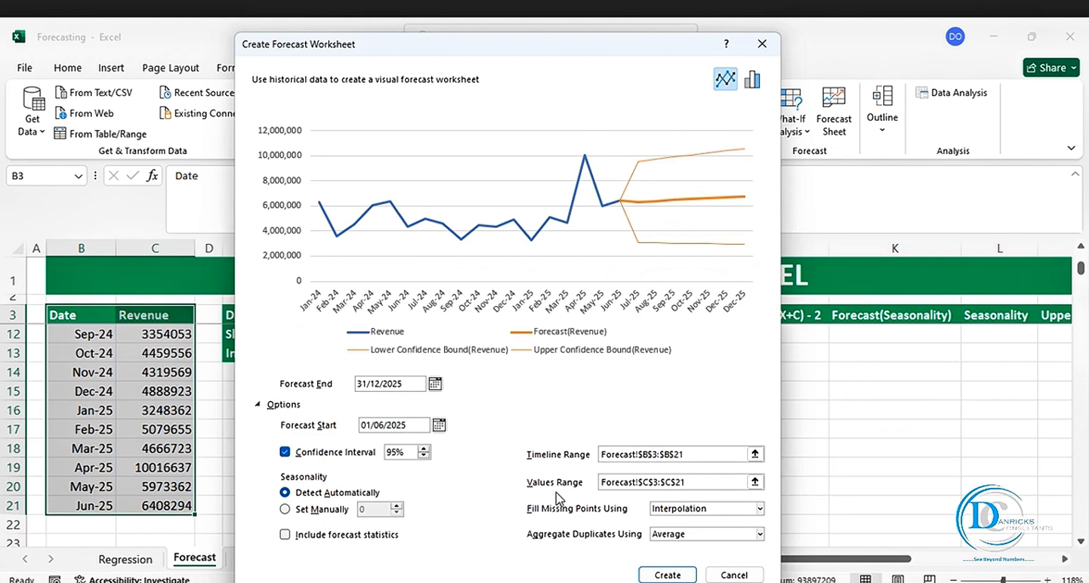
click(654, 575)
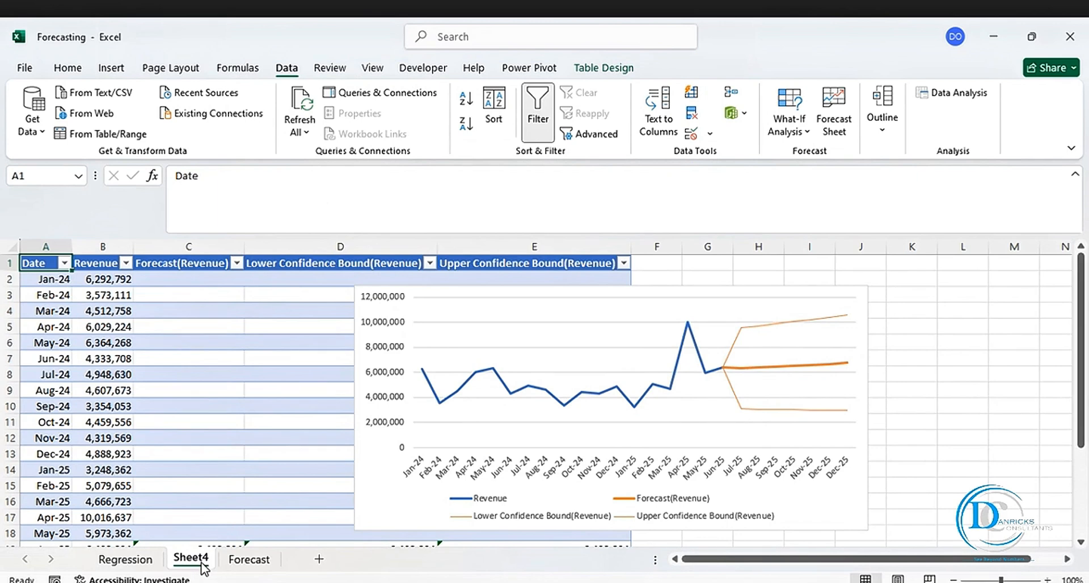
Rename the new forecast worksheet as Forecast - 2
double_click(190, 559)
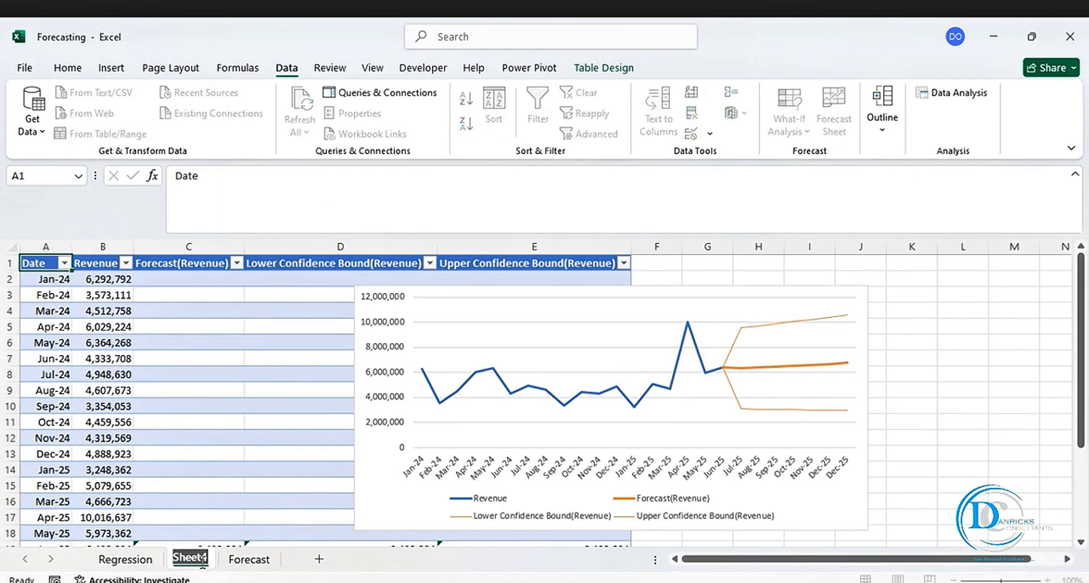
text(D)
key(BackSpace)
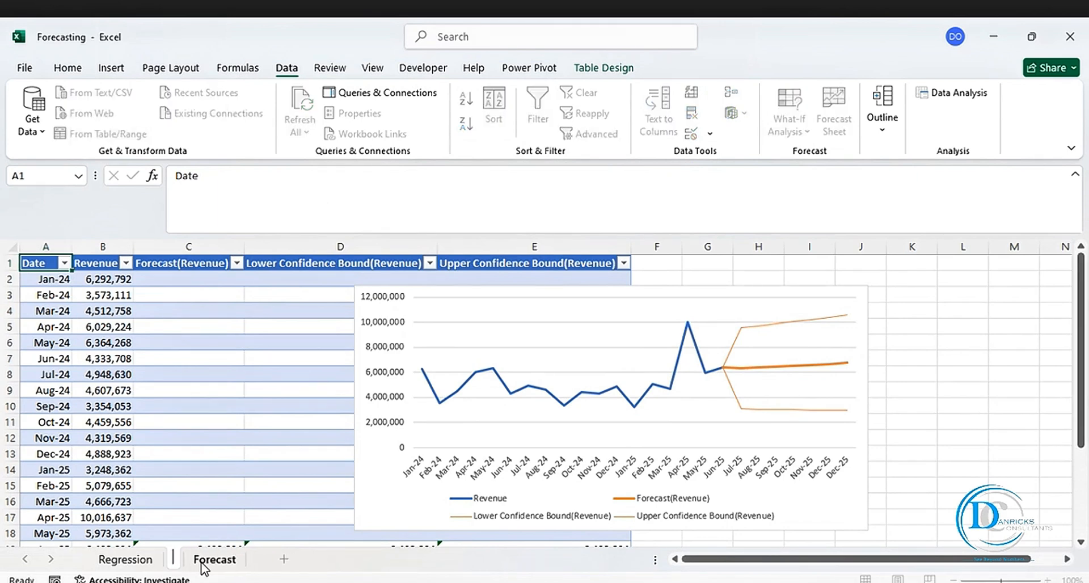
text(f)
text(orecast)
key(Return)
text(Foreca)
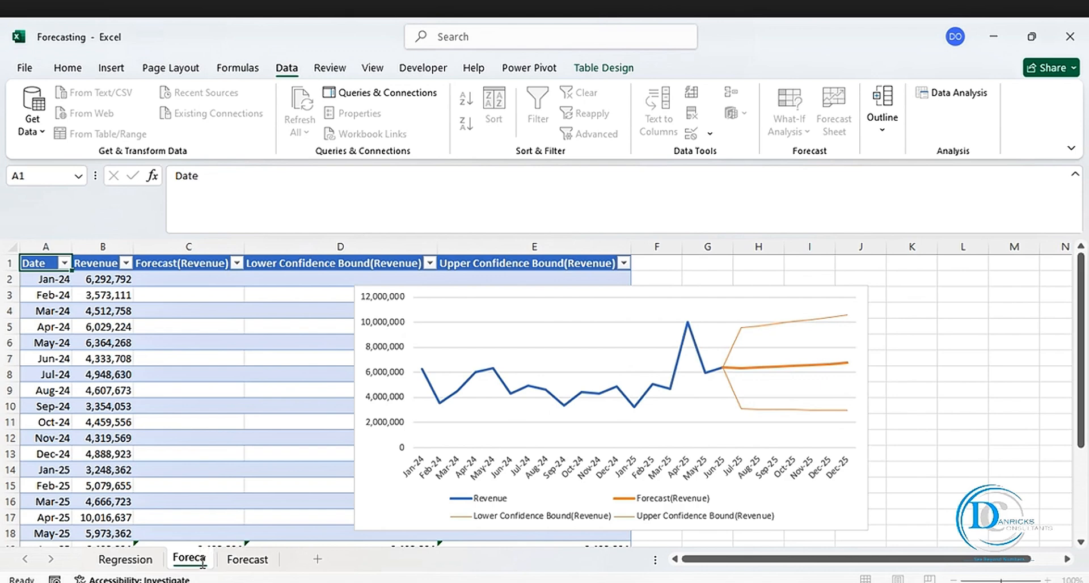
text(st -)
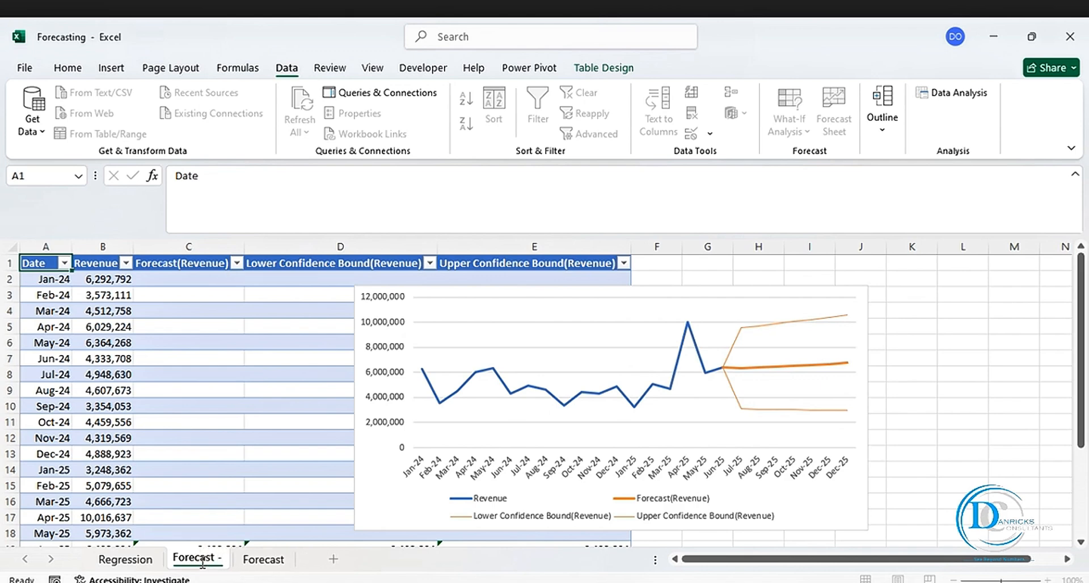
text( 2)
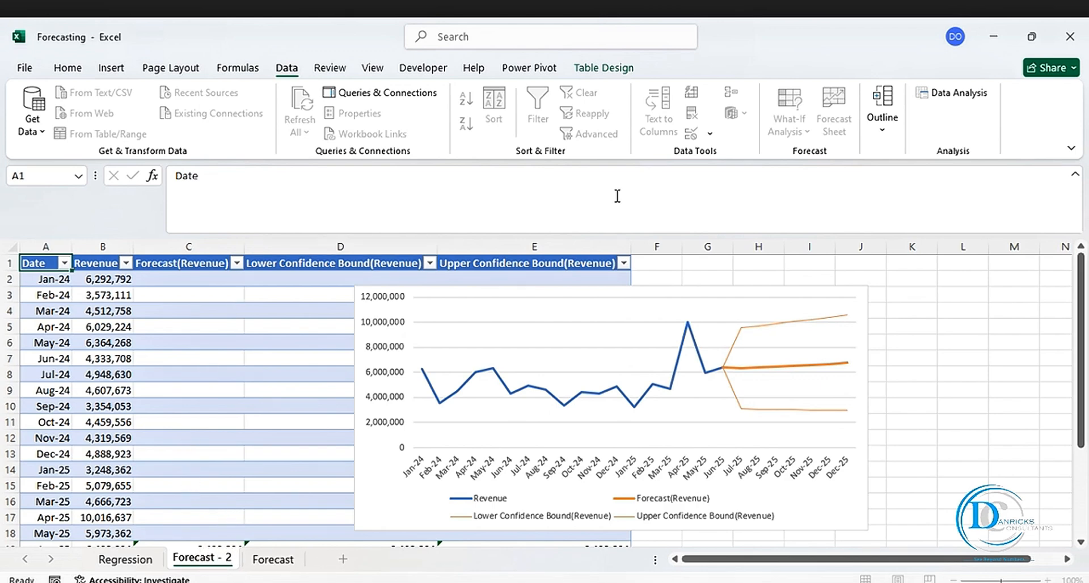
key(Return)
Apply a green Light table style with a solid header row to the forecast table
click(614, 75)
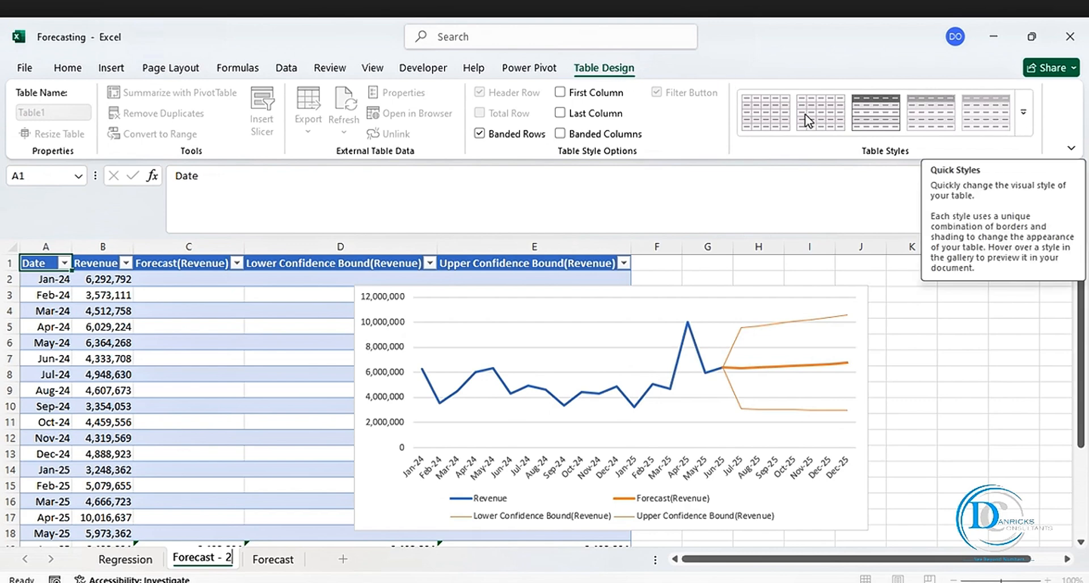
click(47, 296)
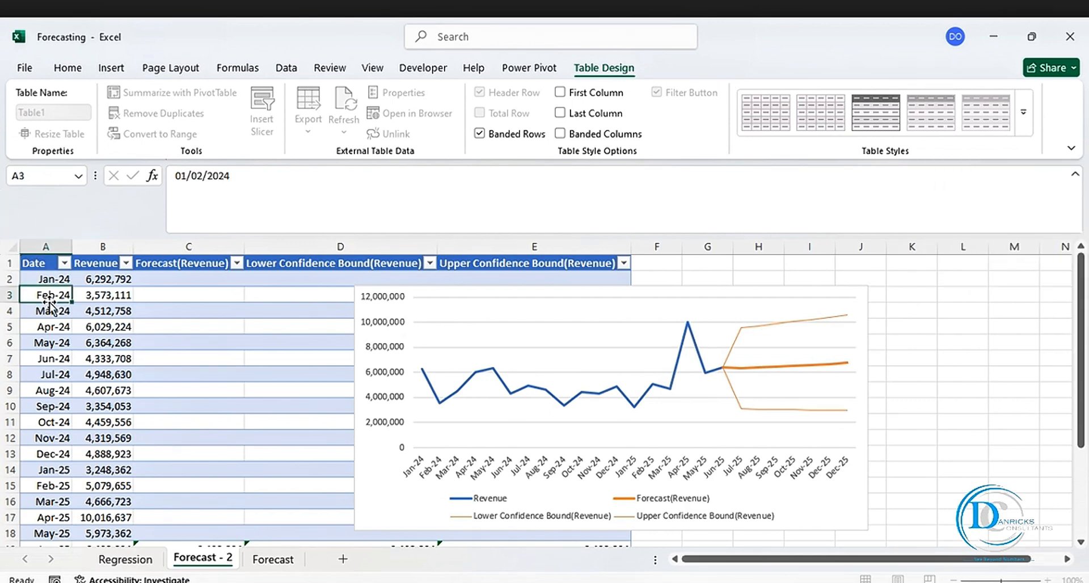
click(1024, 121)
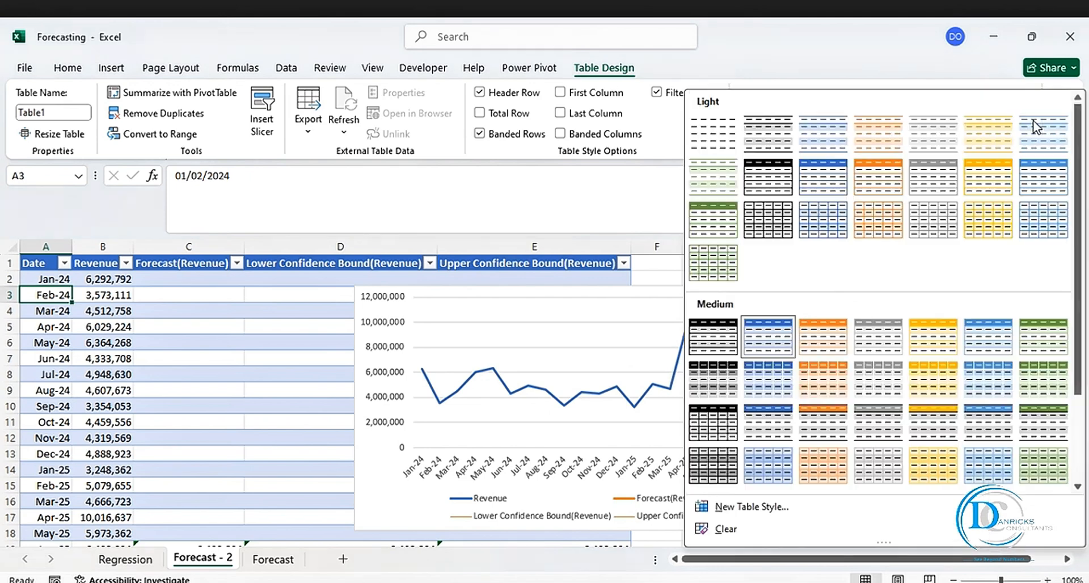
click(709, 234)
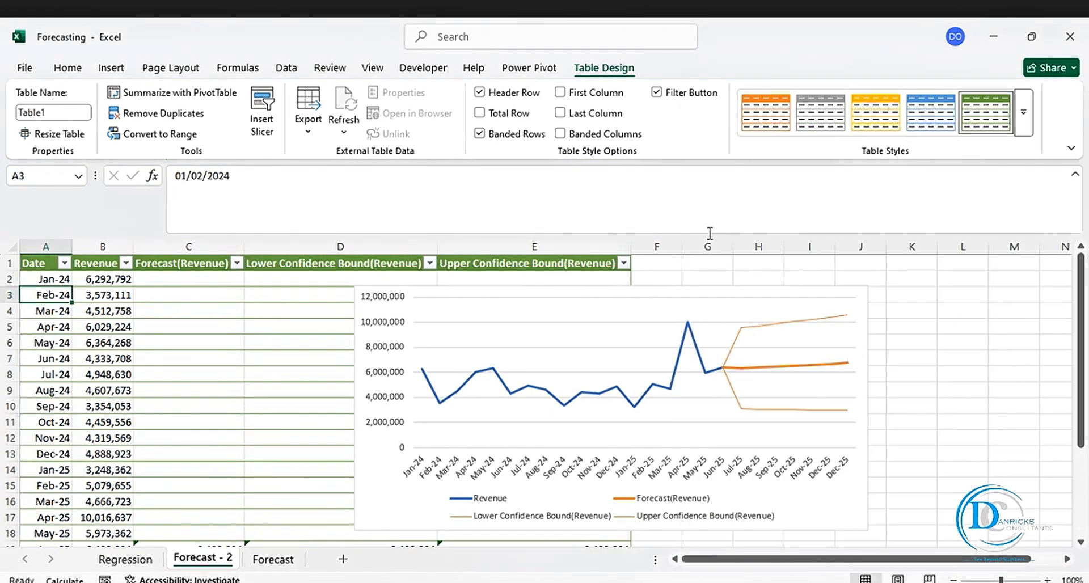
Move the forecast chart toward columns F to N and review the table's forecast and confidence bound rows
drag(513, 295, 736, 273)
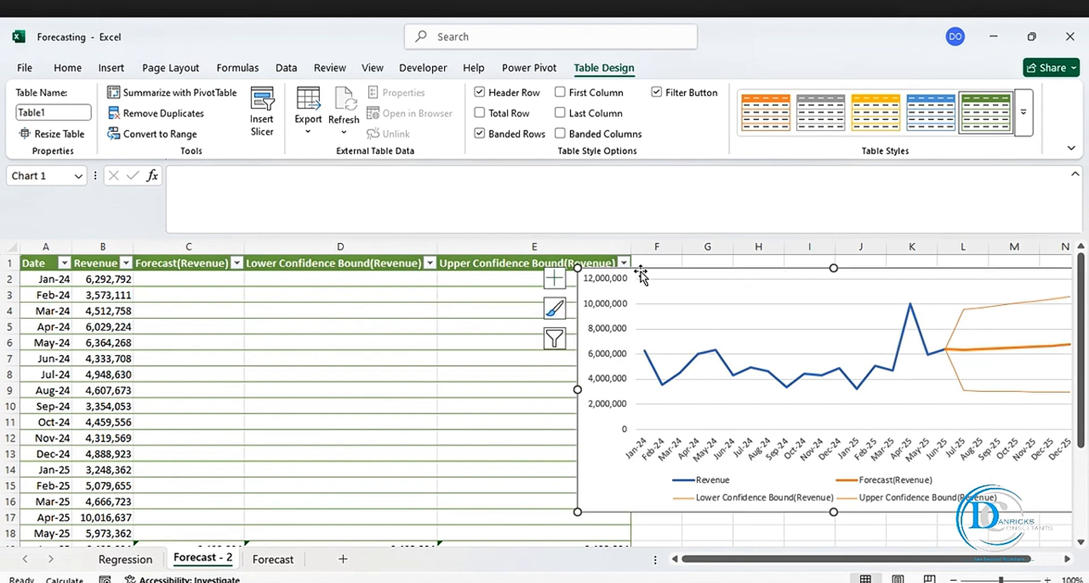
scroll(210, 364, down, 1)
scroll(210, 364, down, 2)
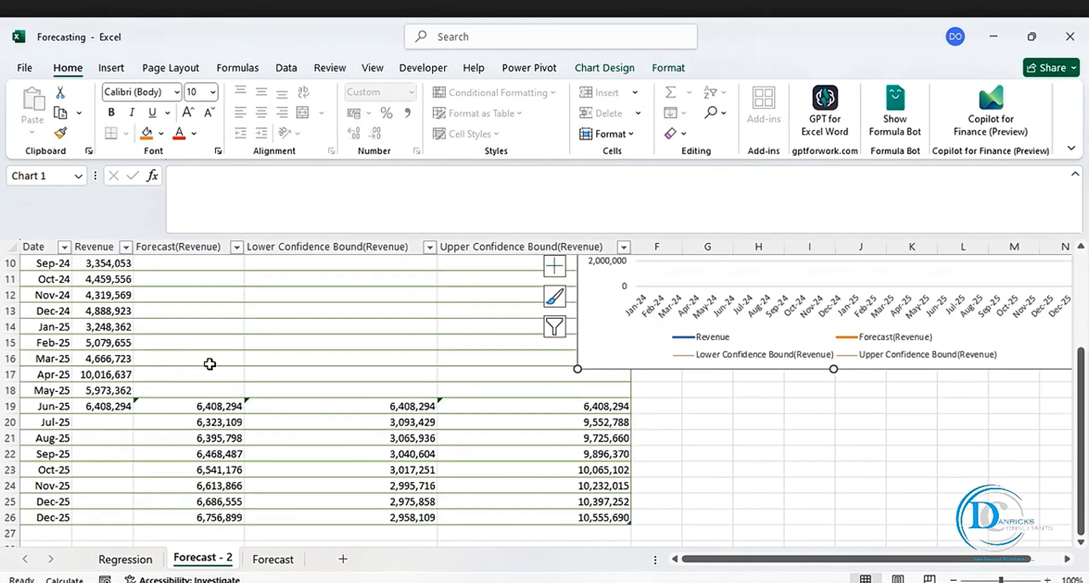
scroll(209, 364, up, 3)
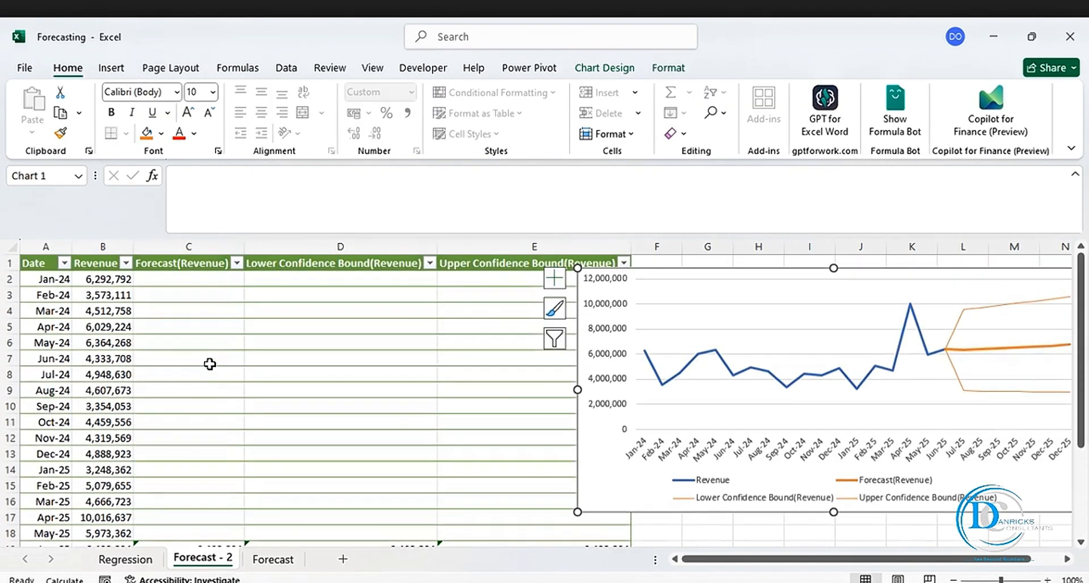
Place the forecast chart over the empty rows of columns C to E below the headings and narrow it to fit within the table
click(687, 279)
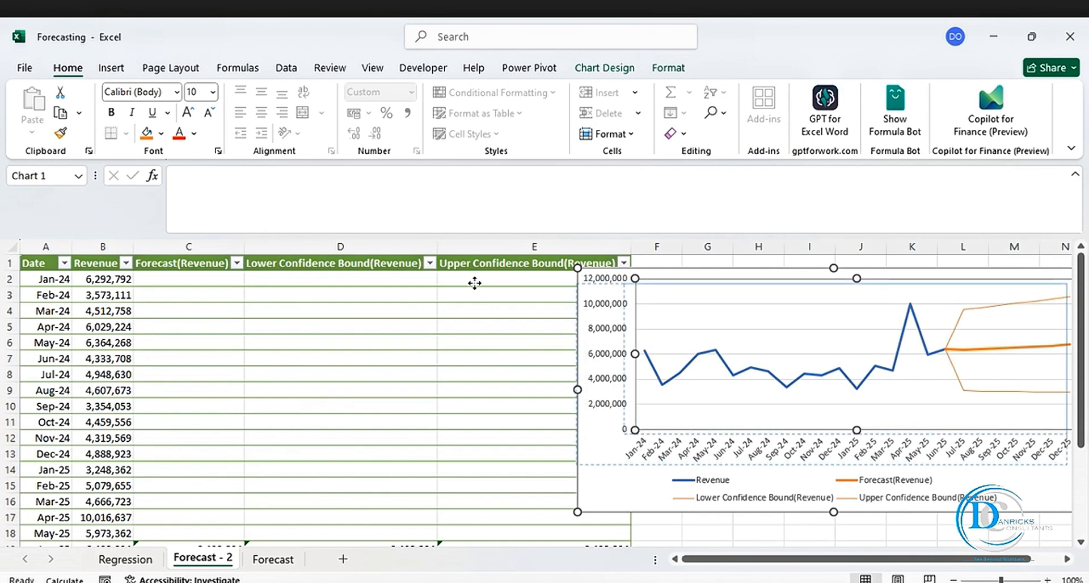
drag(475, 283, 479, 284)
click(663, 278)
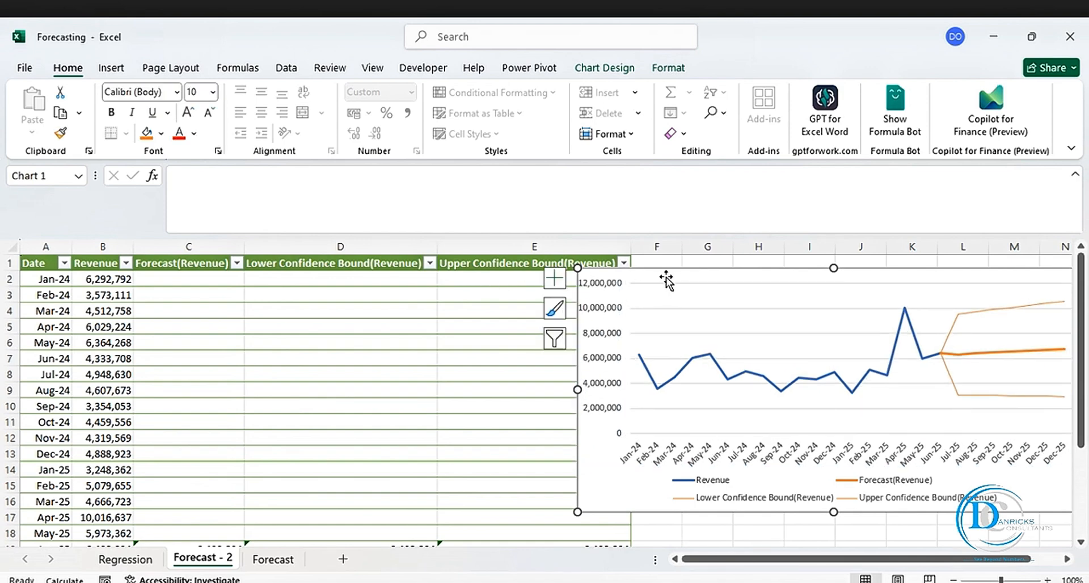
drag(673, 278, 230, 283)
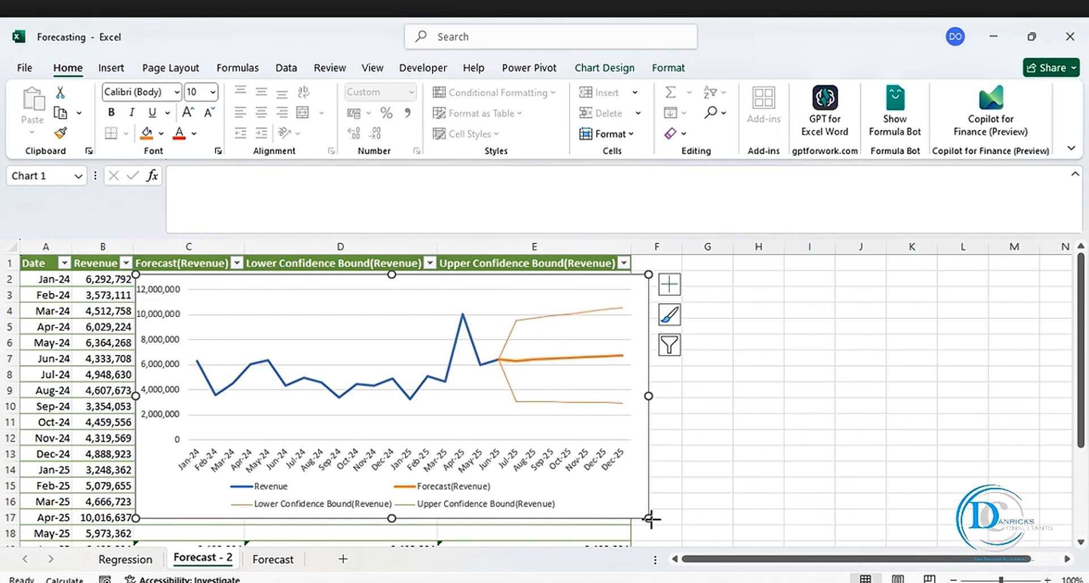
drag(651, 518, 624, 517)
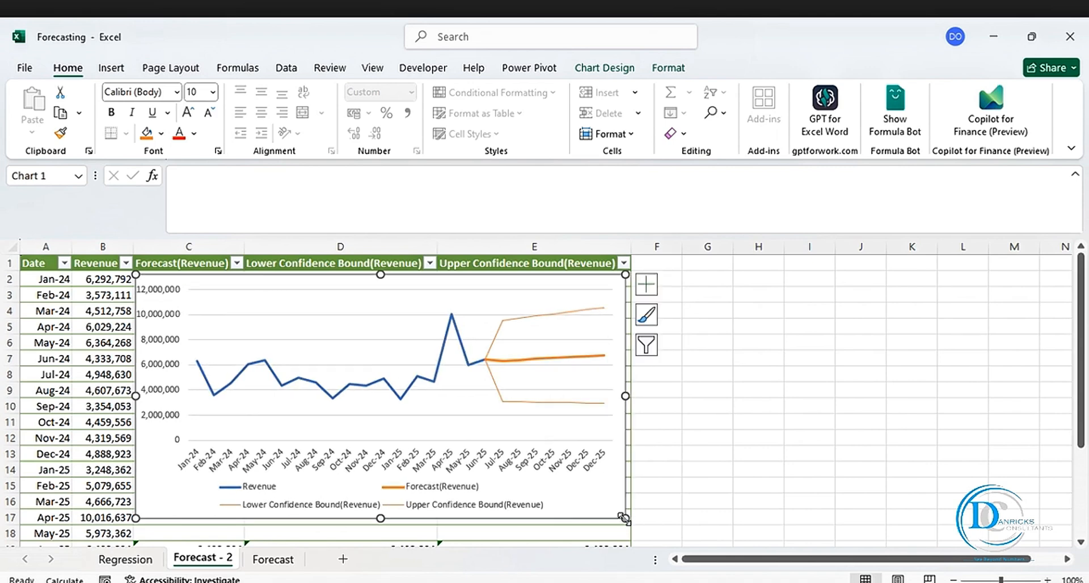
scroll(729, 400, down, 2)
scroll(729, 400, down, 3)
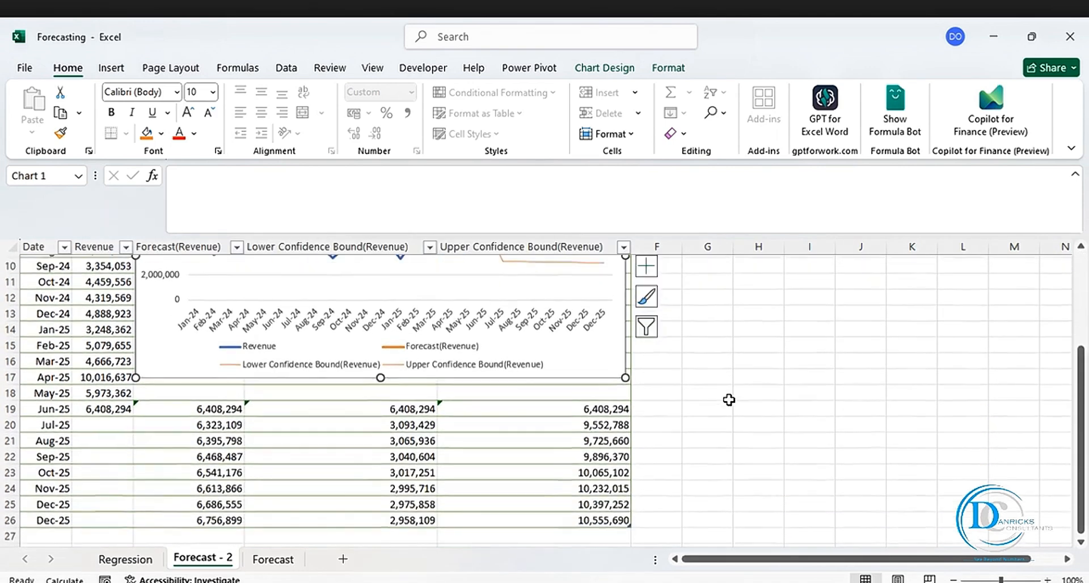
scroll(729, 400, up, 4)
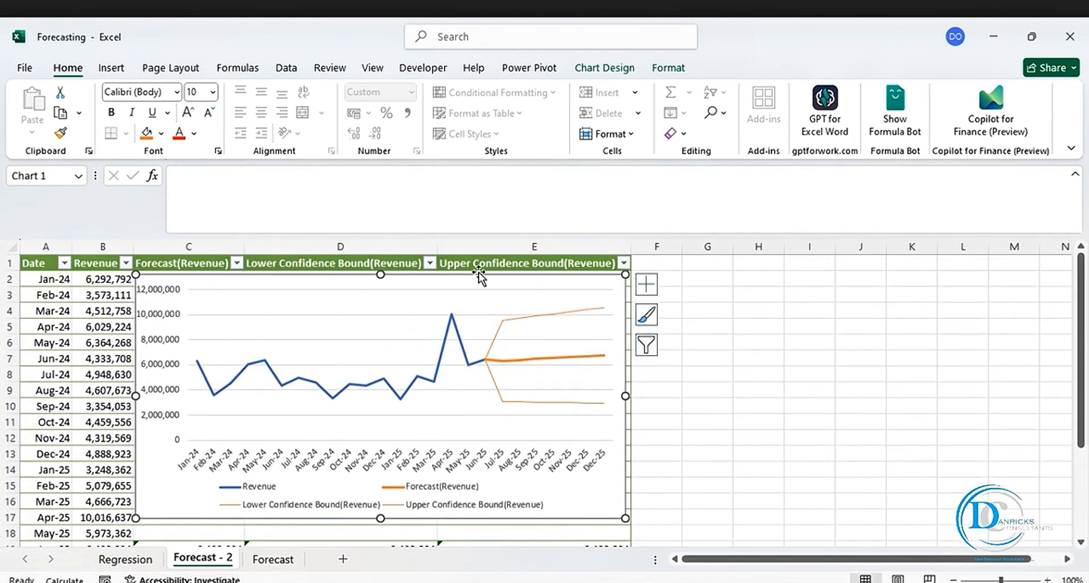
Stretch the forecast chart's top edge up slightly toward the heading row and inspect the Jun-25 point where the forecast lines begin
drag(376, 274, 376, 272)
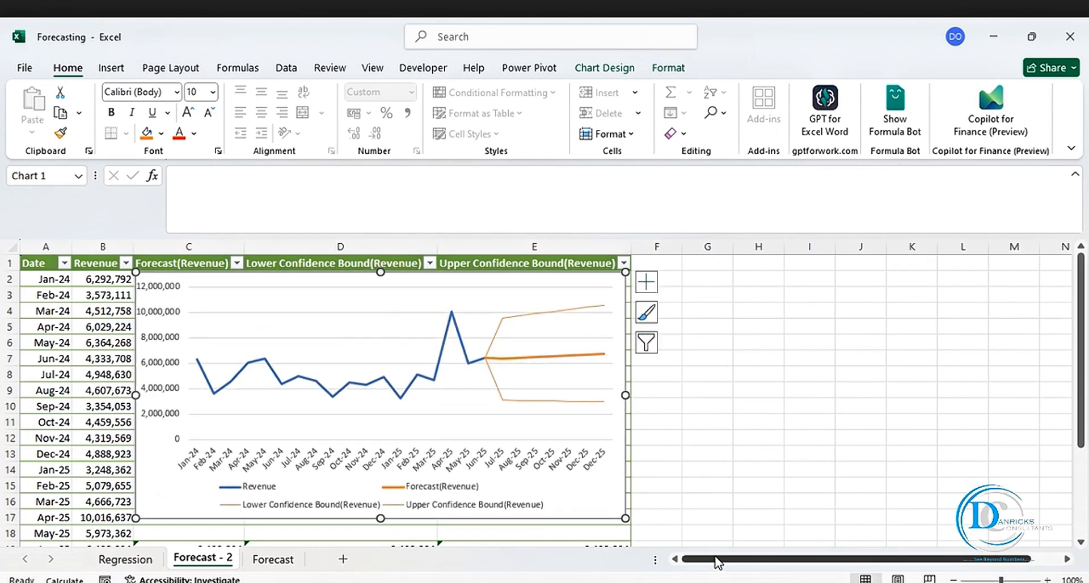
drag(716, 559, 686, 560)
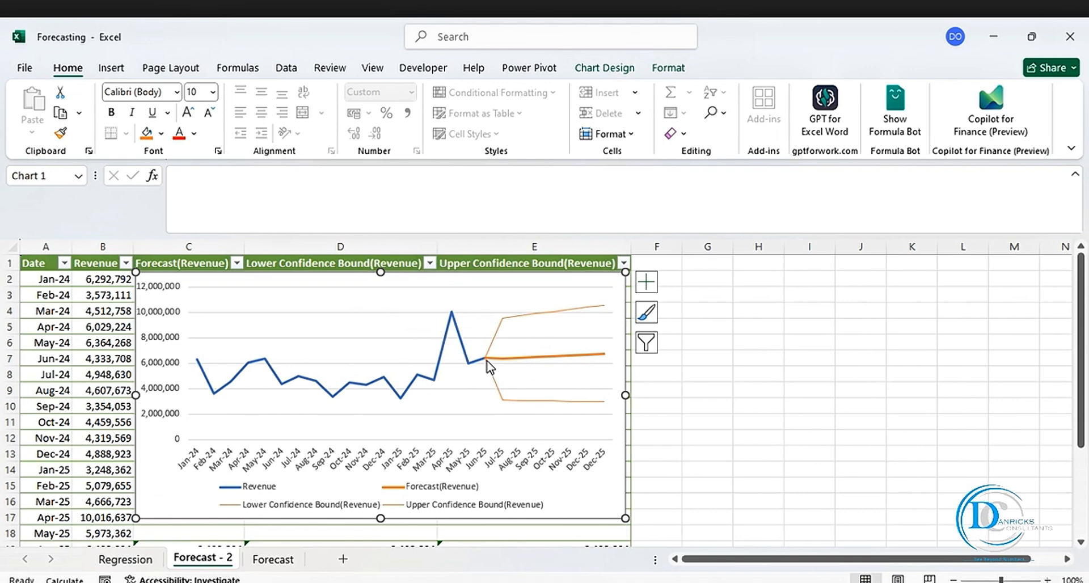
mouse_move(489, 366)
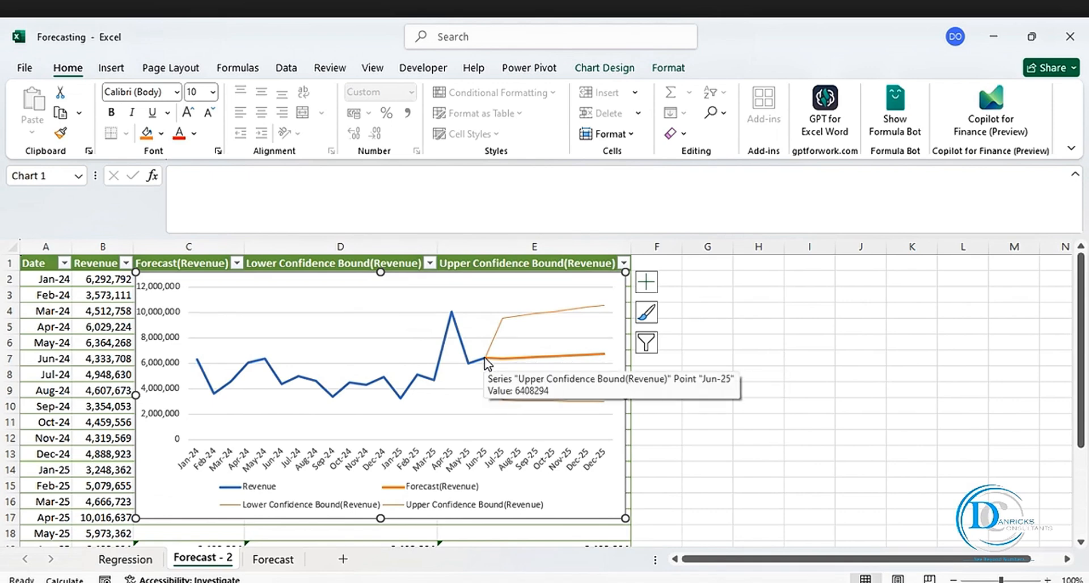
mouse_move(507, 317)
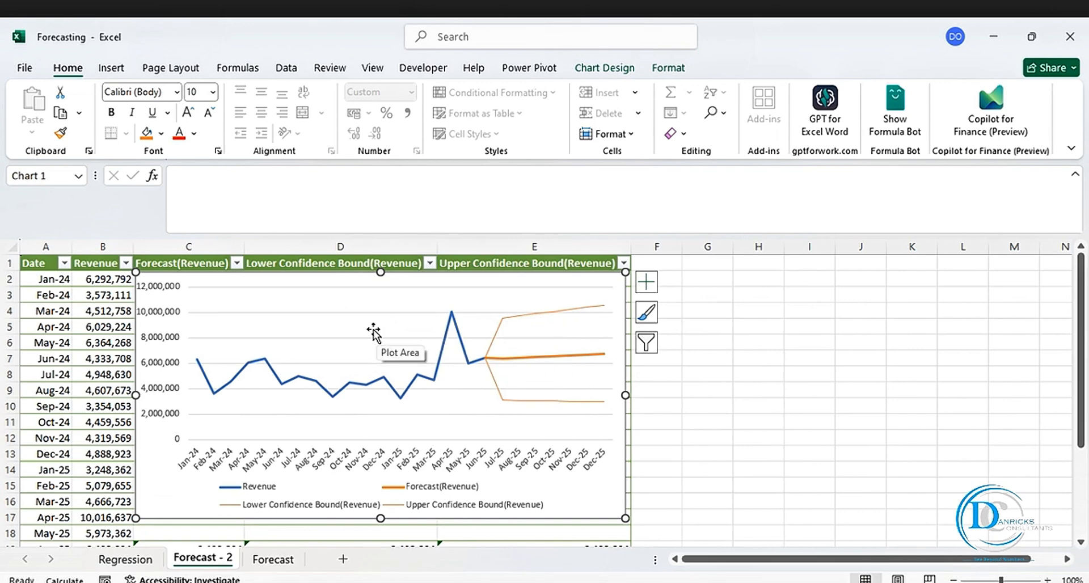
Freeze the top row of the Forecast - 2 sheet so the table headings stay in view
scroll(373, 333, down, 1)
scroll(373, 333, up, 1)
click(10, 263)
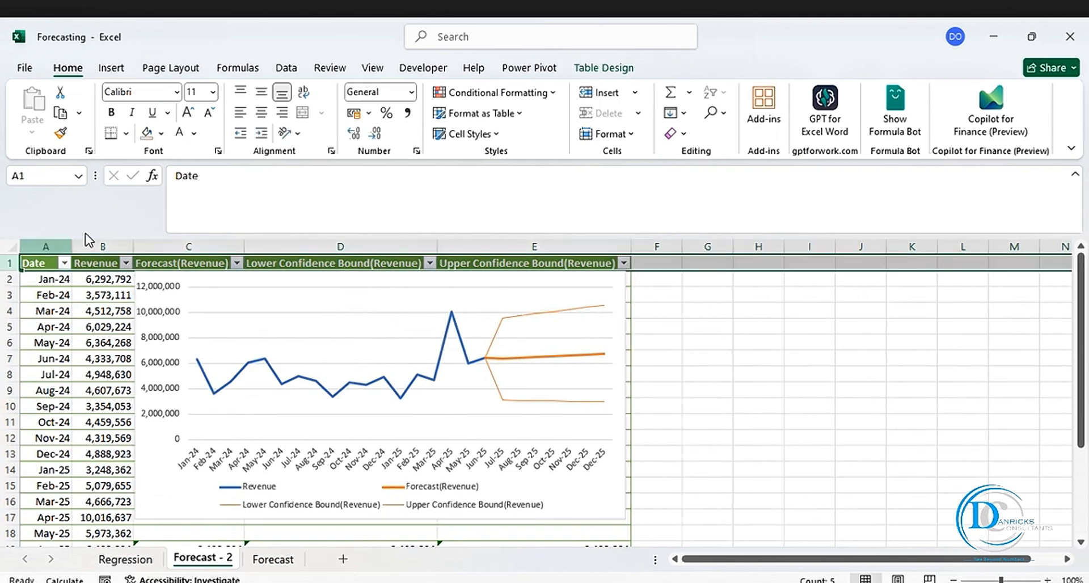
click(373, 67)
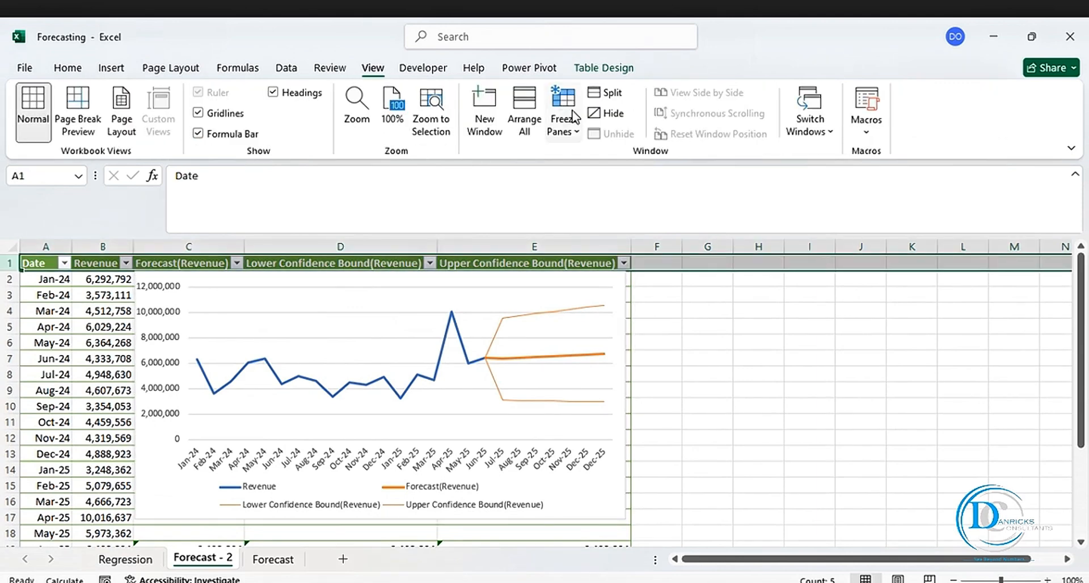
click(576, 135)
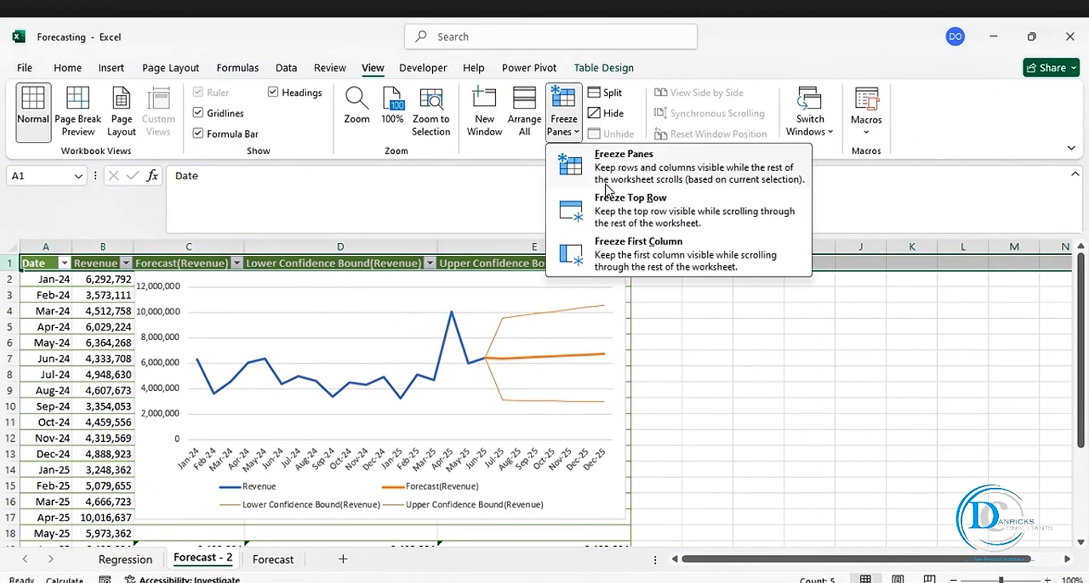
click(636, 210)
scroll(448, 386, down, 1)
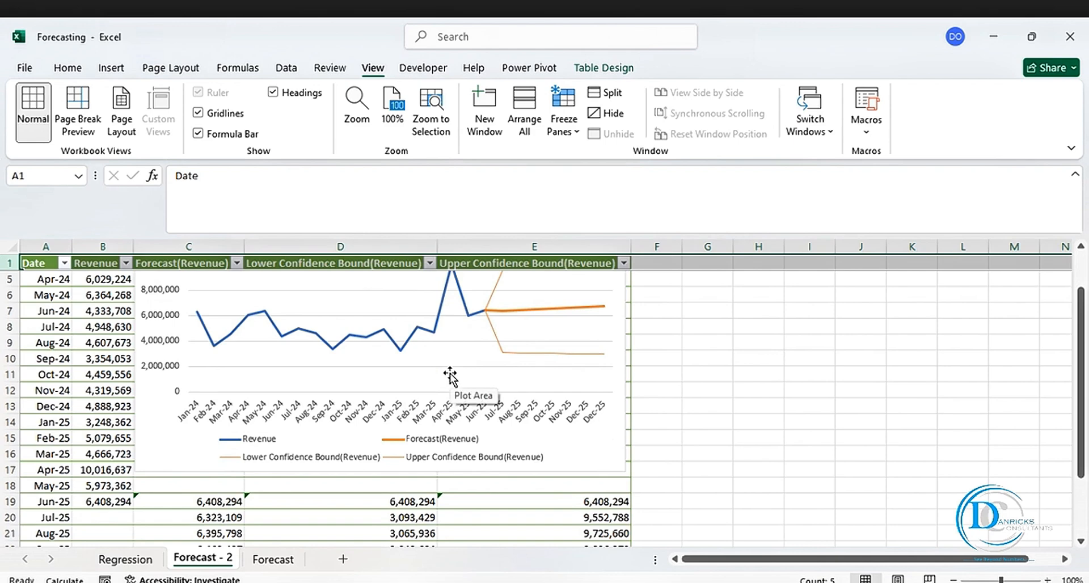
Examine the Jul-25 forecast formula in C20 and the lower confidence bound formula in D20
scroll(450, 376, down, 3)
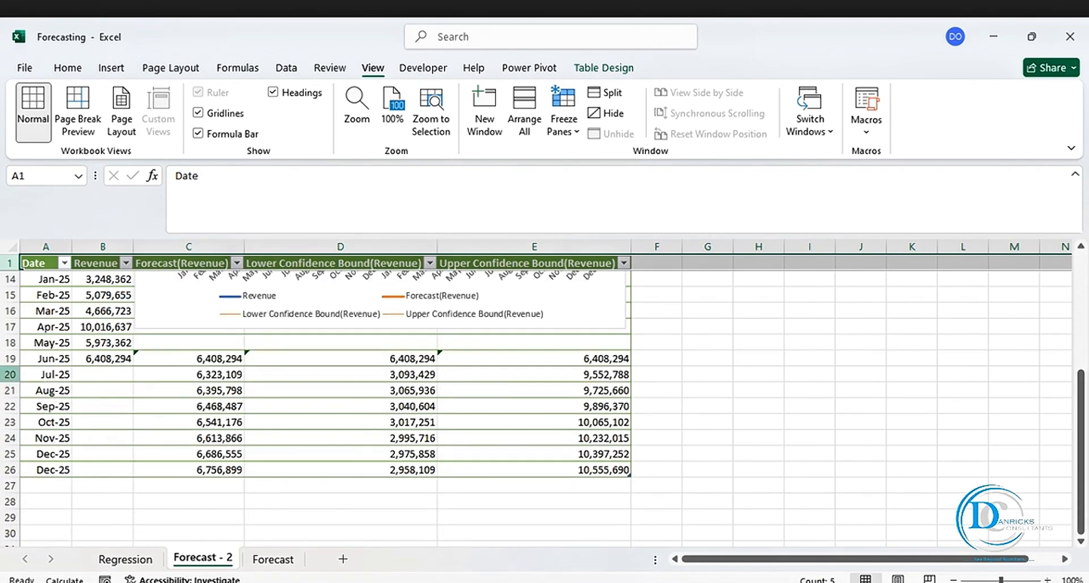
click(10, 374)
click(210, 374)
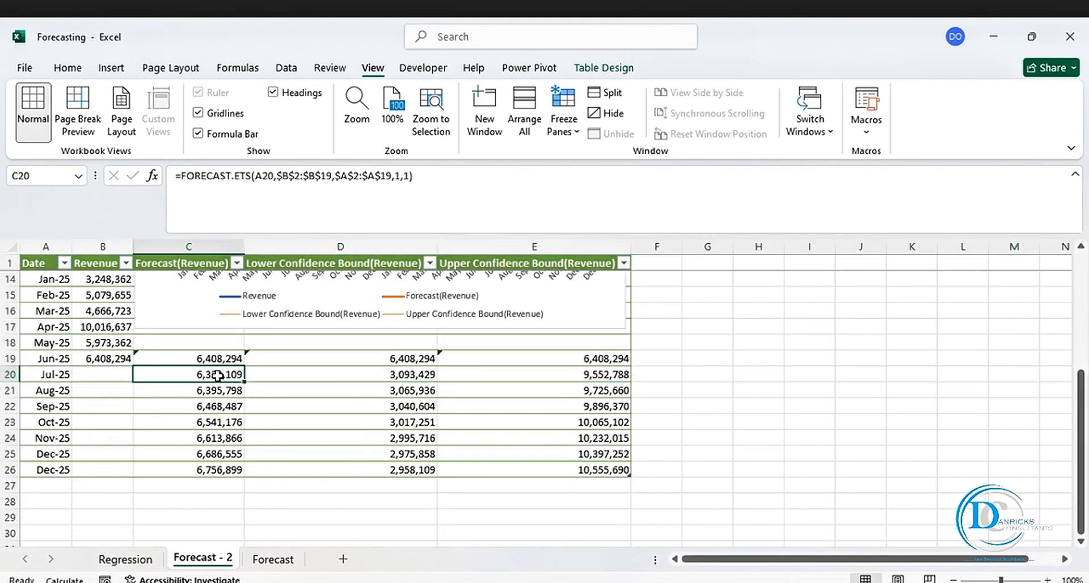
click(412, 378)
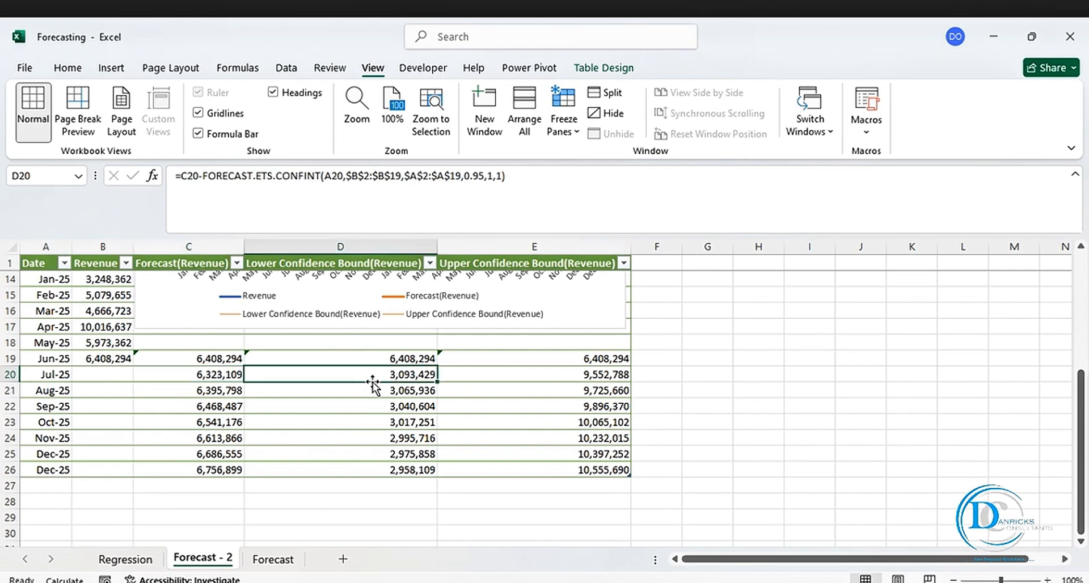
click(226, 376)
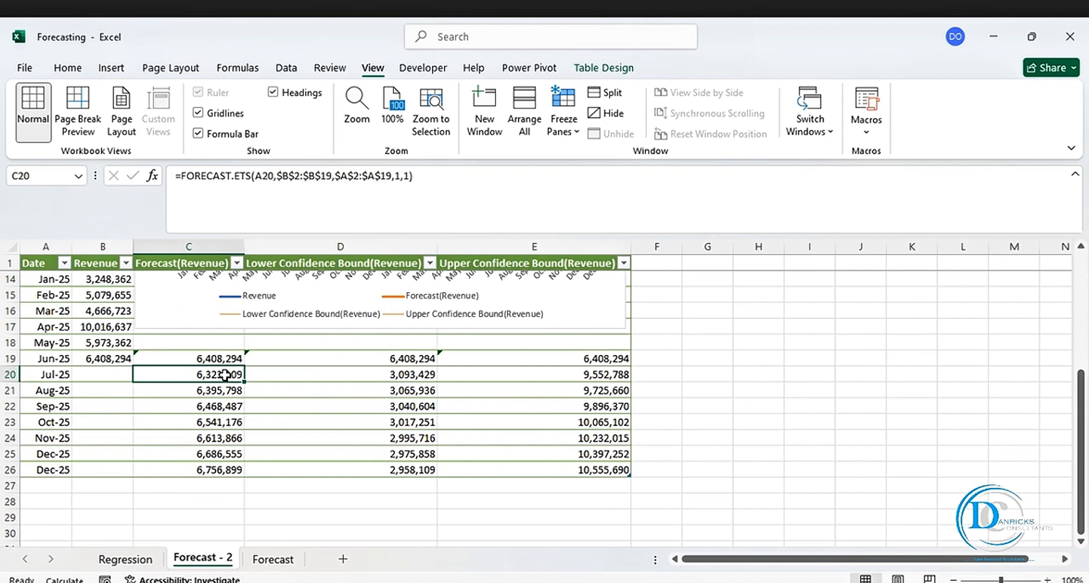
Compare the forecast values in C20:C26 with the Forecast(Seasonality) values in K4:K9 on the Forecast sheet
drag(226, 375, 216, 471)
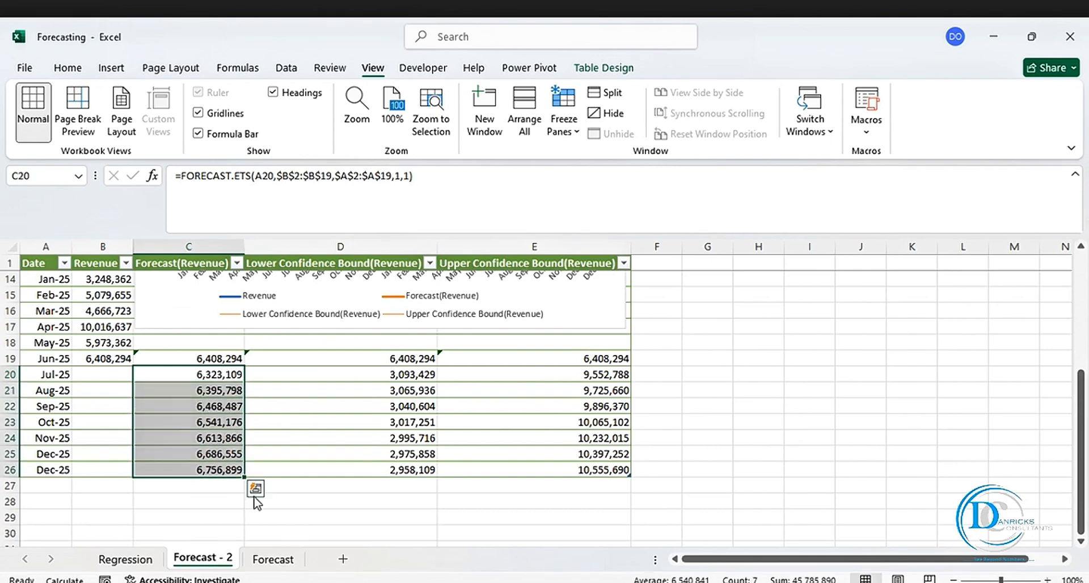
click(273, 560)
scroll(560, 474, down, 2)
scroll(560, 473, up, 2)
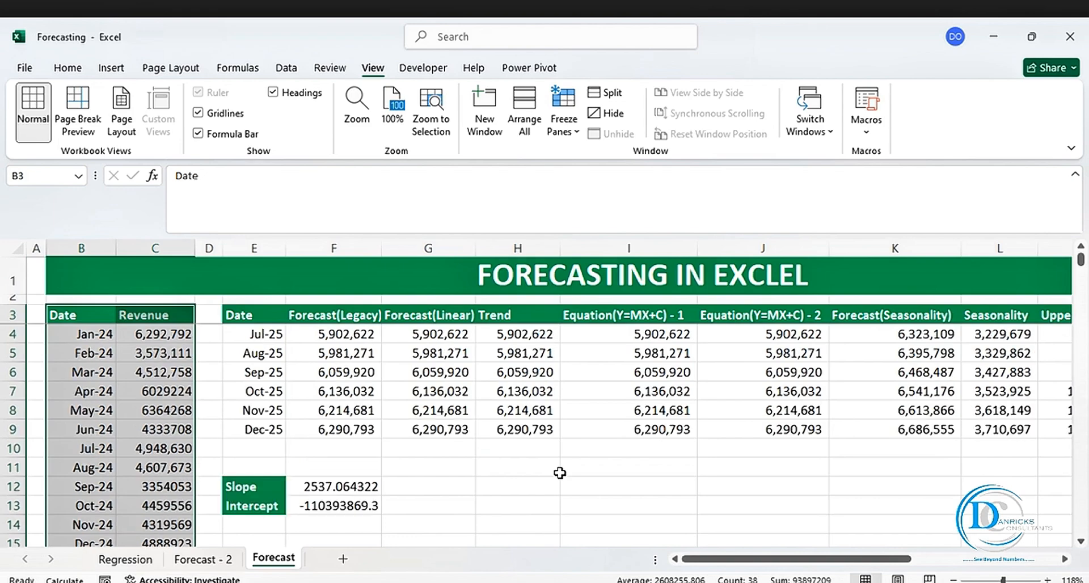
drag(909, 339, 911, 436)
click(213, 561)
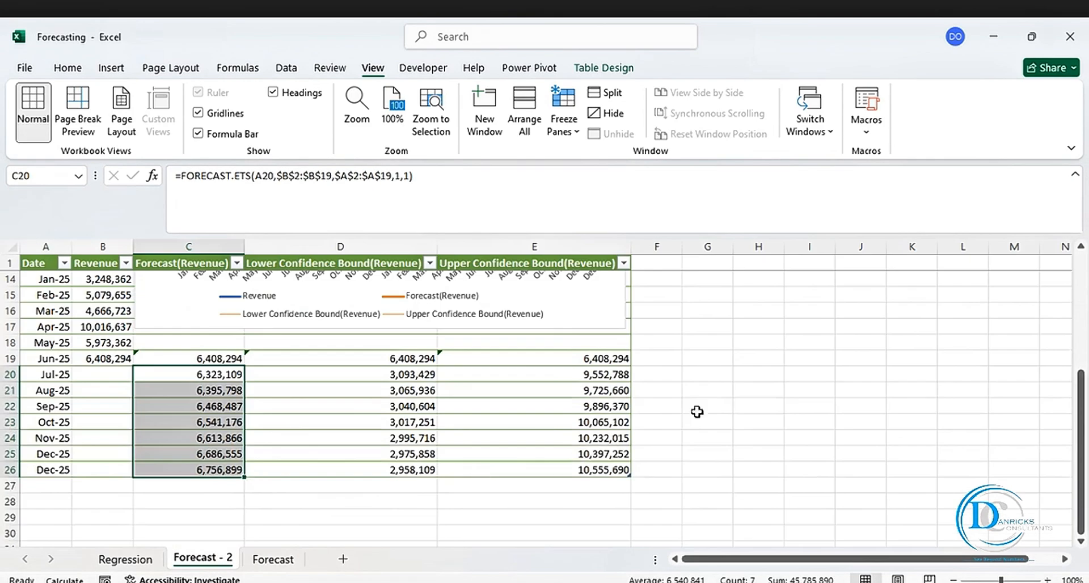
Enter a formula in H20 testing whether the Jul-25 Forecast(Revenue) value in C20 equals Forecast!K4
click(752, 361)
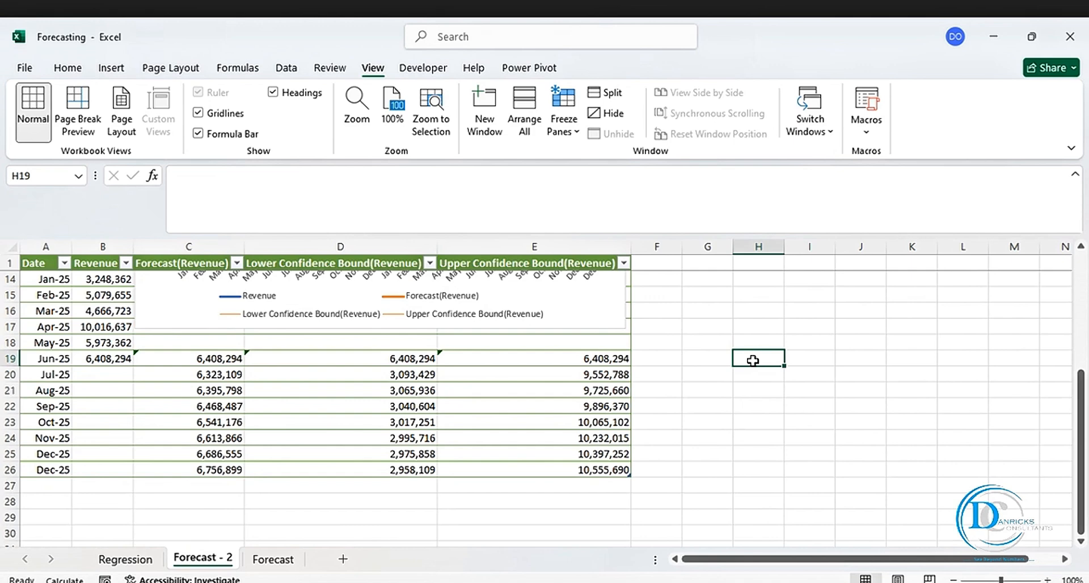
click(748, 373)
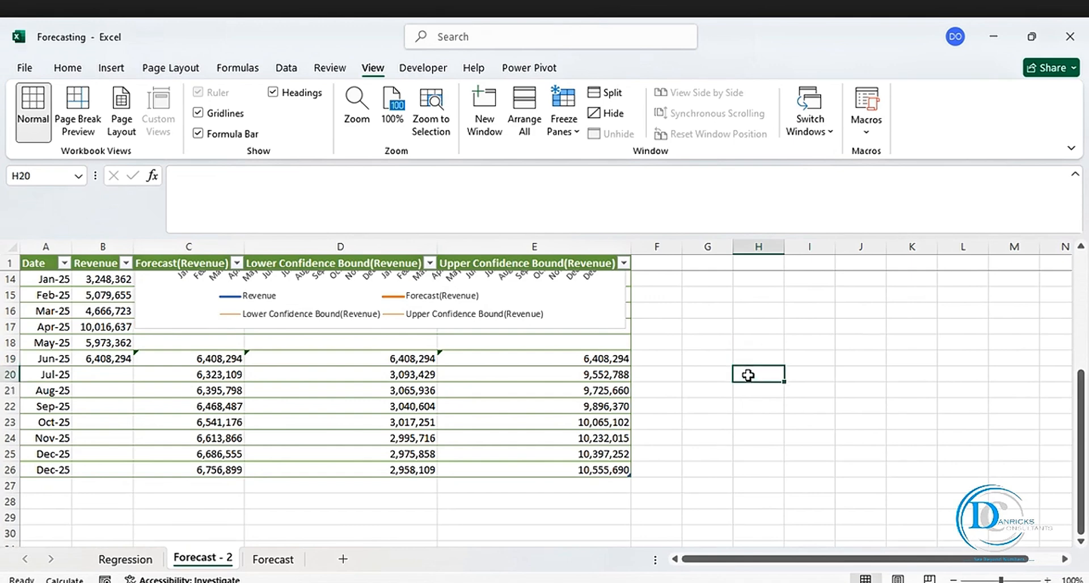
text(=)
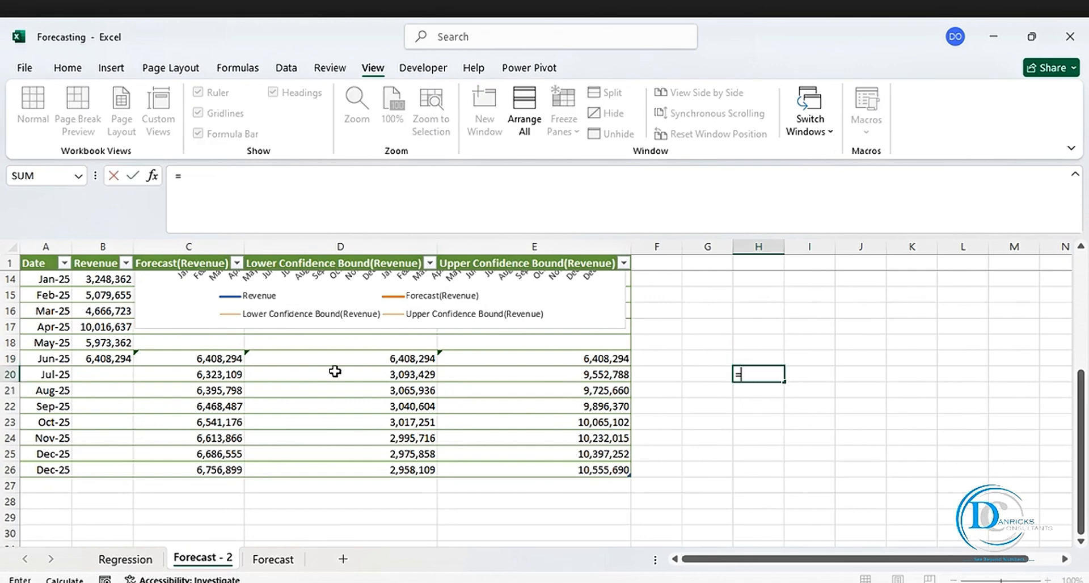
click(198, 374)
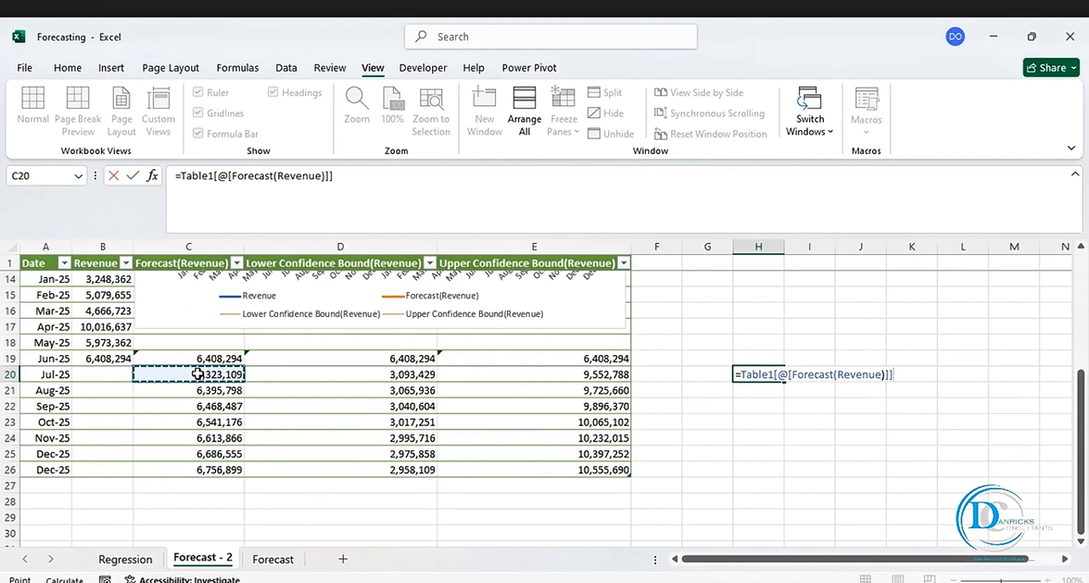
text(=)
click(278, 561)
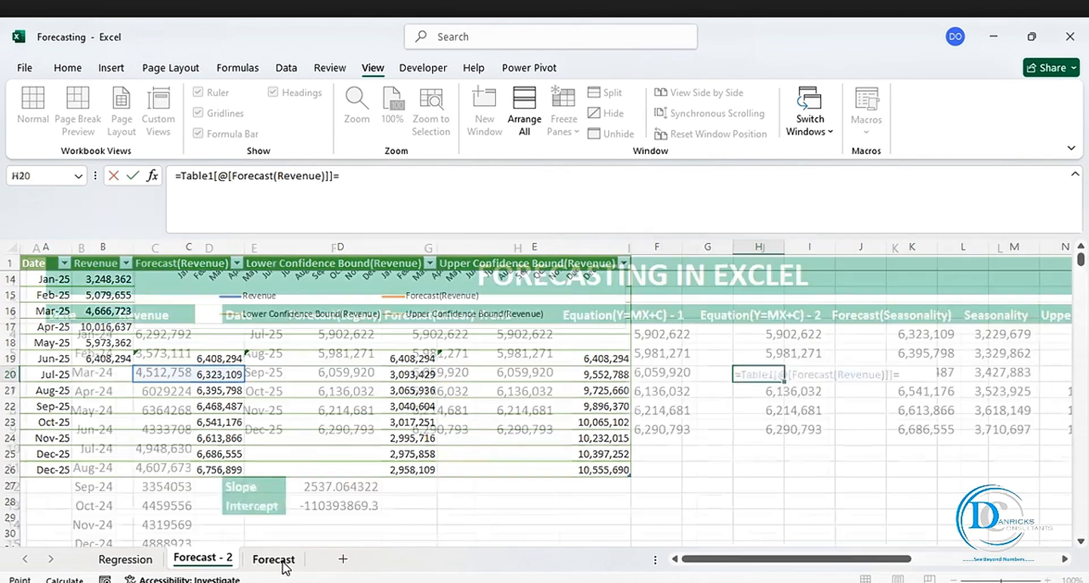
click(925, 335)
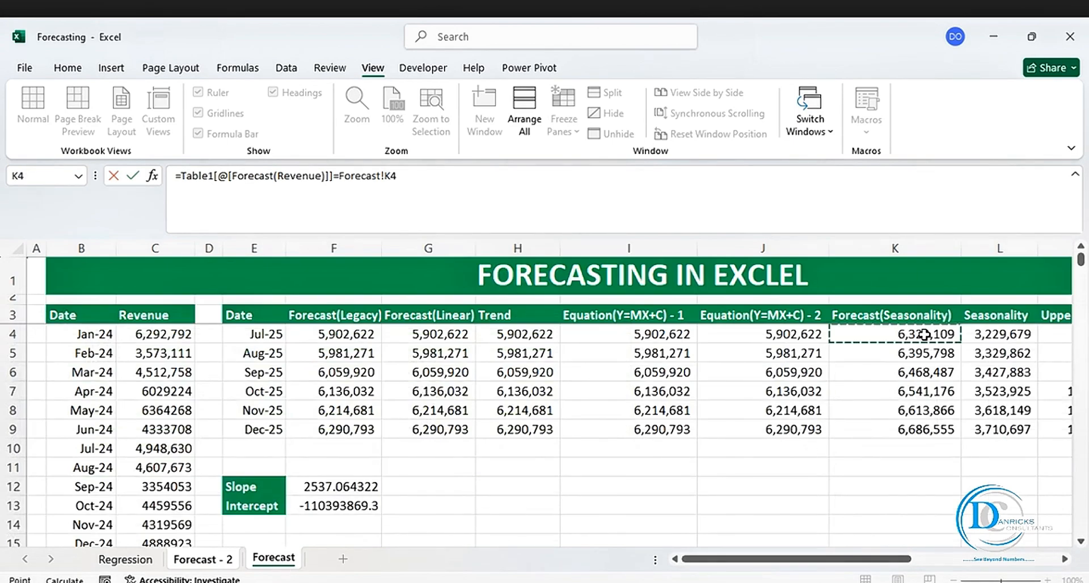
key(Return)
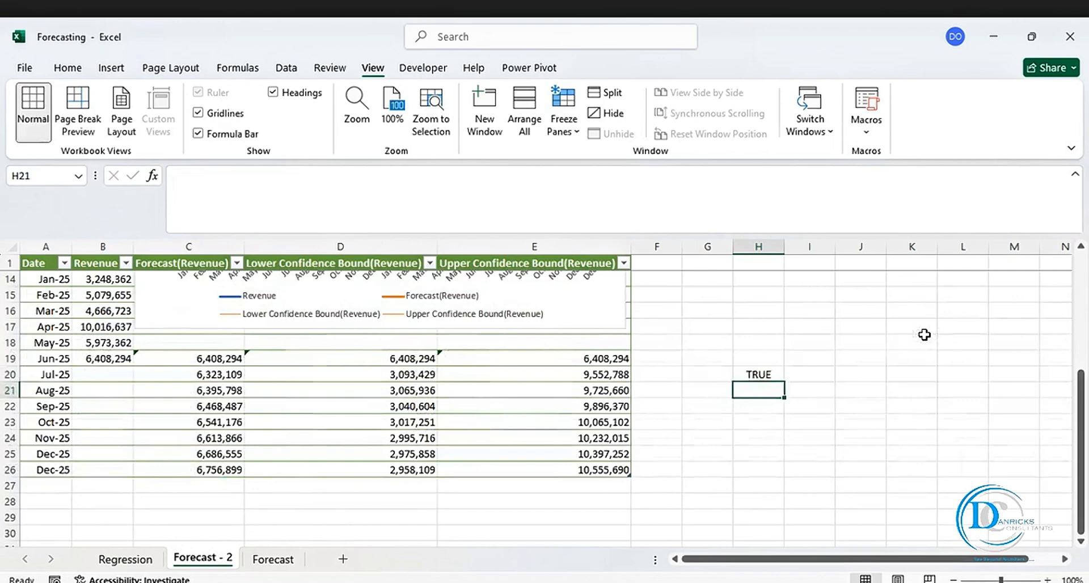
Fill the forecast check formula from H20 down to H26 and review the copied formula's source
click(774, 384)
drag(783, 385, 785, 479)
click(857, 438)
click(766, 377)
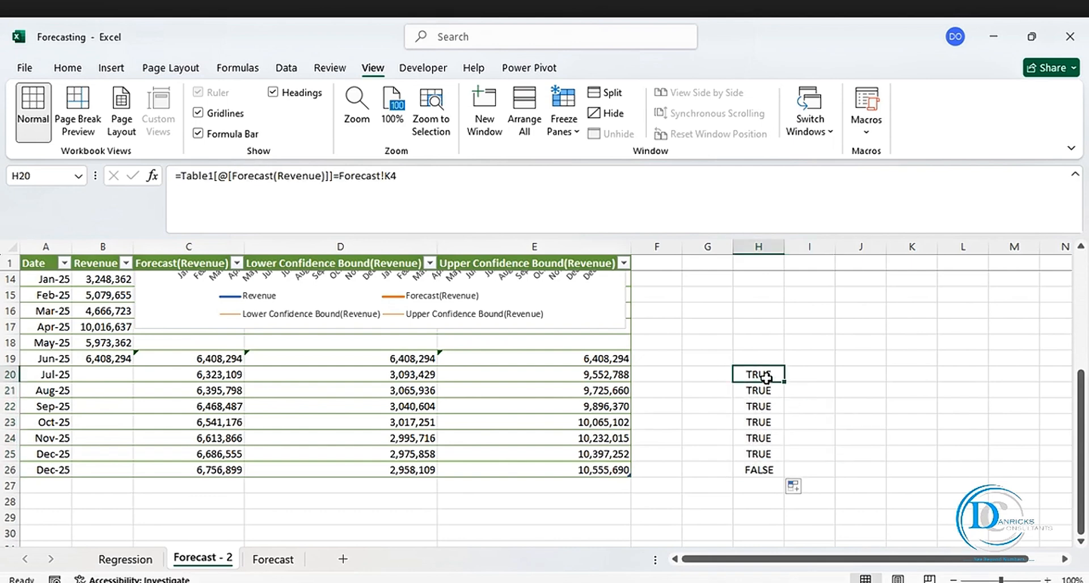
Enter a formula in I20 testing whether the Jul-25 Lower Confidence Bound(Revenue) value in D20 equals Forecast!N4
drag(403, 374, 408, 466)
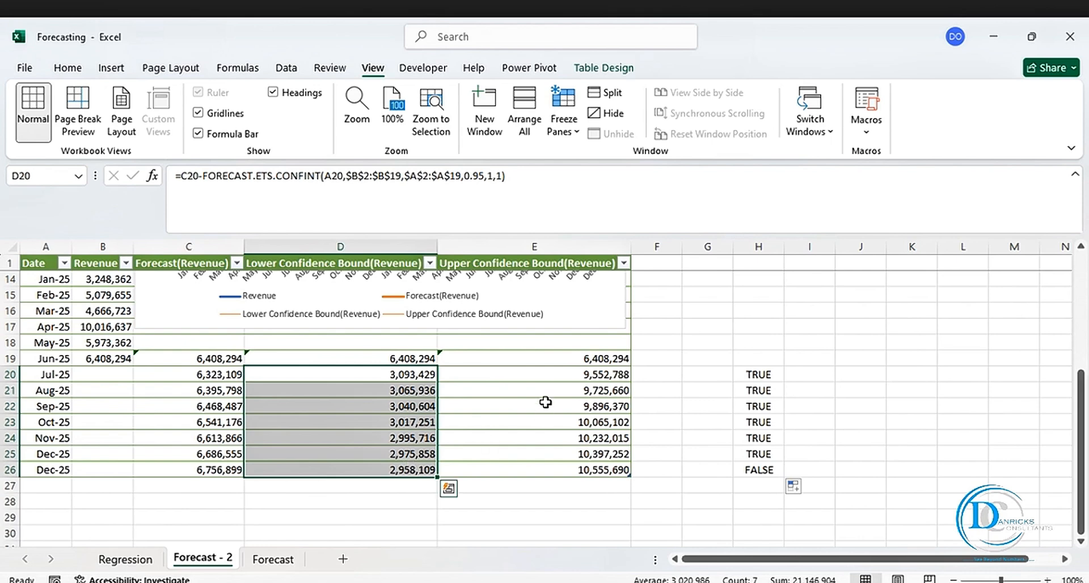
click(798, 377)
text(=)
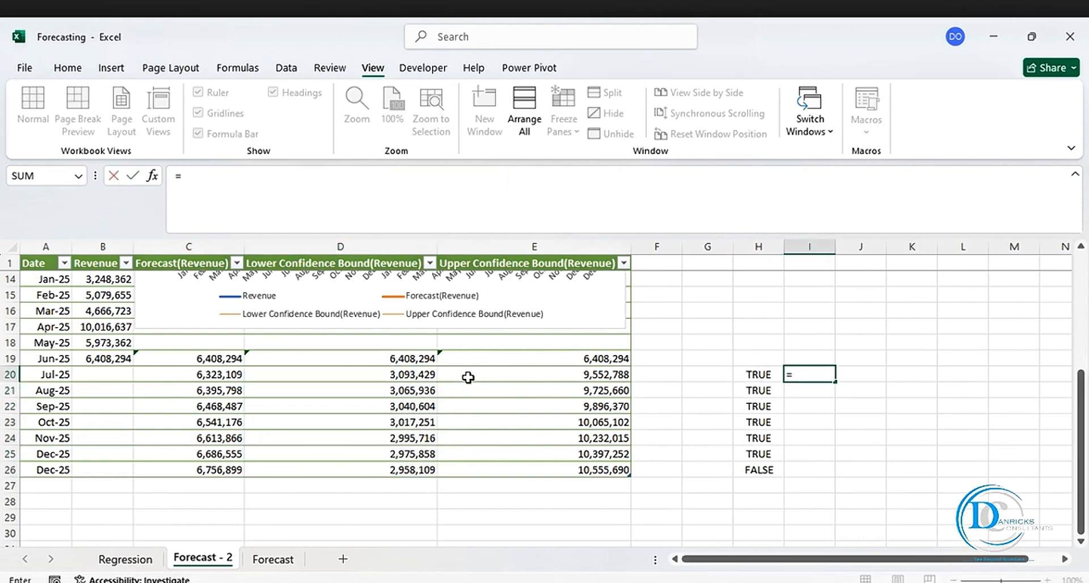
click(425, 376)
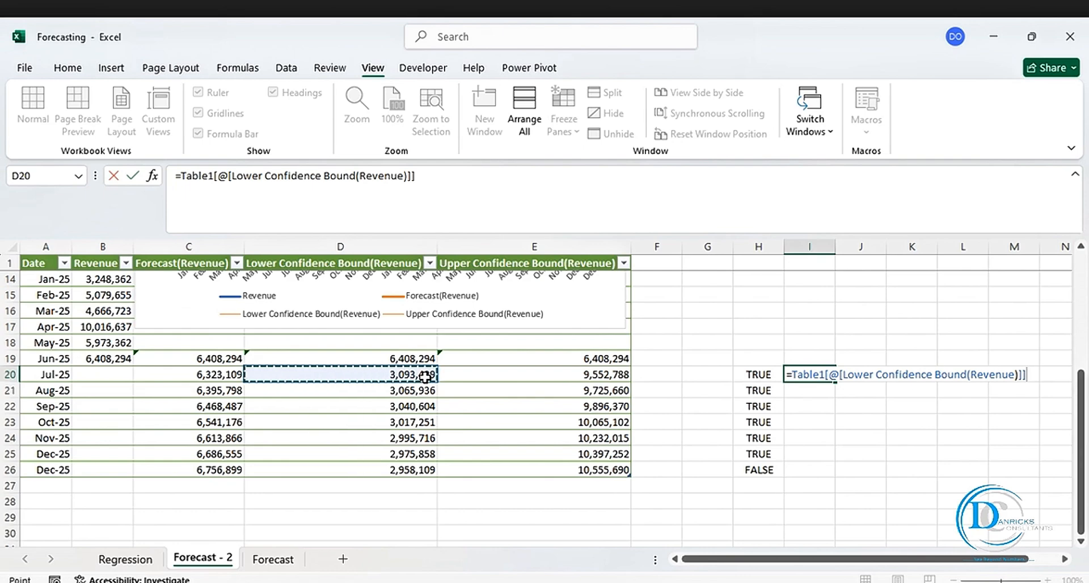
text(=)
click(268, 559)
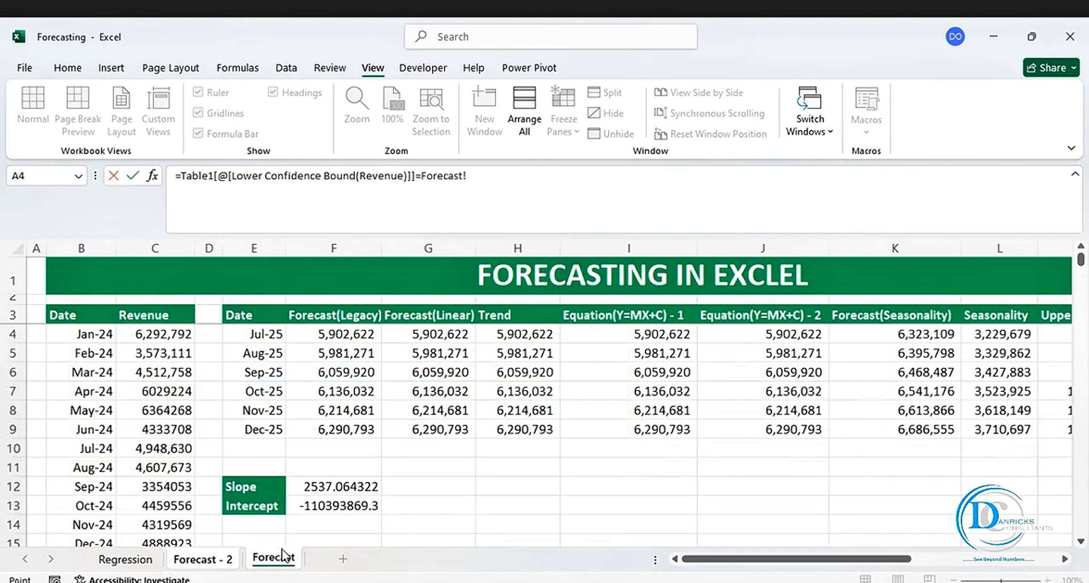
drag(766, 559, 891, 561)
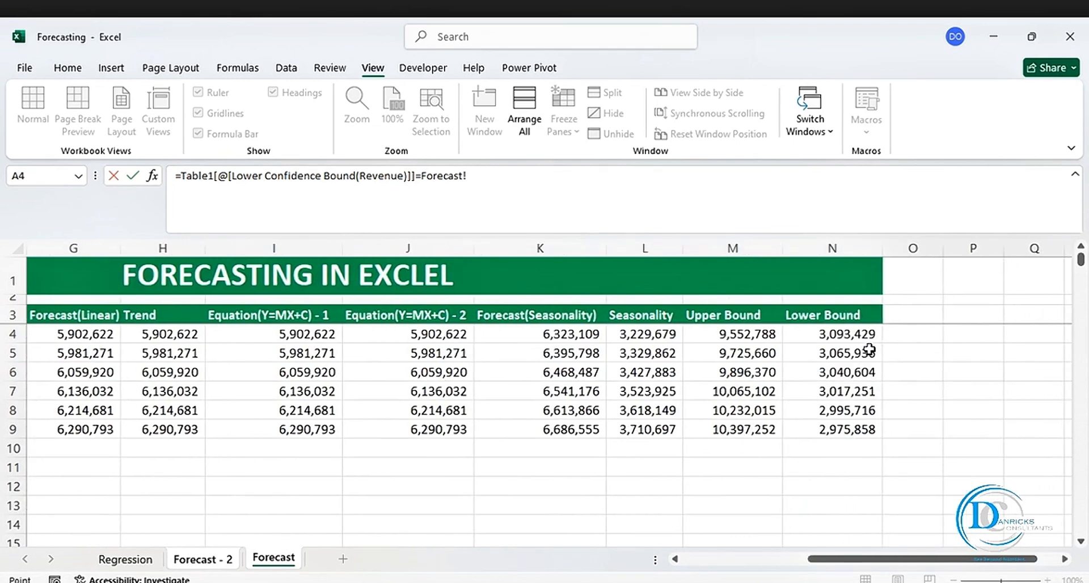
click(858, 336)
key(Return)
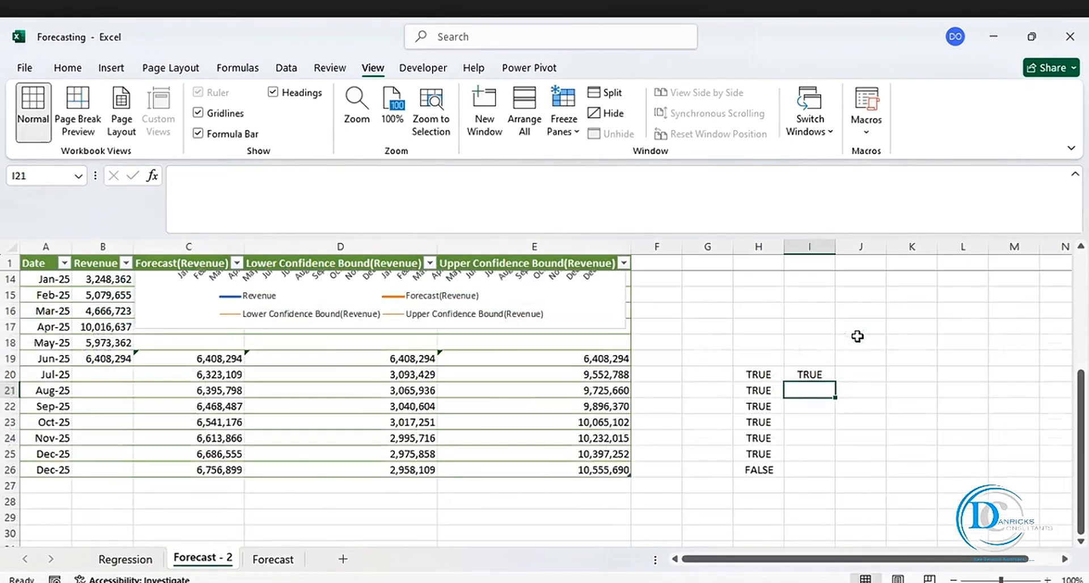
Fill the lower bound check formula from I20 down to I25 and clear the extra forecast check in H26
click(812, 375)
drag(834, 385, 840, 470)
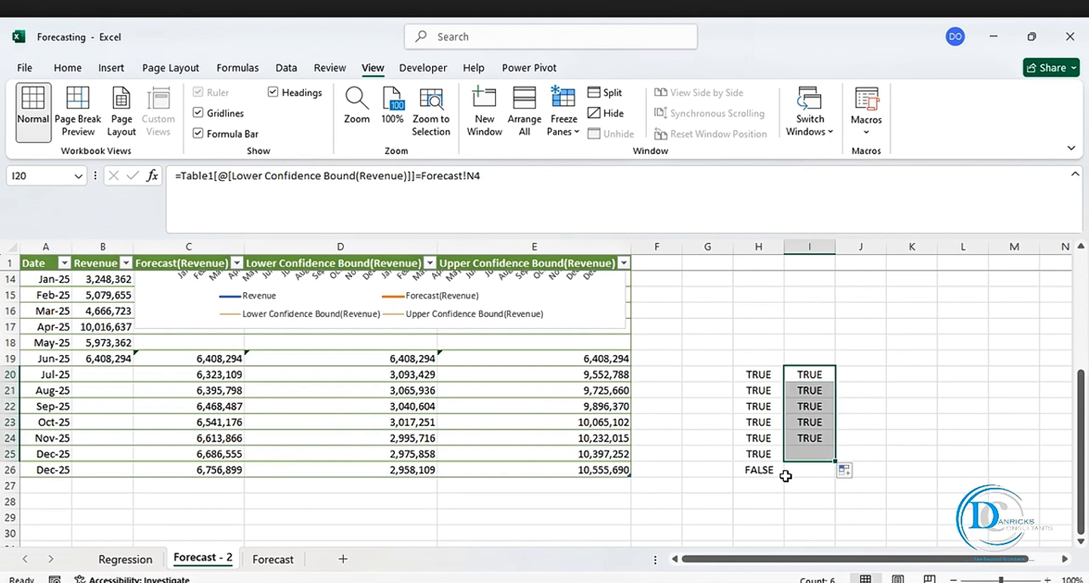
click(757, 470)
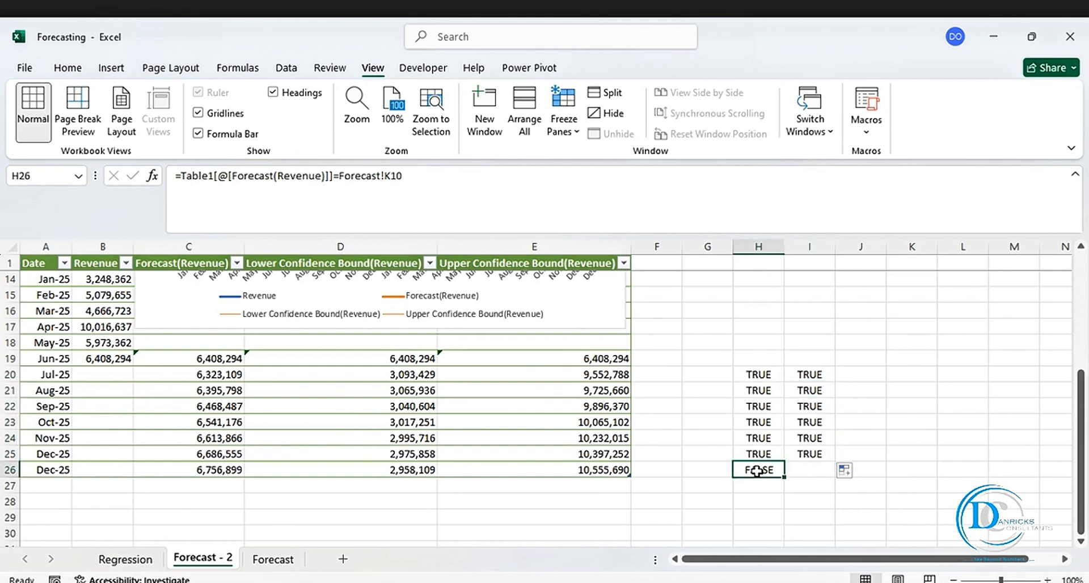
key(Delete)
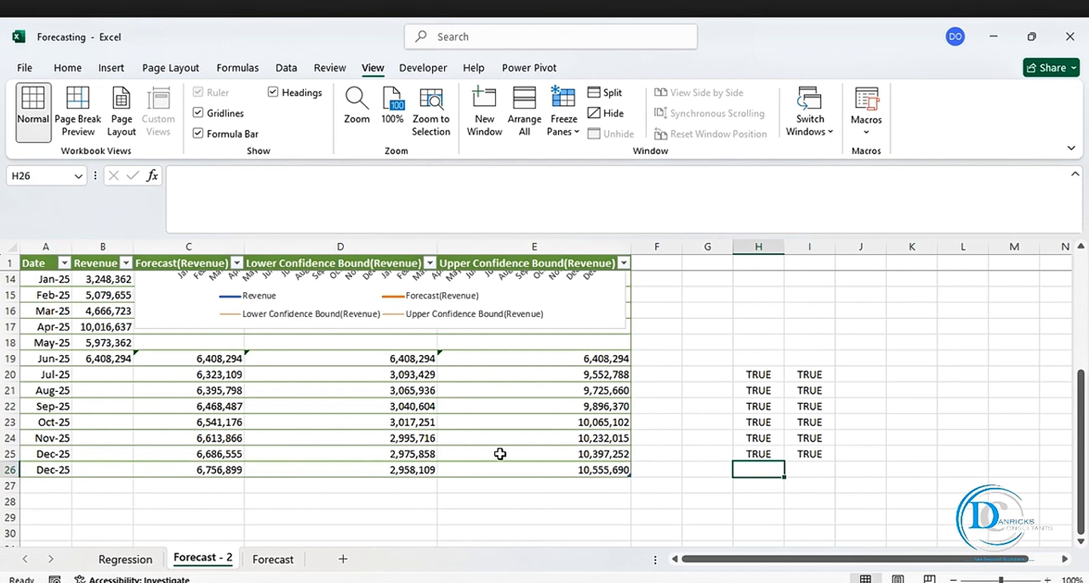
Enter a formula in J20 testing whether the Jul-25 Upper Confidence Bound(Revenue) value in E20 equals Forecast!M4
scroll(849, 438, up, 1)
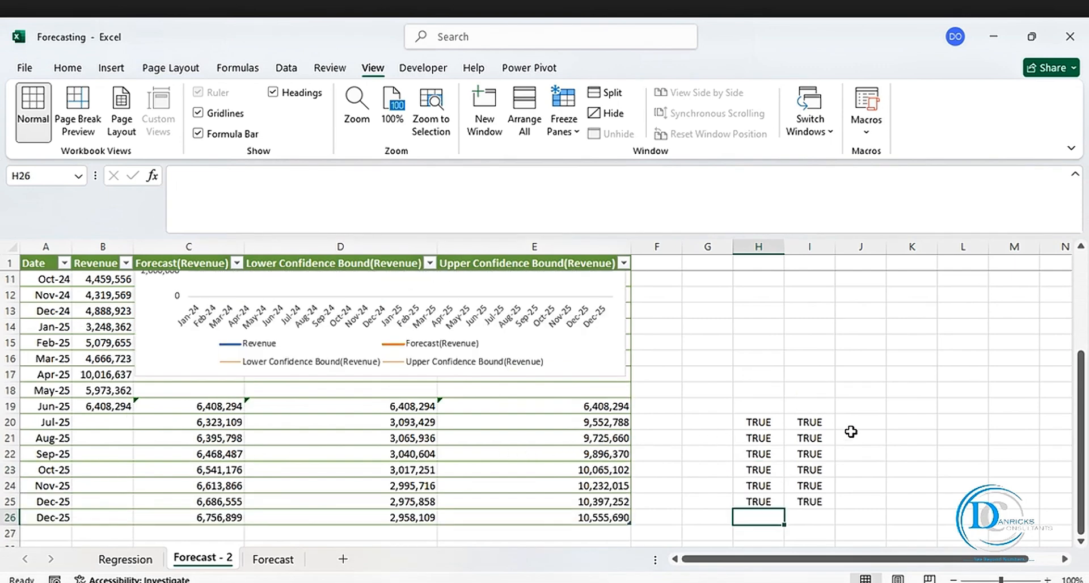
click(851, 424)
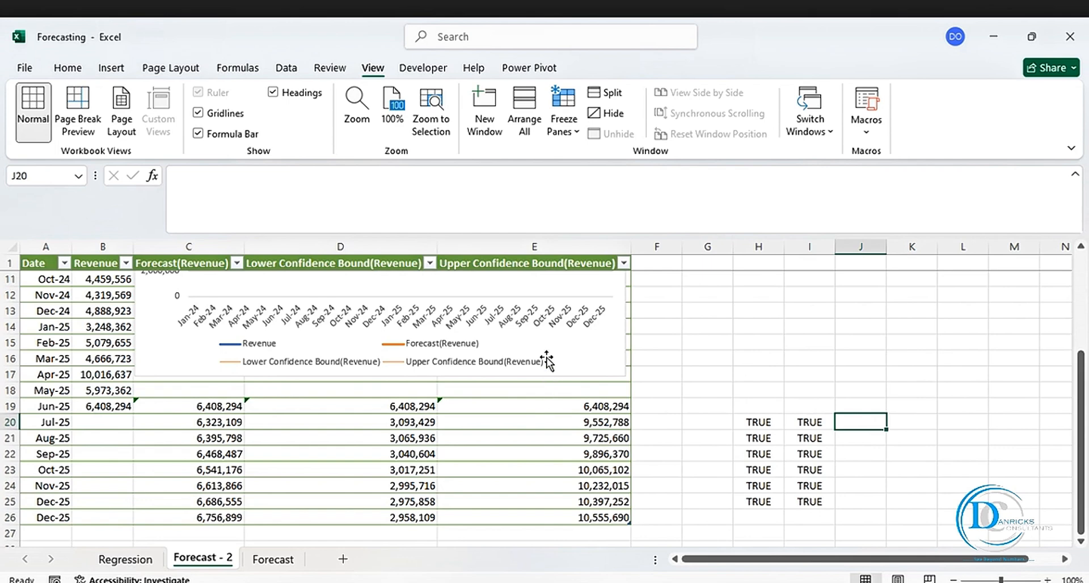
click(503, 253)
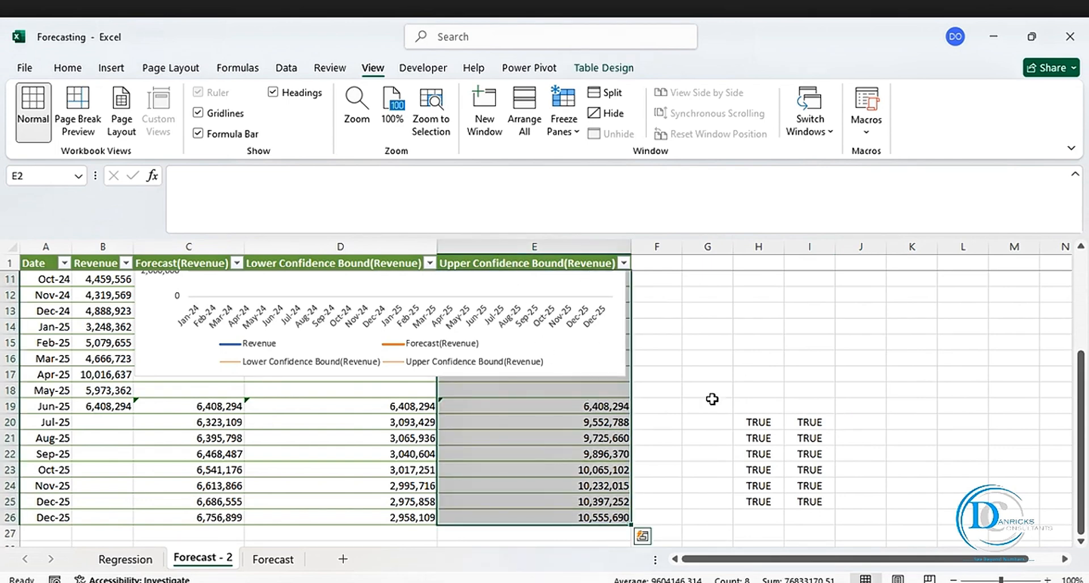
click(612, 423)
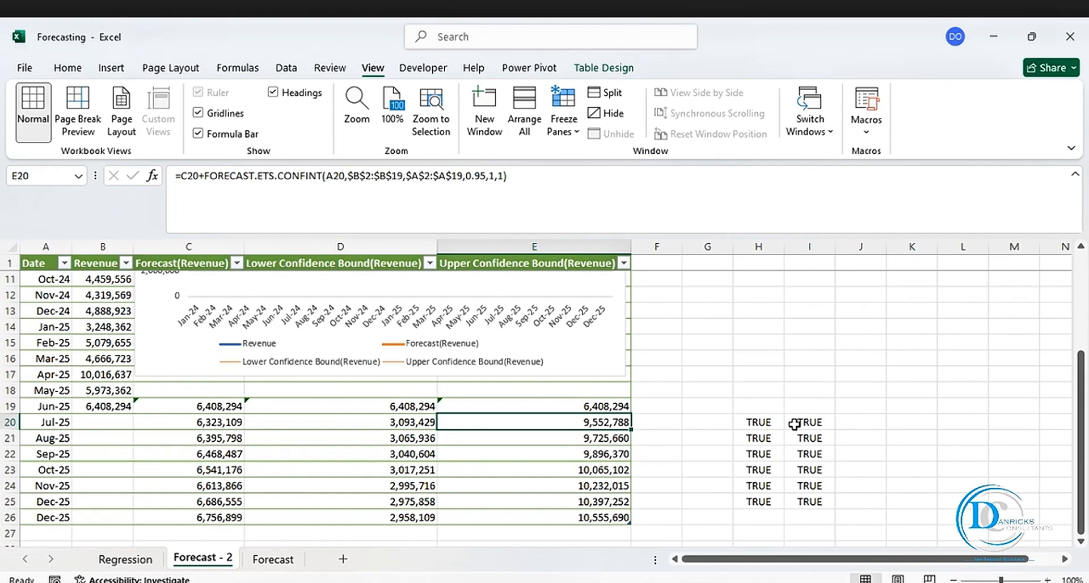
click(847, 426)
text(=)
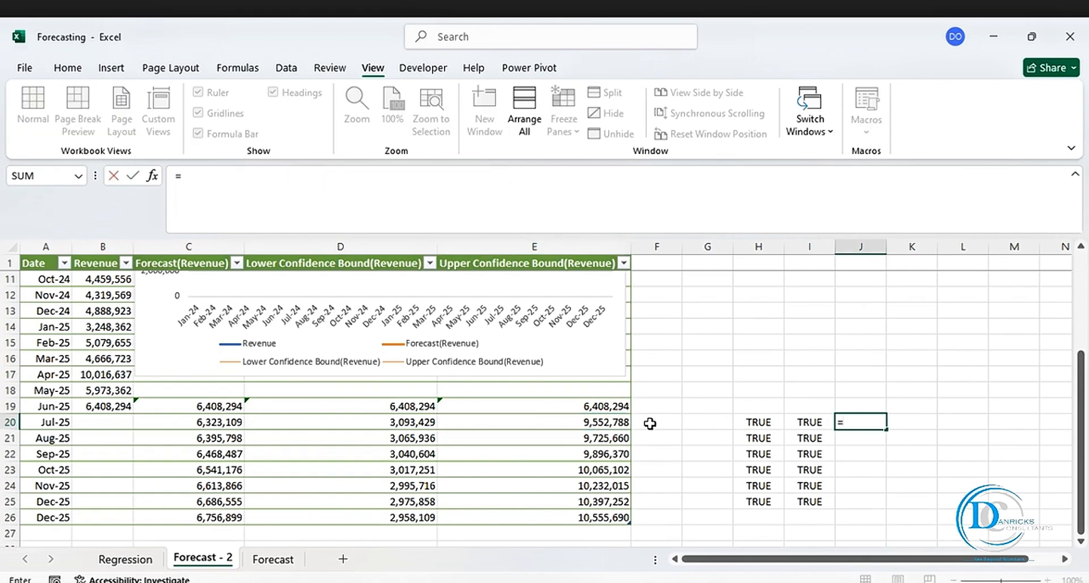
click(618, 423)
text(=)
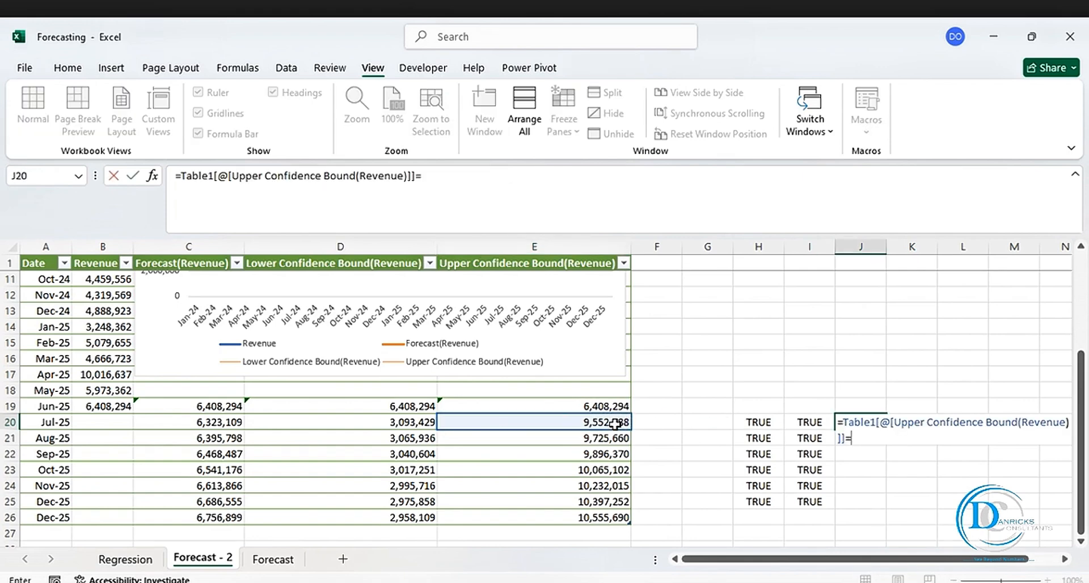
click(267, 561)
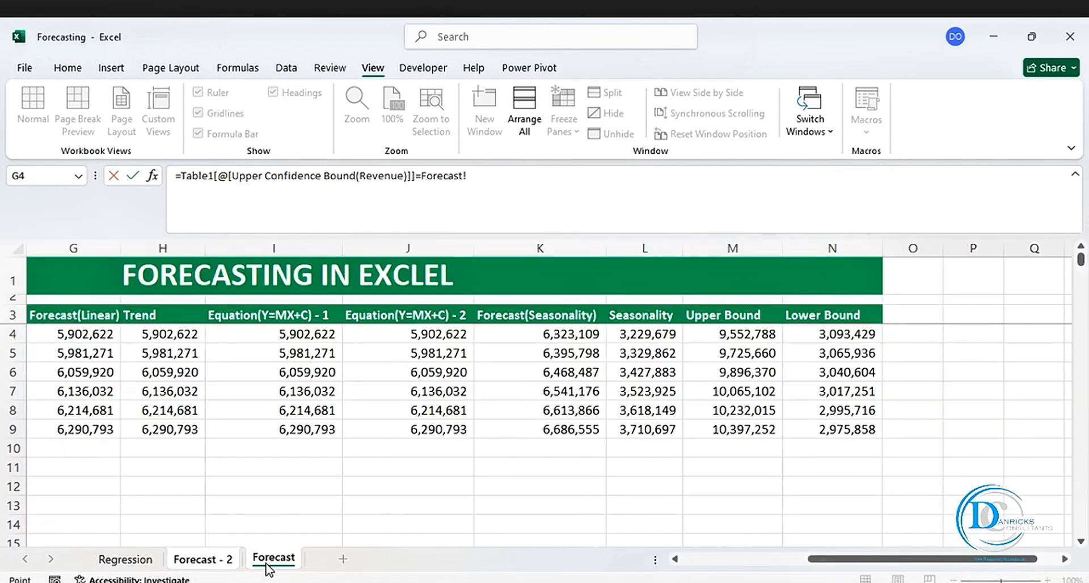
click(765, 331)
key(Return)
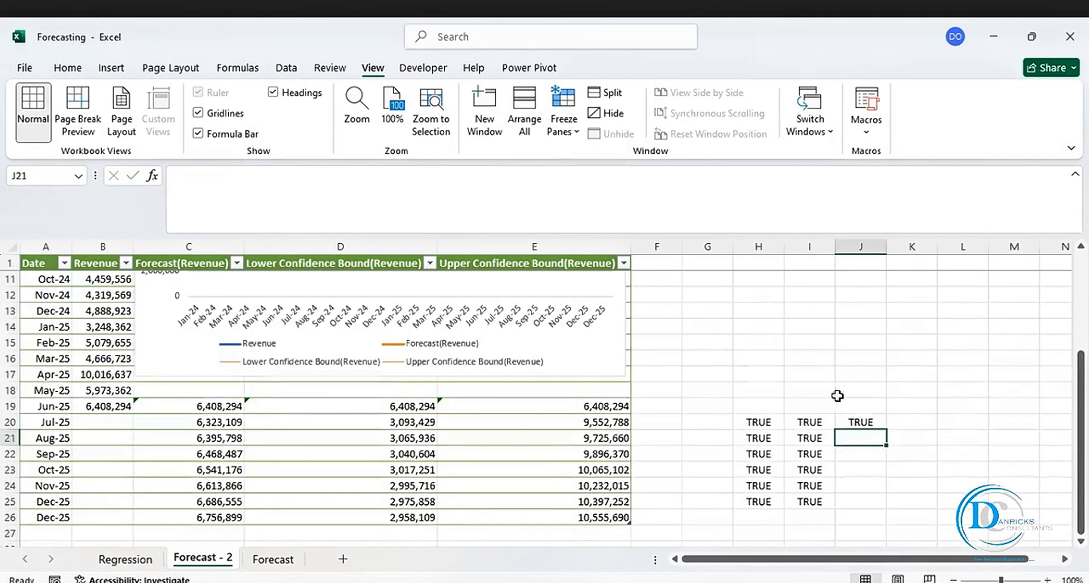
Fill the upper bound check formula from J20 down to J25
click(861, 421)
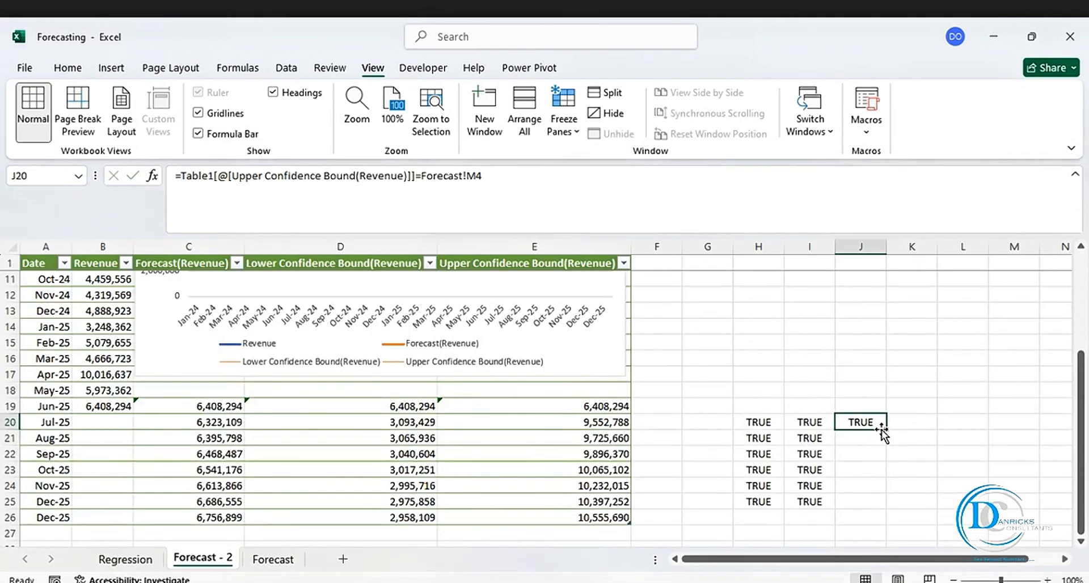
drag(885, 431, 885, 508)
click(947, 405)
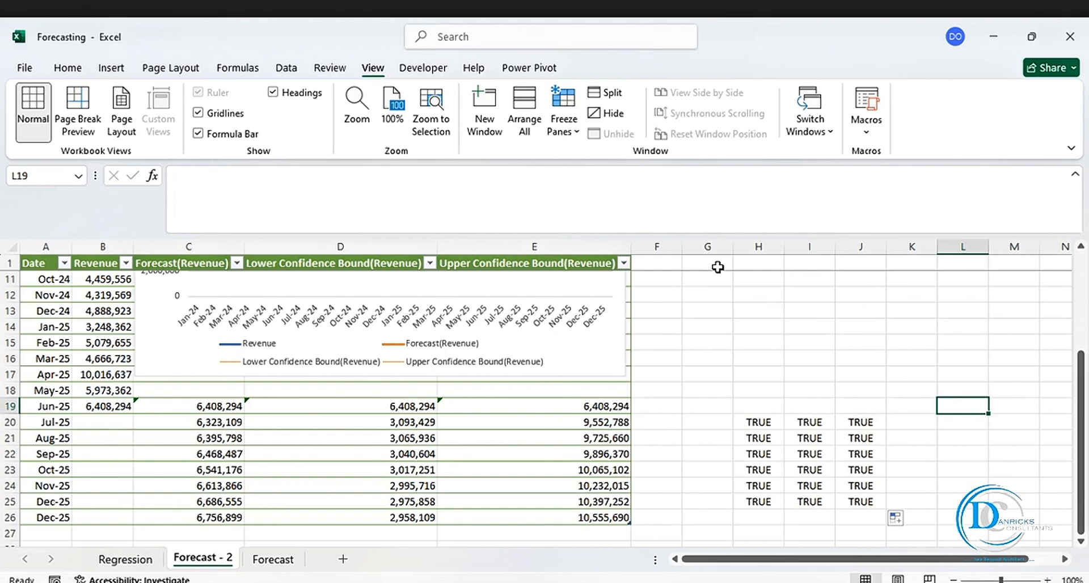
click(748, 246)
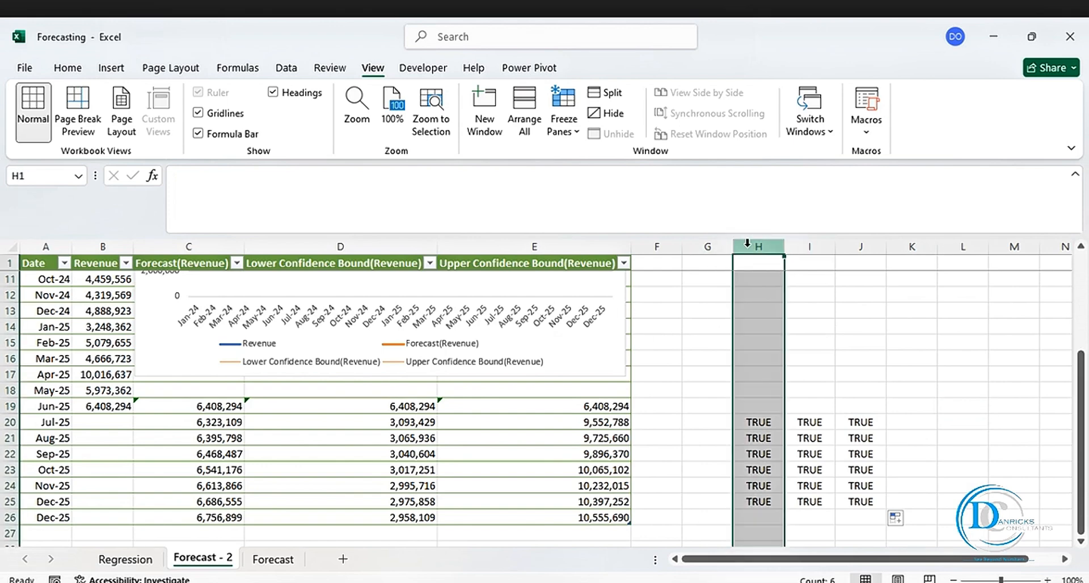
scroll(715, 360, up, 3)
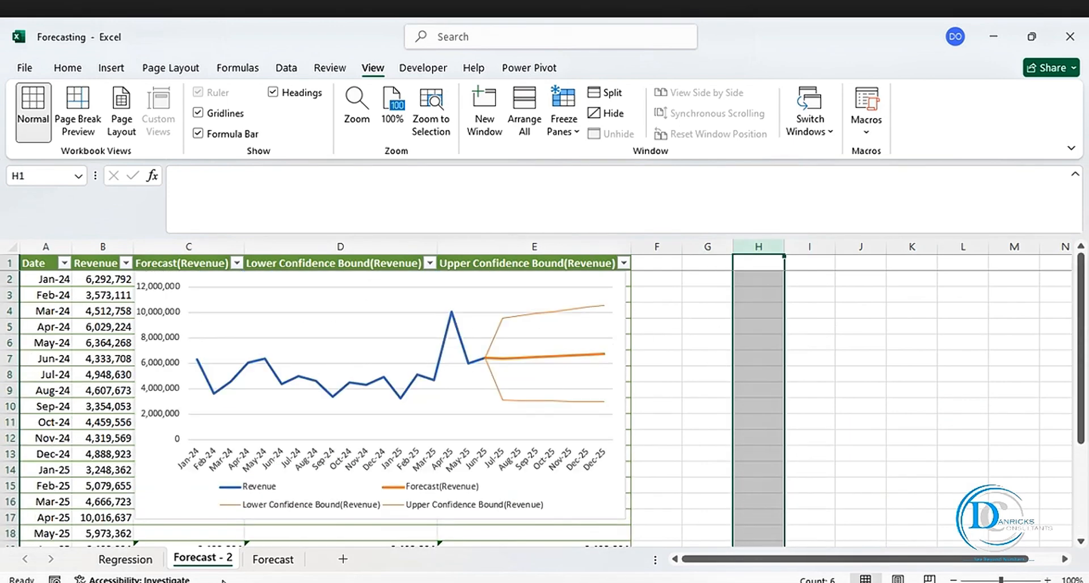
click(289, 284)
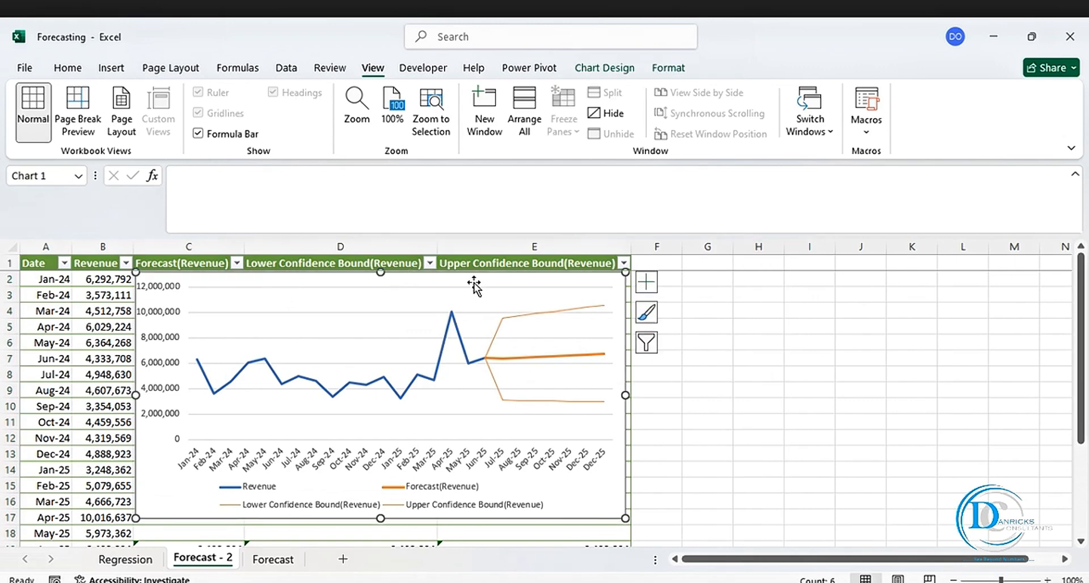
click(649, 287)
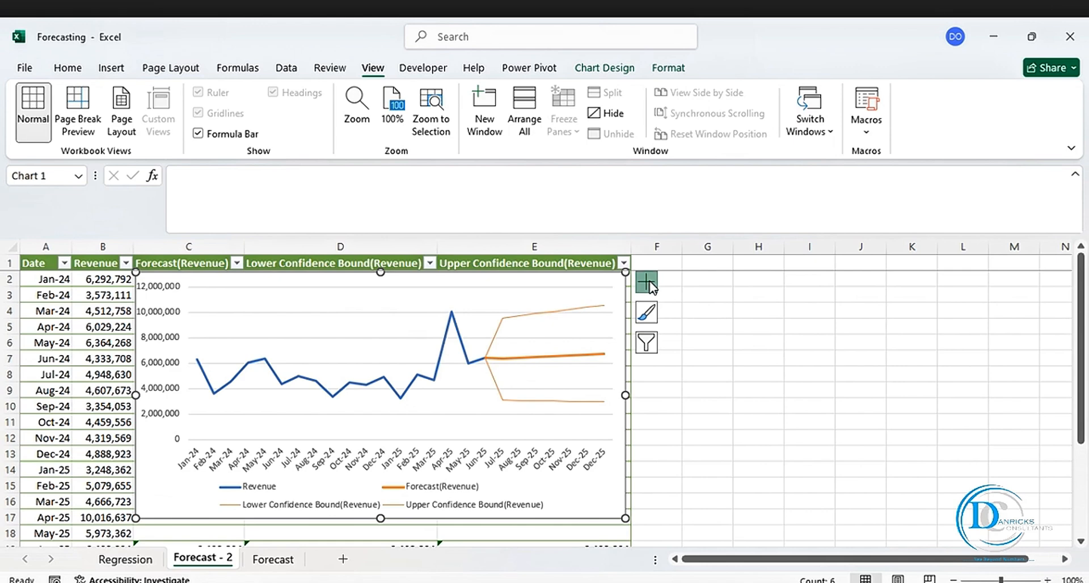
click(734, 433)
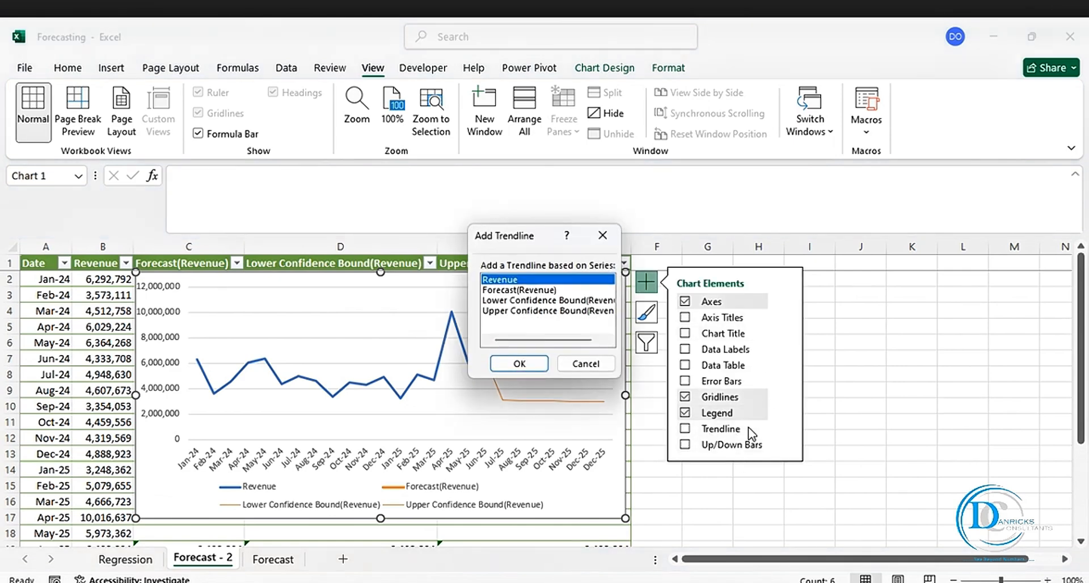
click(586, 364)
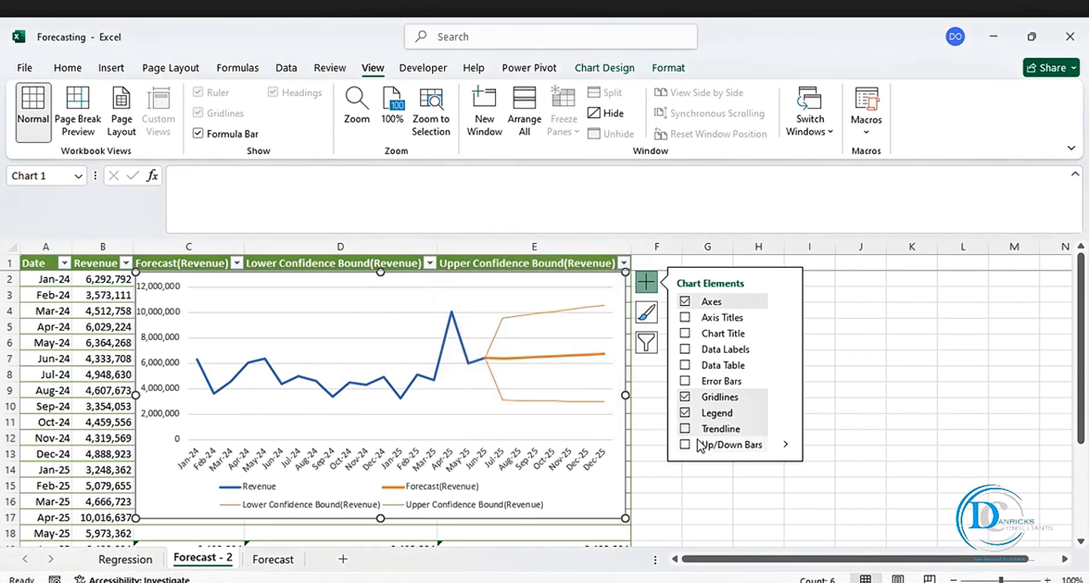
mouse_move(785, 430)
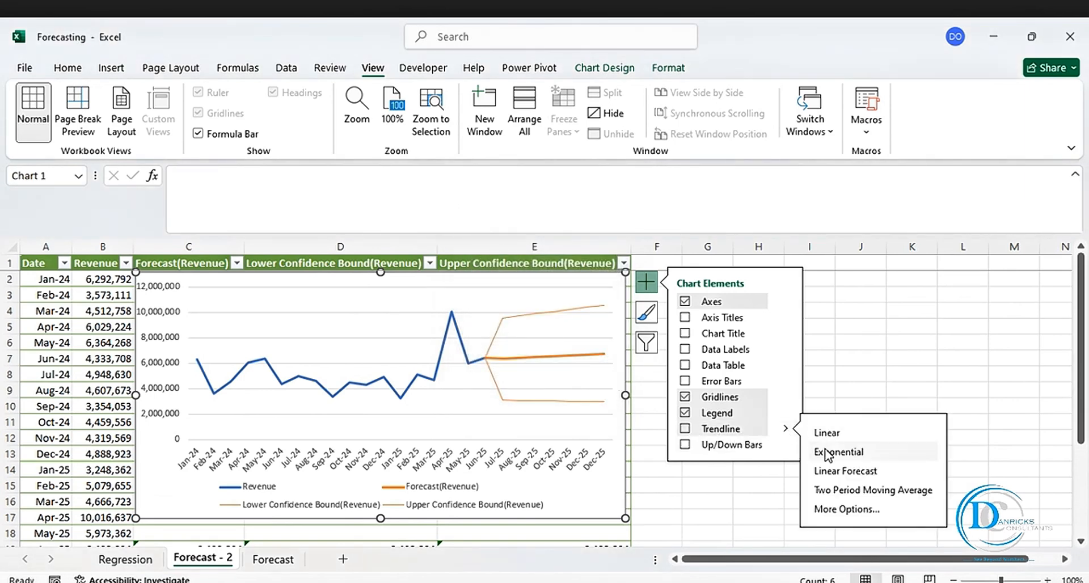
click(842, 511)
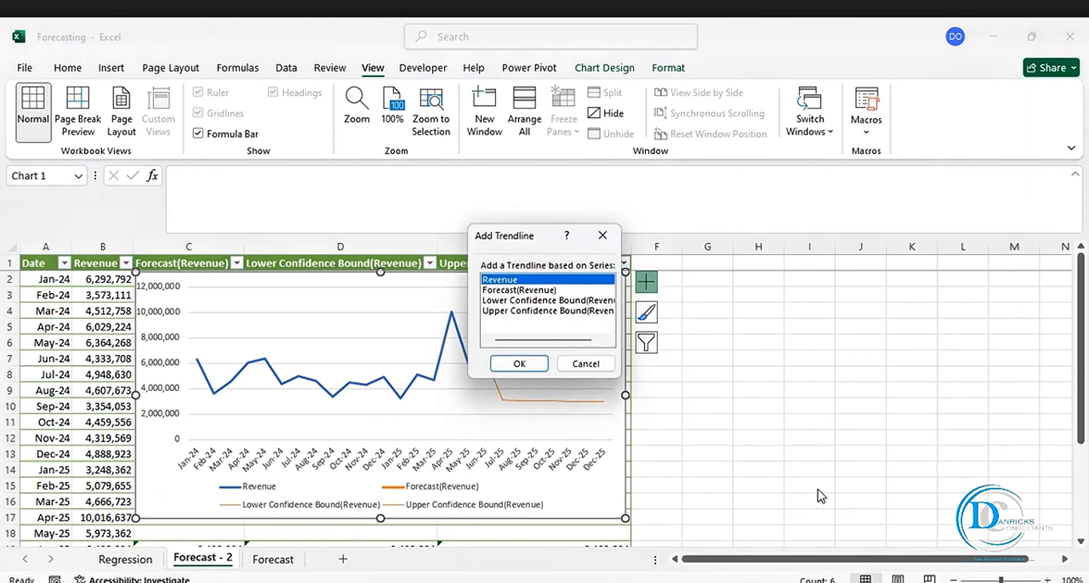
click(585, 364)
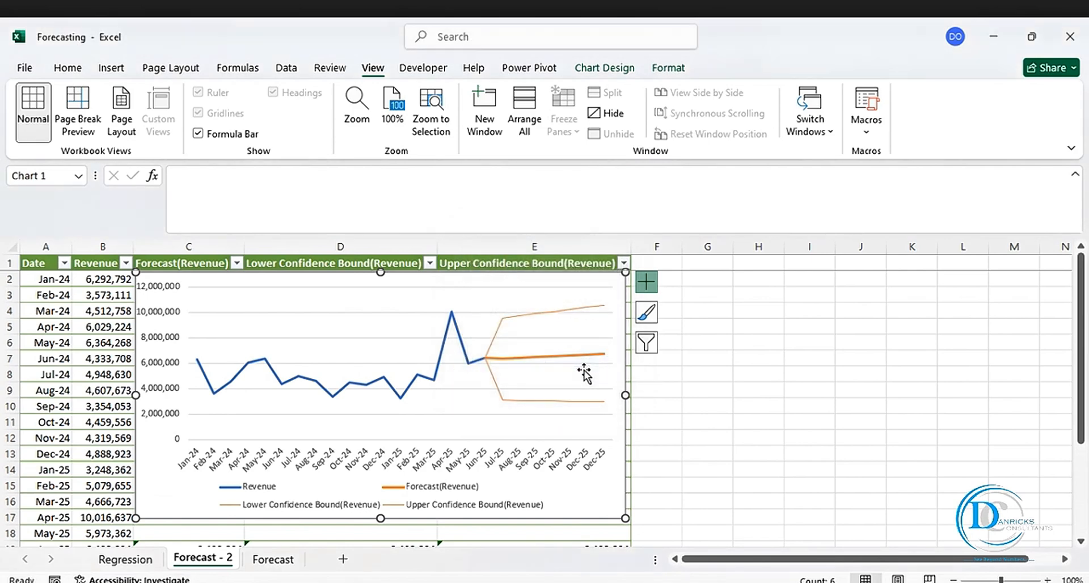
click(648, 287)
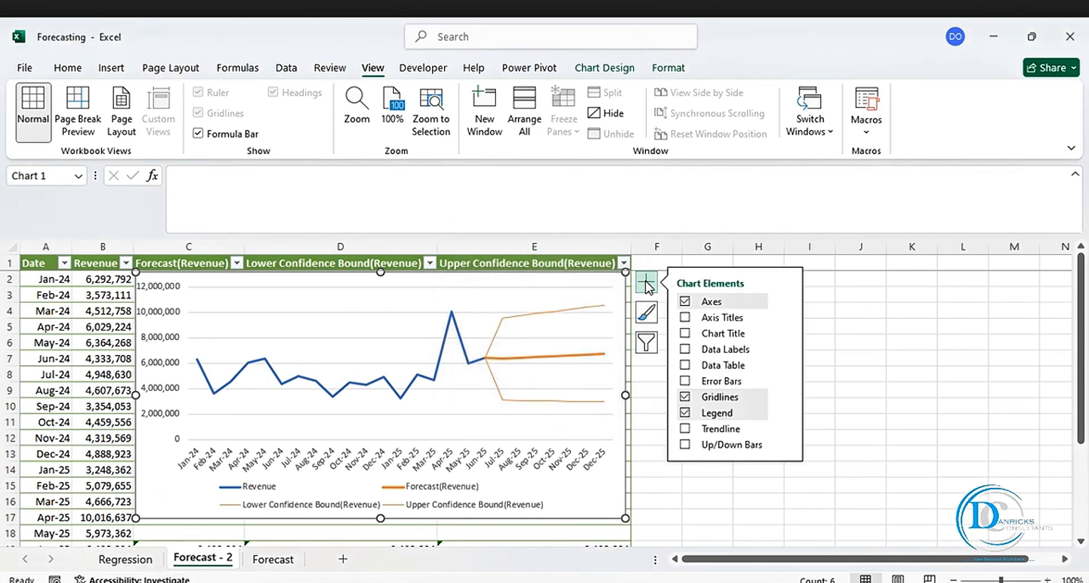
click(715, 432)
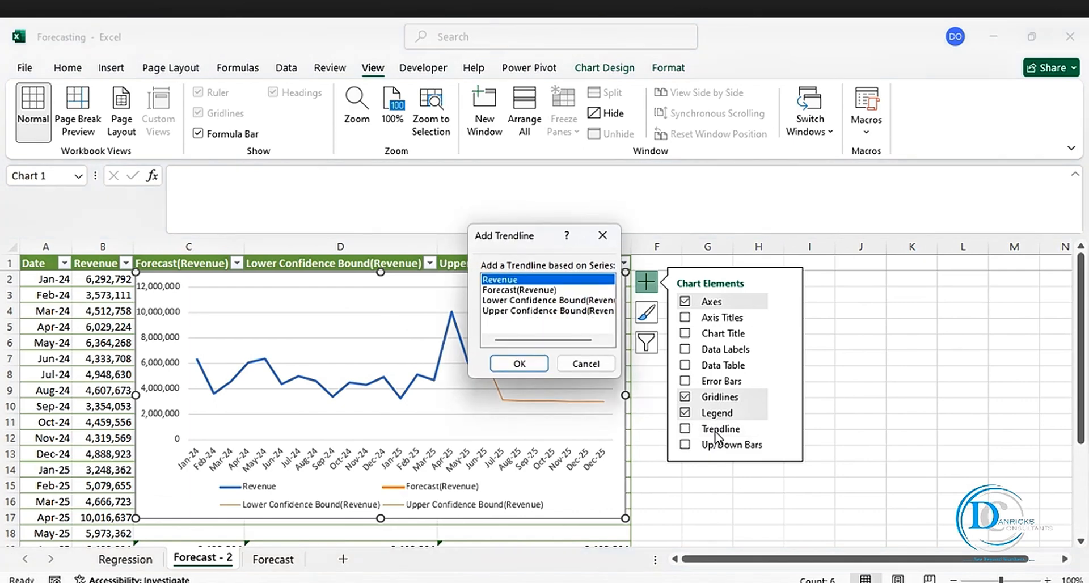
click(585, 363)
Add a linear trendline to the chart's Revenue series and display its equation on the chart
click(464, 352)
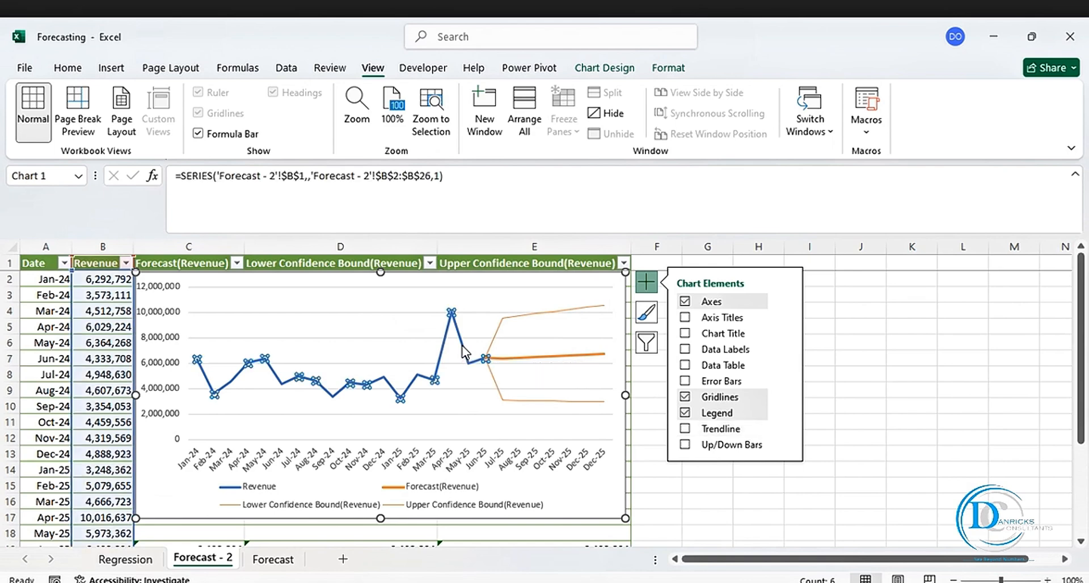
right_click(464, 352)
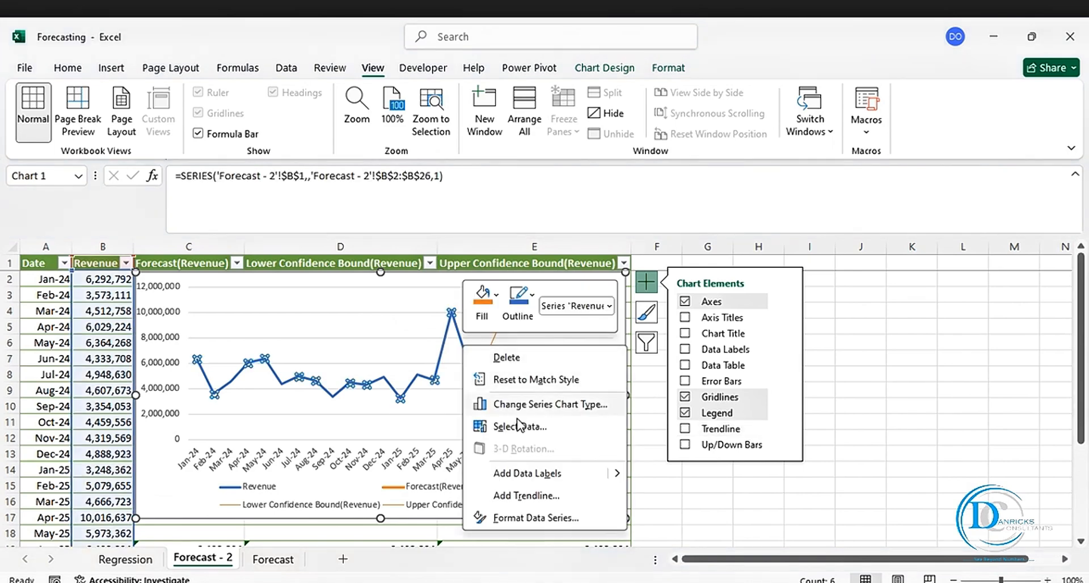
click(530, 498)
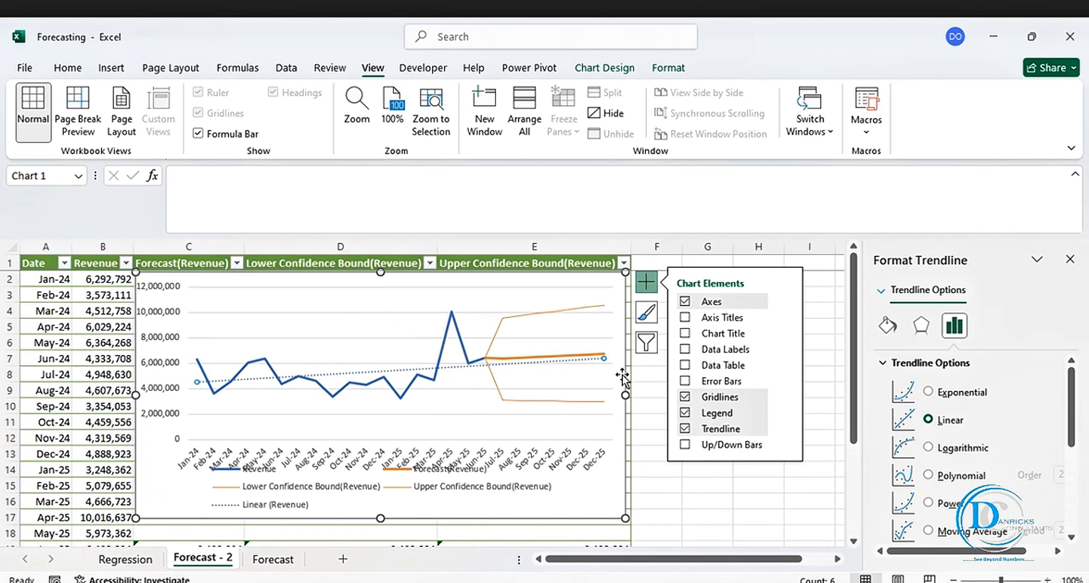
scroll(977, 409, down, 5)
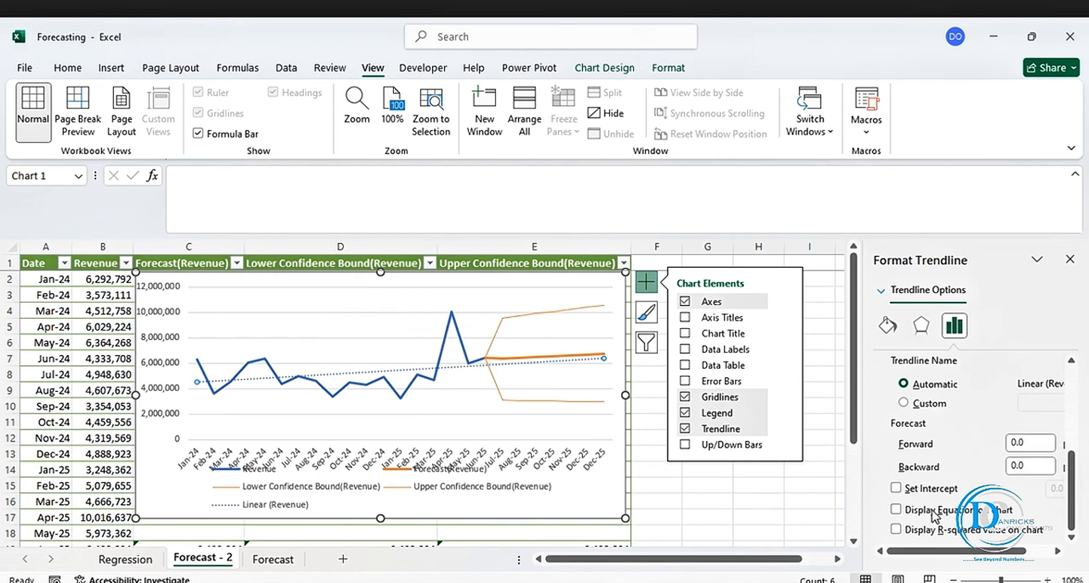
click(896, 510)
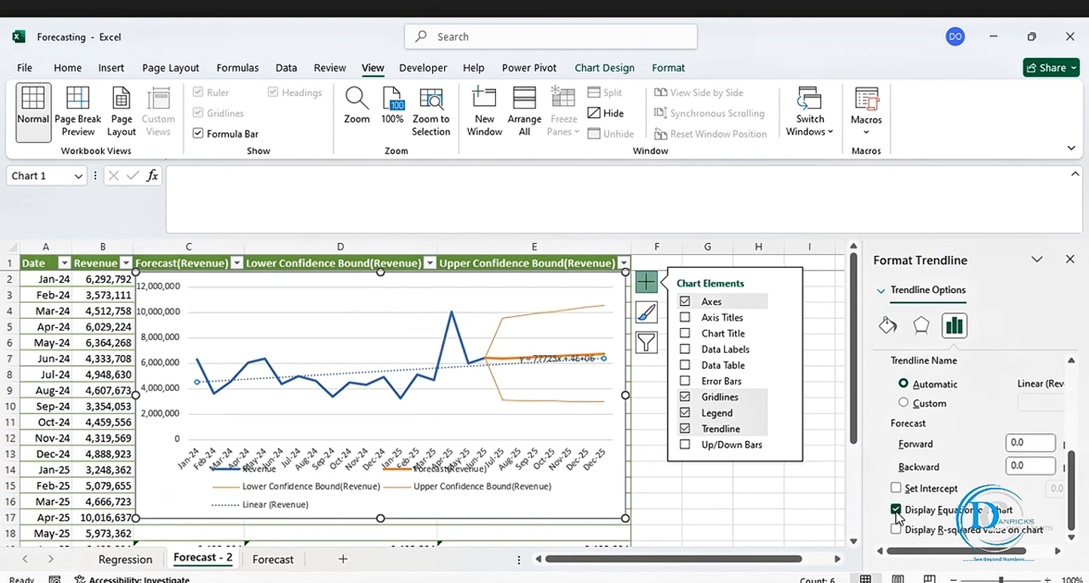
Move the trendline equation above the plotted lines near the chart's upper edge and format it as 14 pt bold
click(572, 364)
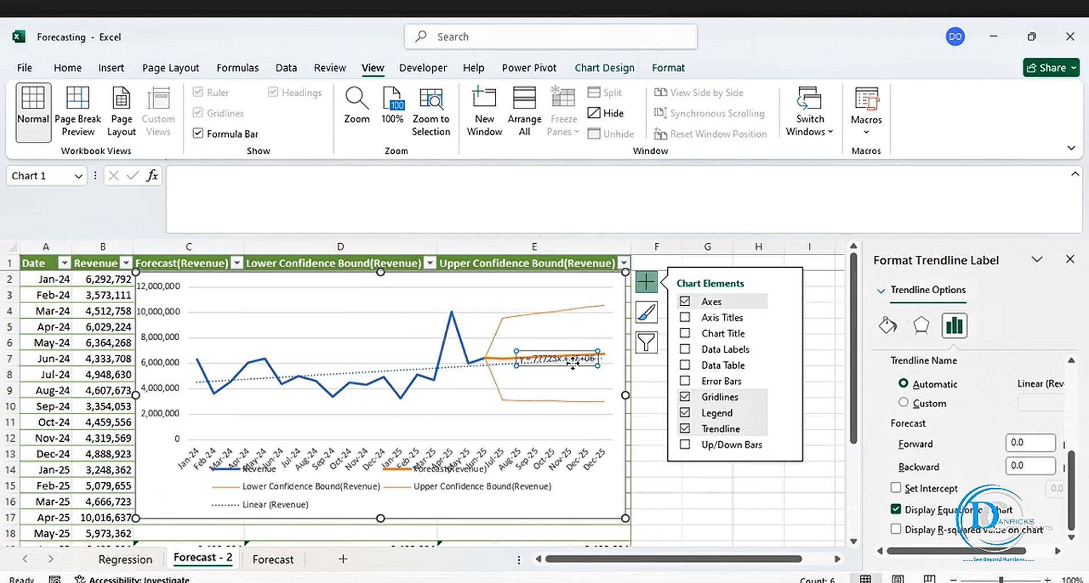
drag(564, 353, 515, 292)
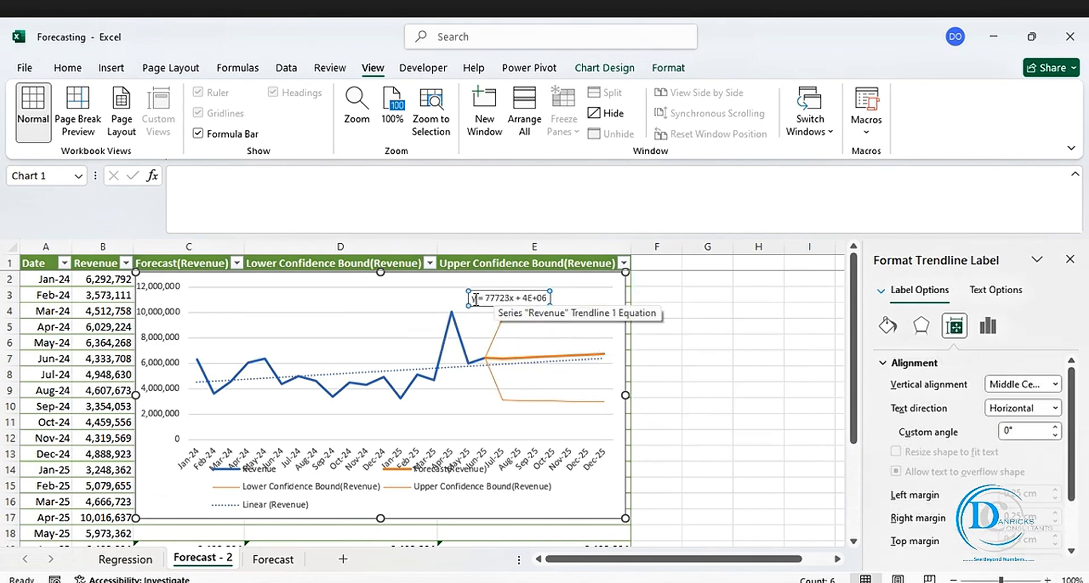
click(68, 68)
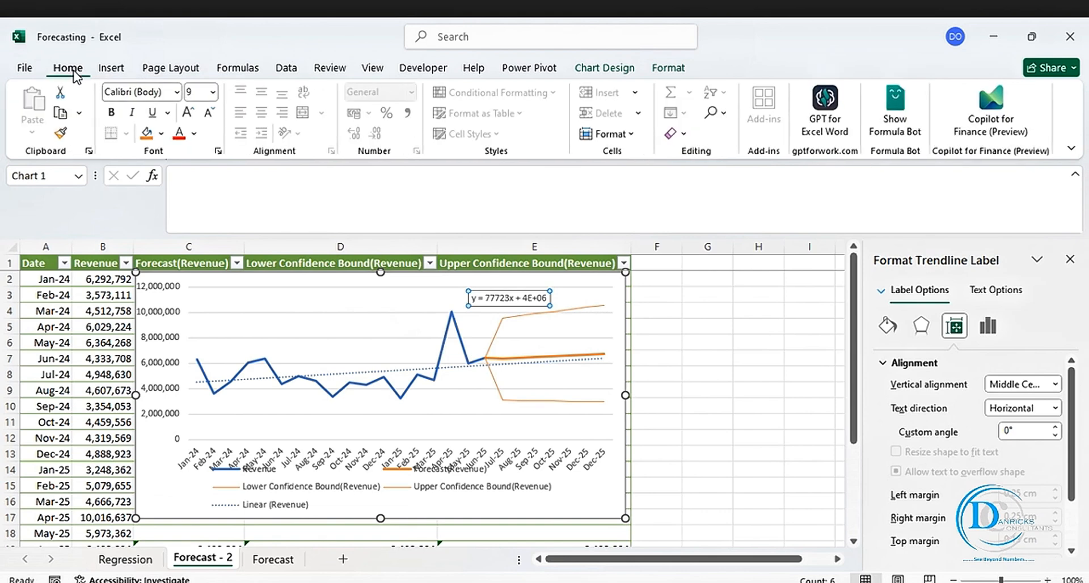
click(212, 92)
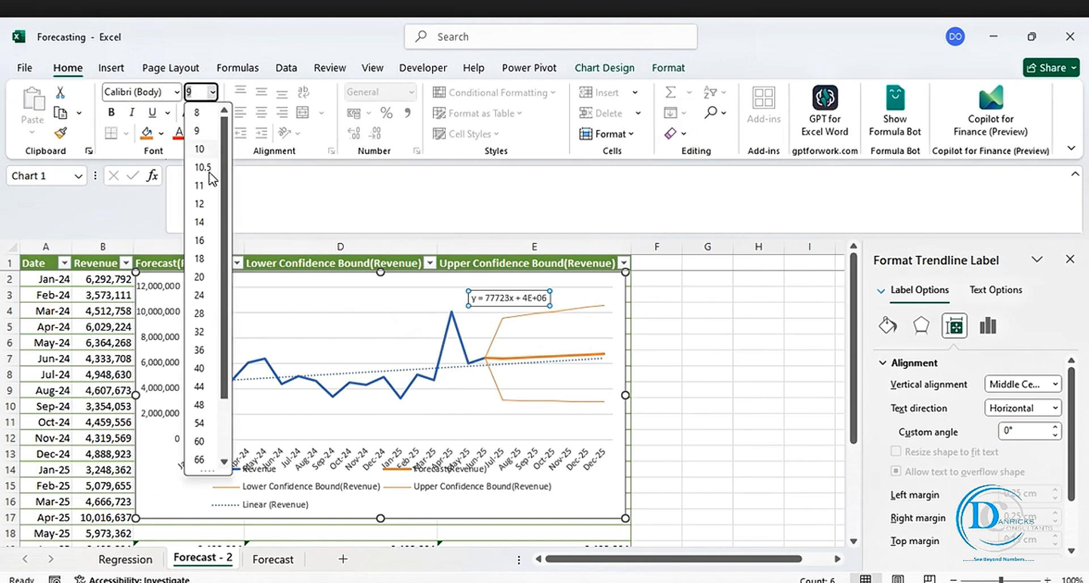
click(199, 223)
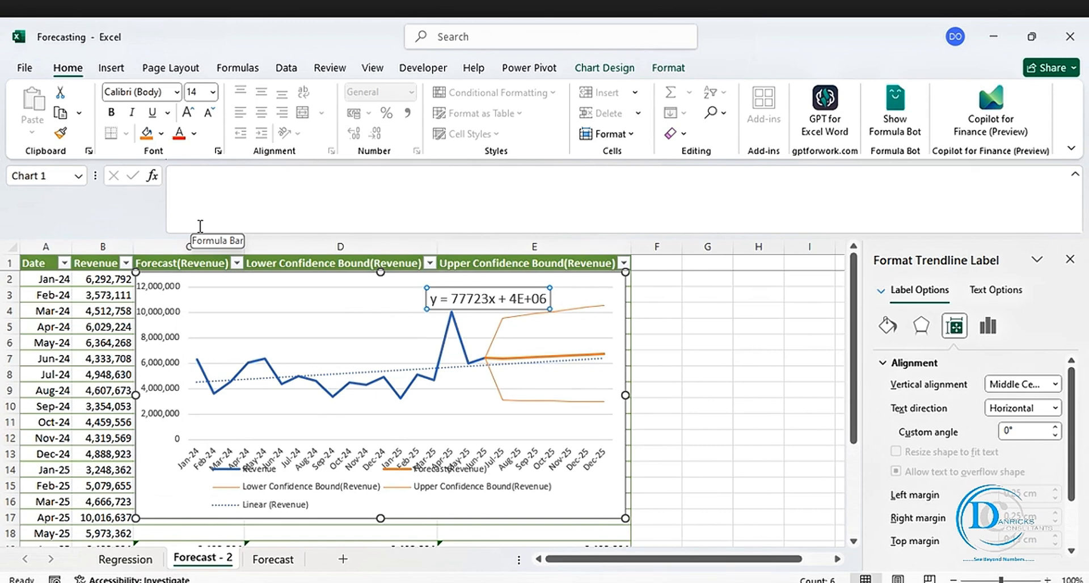
key(ctrl+b)
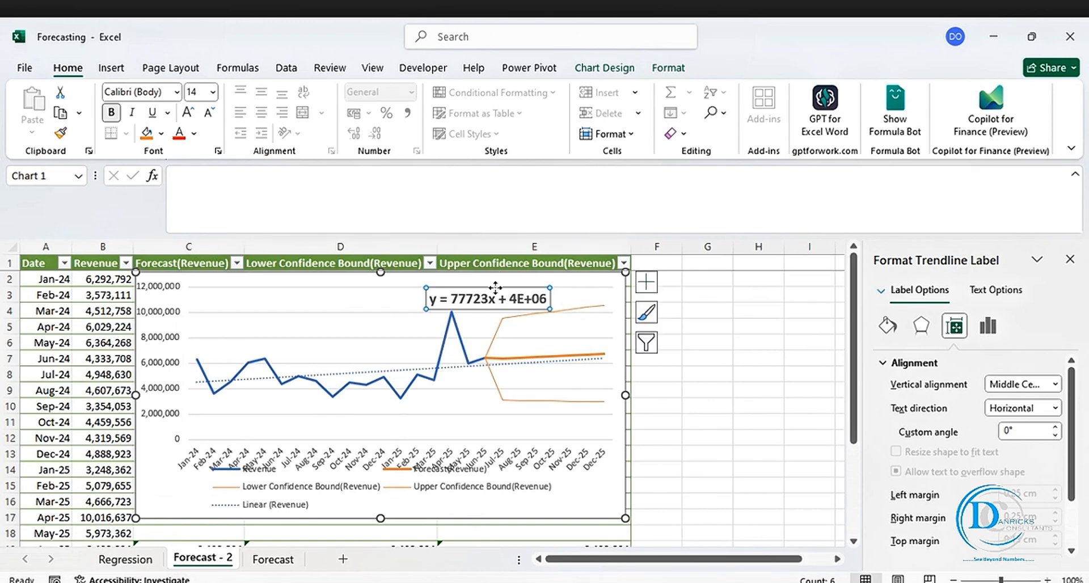
drag(498, 288, 536, 278)
click(761, 307)
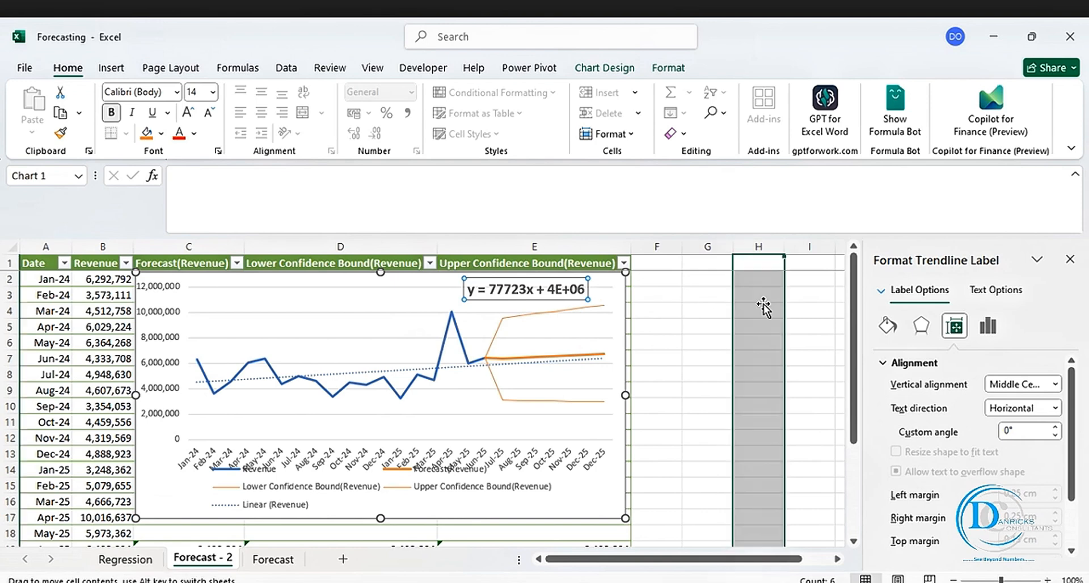
Select the chart's linear Revenue trendline and open its line formatting options
click(536, 299)
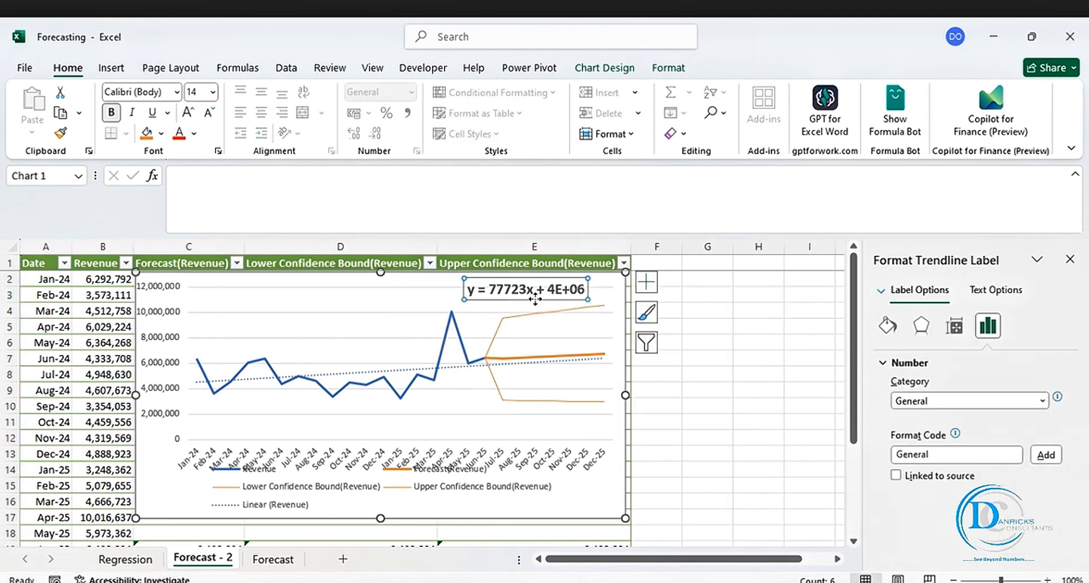
click(461, 367)
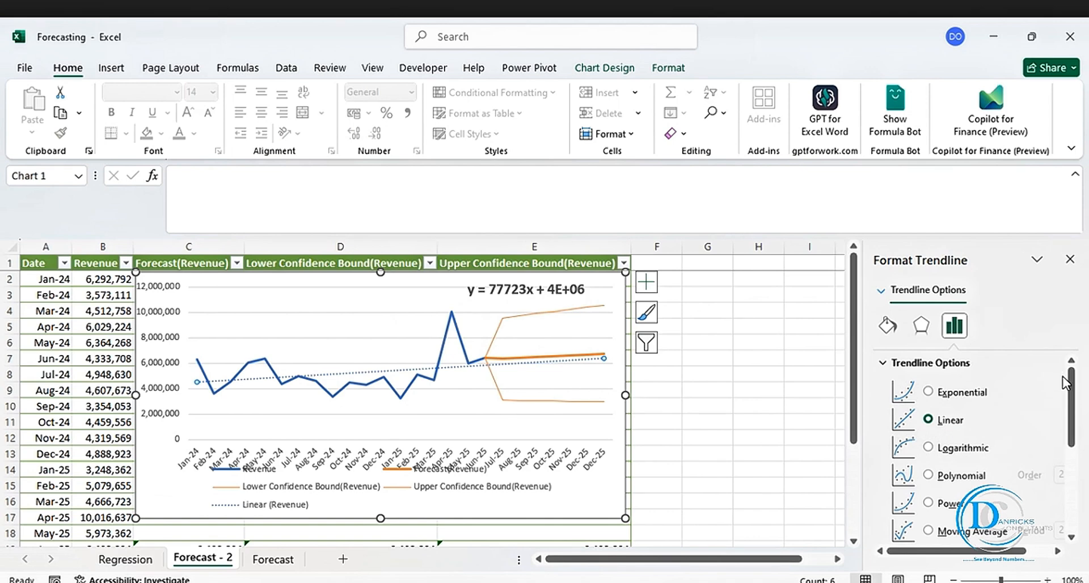
mouse_move(1071, 398)
mouse_down()
mouse_move(1079, 488)
mouse_move(1087, 397)
mouse_up()
click(888, 325)
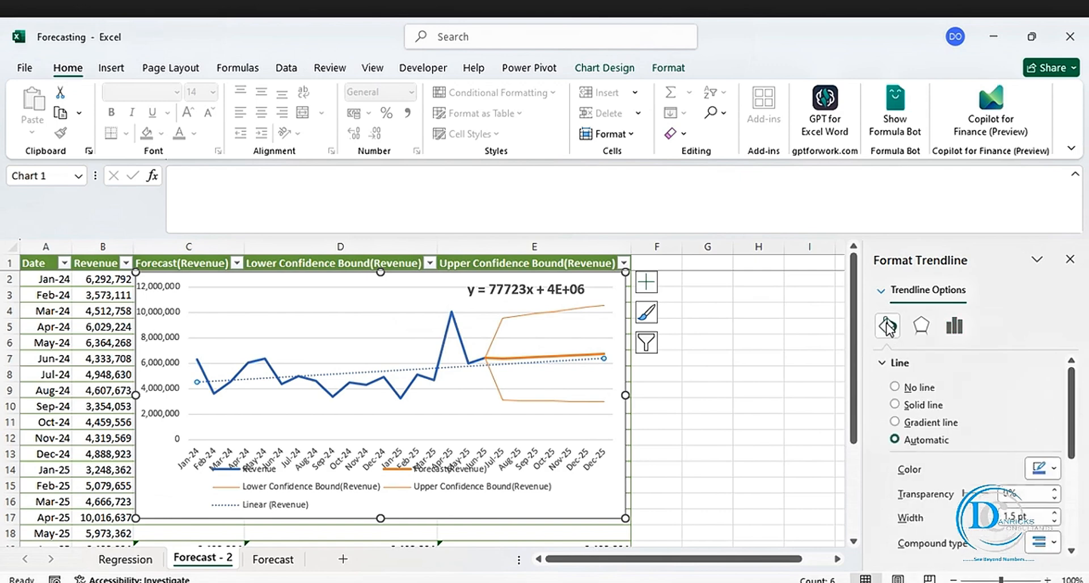
Color the linear trendline yellow and undo the accidental change to a gradient line
click(1055, 471)
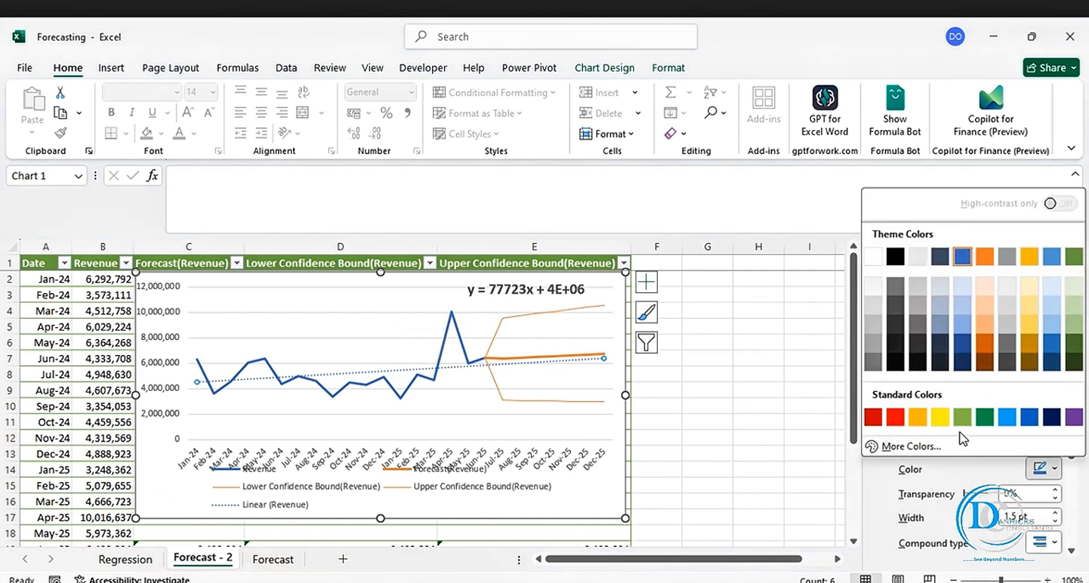
click(940, 419)
click(943, 423)
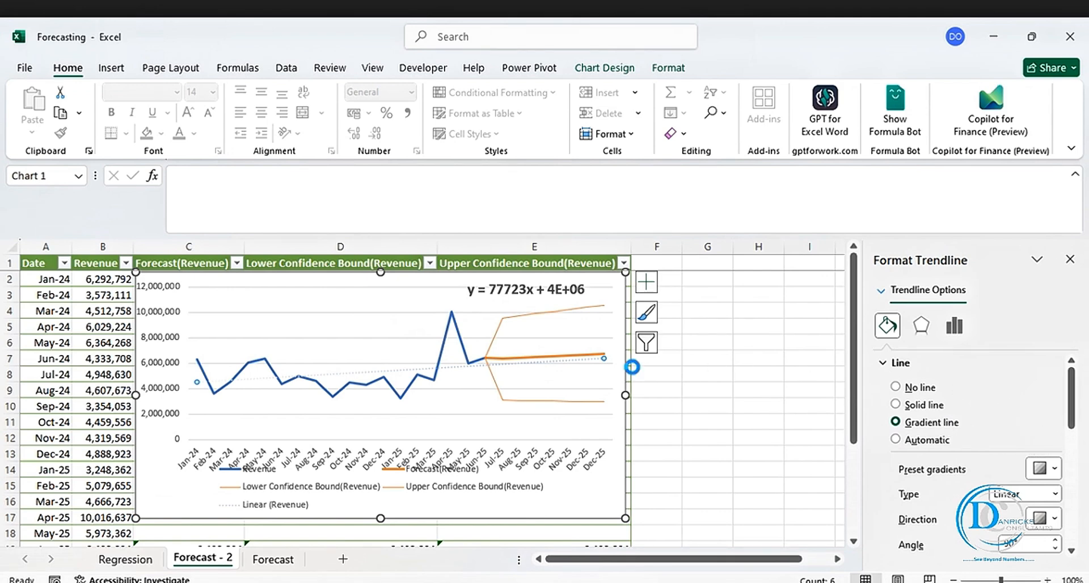
key(ctrl+z)
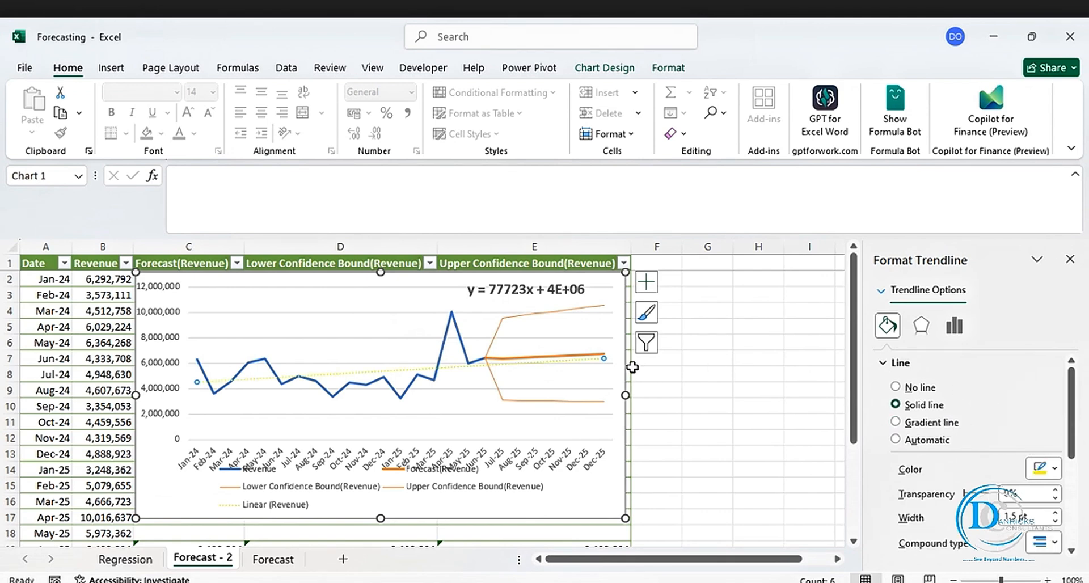
Set the solid line color of the linear Revenue trendline to red
click(1056, 469)
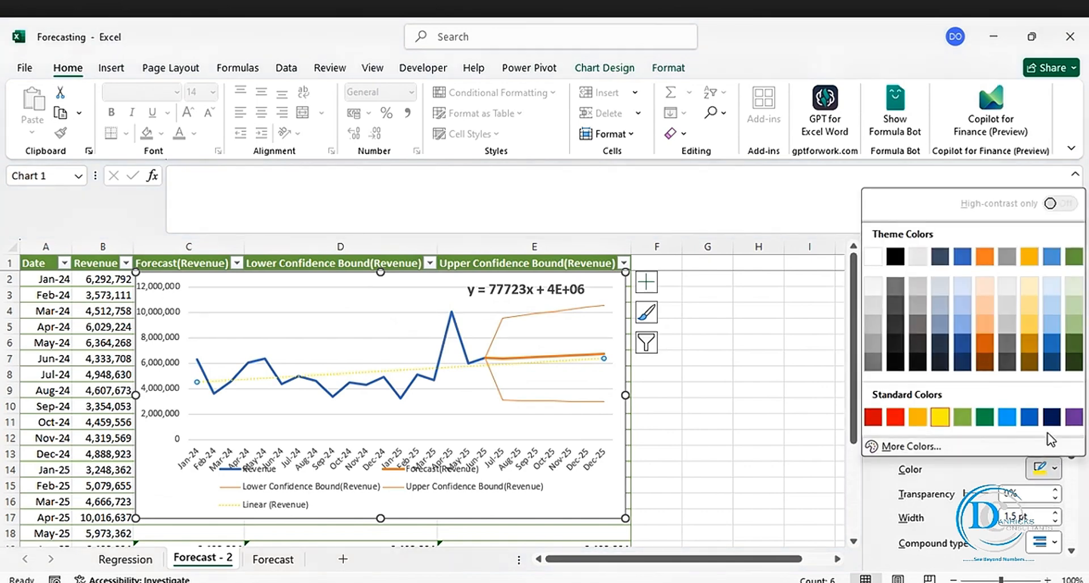
click(895, 419)
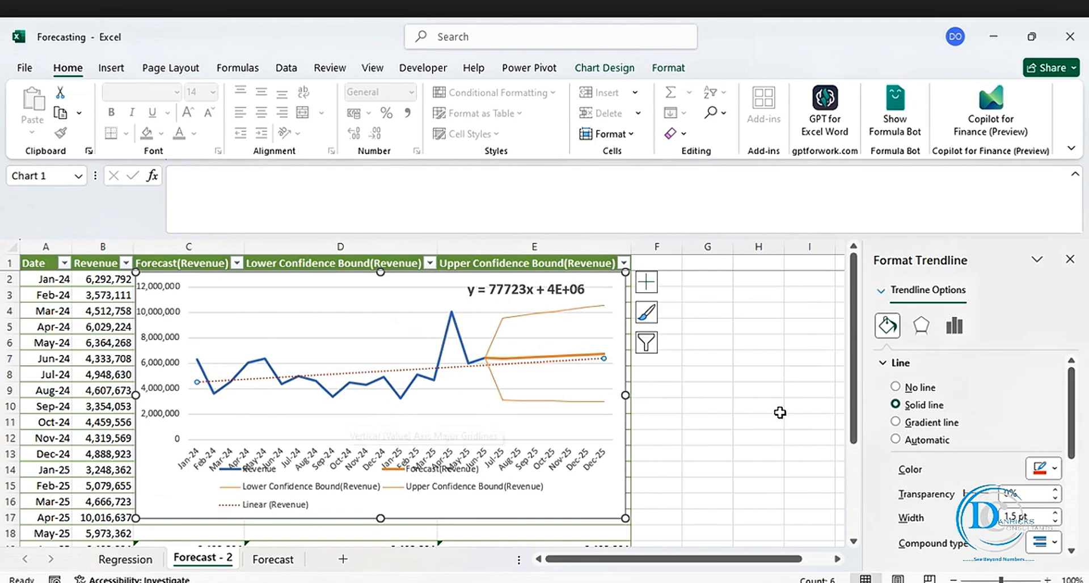
click(734, 402)
click(542, 293)
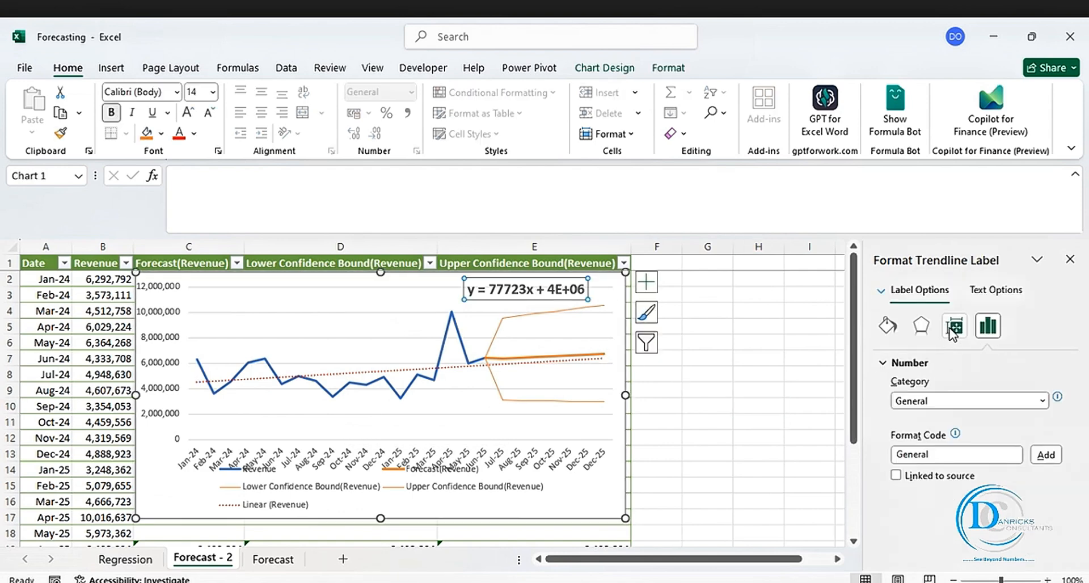
click(888, 325)
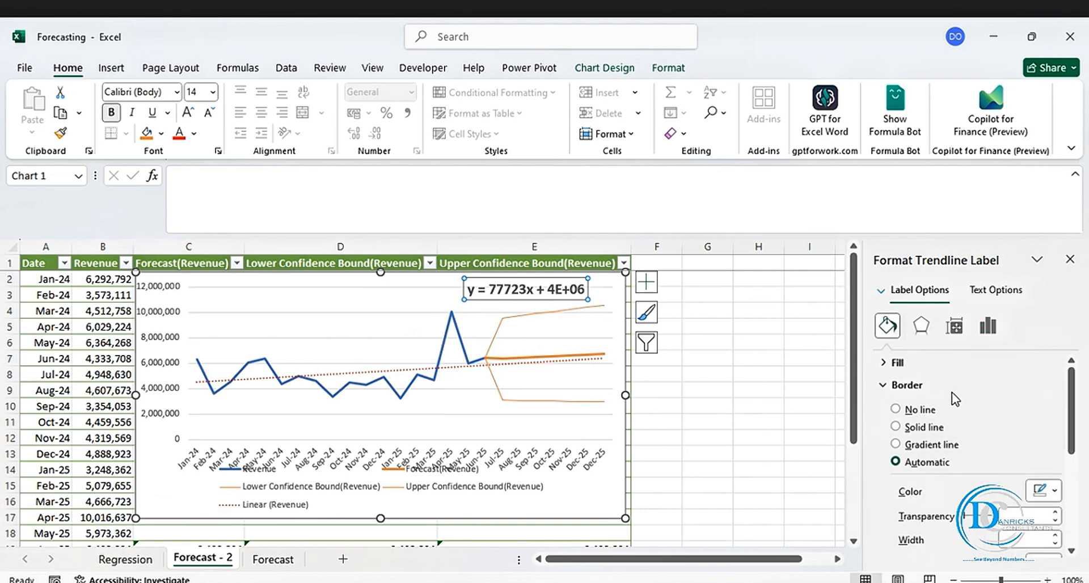
scroll(955, 400, down, 1)
scroll(955, 400, down, 3)
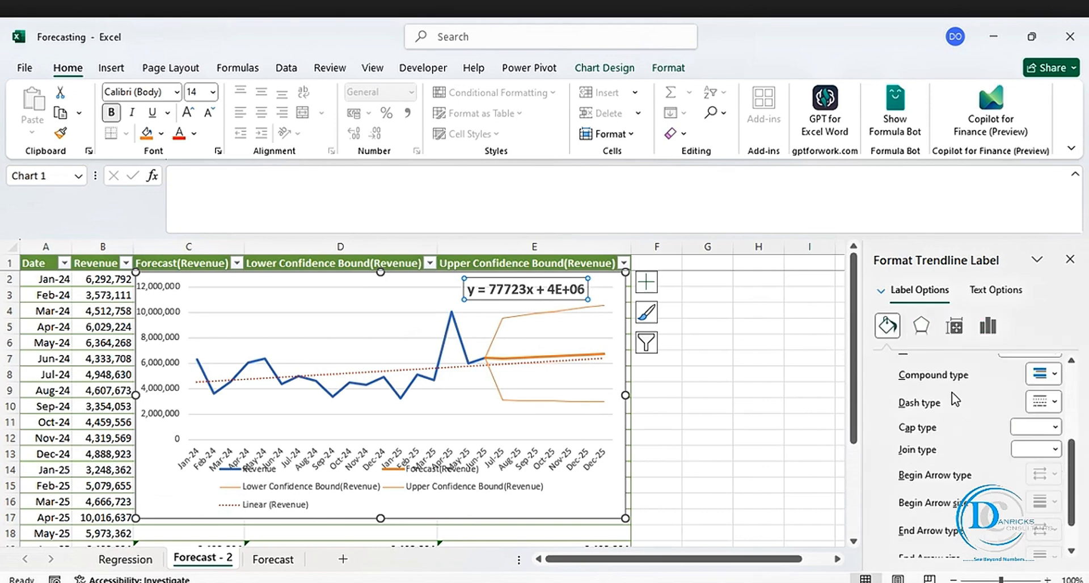
click(716, 387)
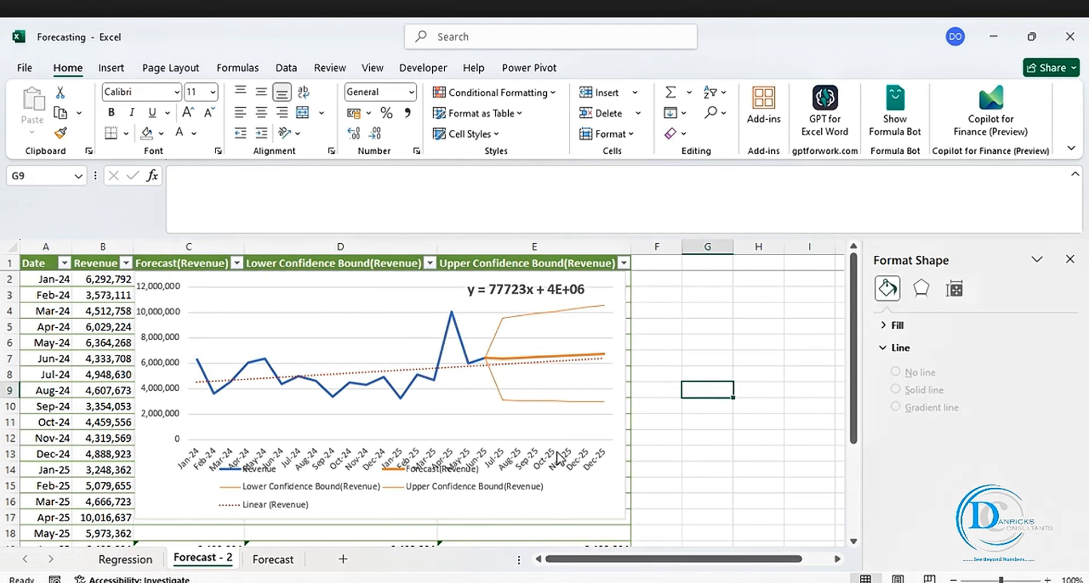
scroll(556, 452, down, 2)
scroll(557, 452, down, 2)
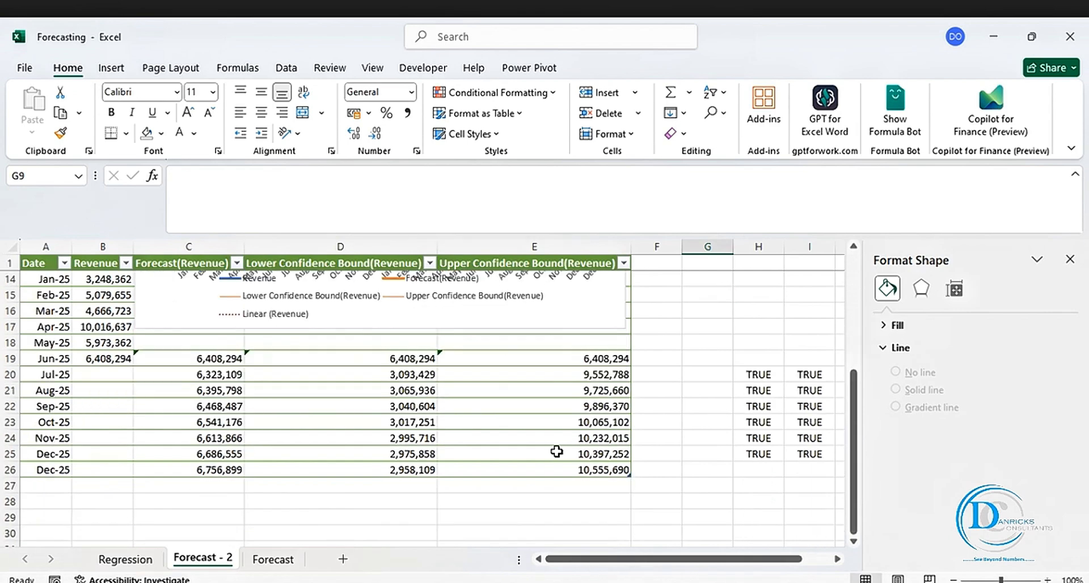
scroll(559, 452, up, 3)
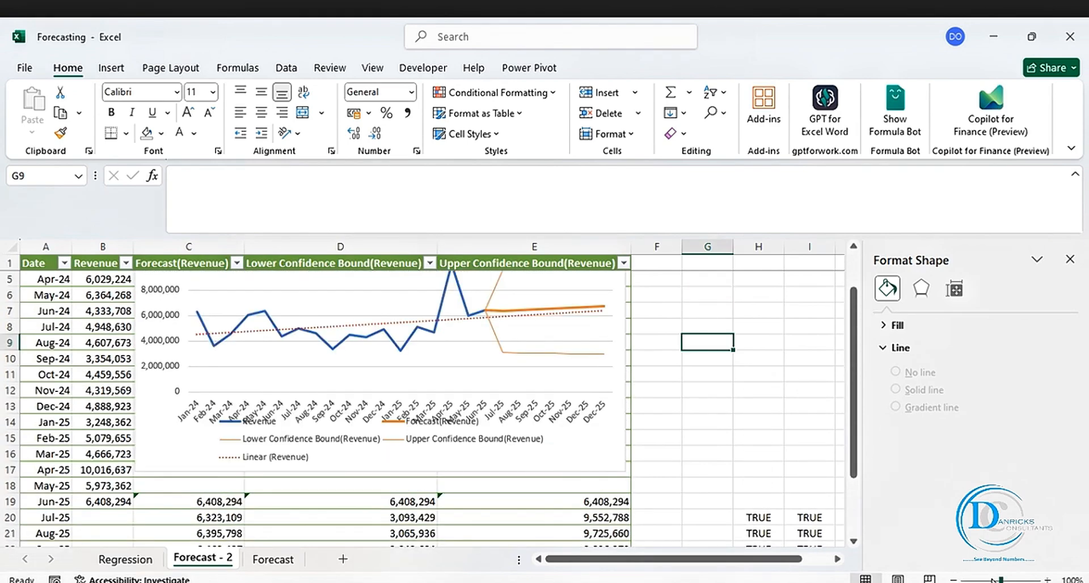
Close the shape formatting pane and set the worksheet zoom to 120%
drag(997, 579, 1009, 579)
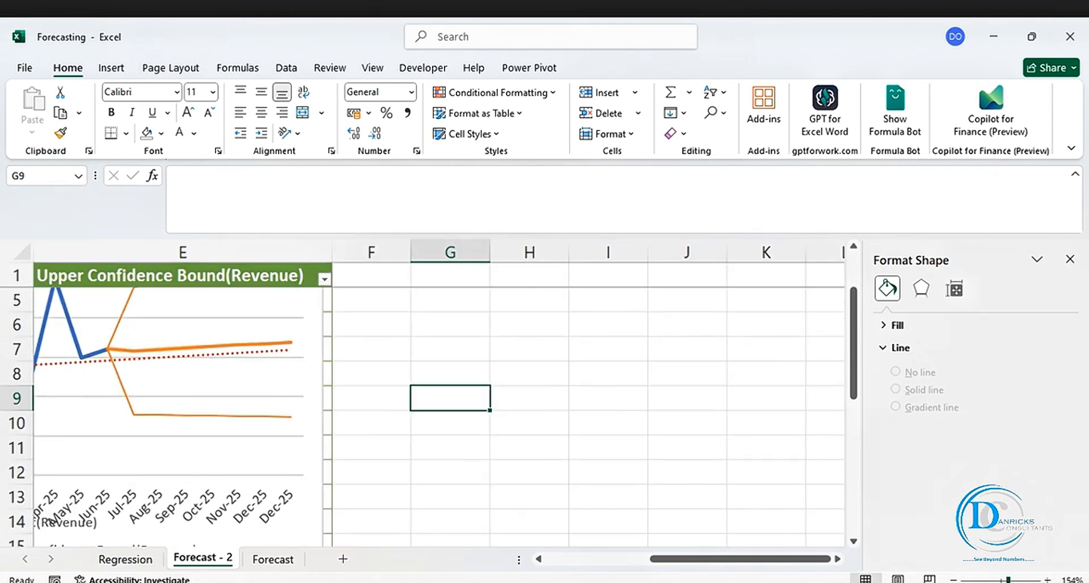
drag(813, 567, 684, 566)
scroll(626, 448, down, 2)
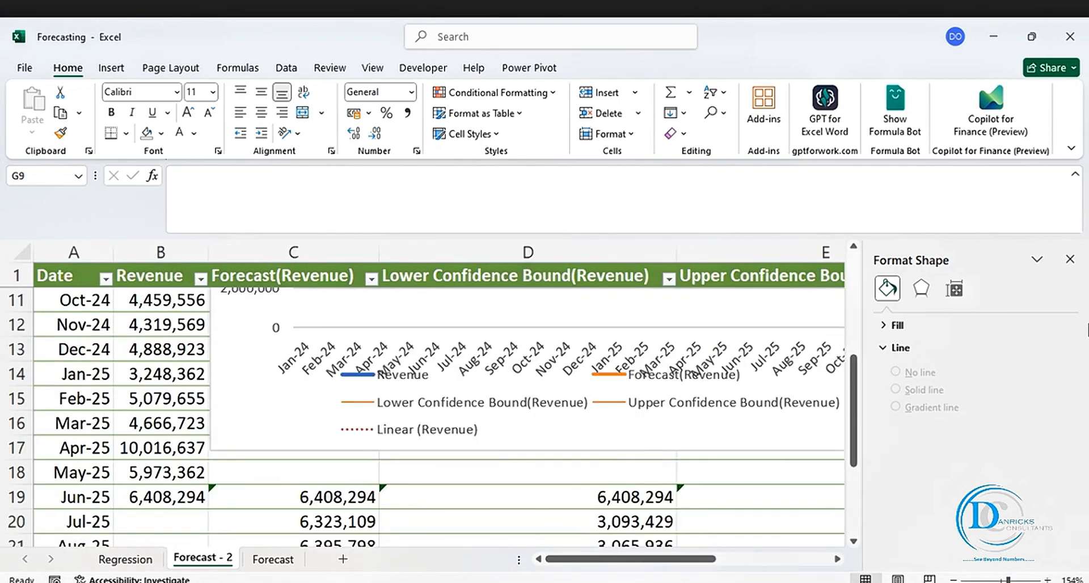
click(1070, 259)
scroll(665, 389, up, 3)
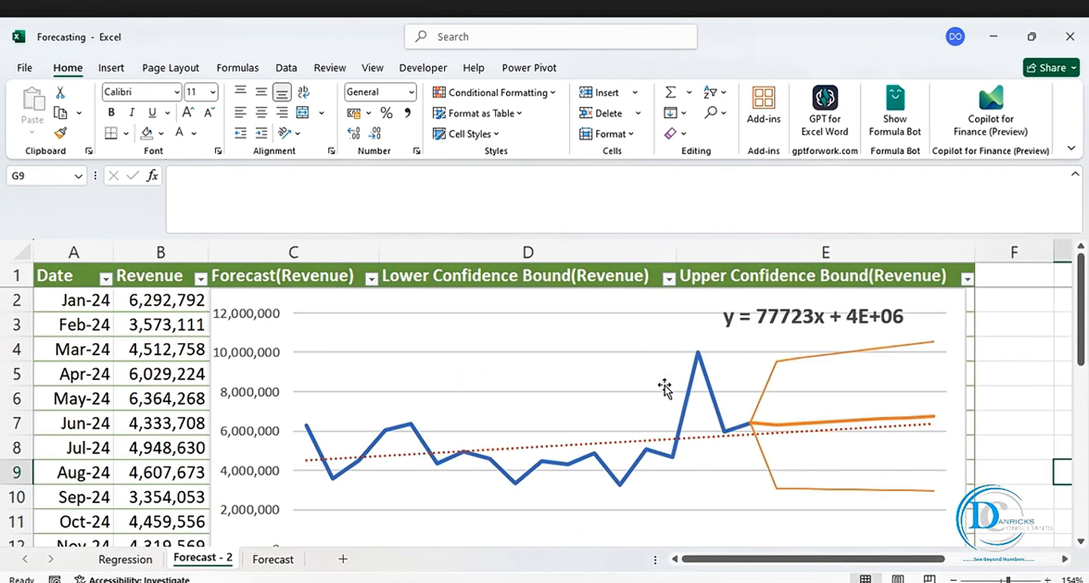
click(956, 580)
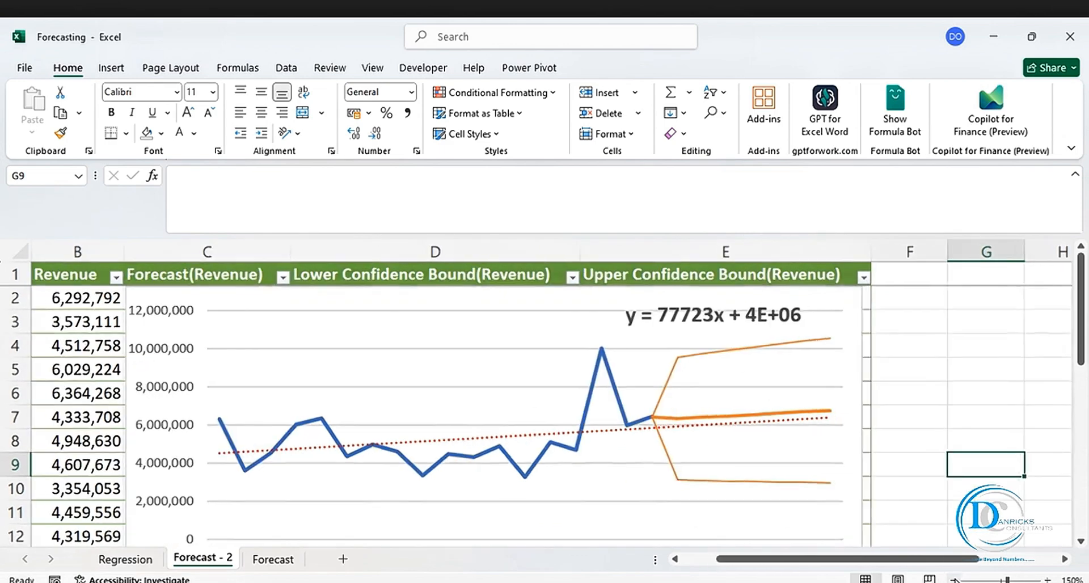
click(956, 580)
click(955, 580)
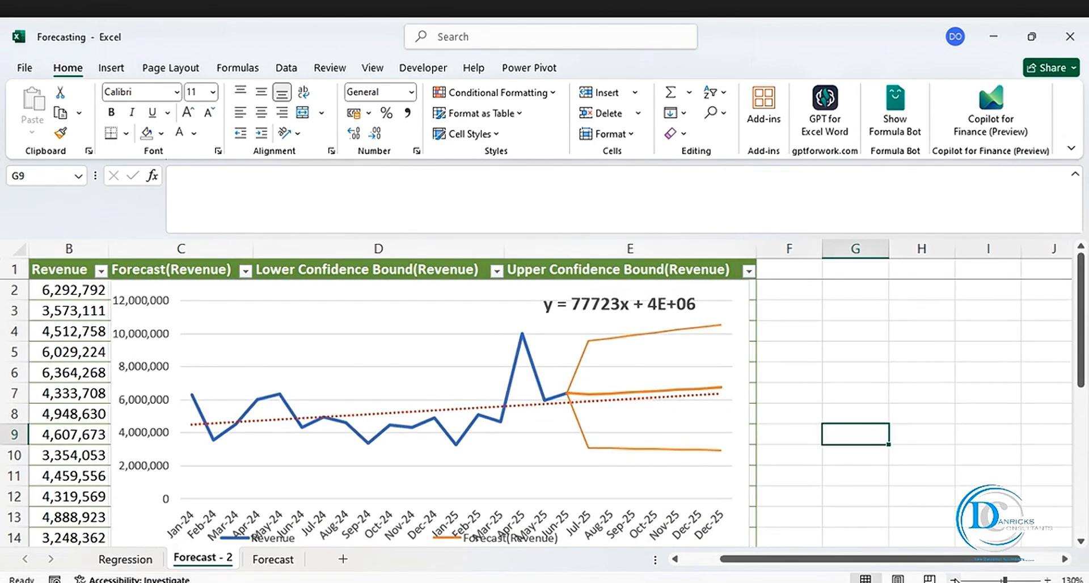
click(956, 580)
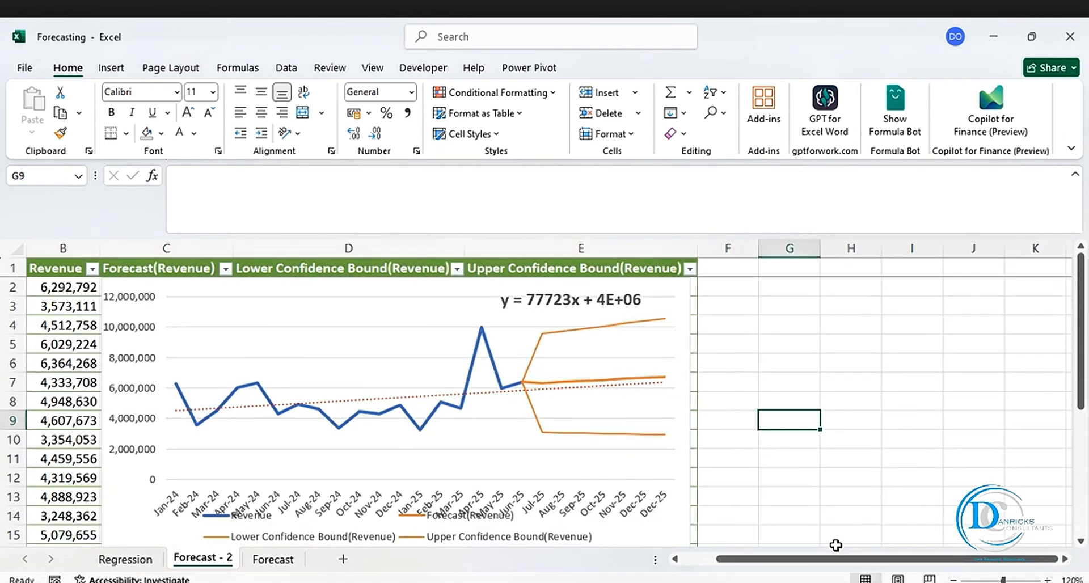
Extend the forecast chart's lower edge down to the end of row 18 and deselect the chart
scroll(834, 537, down, 2)
click(405, 461)
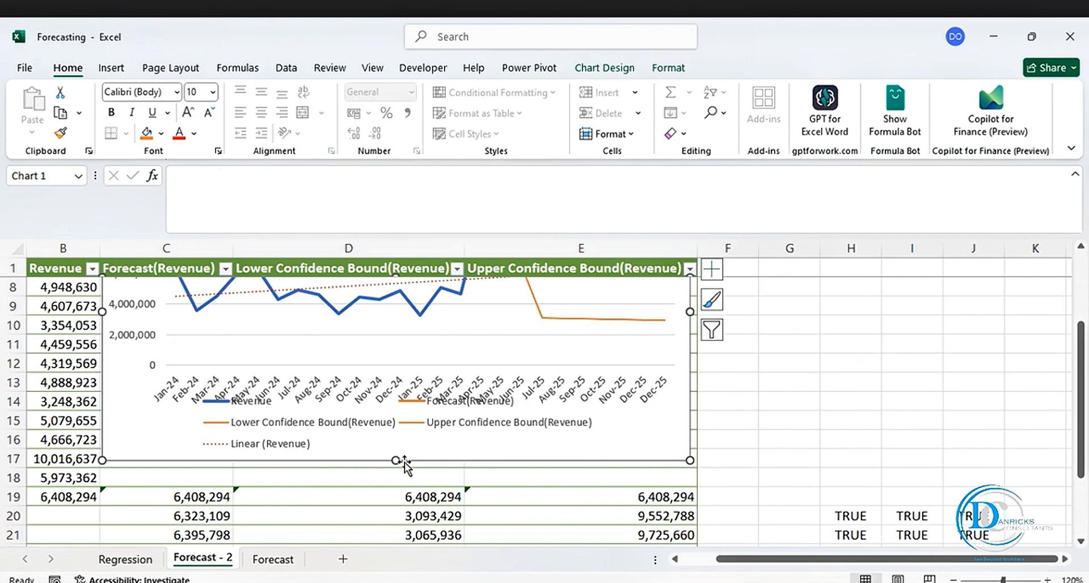
drag(397, 461, 396, 487)
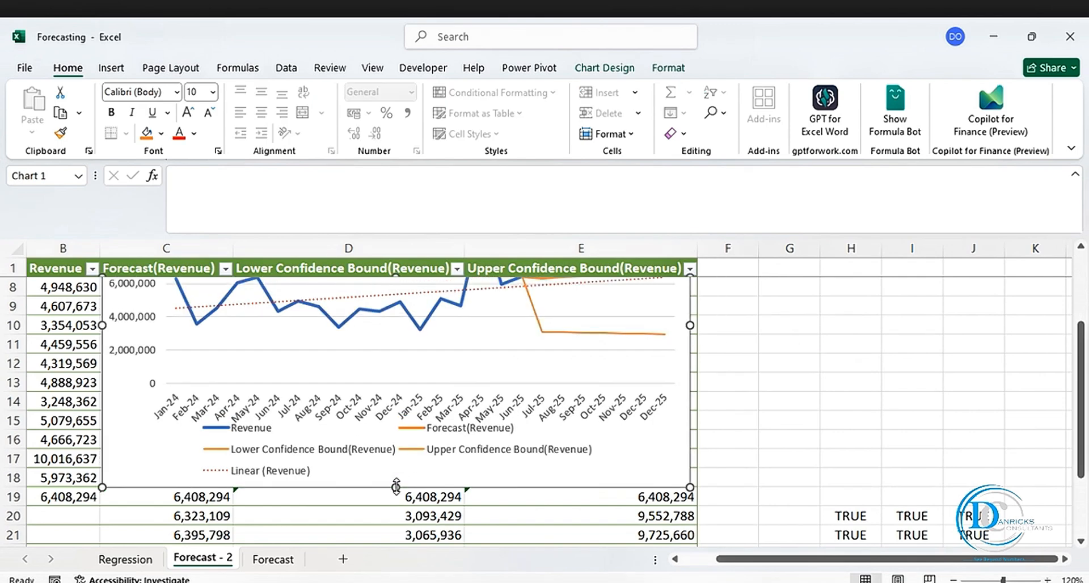
scroll(807, 487, up, 2)
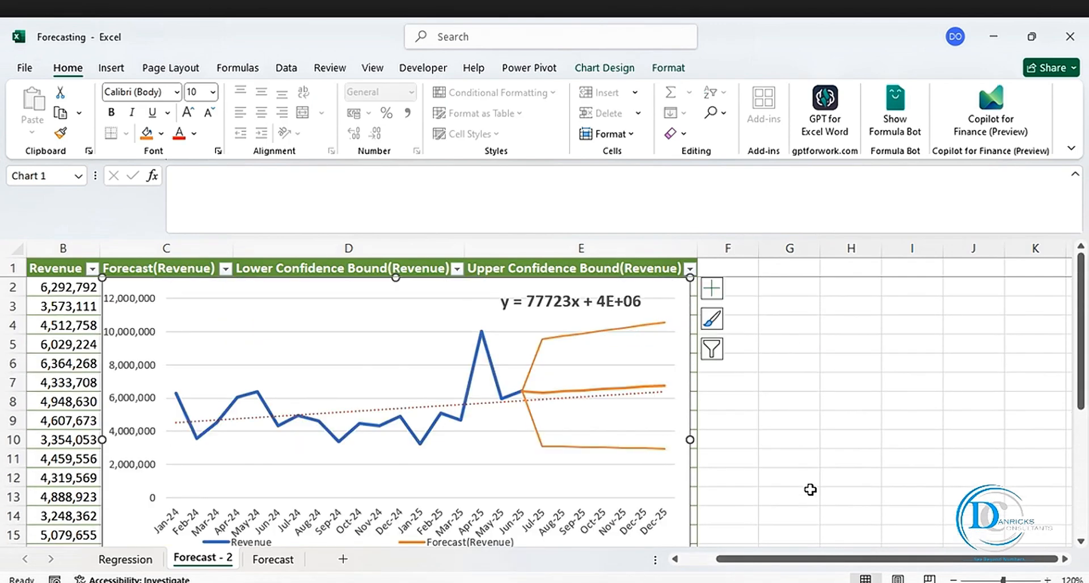
drag(794, 560, 759, 559)
click(932, 305)
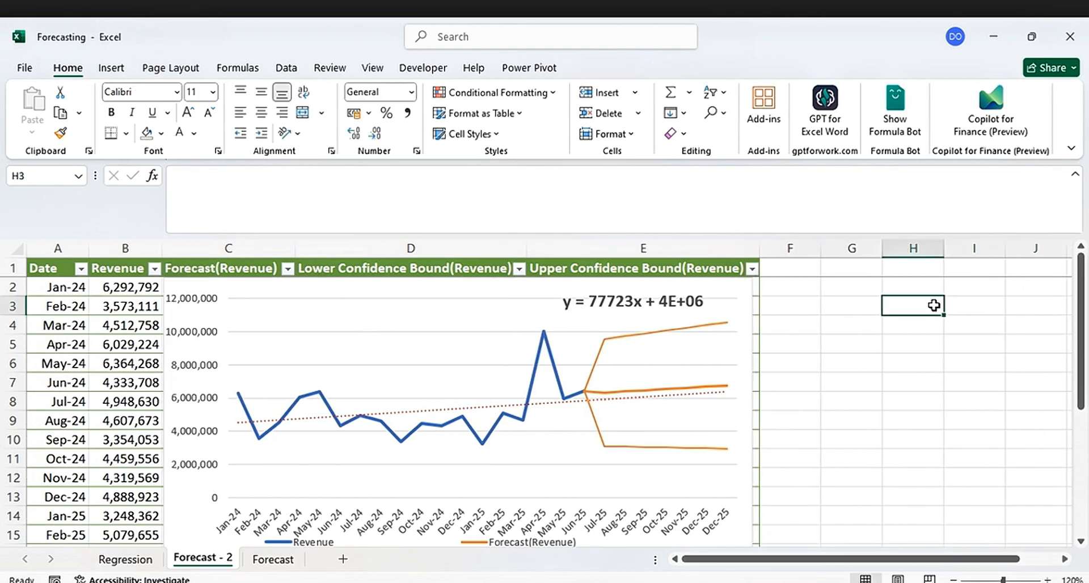